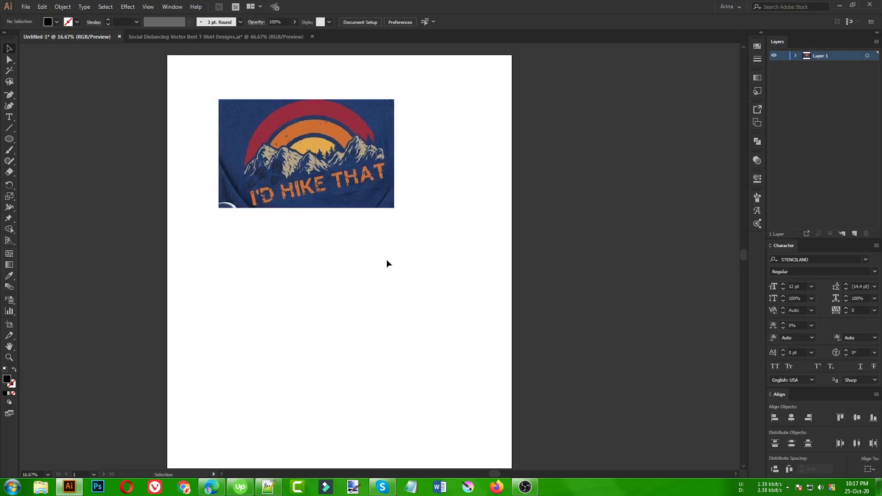
Move the reference T-shirt image off the artboard onto the empty canvas to its right
drag(184, 75, 461, 320)
drag(181, 68, 459, 285)
click(334, 261)
drag(435, 251, 186, 73)
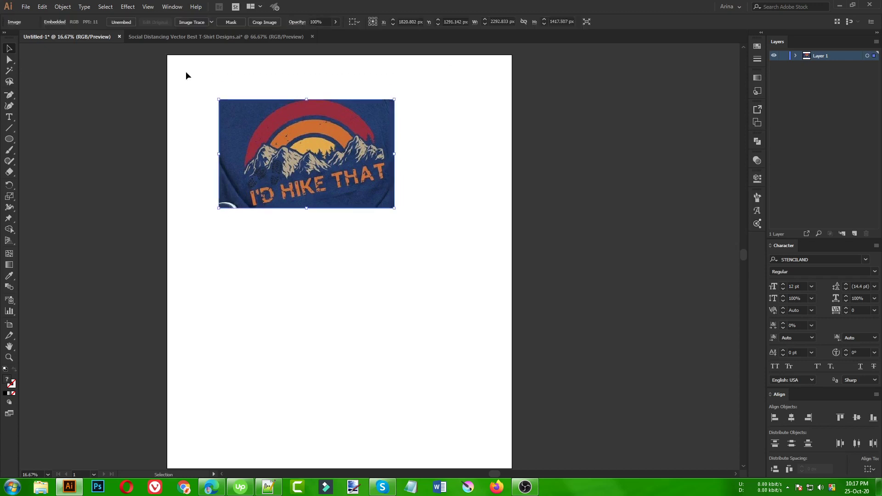
click(372, 294)
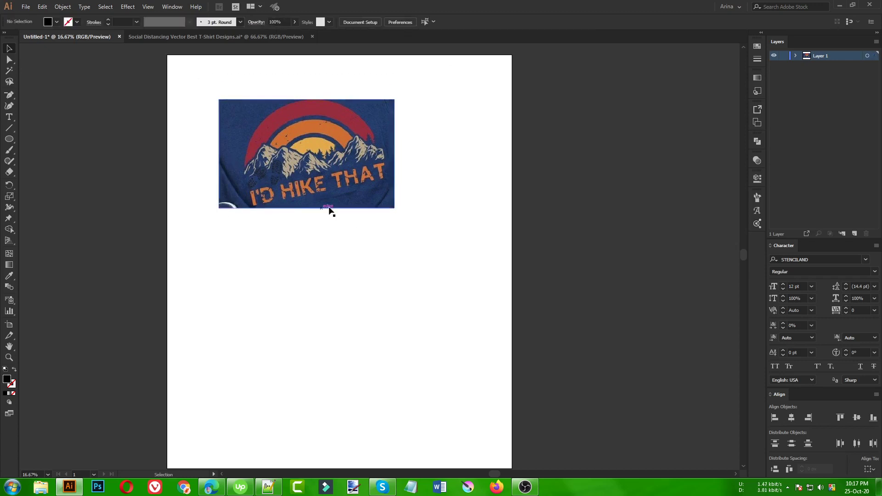
drag(301, 165, 607, 219)
click(436, 264)
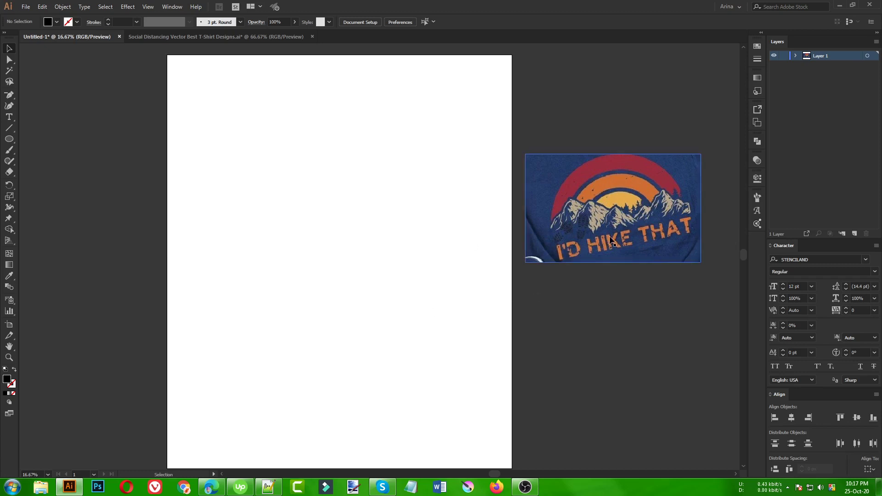
Copy the pine tree and mountain from the Social Distancing Vector document and paste them into Untitled-1
click(167, 39)
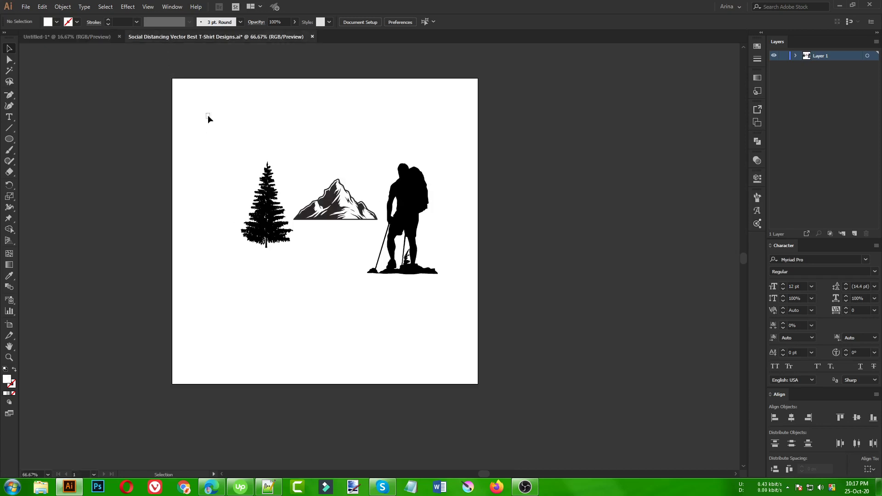
drag(206, 116, 447, 372)
click(340, 325)
drag(191, 89, 464, 274)
drag(177, 102, 508, 368)
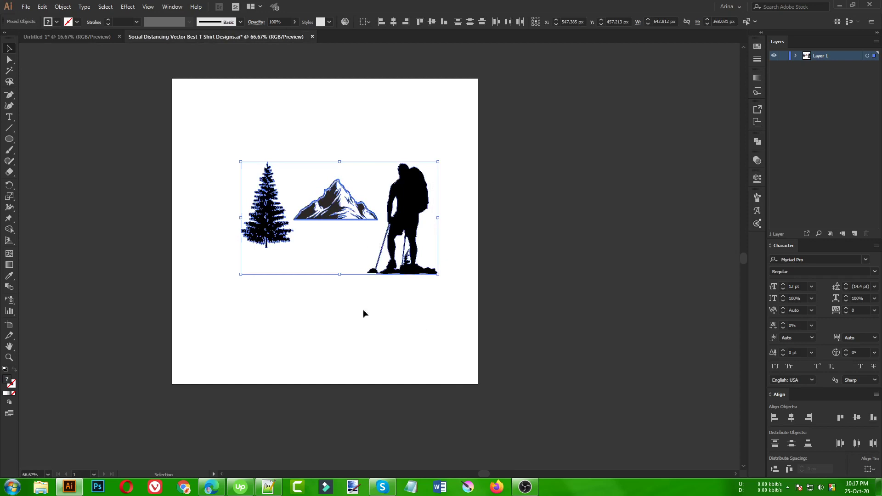
click(324, 290)
drag(326, 269, 231, 157)
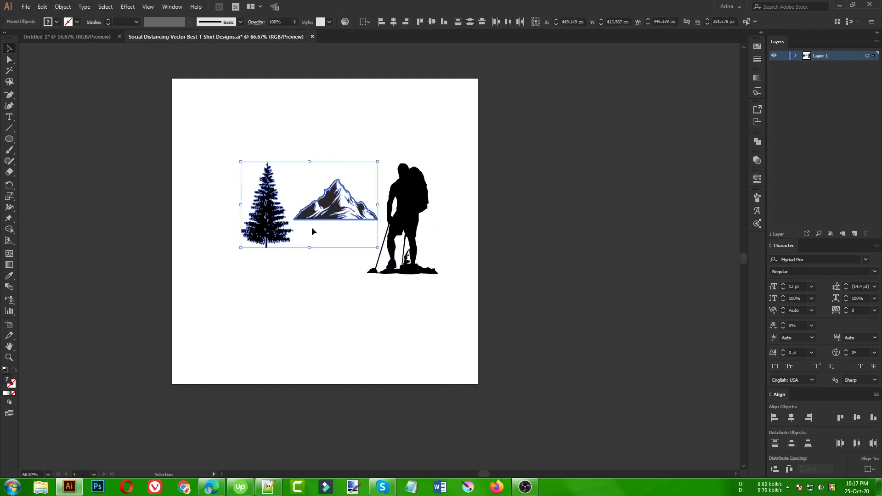
key(ctrl+c)
click(98, 34)
key(ctrl+v)
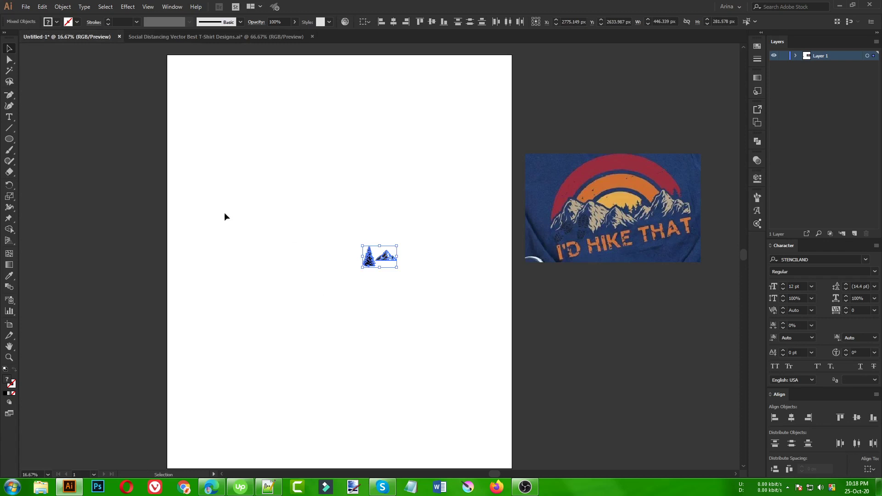
Enlarge the pasted tree and mountain artwork and place it in the upper part of the artboard
click(404, 326)
drag(401, 297, 318, 224)
drag(396, 267, 462, 348)
drag(441, 307, 354, 231)
click(365, 270)
Draw a black square about 425 px wide below the tree with the Rectangle tool
drag(10, 139, 41, 138)
drag(233, 224, 266, 256)
key(v)
click(335, 258)
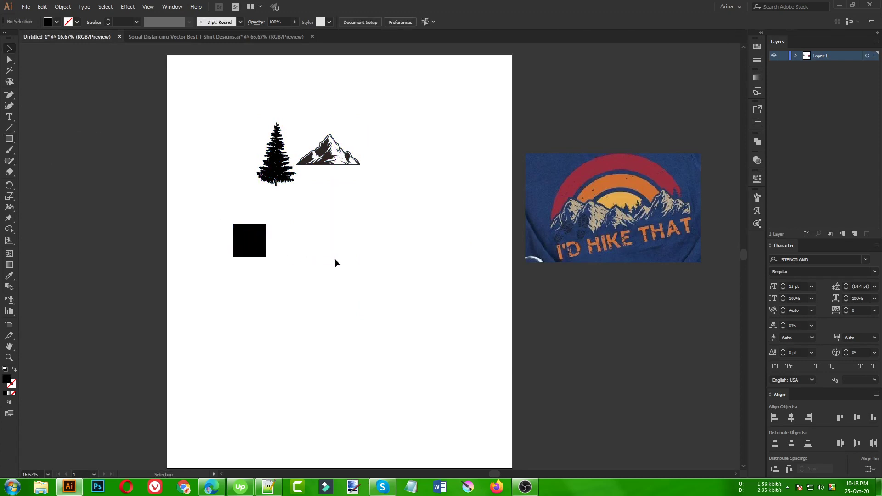
click(255, 249)
click(481, 278)
drag(509, 131, 717, 307)
click(457, 236)
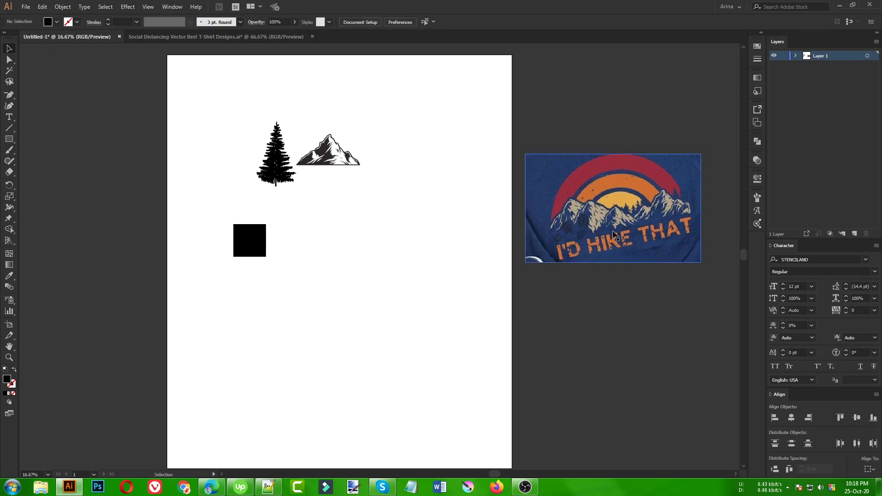
drag(476, 115, 710, 321)
click(583, 328)
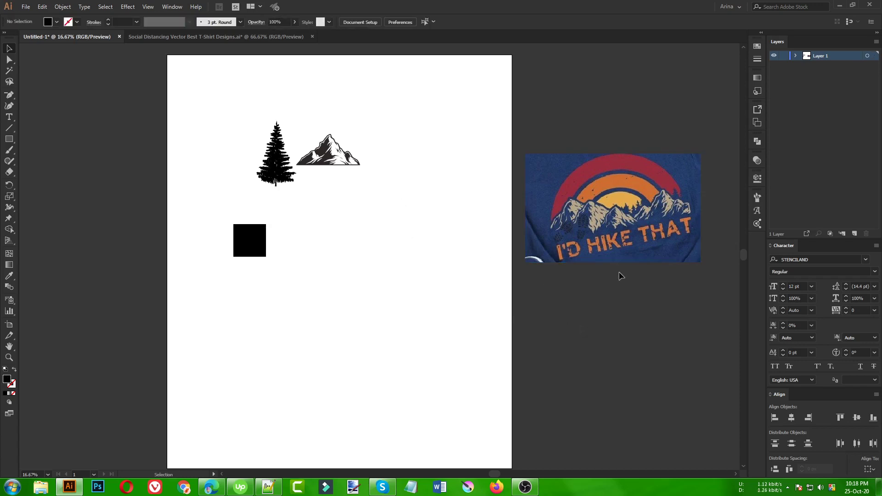
drag(499, 118, 722, 338)
click(360, 294)
Duplicate the square downward into a column of three and fill the lowest with the yellow sampled from the reference image's sun
drag(239, 241, 223, 279)
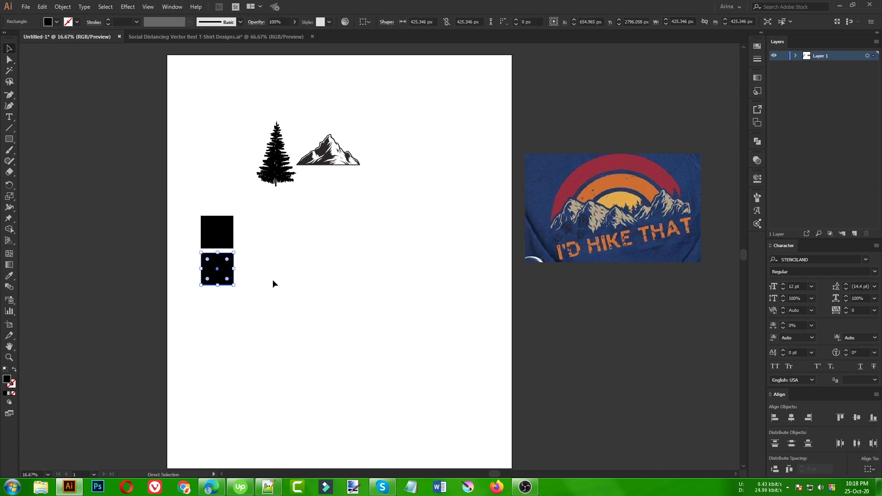
key(ctrl+d)
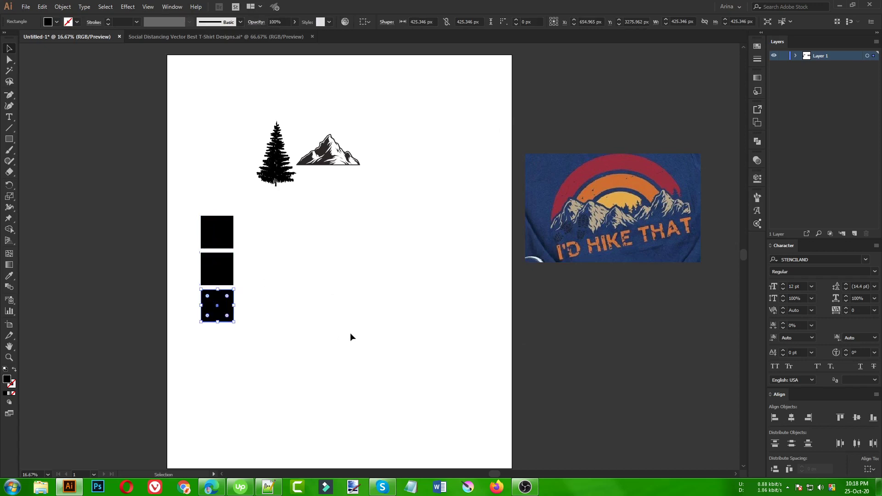
key(i)
click(621, 196)
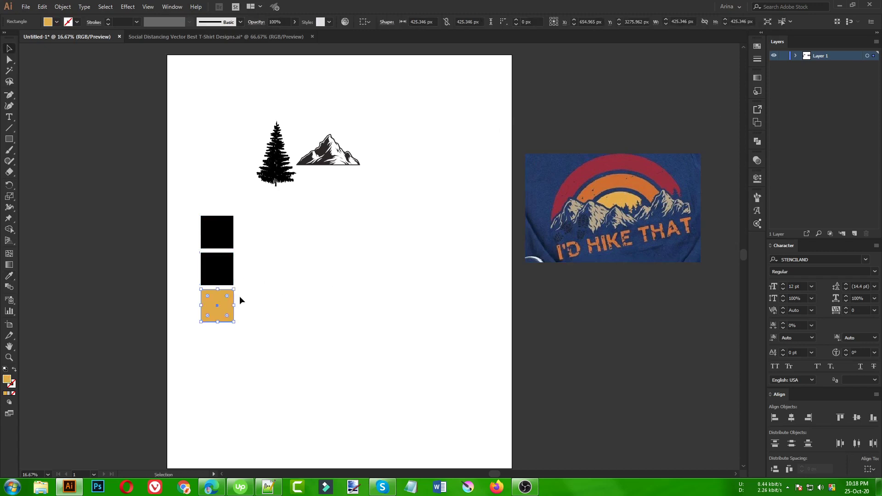
Fill the middle square with orange and the upper square with red, both sampled from the reference image's arcs
ctrl+click(229, 279)
click(621, 183)
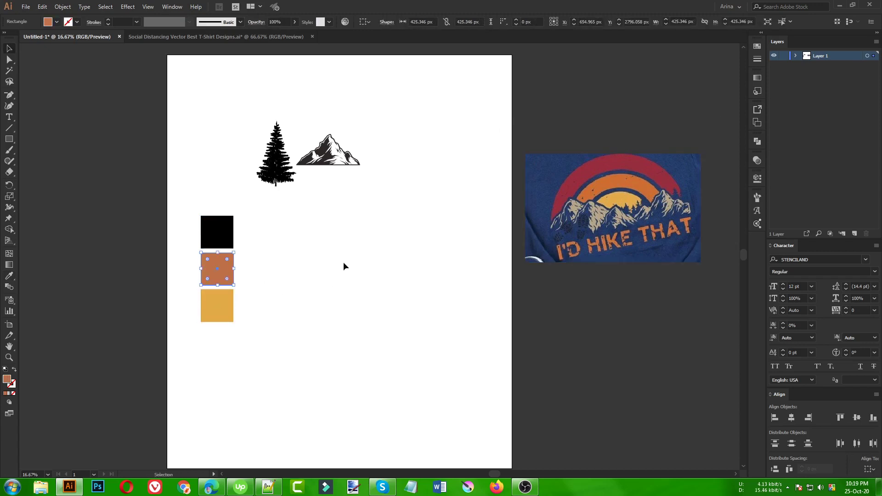
ctrl+click(217, 232)
click(628, 157)
key(v)
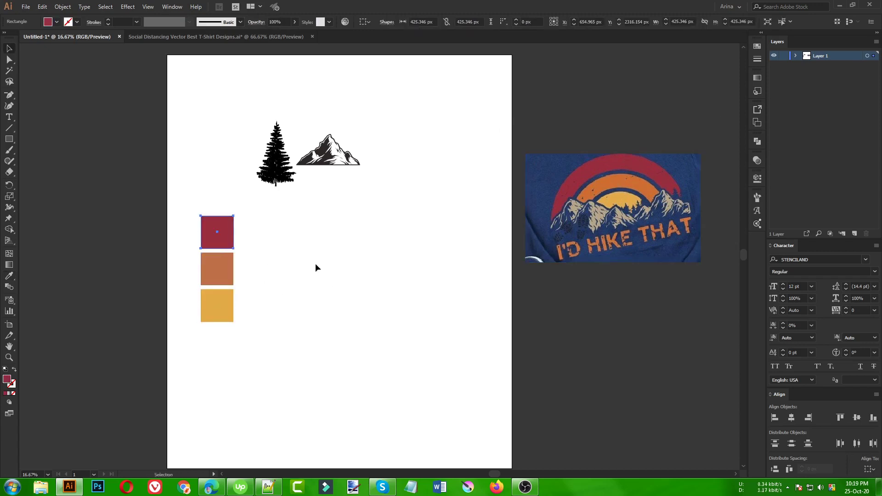
ctrl+click(217, 275)
click(620, 175)
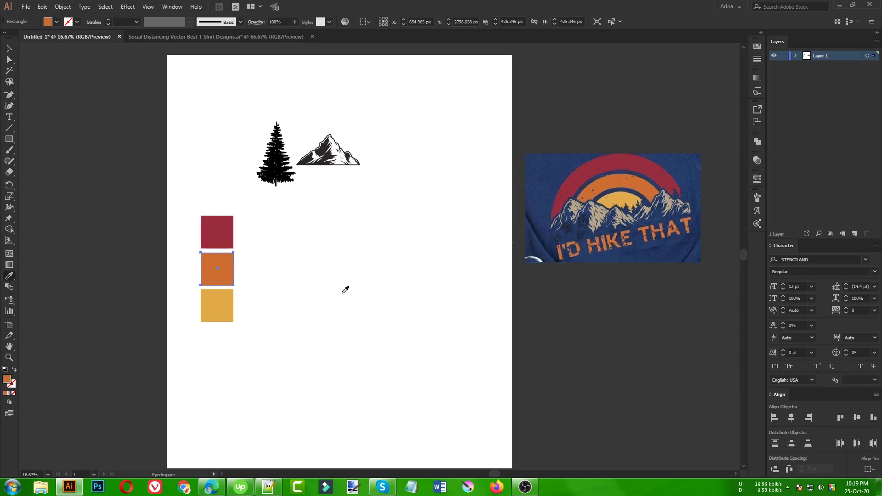
key(v)
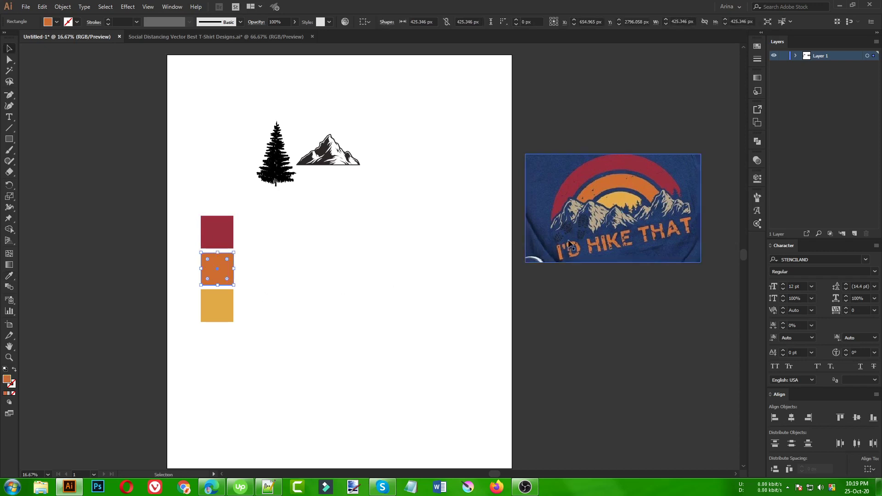
click(299, 316)
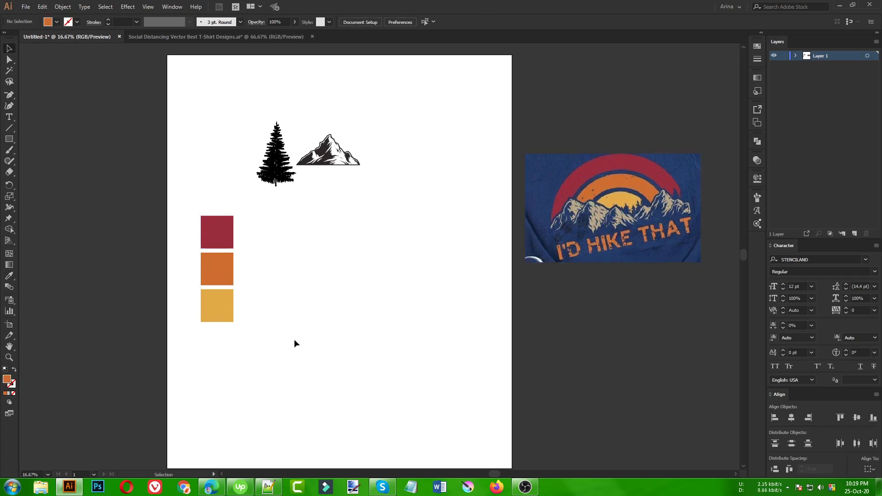
click(221, 311)
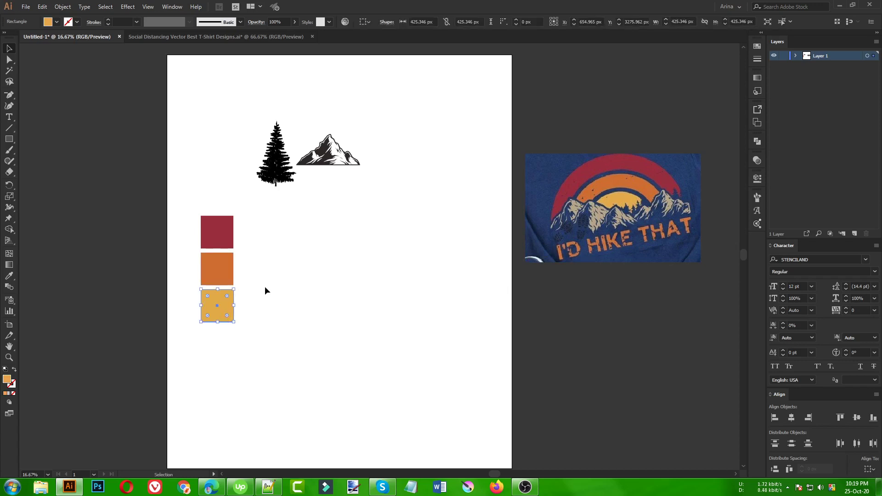
click(254, 332)
drag(257, 354, 205, 239)
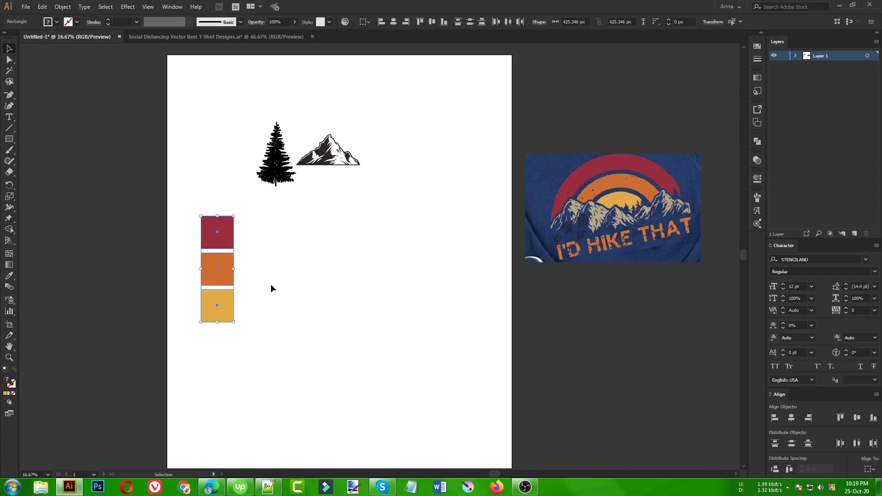
click(271, 284)
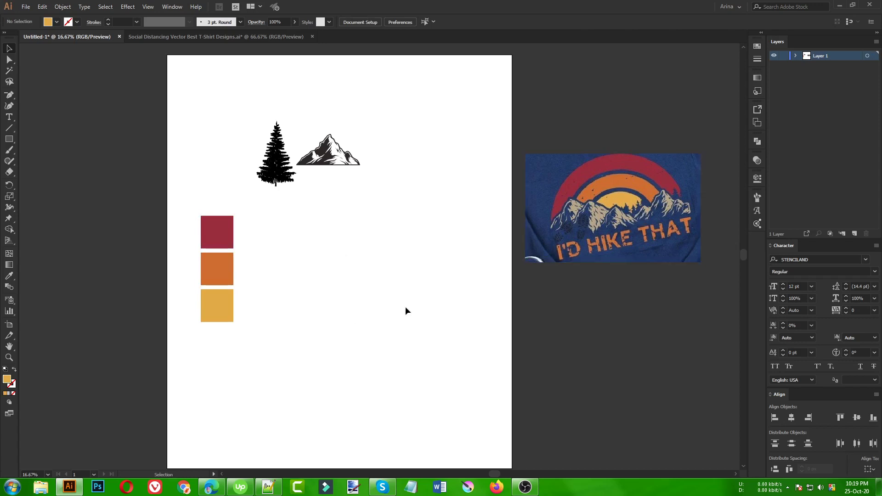
Change the yellow square's fill to a brighter, more saturated orange-yellow
click(215, 312)
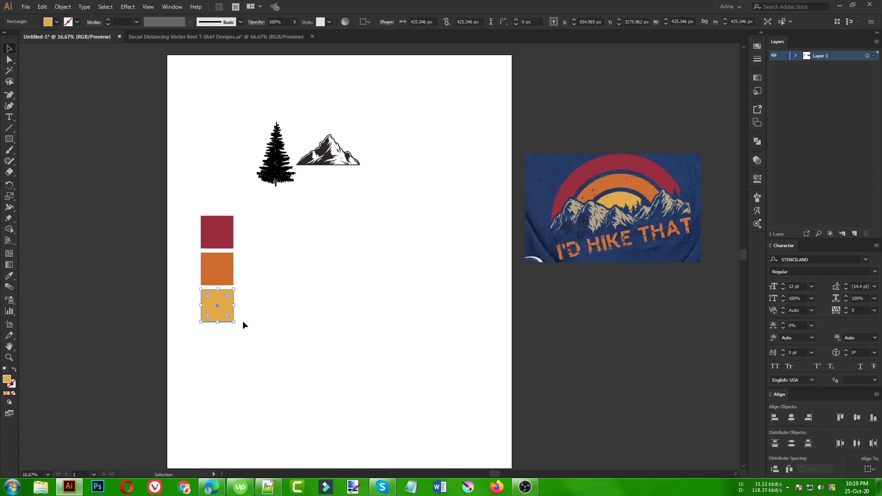
double_click(7, 379)
mouse_move(262, 215)
mouse_down()
mouse_move(262, 207)
mouse_move(280, 202)
mouse_up()
click(386, 210)
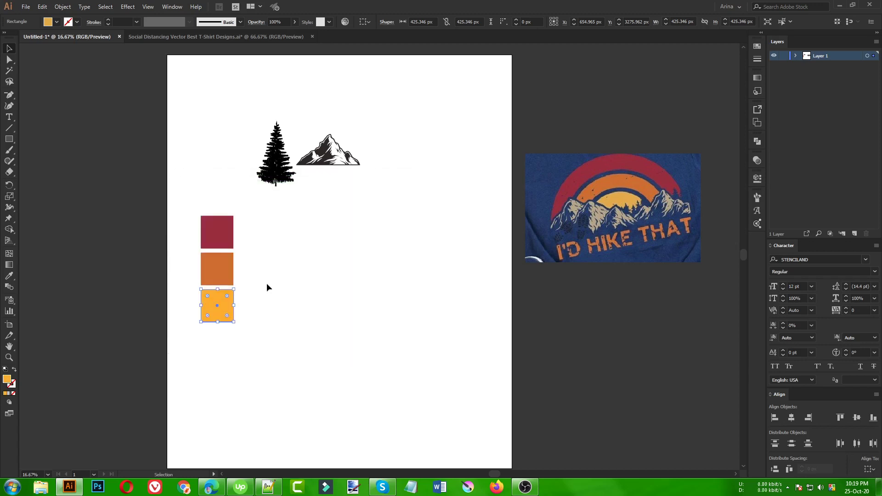
Set the orange square's fill to the brighter orange f46414
click(224, 275)
double_click(7, 380)
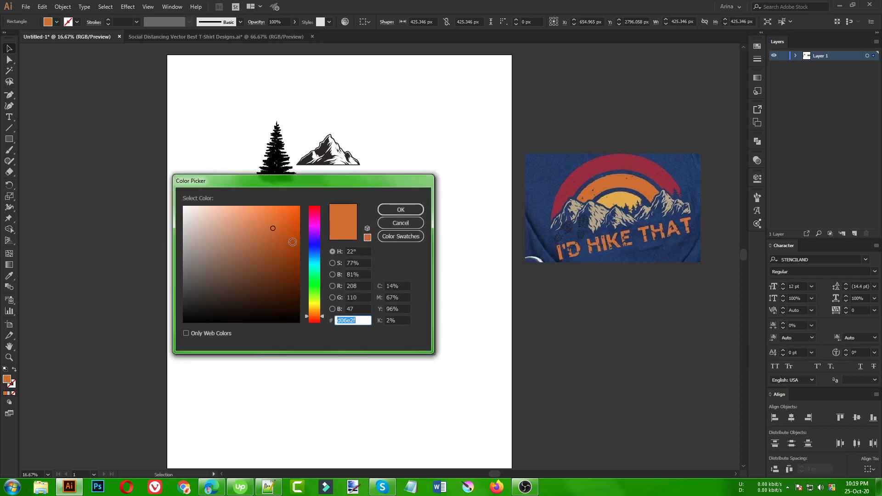
drag(271, 226, 291, 210)
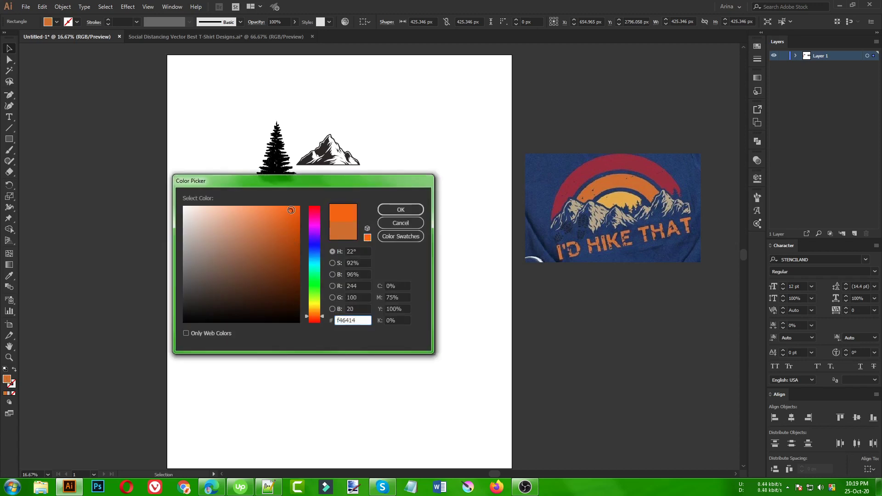
click(406, 208)
Set the dark red square's fill to the brighter red c9092e
click(225, 239)
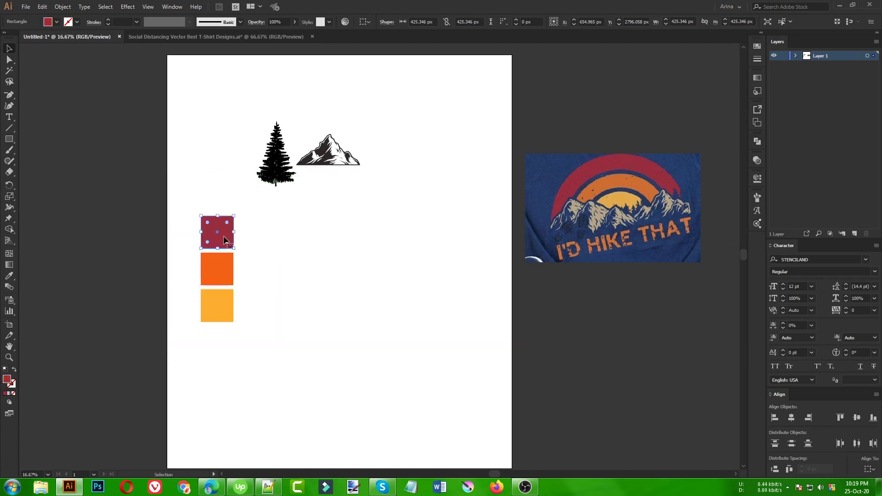
double_click(7, 379)
drag(284, 225, 295, 233)
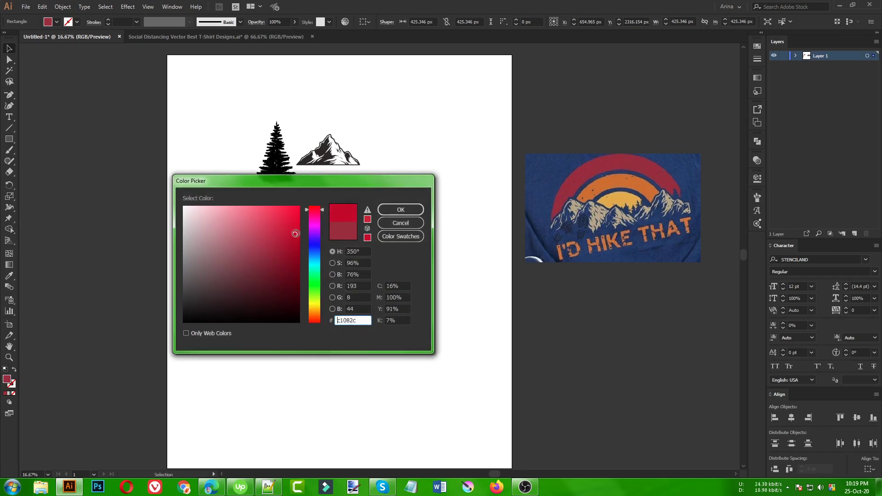
click(404, 210)
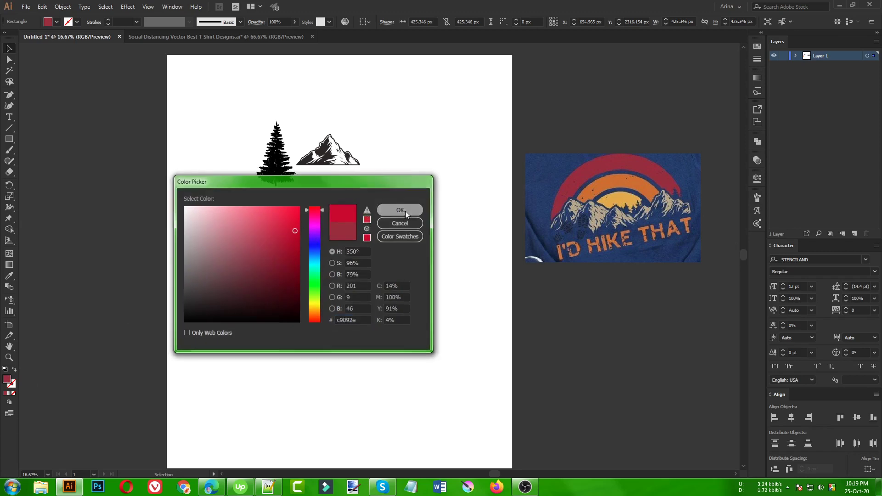
click(287, 292)
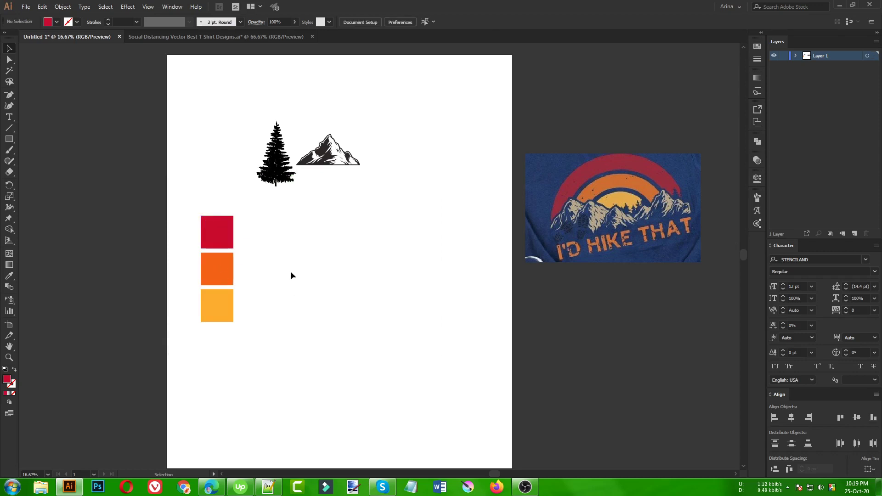
Move the three colour squares off the artboard onto the empty canvas to its left
drag(177, 219, 242, 330)
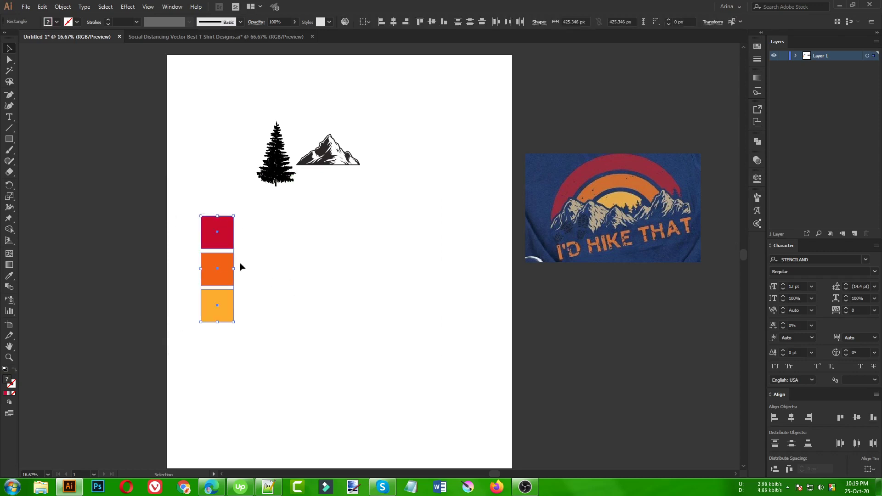
click(327, 310)
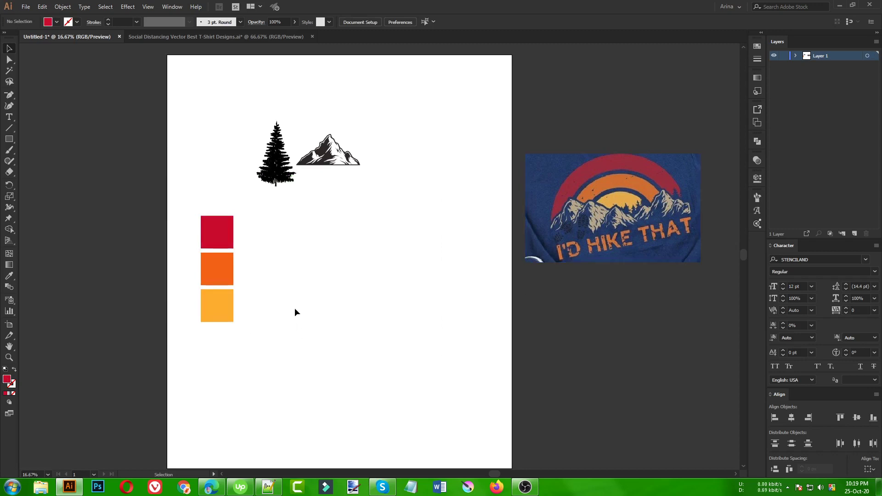
drag(278, 351, 183, 213)
drag(213, 234, 102, 209)
Save the selected squares' colours as a new swatch group, Color Group 1, from the selected artwork and delete the squares
click(757, 46)
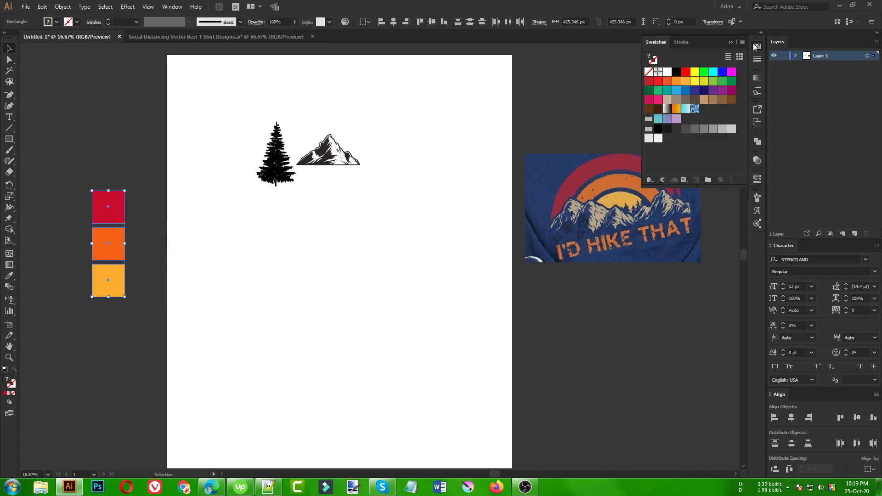
click(707, 179)
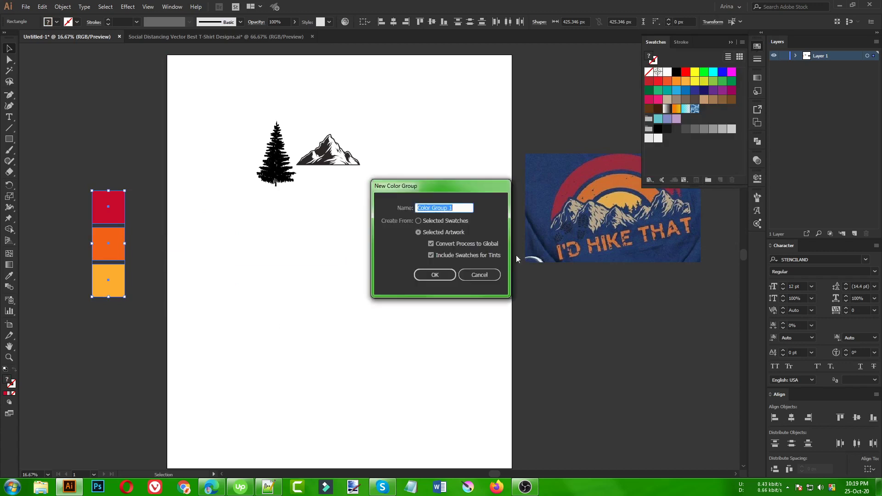
click(439, 276)
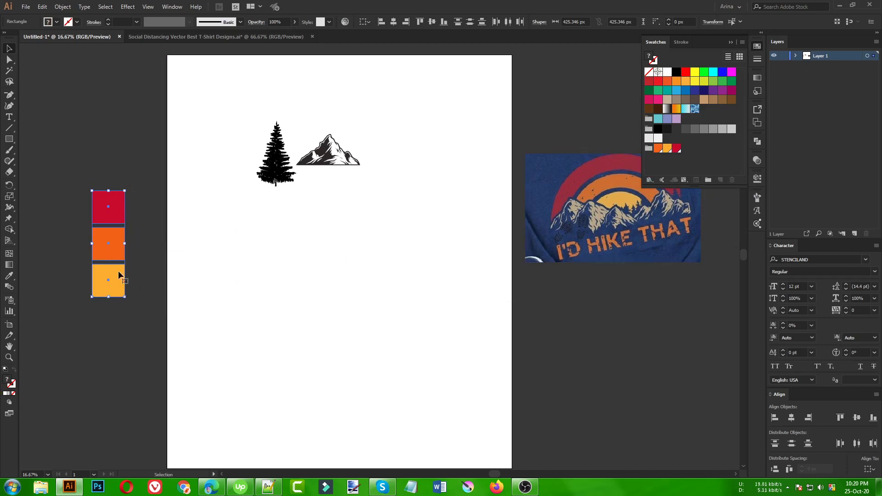
key(Delete)
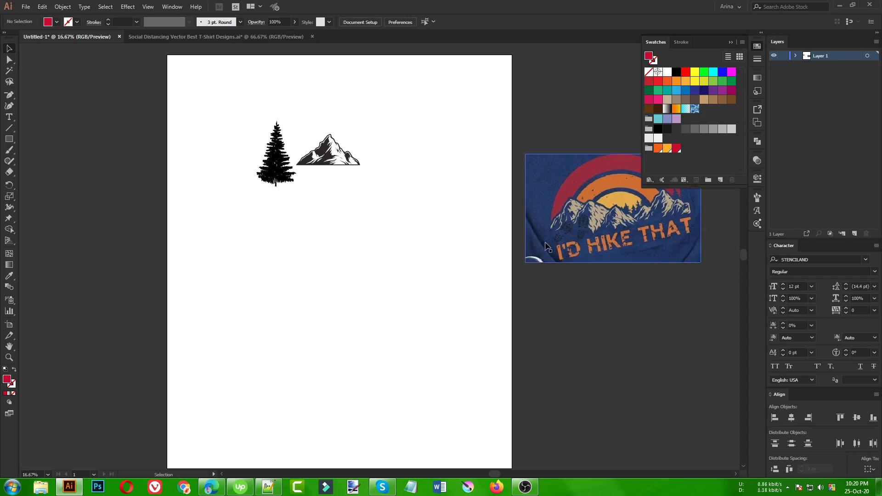
Bring the reference image onto the artboard to examine its sunset rings up close, and return it to the empty canvas beside the artboard
drag(573, 247, 225, 336)
scroll(284, 327, up, 3)
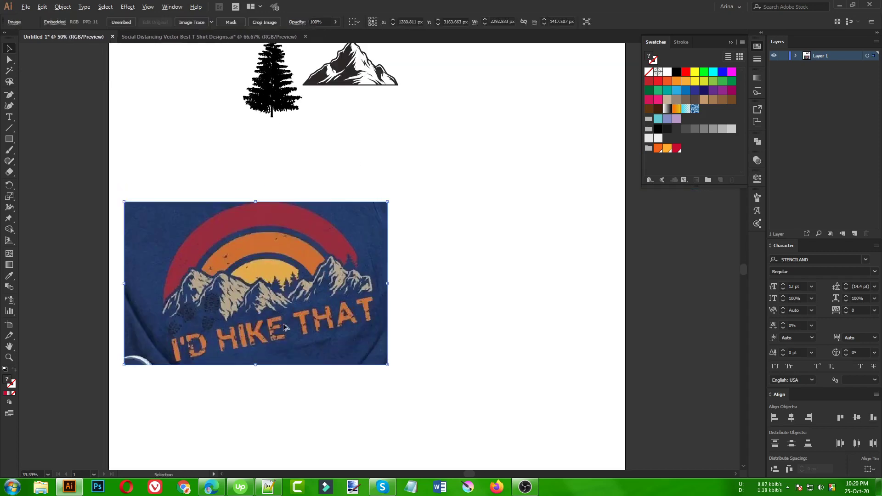
scroll(207, 294, down, 2)
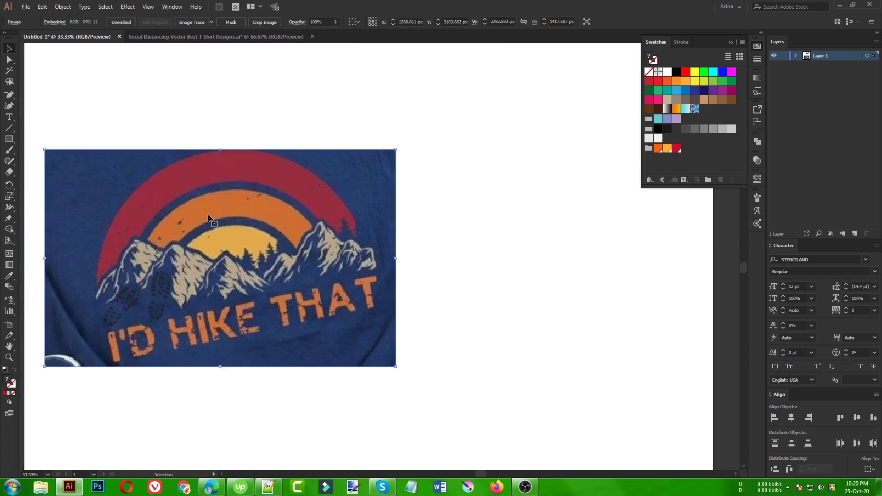
scroll(169, 252, down, 2)
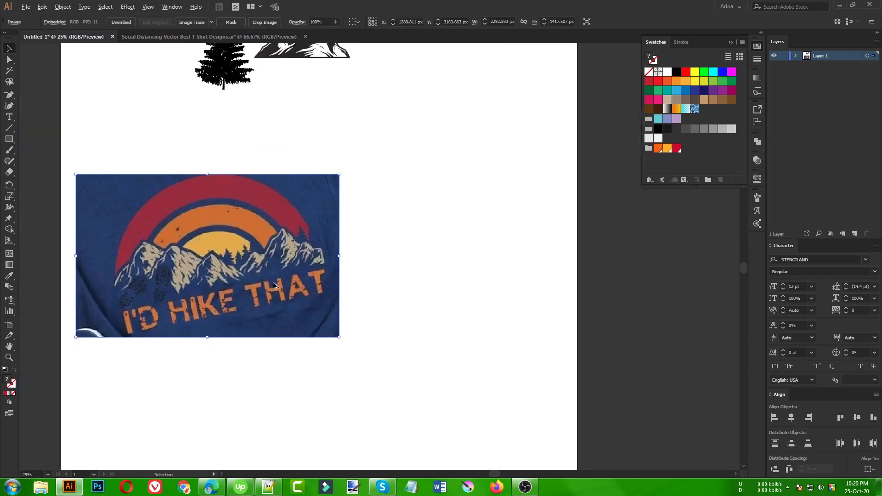
drag(215, 260, 554, 261)
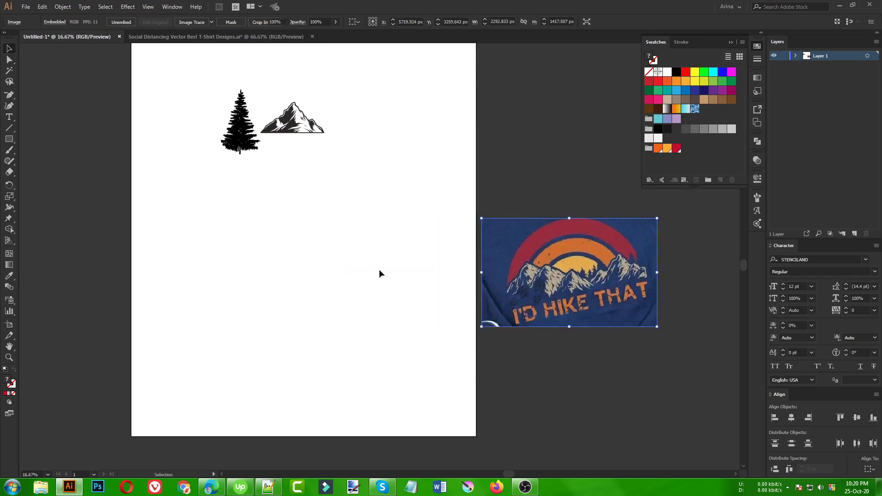
click(379, 269)
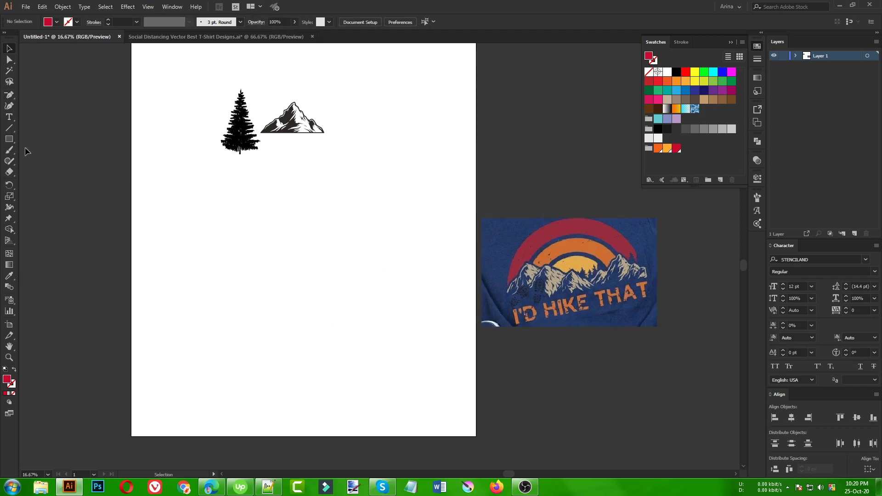
Draw a red circle about 1284 px in diameter with the Ellipse tool, below the tree and mountain
click(8, 140)
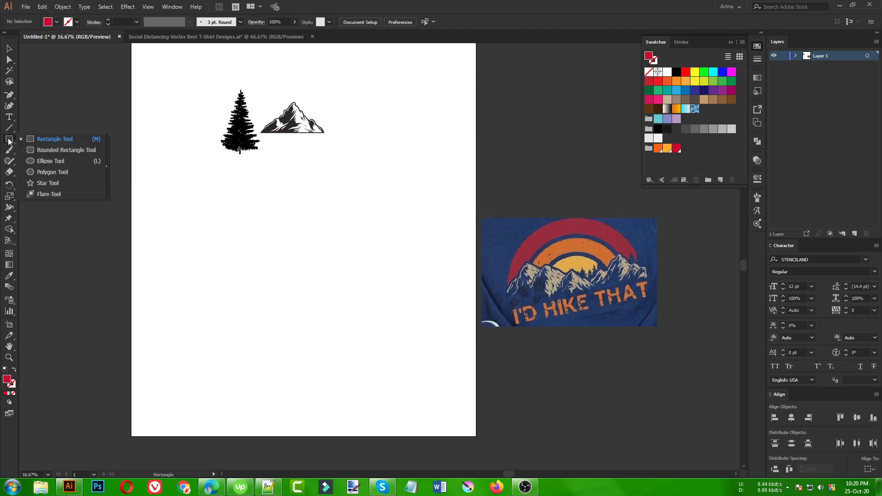
click(42, 162)
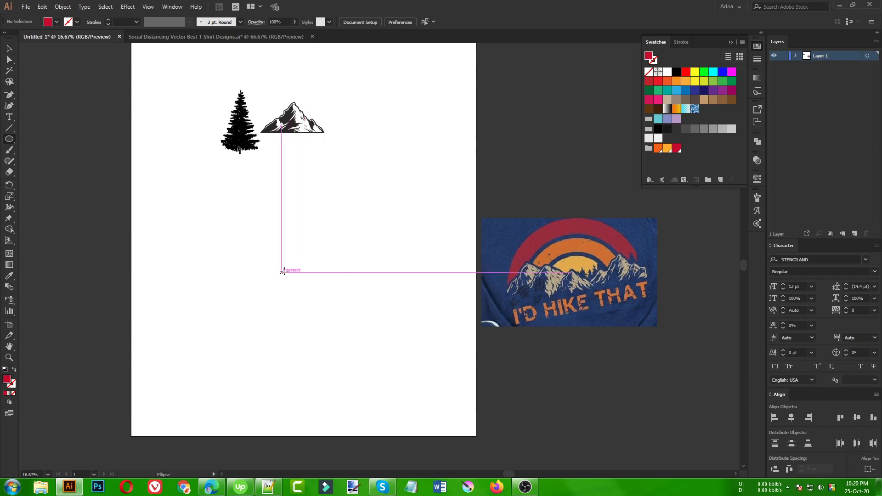
mouse_move(288, 253)
mouse_down()
mouse_move(317, 283)
mouse_move(320, 304)
mouse_up()
key(v)
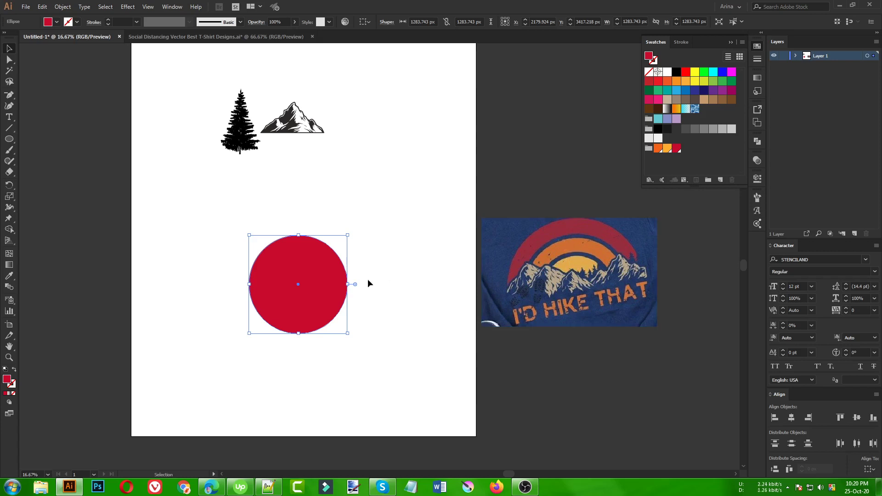
Swap the circle's fill and stroke so it has a red outline and no fill
click(377, 220)
drag(220, 225, 352, 354)
key(shift+x)
click(199, 260)
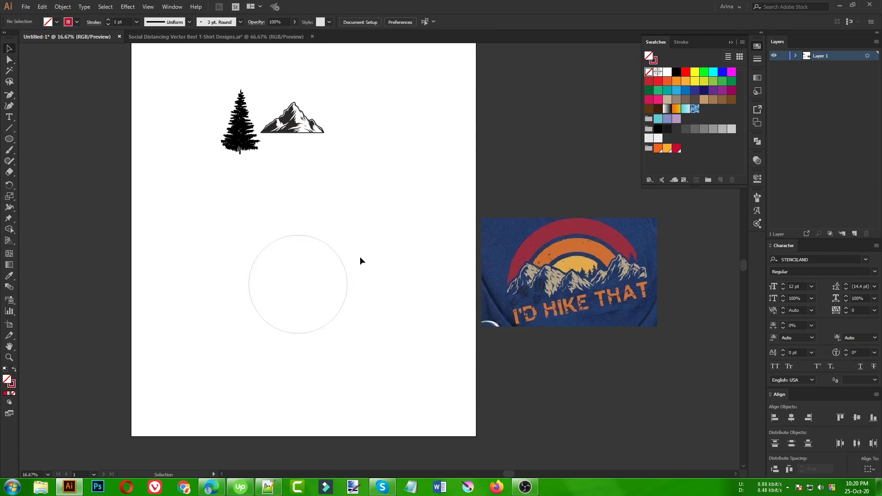
Set the circle's stroke weight to 250 pt to form a thick red ring
drag(347, 222, 166, 377)
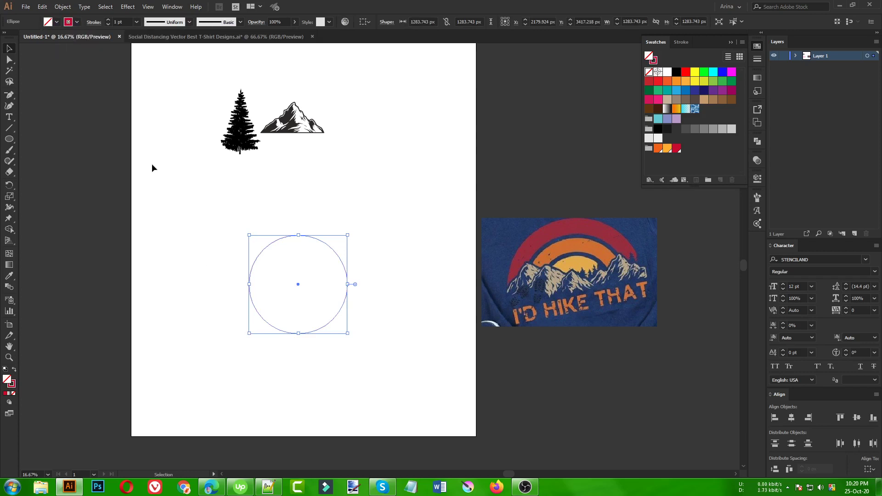
click(125, 23)
scroll(126, 23, up, 15)
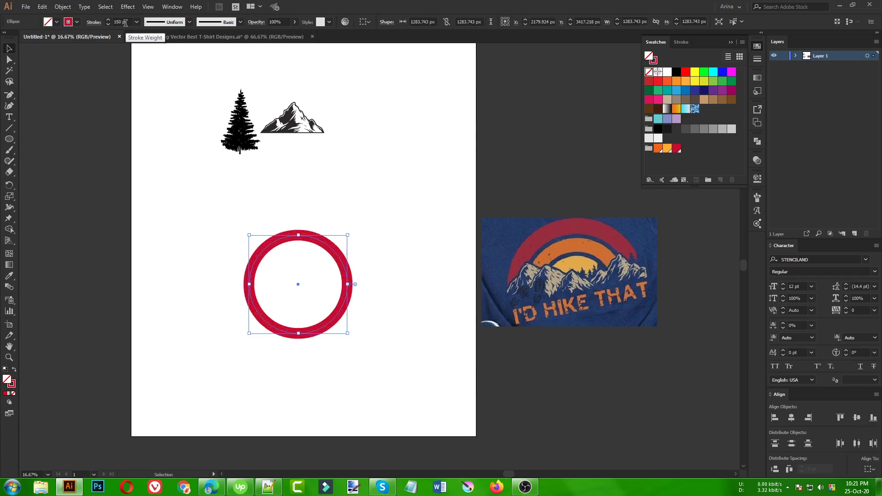
scroll(126, 23, up, 1)
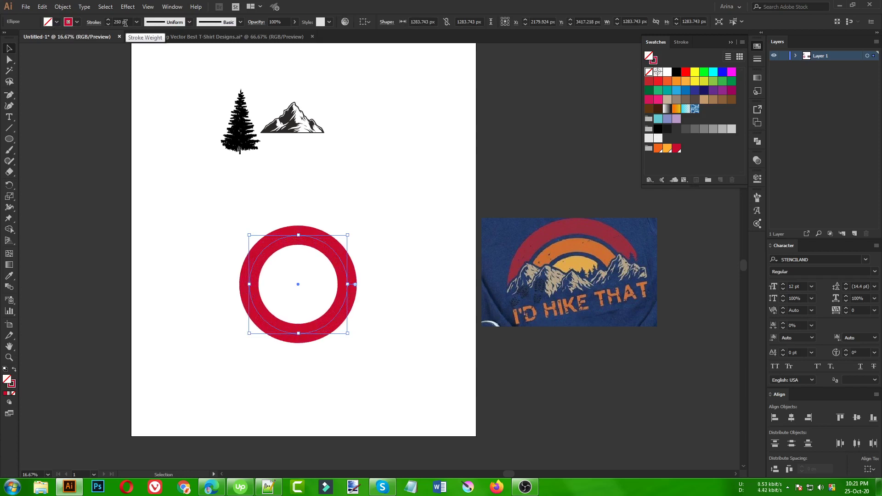
click(277, 280)
drag(379, 244, 159, 367)
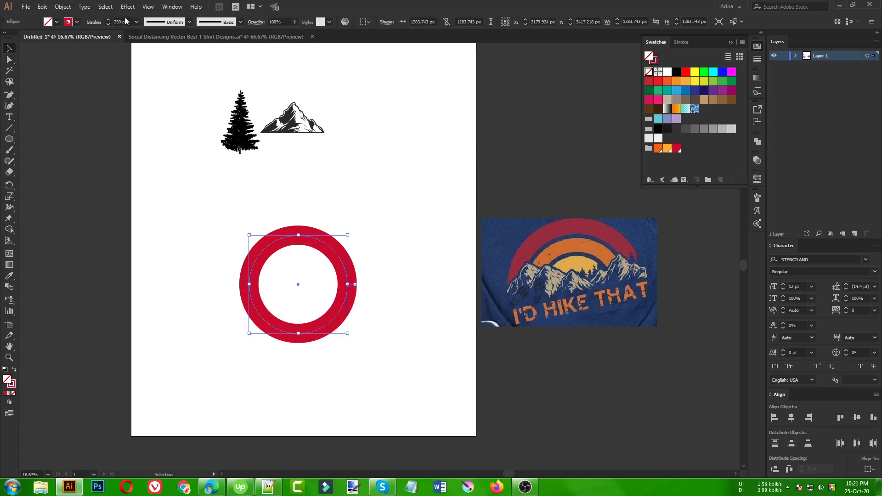
Create an enlarged concentric copy of the red ring, about 2076 px in diameter, around the original
click(293, 275)
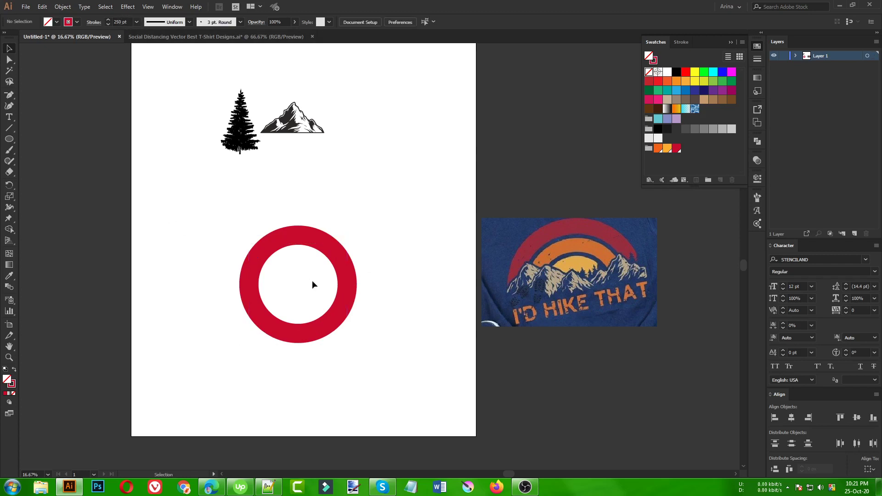
scroll(312, 285, up, 1)
click(319, 221)
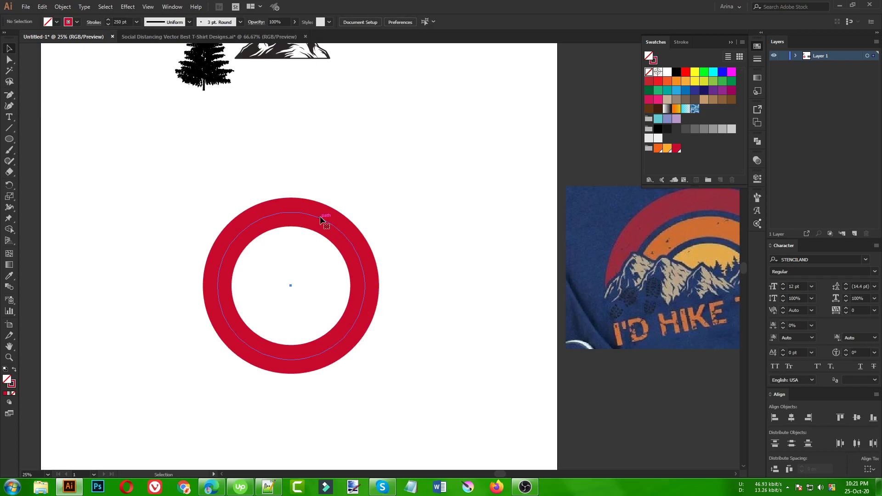
click(320, 221)
scroll(251, 248, down, 1)
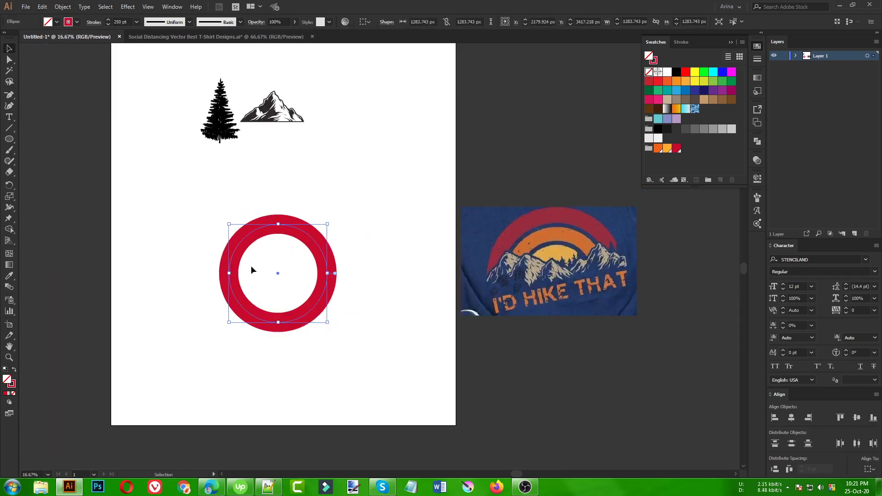
key(a)
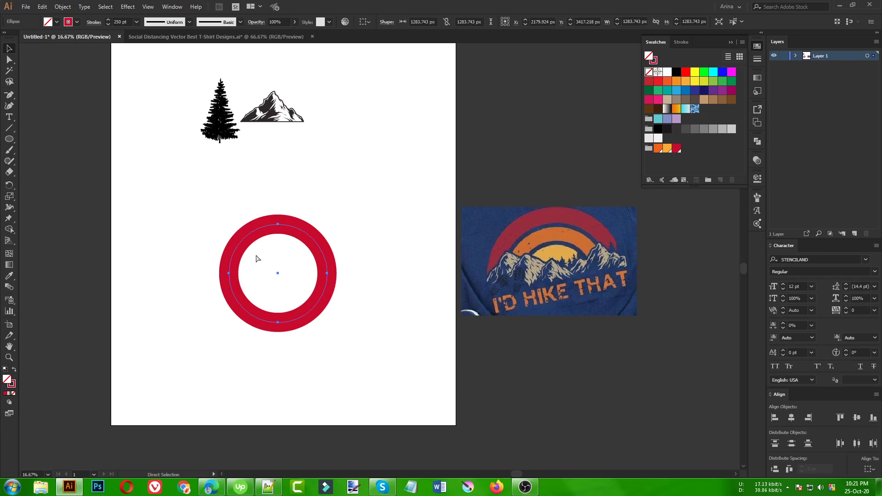
key(v)
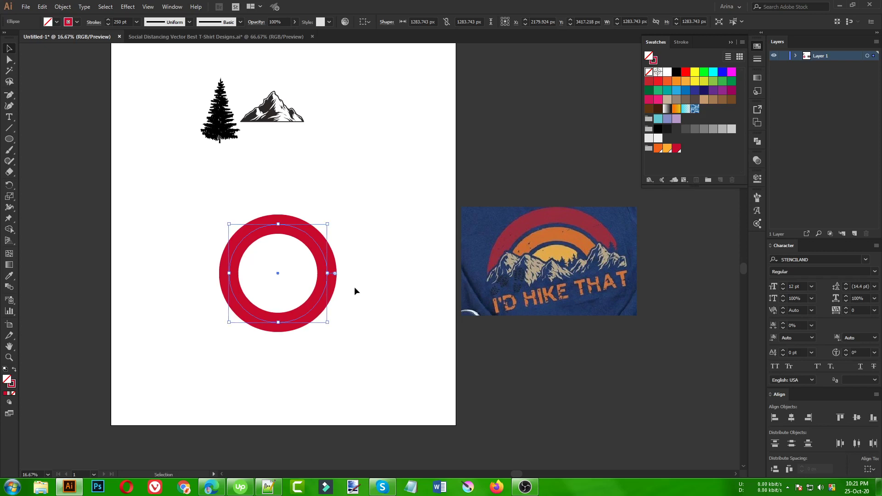
drag(278, 223, 282, 193)
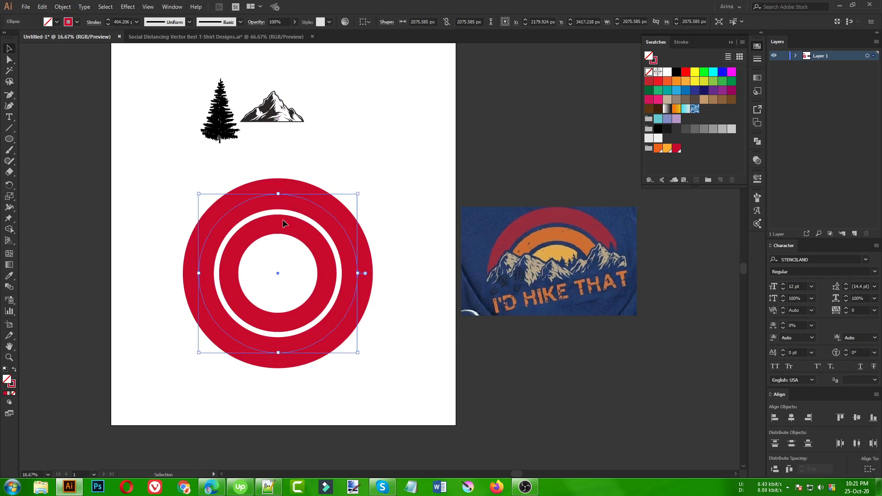
Match the second ring's stroke to the inner ring's 250 pt and reduce the second ring to about 1920 px in diameter
key(i)
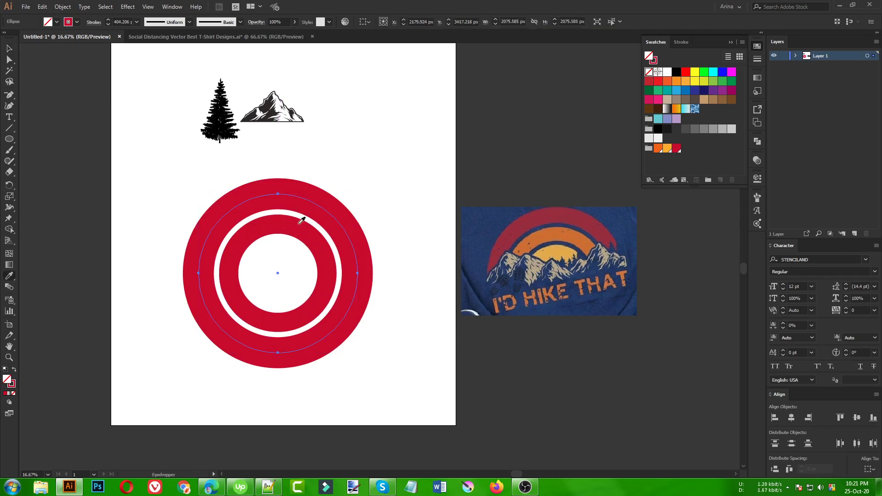
click(297, 225)
key(v)
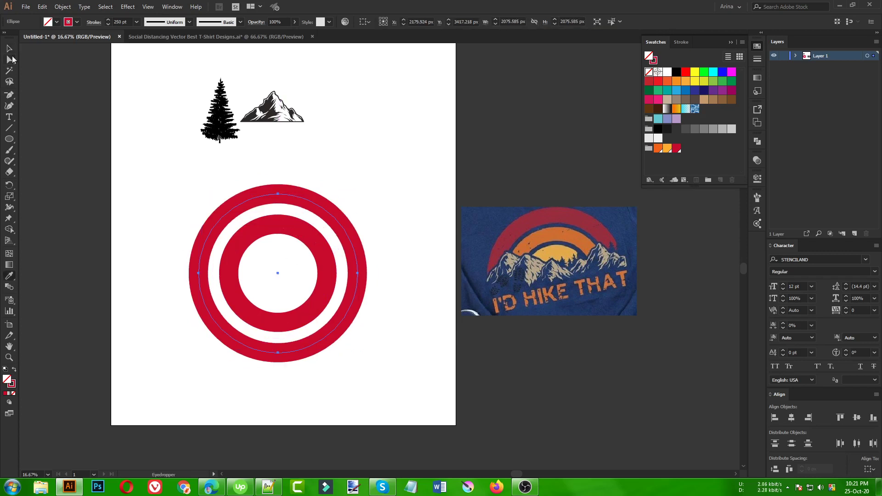
click(283, 197)
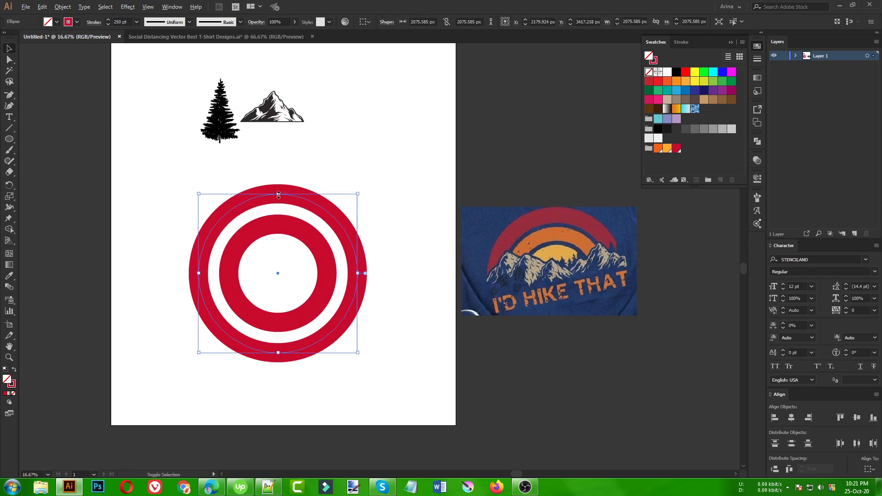
drag(278, 194, 280, 205)
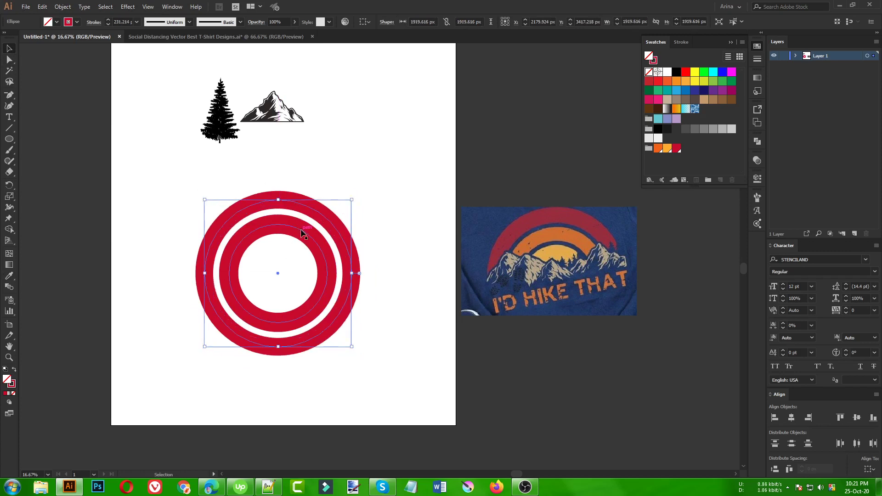
key(ctrl+z)
click(368, 200)
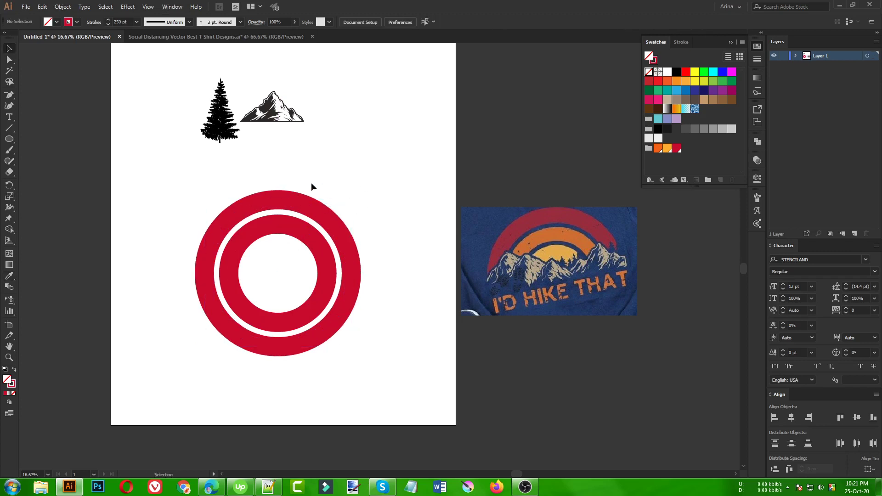
Create a third concentric ring about 2771 px in diameter from the second ring and match its stroke to 250 pt
key(a)
click(290, 206)
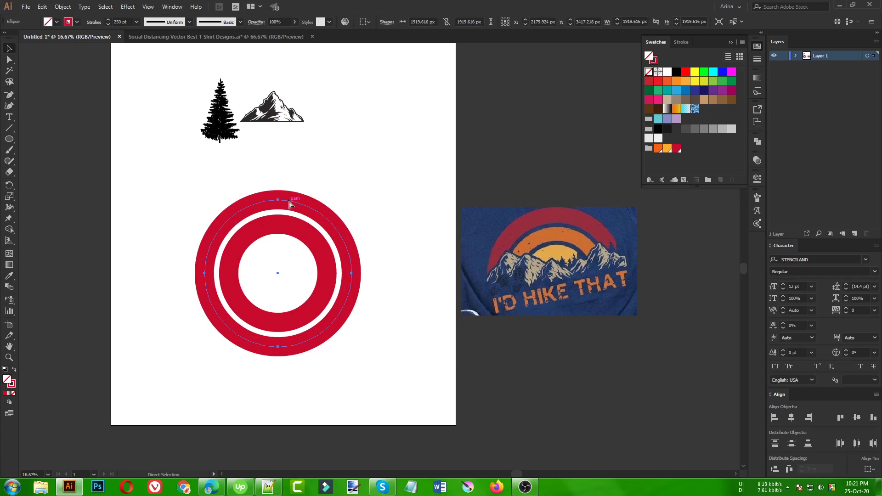
key(v)
drag(285, 199, 286, 168)
key(i)
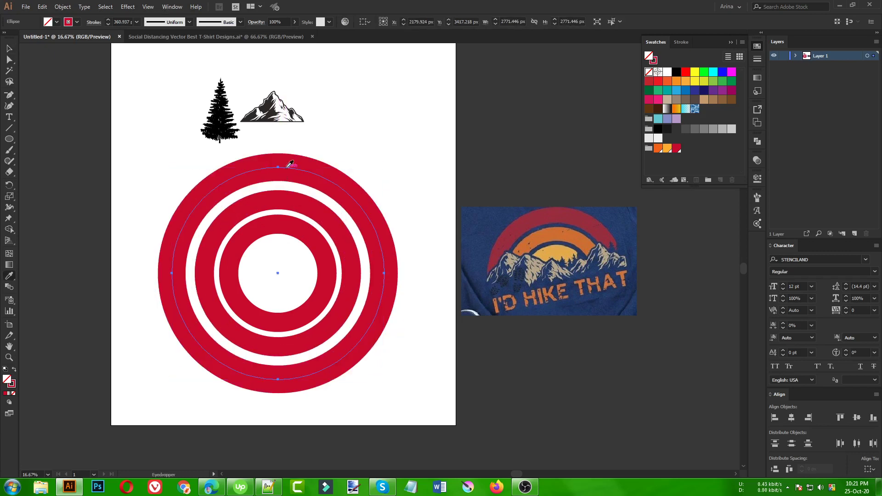
click(290, 197)
key(v)
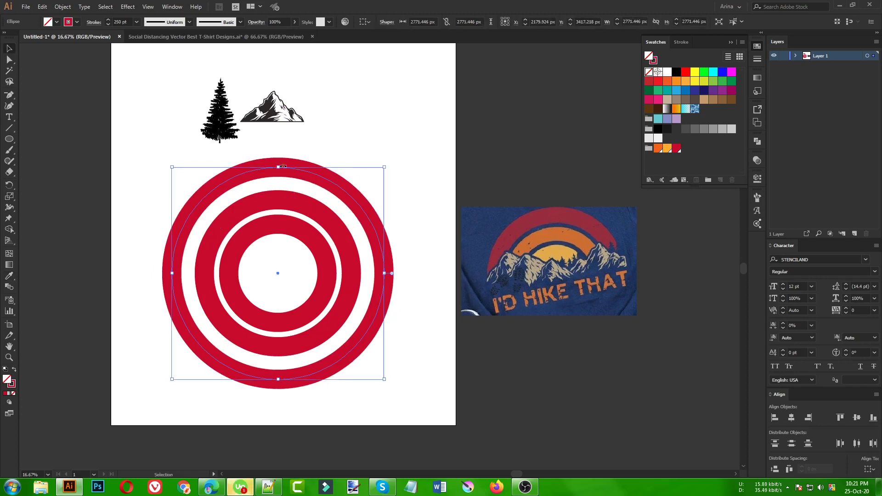
Reduce the outermost ring to about 2531 px in diameter and dismiss the desktop notification
drag(283, 166, 281, 178)
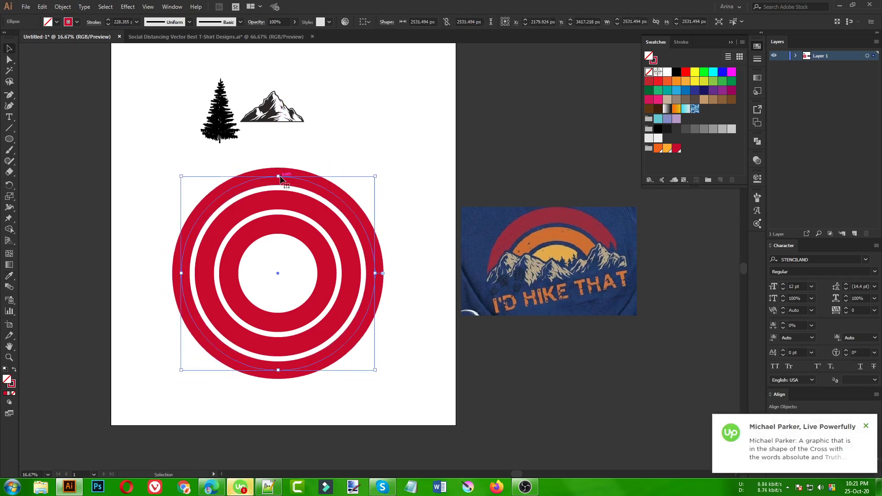
click(863, 426)
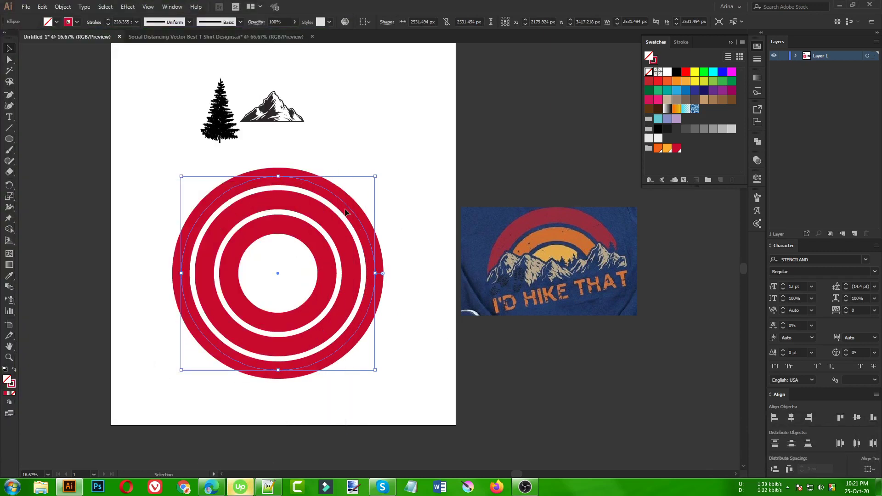
click(343, 209)
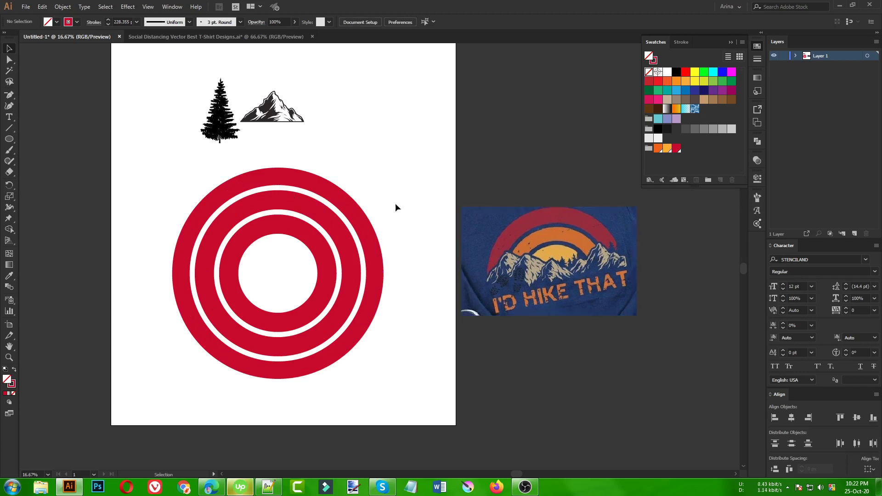
Delete the two outer rings, keeping only the inner red ring
click(311, 186)
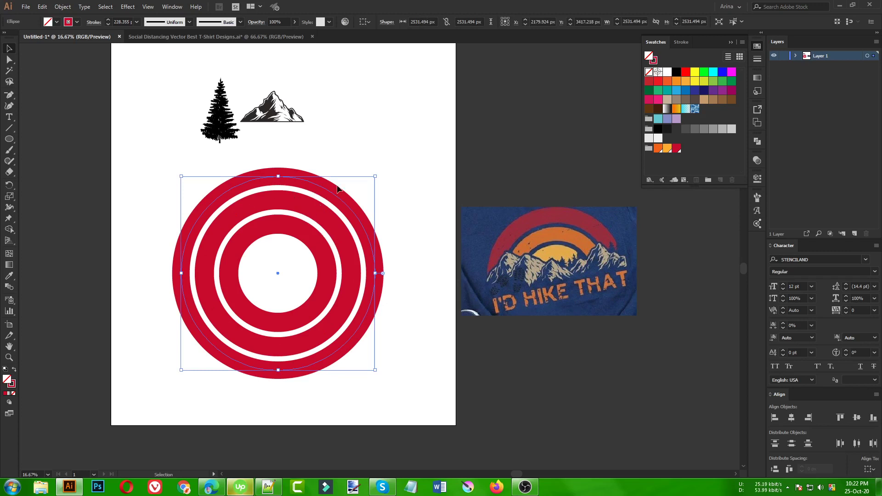
drag(413, 347, 276, 279)
drag(398, 190, 348, 271)
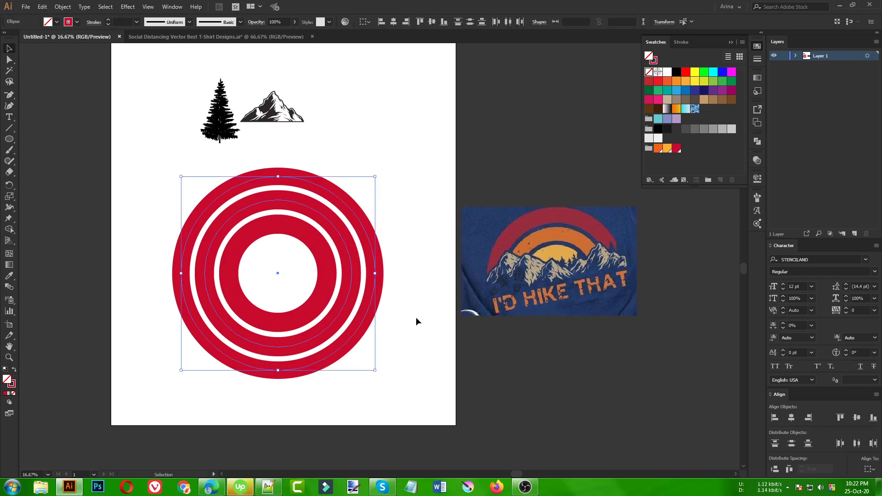
key(Delete)
click(327, 294)
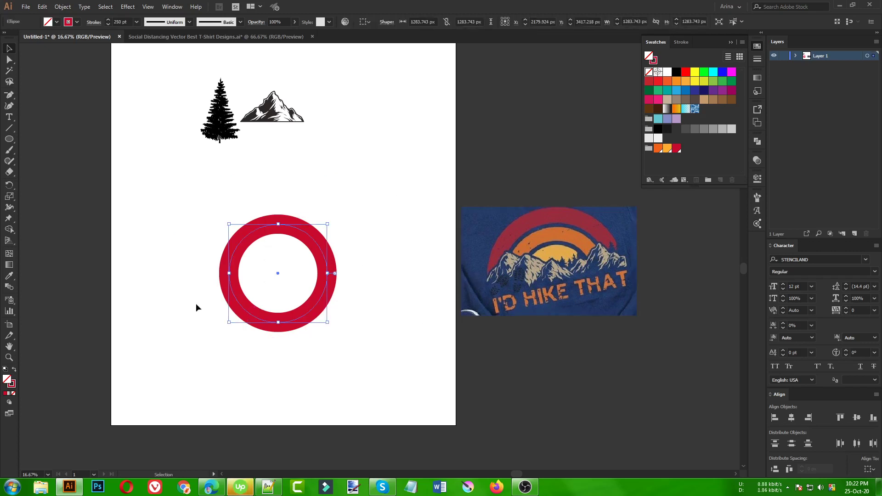
drag(181, 225, 342, 361)
click(63, 7)
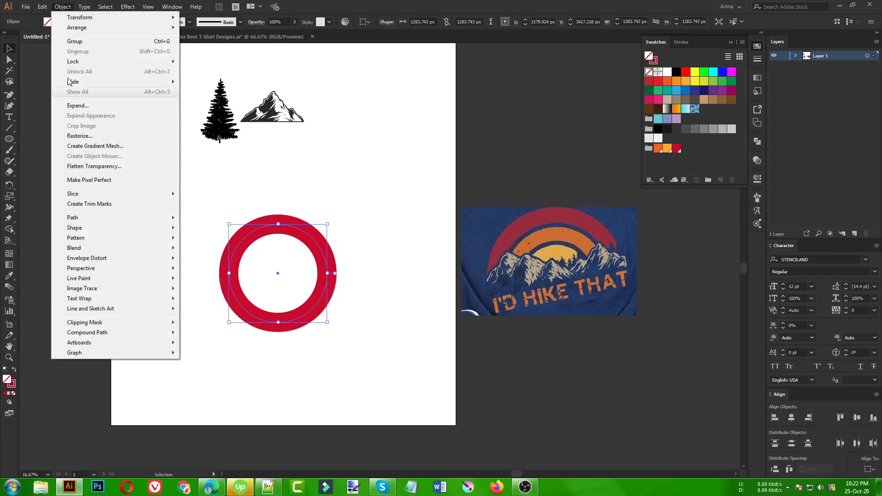
click(277, 190)
click(277, 189)
Offset the inner red ring's path outward by 350 px with preview on to create a second concentric ring
drag(214, 205, 335, 315)
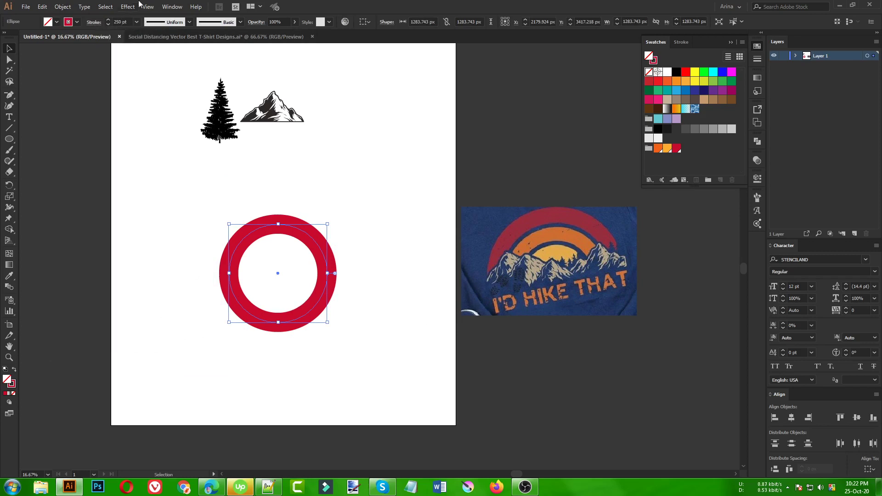
click(59, 7)
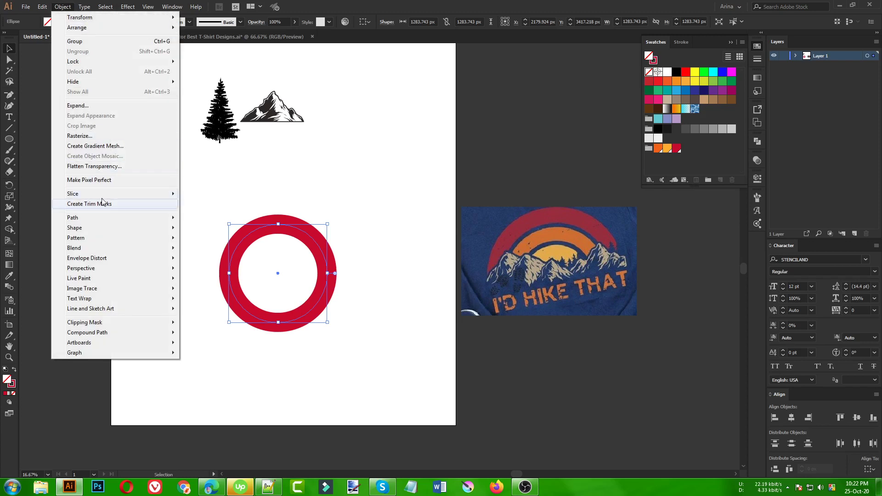
mouse_move(106, 220)
click(218, 251)
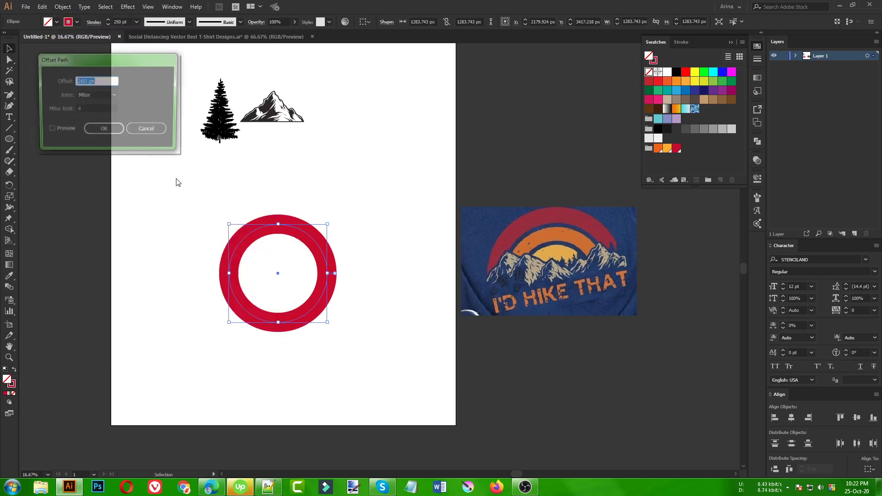
click(67, 131)
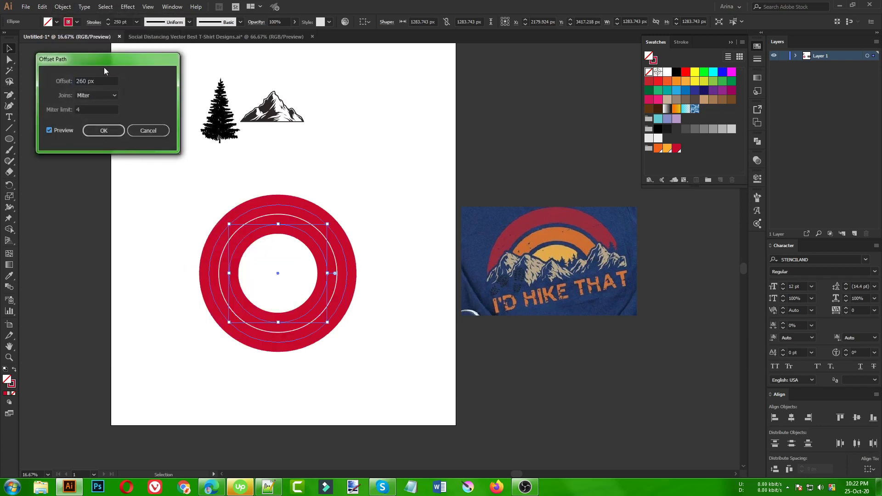
key(shift+Down)
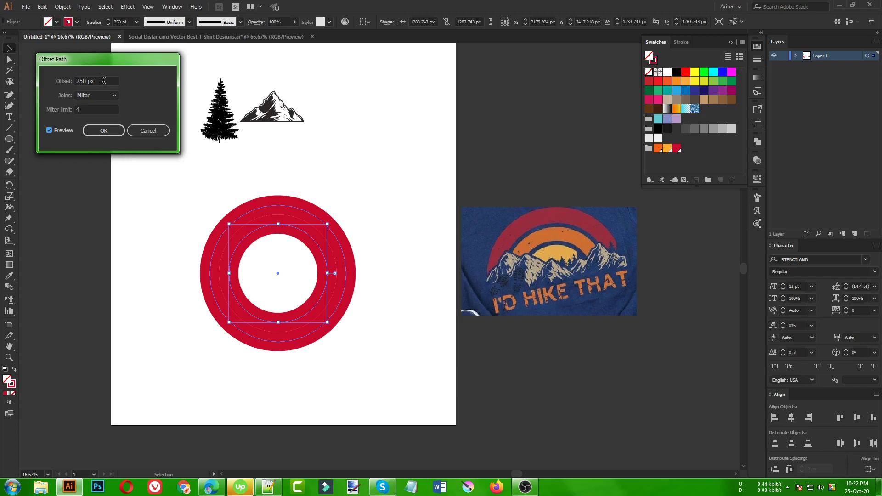
key(shift+Up)
key(shift+Up)
key(shift+Up)
key(shift+Up)
key(shift+Up)
key(shift+Up)
key(shift+Up)
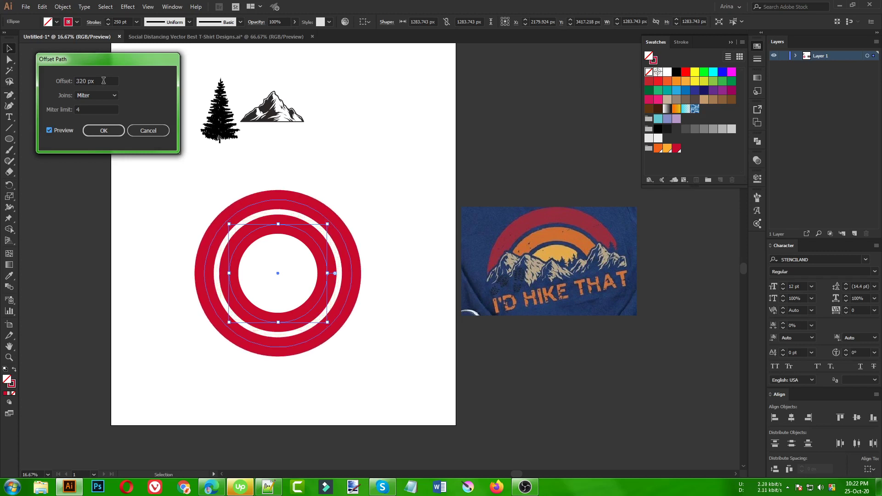
key(Up)
key(Up)
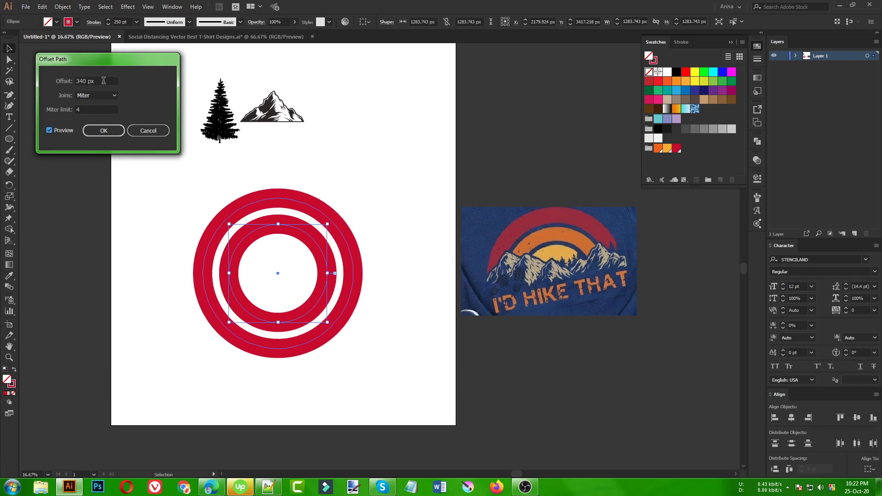
key(Up)
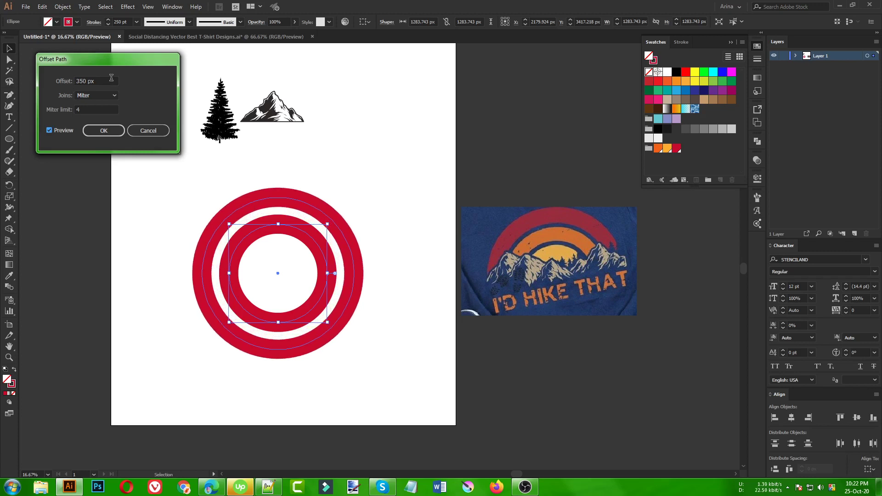
click(110, 126)
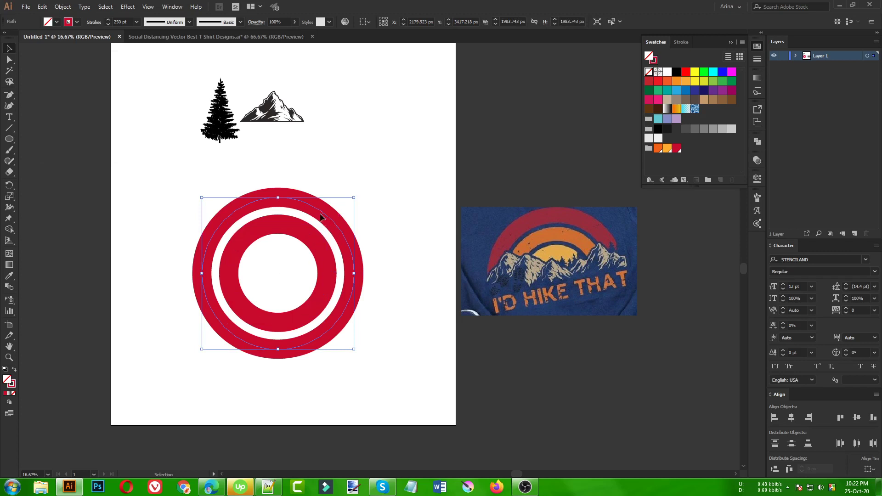
Offset the second ring's path by 350 px to create a third concentric ring
click(295, 235)
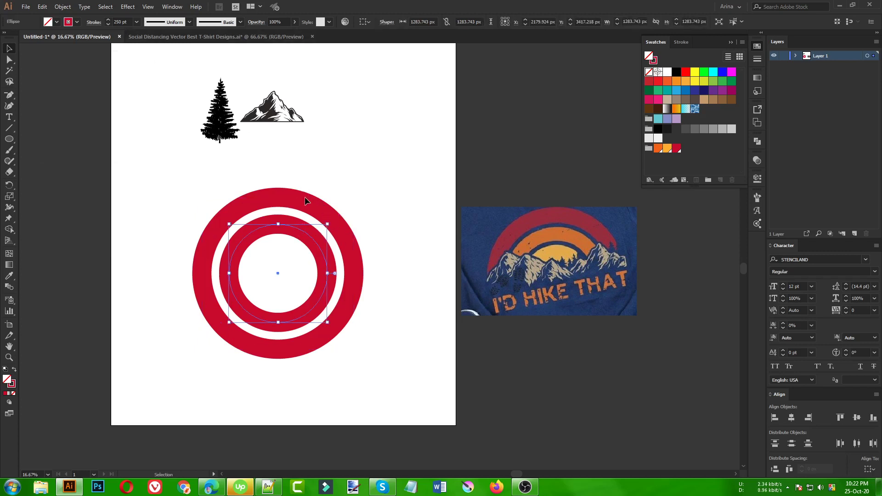
click(333, 213)
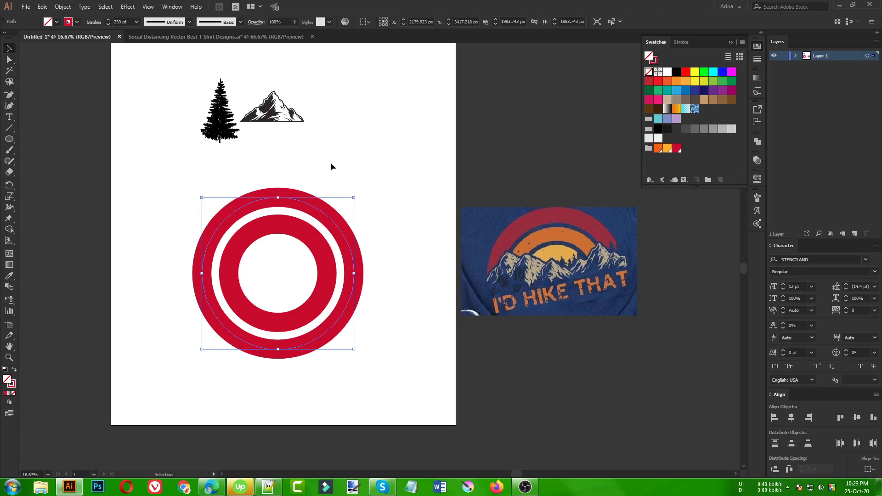
click(63, 6)
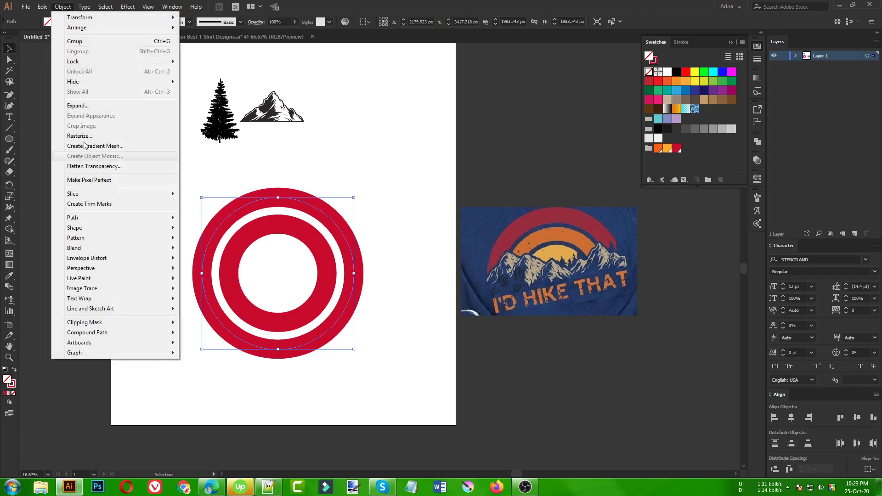
mouse_move(92, 218)
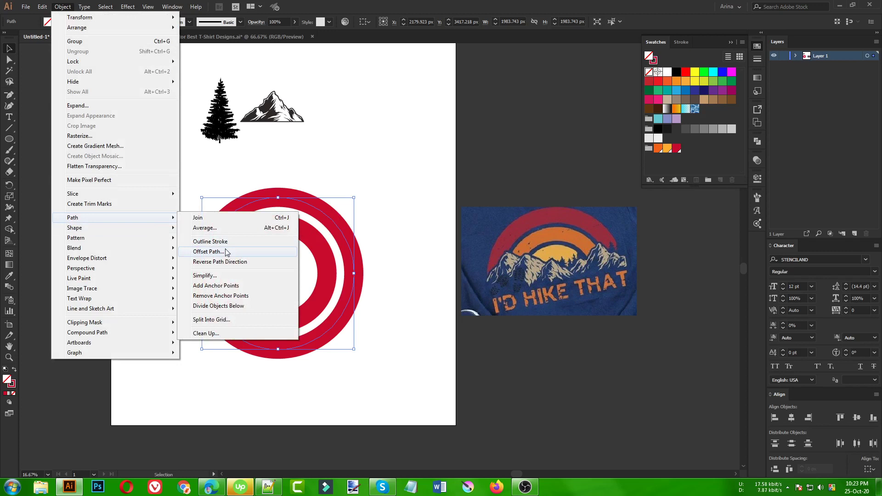
click(225, 251)
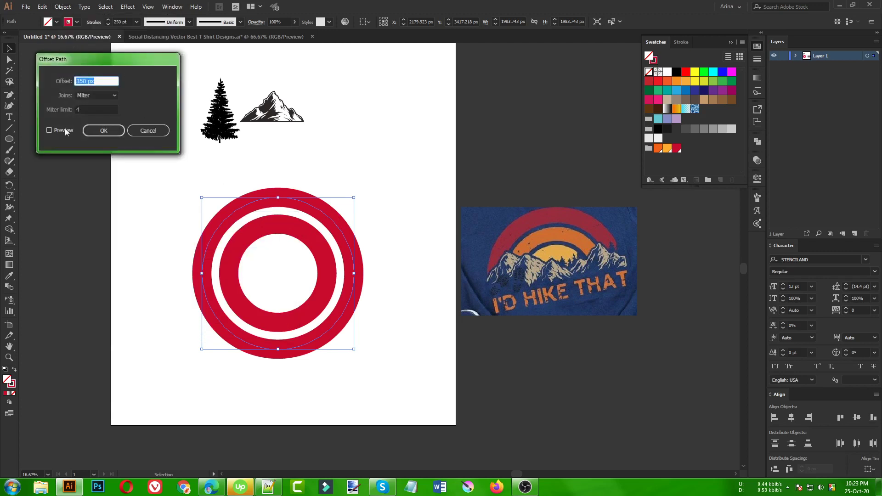
click(95, 133)
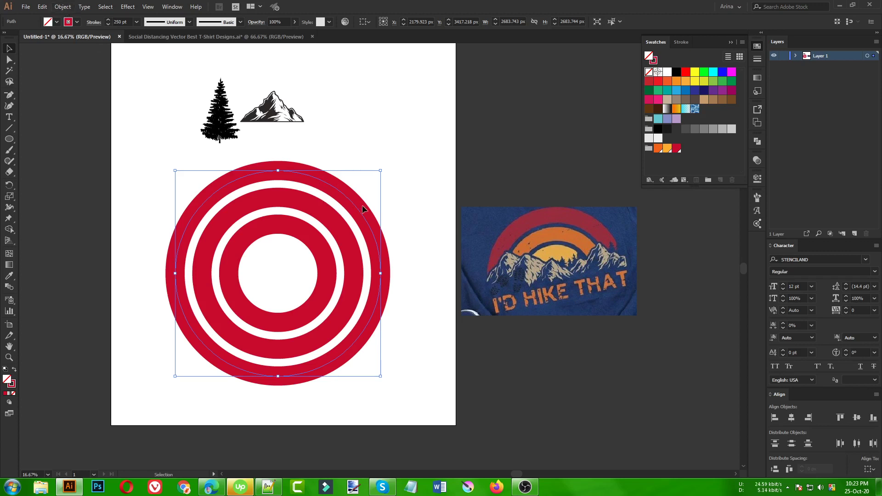
Offset the third ring's path by 350 px to create a fourth concentric ring
click(63, 6)
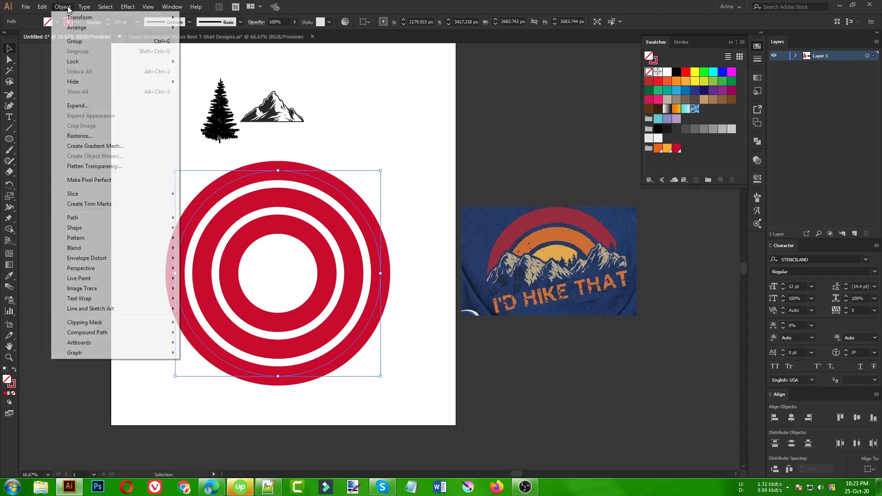
mouse_move(76, 217)
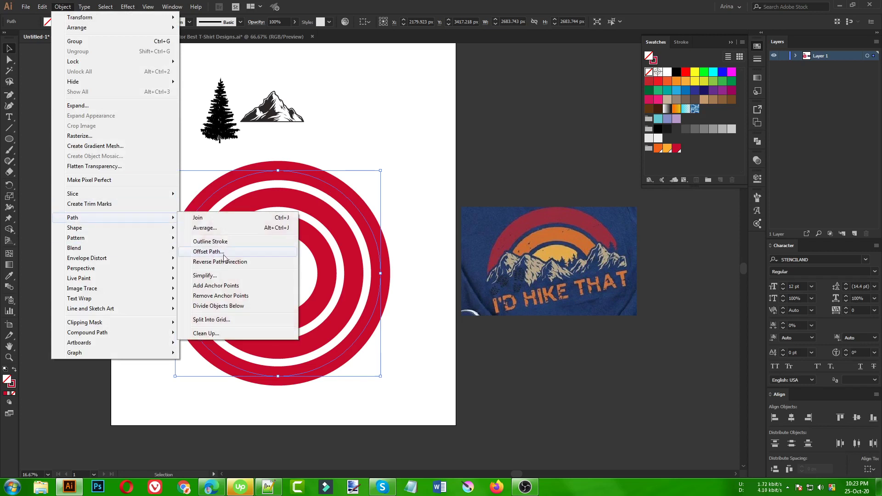
click(224, 252)
text(350)
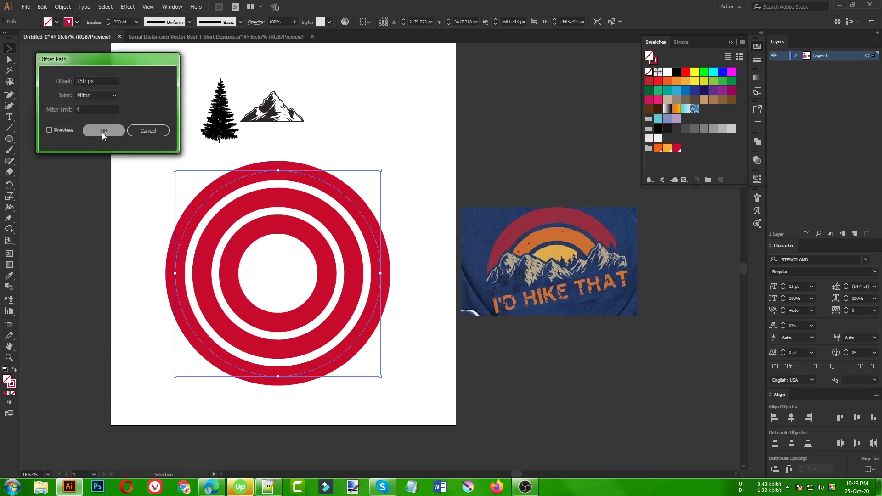
click(102, 132)
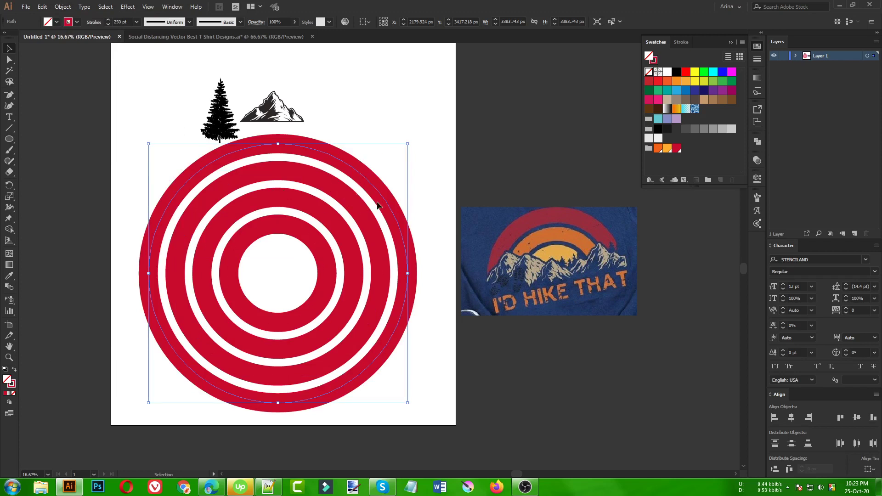
Offset the fourth ring's path by 350 px to create a fifth, outermost ring
click(63, 6)
mouse_move(106, 219)
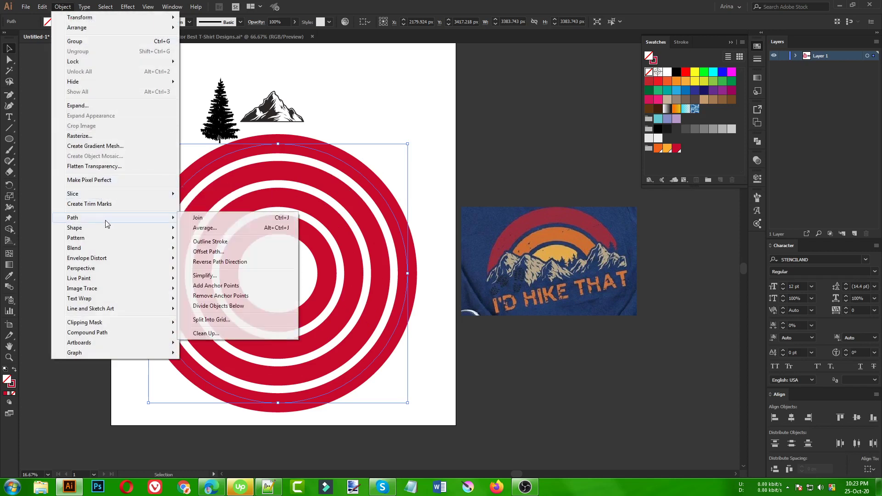
click(222, 253)
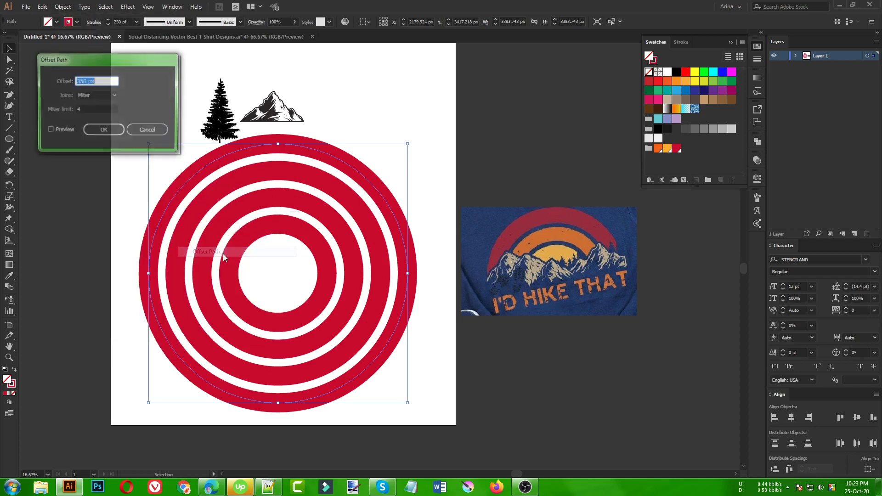
click(100, 133)
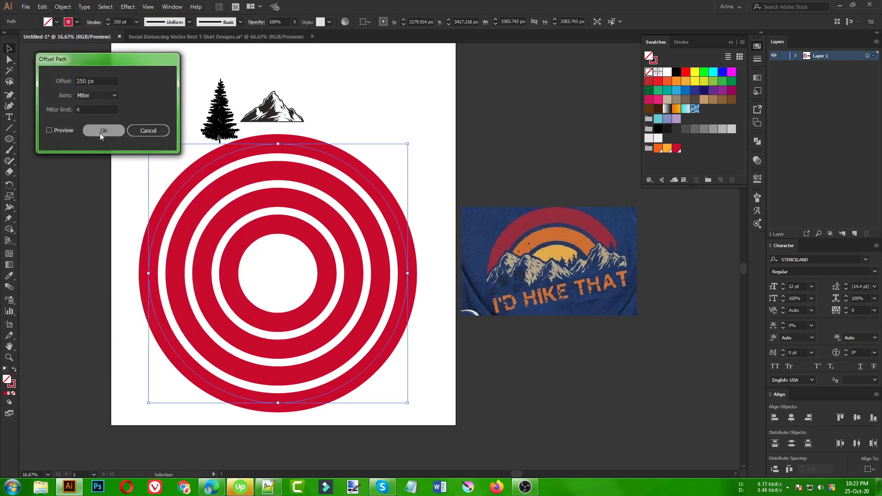
Scale all five rings together about their centre to about 2234 px in diameter and set their stroke to 140 pt
click(450, 176)
drag(390, 440, 322, 325)
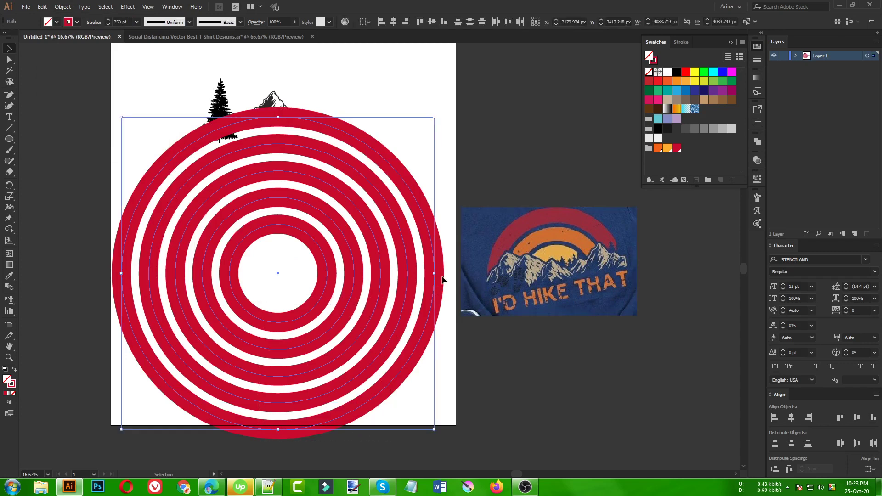
drag(437, 277, 364, 282)
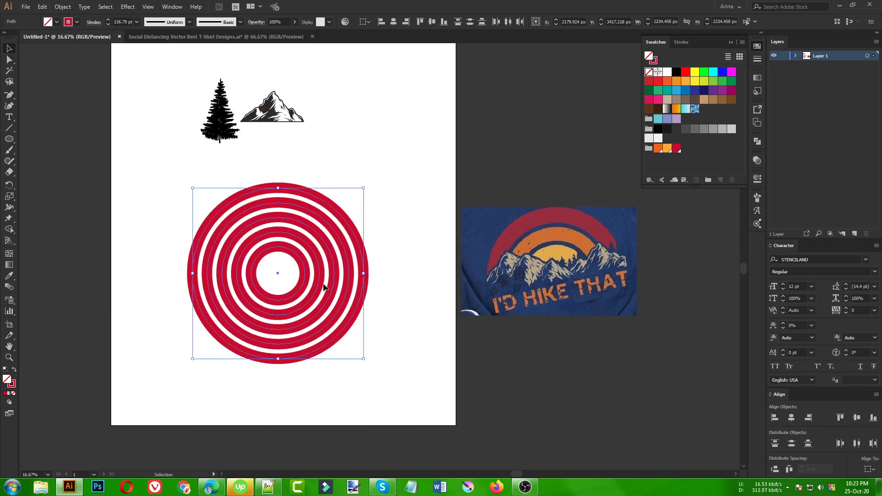
double_click(120, 22)
text(140)
key(Return)
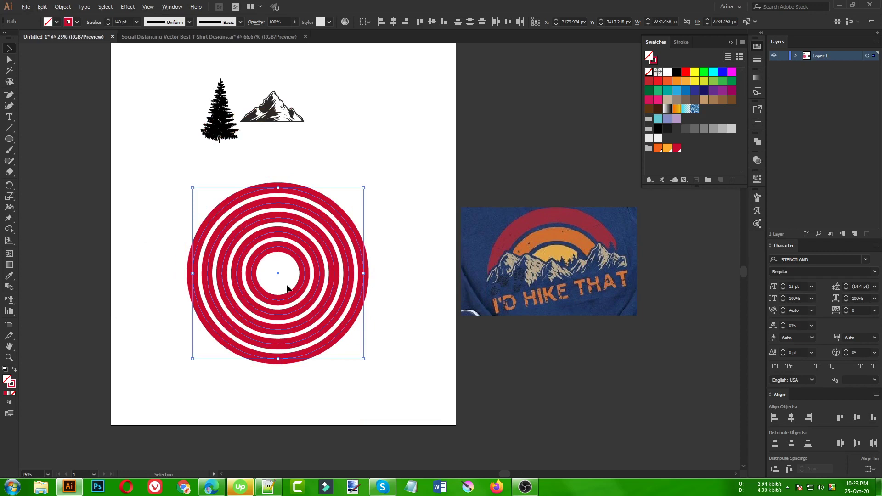
scroll(285, 285, up, 1)
click(479, 296)
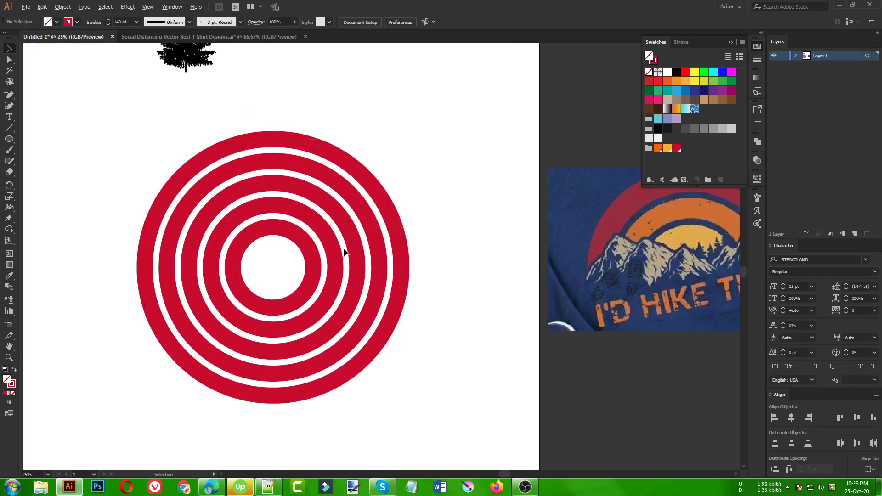
scroll(345, 252, down, 1)
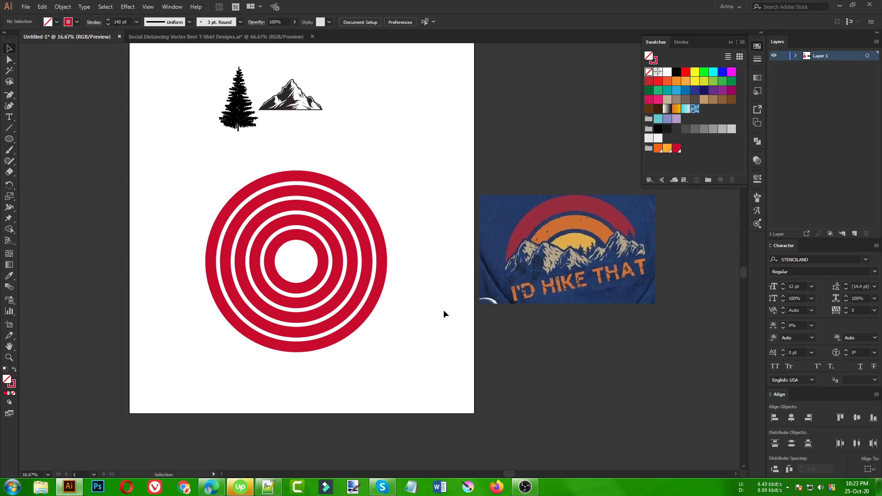
drag(401, 331, 408, 366)
click(188, 194)
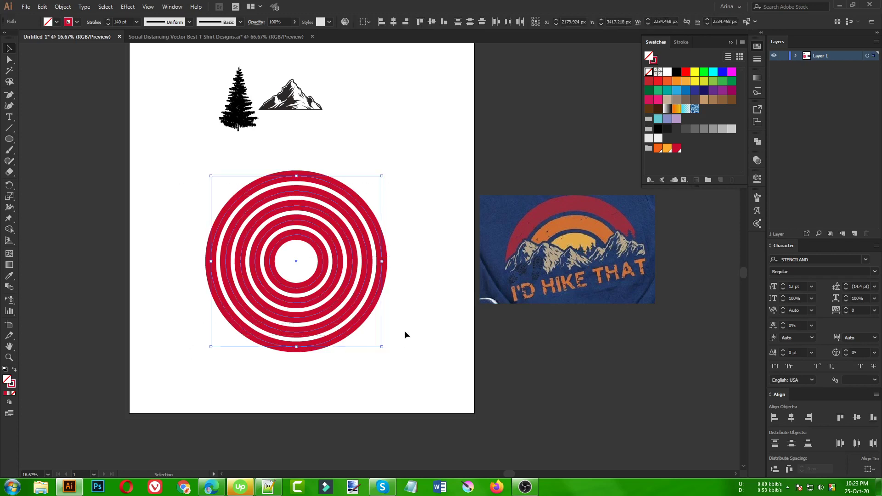
click(328, 228)
drag(171, 179, 408, 360)
click(418, 250)
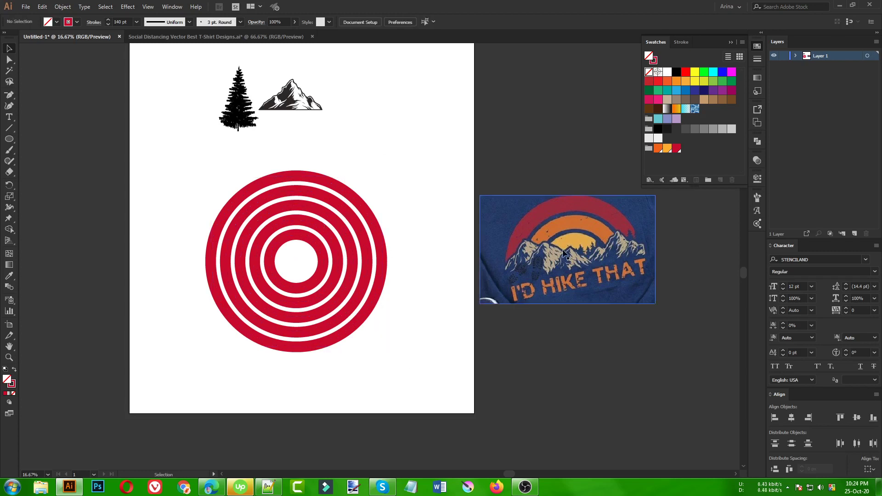
Draw a red-filled square of about 425 px without stroke beside the mountain and duplicate it twice below
drag(9, 139, 30, 144)
drag(352, 93, 385, 125)
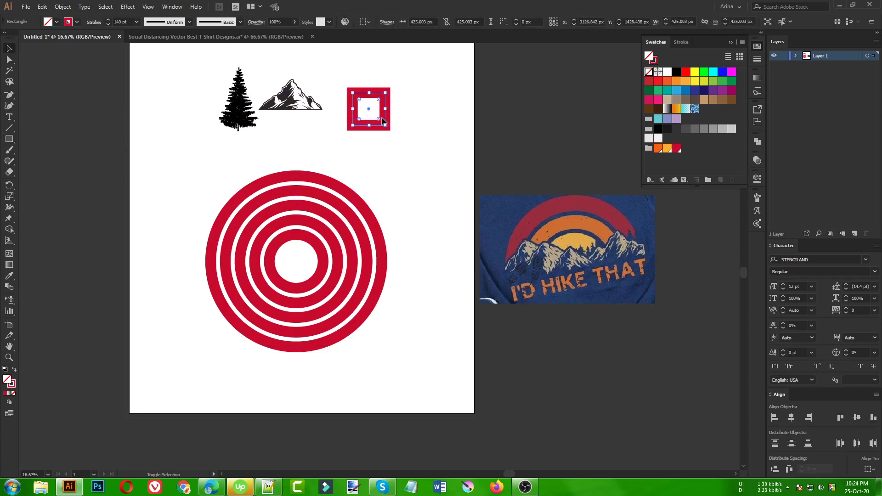
key(shift+x)
drag(377, 116, 385, 154)
key(ctrl+d)
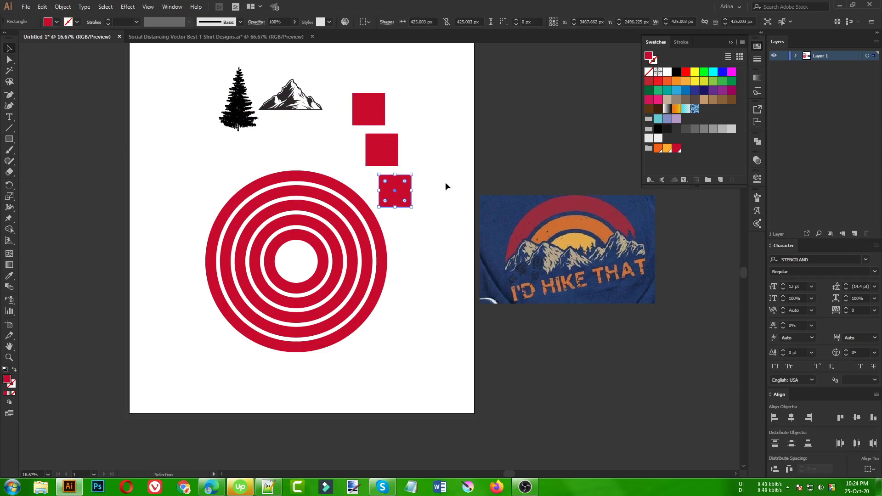
Fill the lowest square with yellow-orange and the middle one with orange, and align all three squares on their horizontal centres
click(667, 148)
click(386, 155)
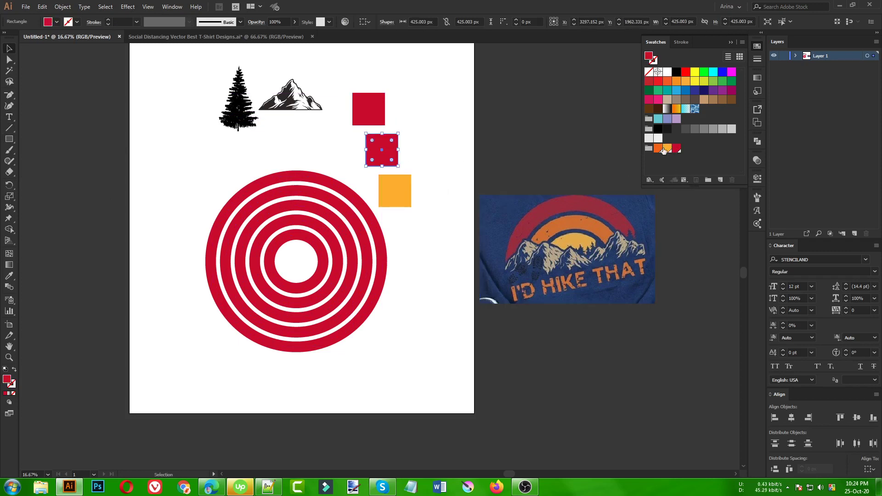
click(658, 148)
click(432, 160)
drag(416, 85, 427, 139)
click(393, 22)
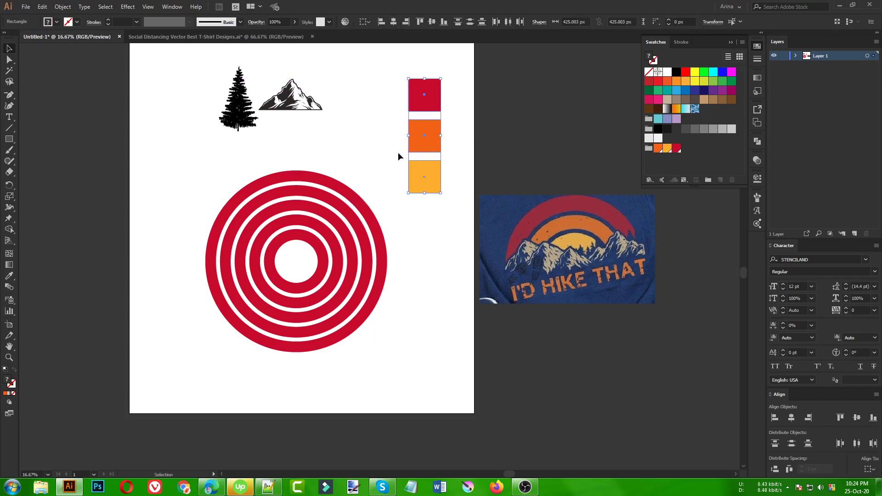
Move the yellow-orange square farther down and distribute the three colour squares with equal vertical spacing
click(395, 164)
drag(430, 179, 431, 244)
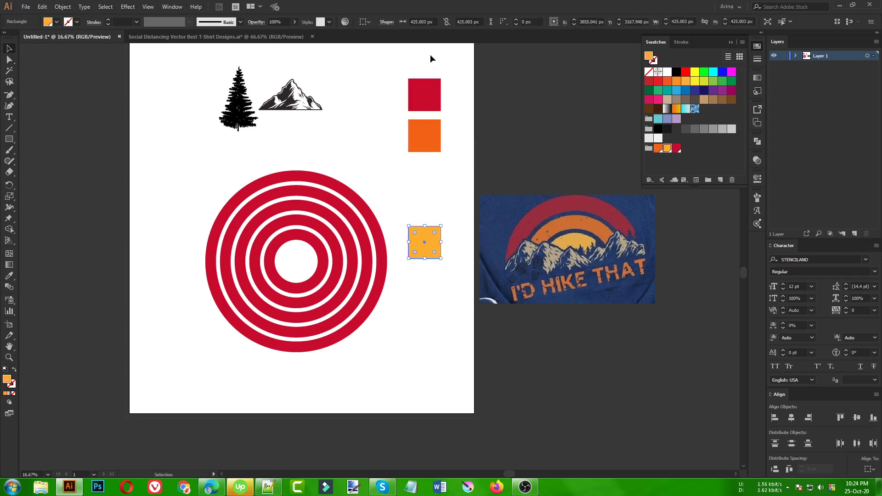
drag(430, 56, 439, 266)
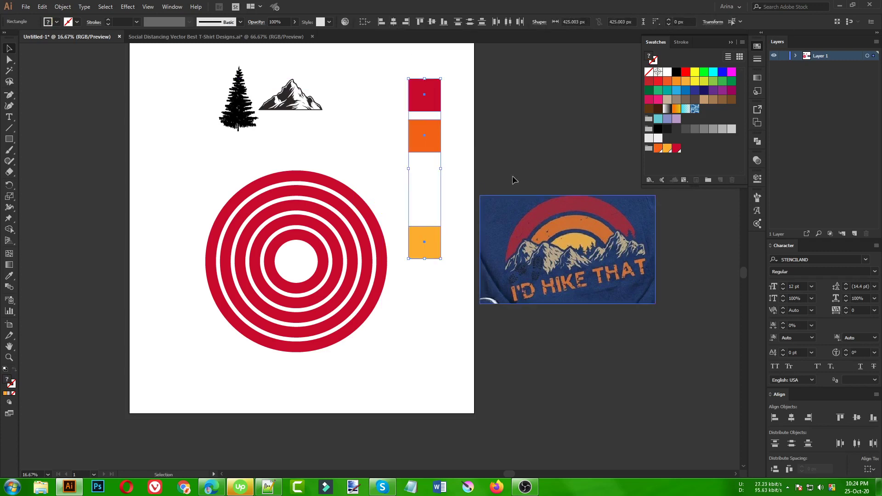
click(774, 468)
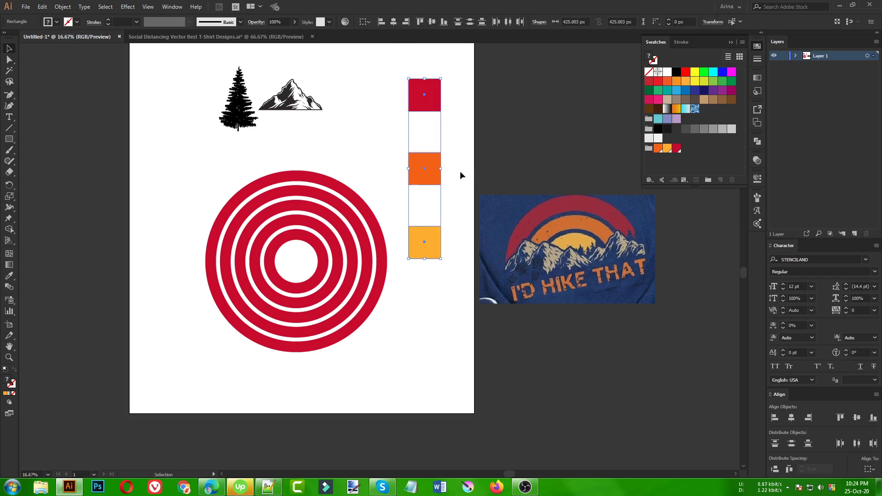
Blend the three colour squares using Specified Steps spacing with 1 step between neighbouring squares
click(62, 7)
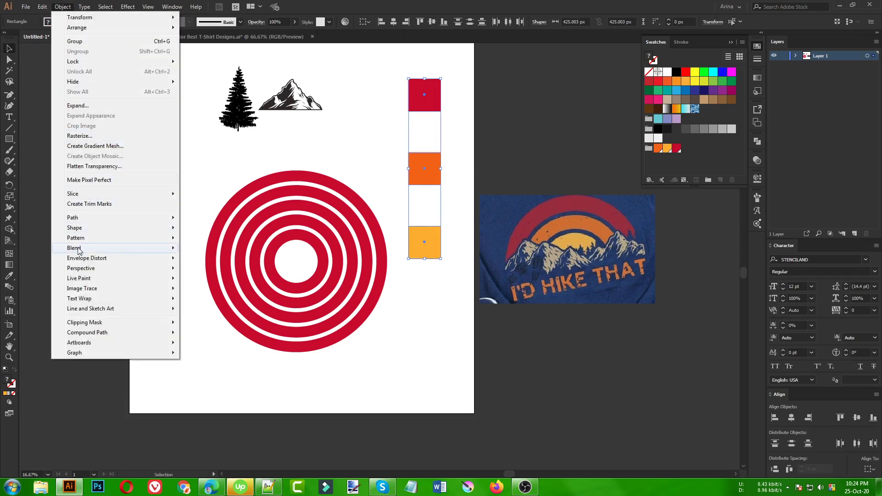
mouse_move(78, 248)
click(213, 250)
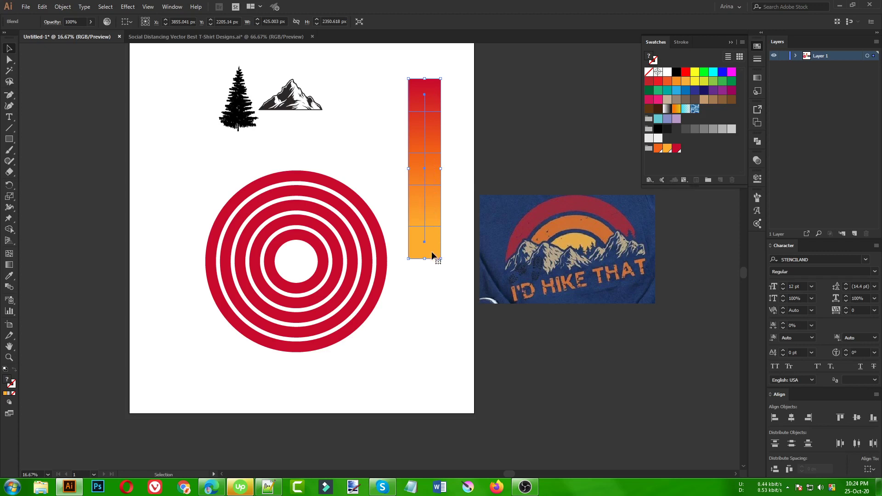
click(10, 287)
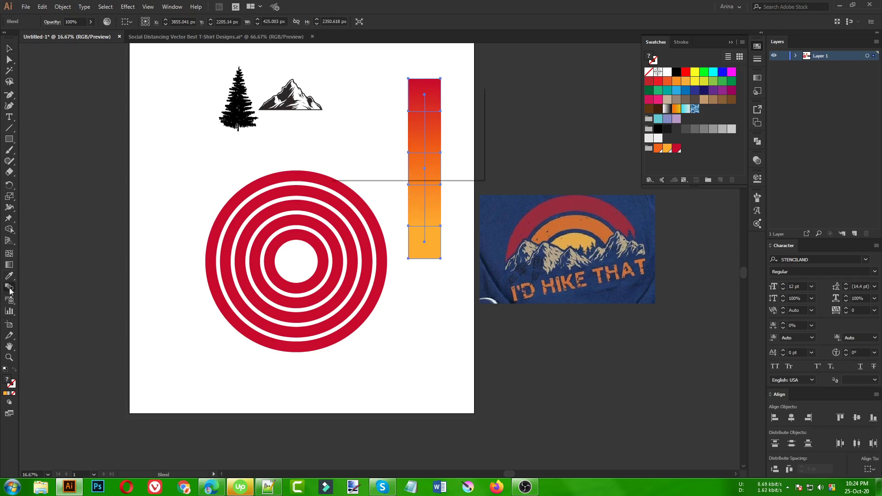
double_click(10, 288)
drag(388, 105, 214, 123)
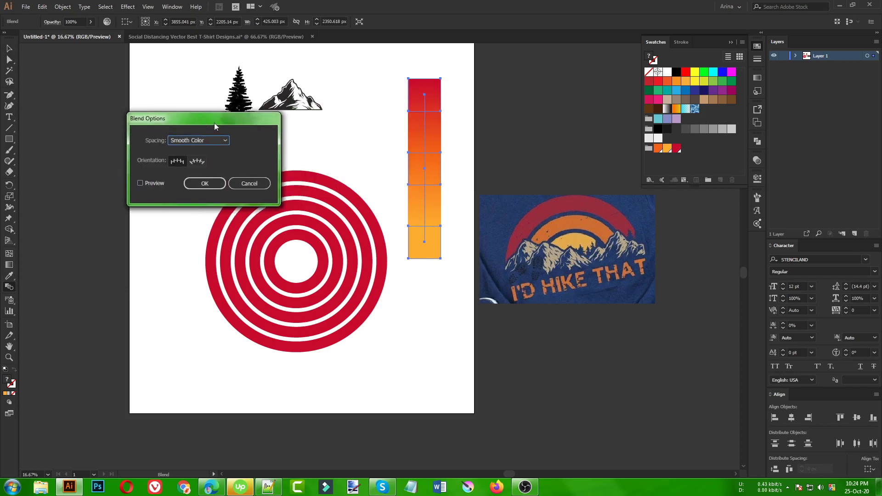
click(194, 139)
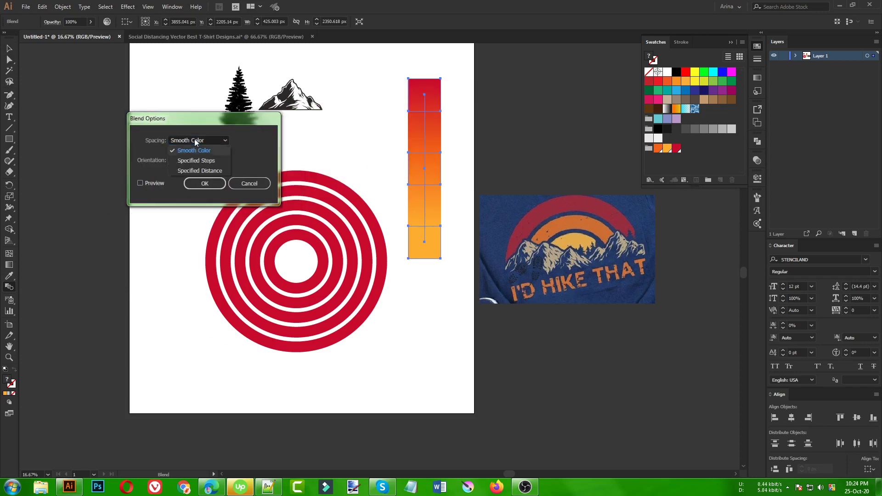
click(192, 161)
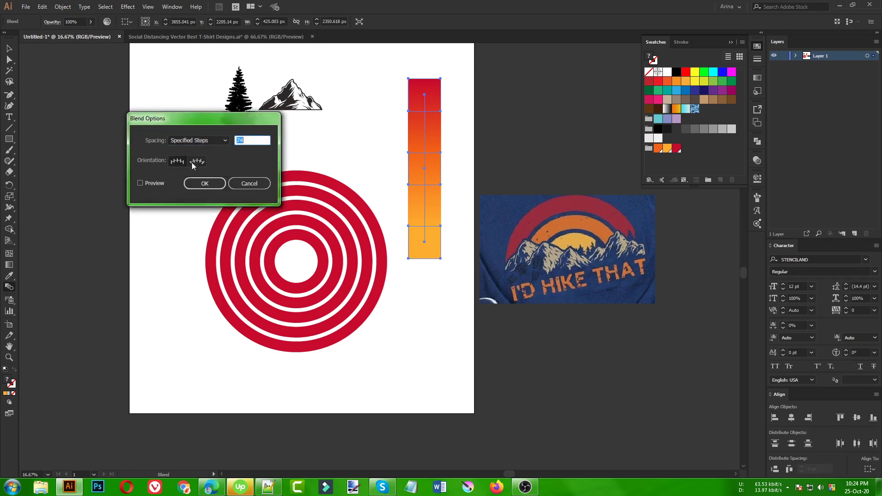
click(141, 183)
text(3)
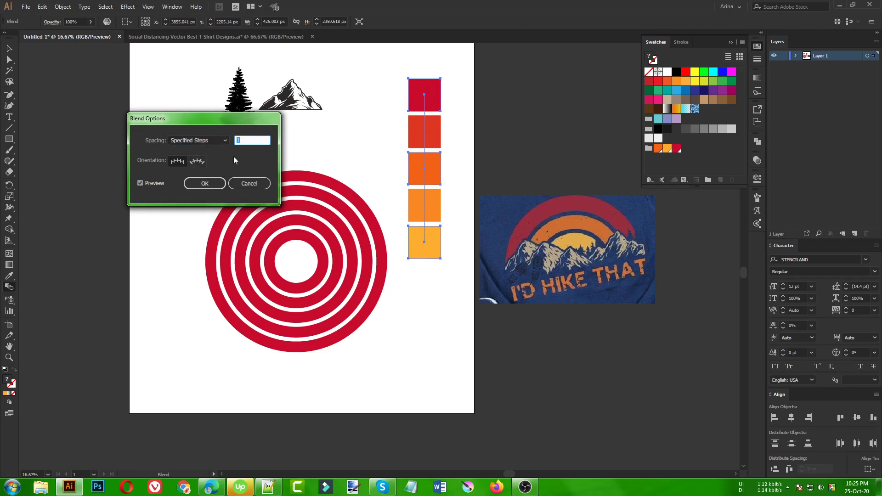
click(205, 183)
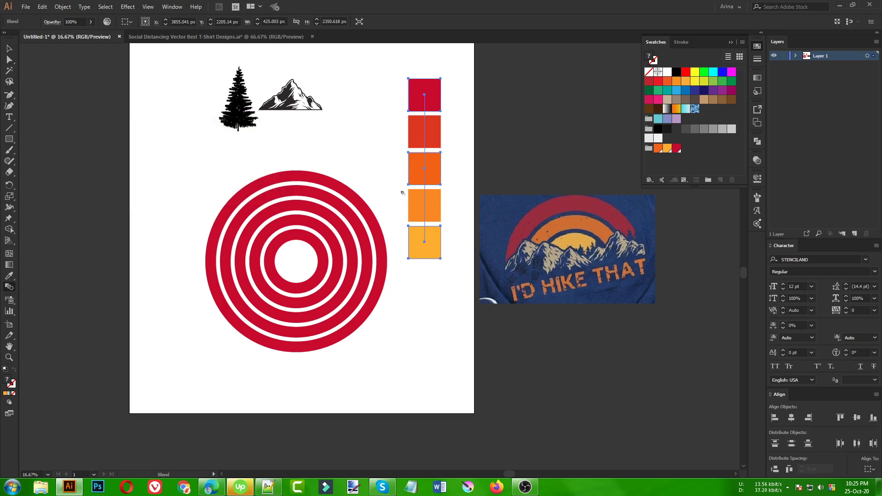
Expand the blended palette into separate editable squares
key(v)
click(458, 156)
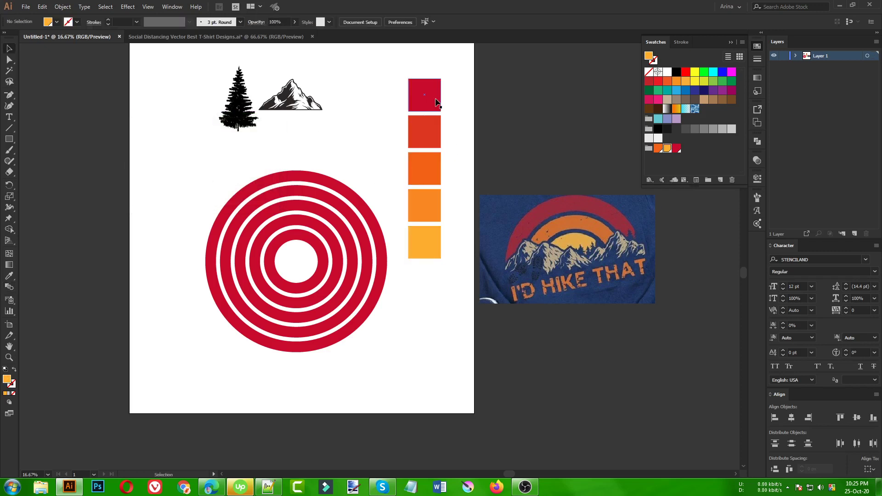
click(432, 209)
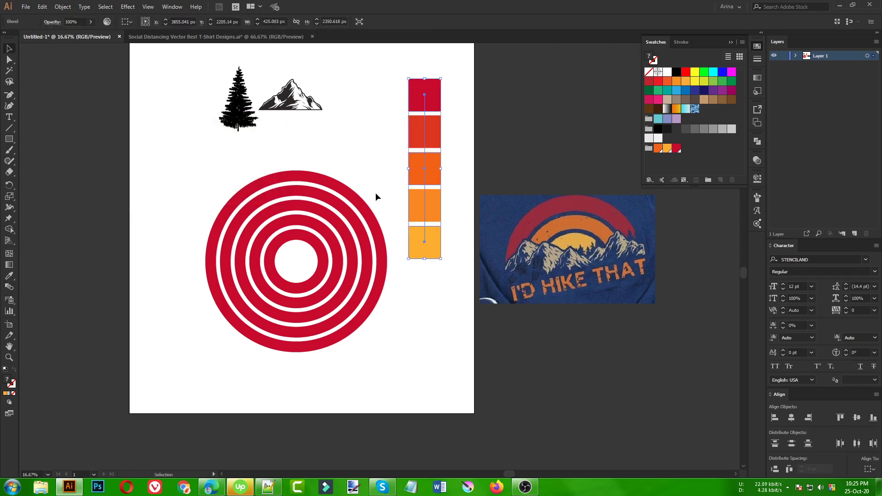
click(60, 7)
click(70, 105)
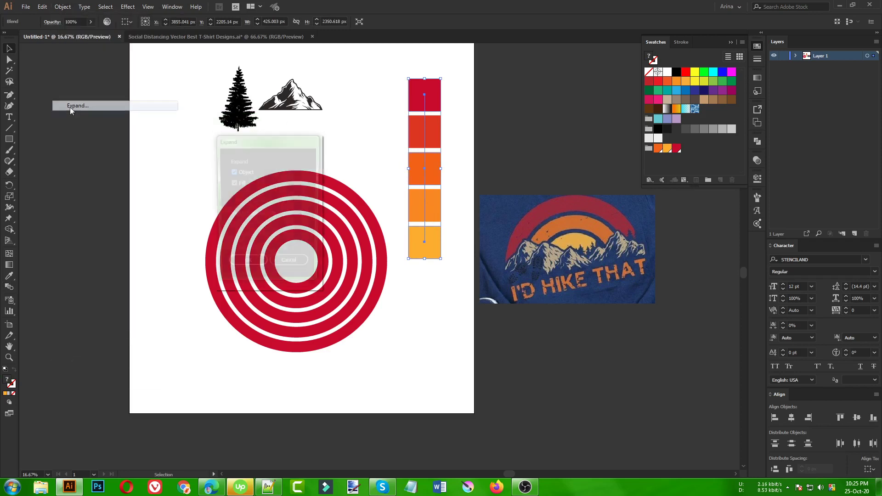
click(241, 265)
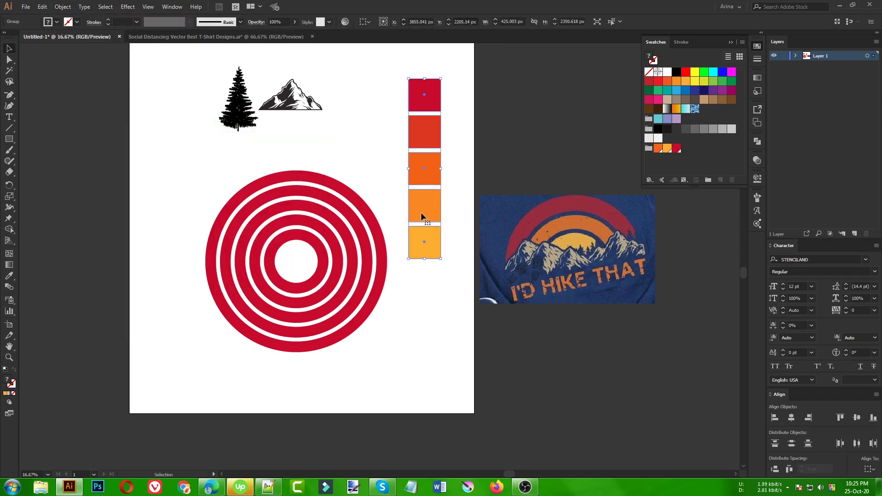
Inspect the individual colour squares inside the expanded palette group
double_click(426, 246)
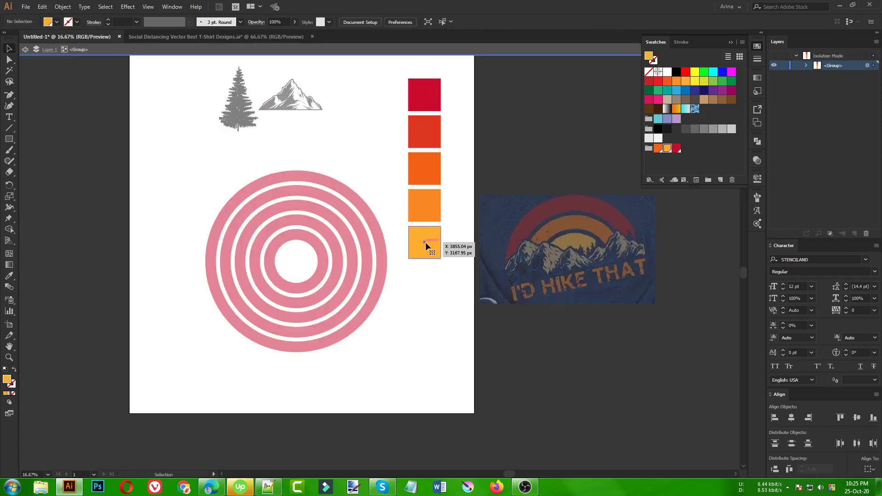
click(425, 219)
click(423, 178)
click(422, 122)
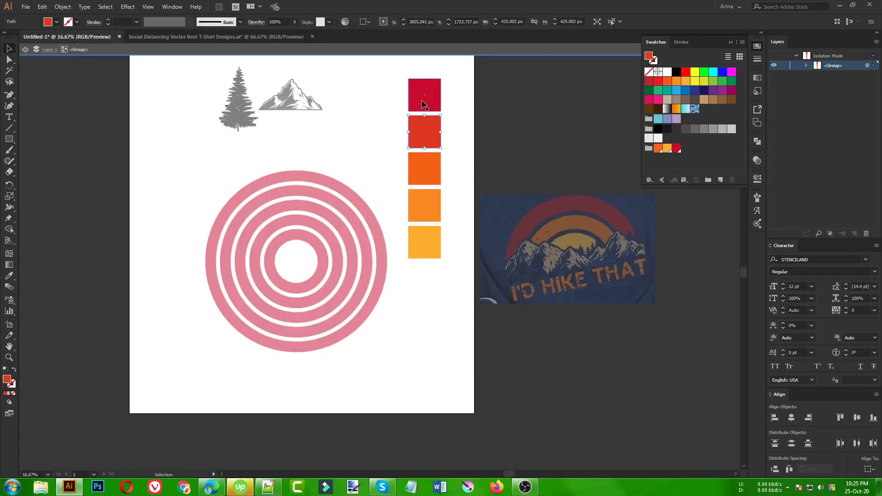
click(349, 141)
double_click(349, 141)
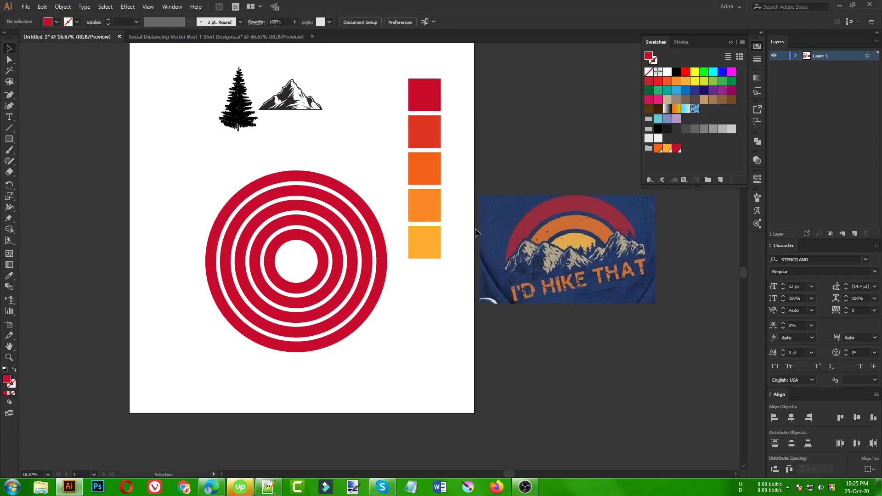
drag(448, 63, 434, 331)
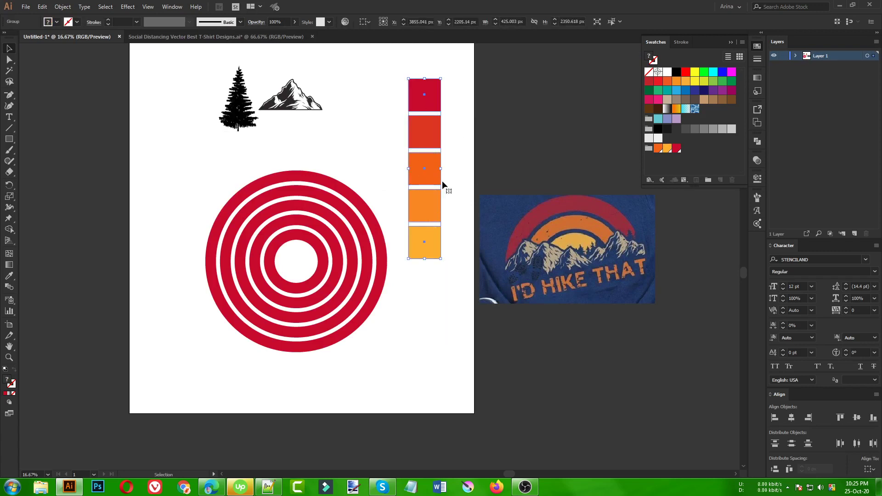
click(470, 189)
Expand the fill and stroke of all five concentric rings into filled shapes
drag(155, 189, 307, 365)
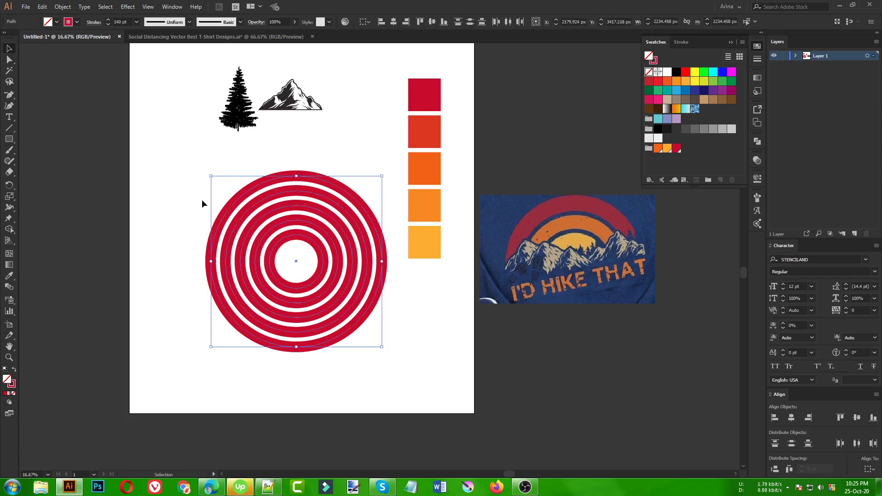
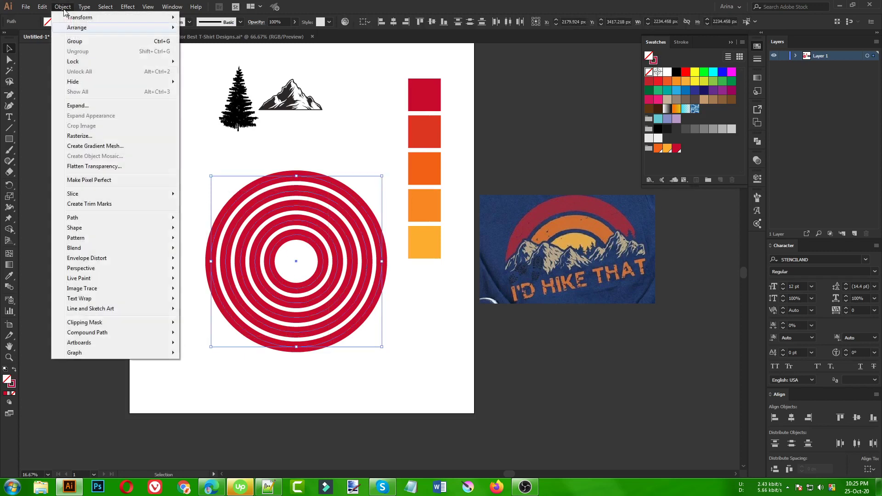
click(79, 107)
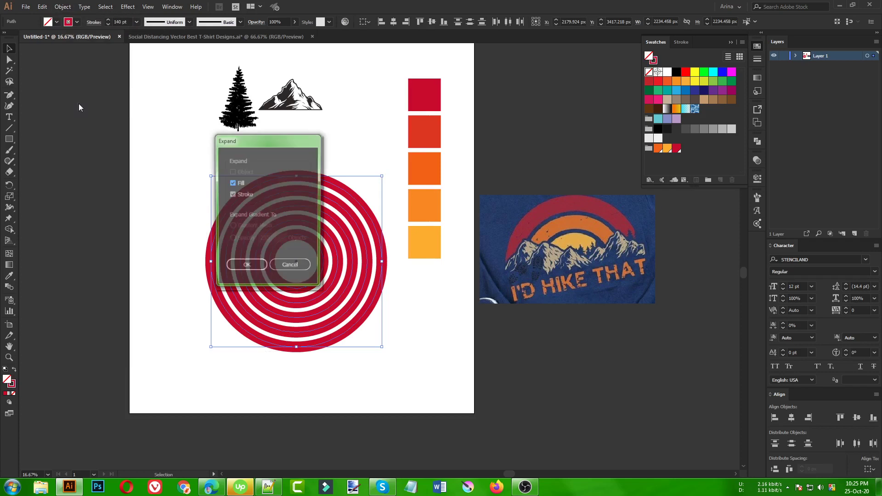
click(247, 264)
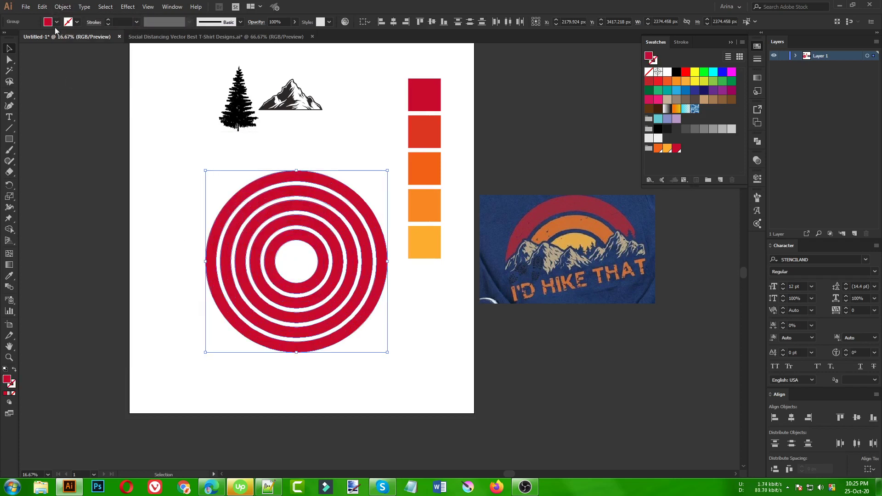
click(290, 260)
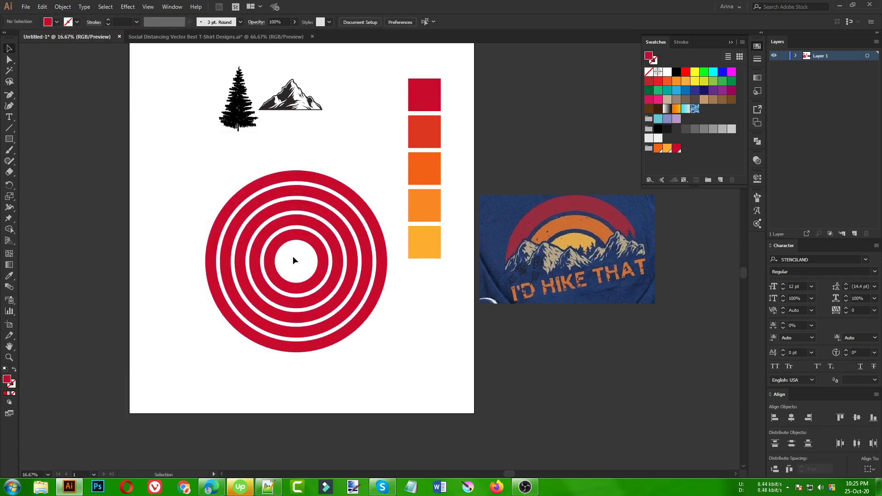
Recolour the second ring from the outside with the palette's red-orange and the third with its middle orange, sampling the squares
click(334, 203)
key(i)
click(432, 128)
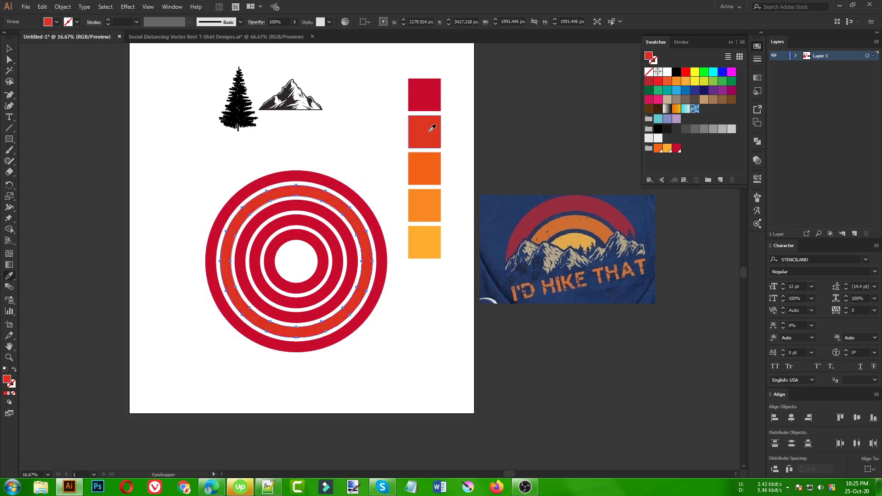
key(v)
click(337, 226)
key(i)
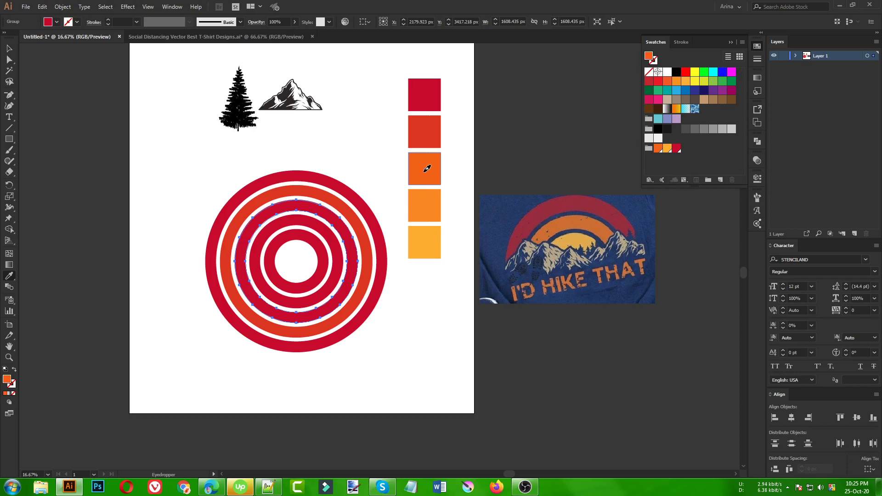
click(427, 169)
Recolour the fourth ring from the outside with the palette's light orange and the innermost ring with its yellow-orange
key(v)
click(328, 237)
key(i)
click(426, 204)
key(v)
click(324, 247)
key(i)
click(424, 242)
key(v)
click(419, 288)
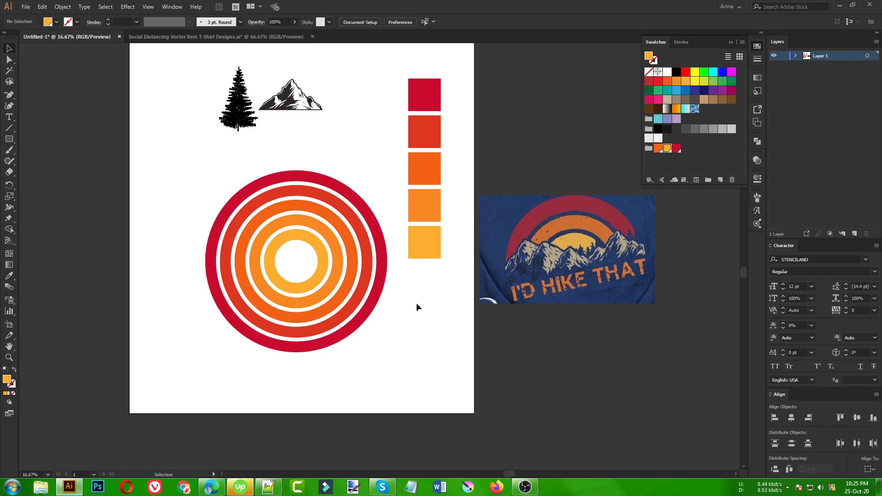
Fill the hole of the innermost ring and merge it into a solid yellow-orange sun with the Shape Builder
drag(419, 121, 458, 281)
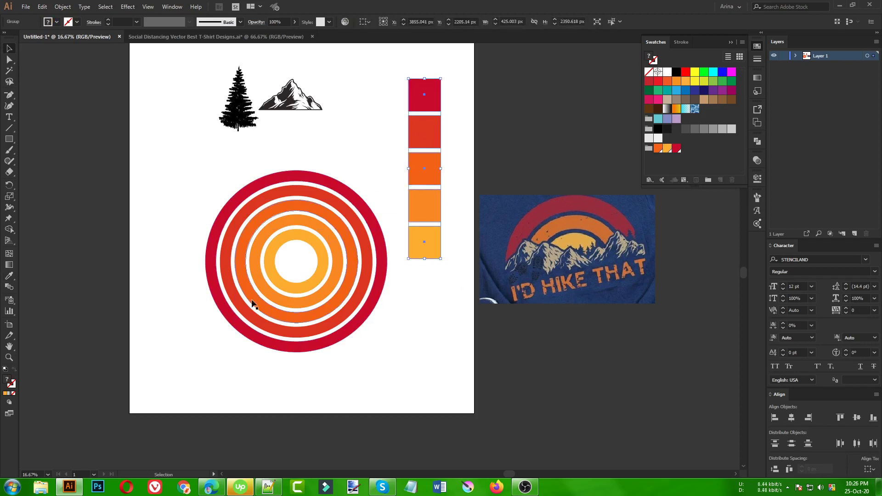
click(312, 249)
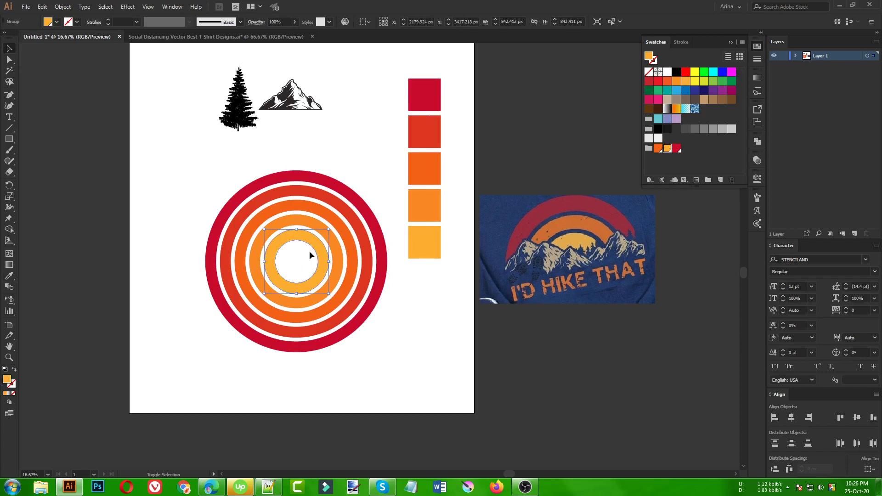
key(shift+m)
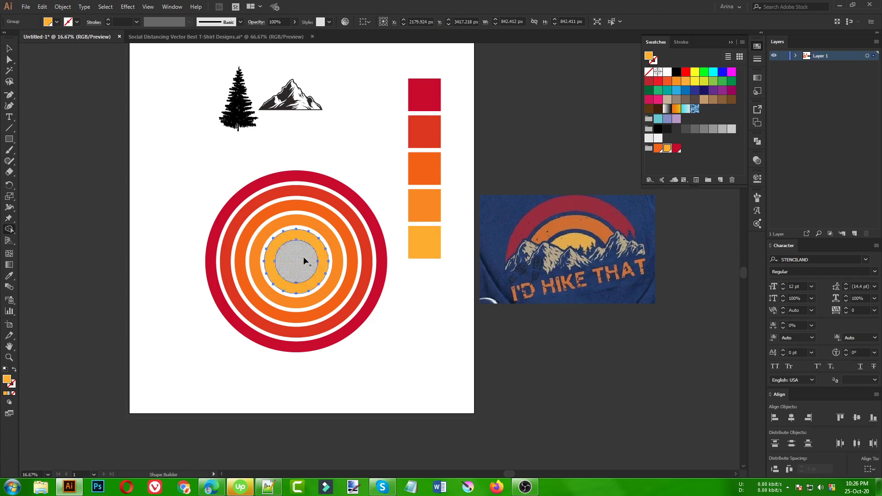
click(303, 261)
drag(302, 236, 302, 289)
click(10, 48)
click(183, 276)
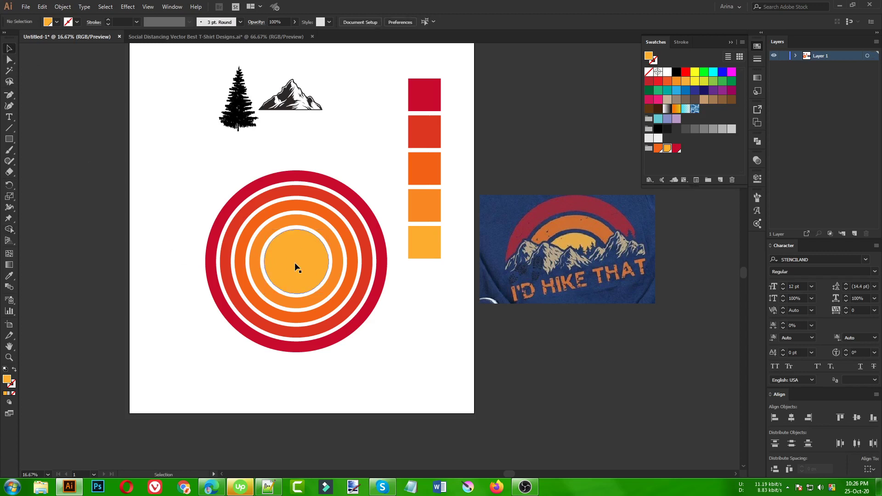
Move the sun and all its rings together about 546 px left and 158 px up on the artboard
drag(349, 370, 229, 202)
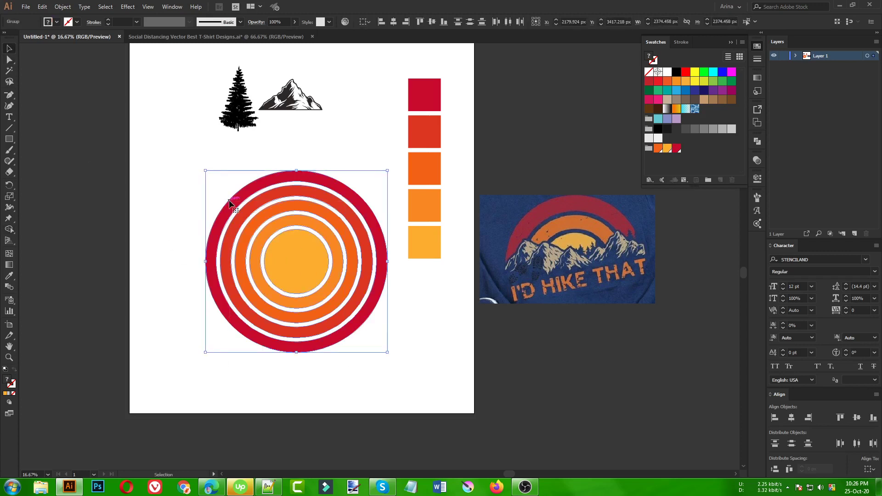
click(366, 325)
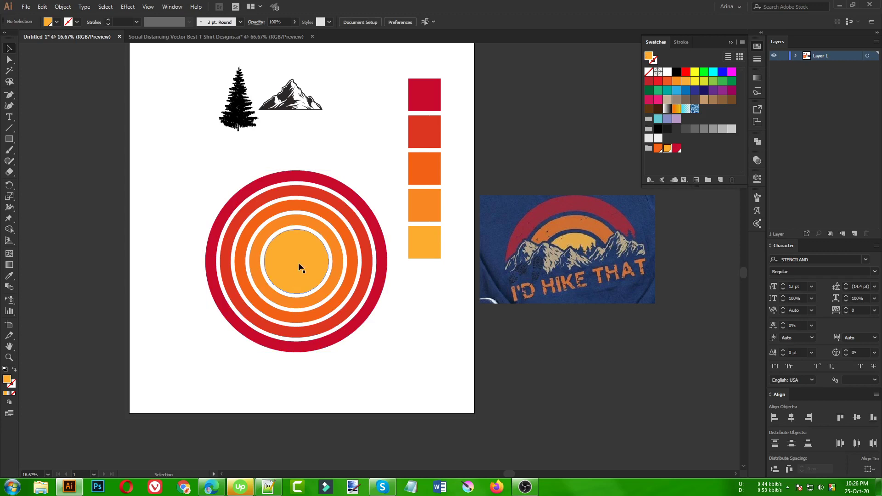
drag(376, 369, 211, 177)
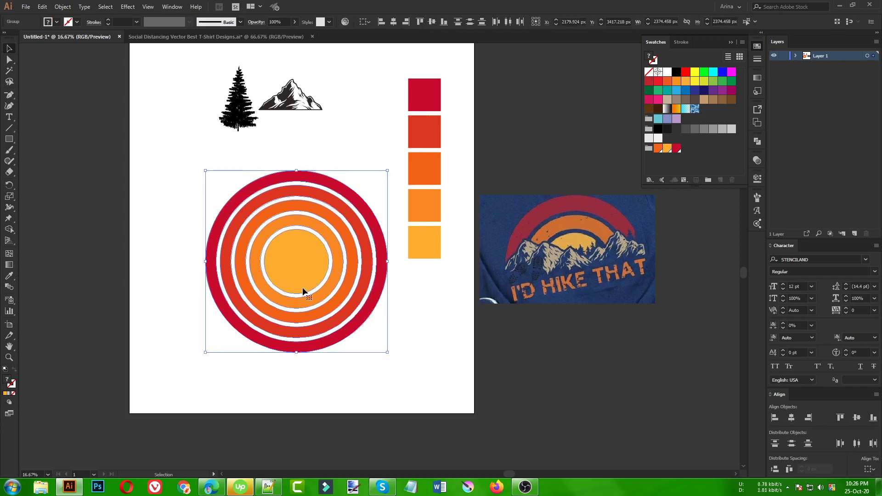
drag(307, 269, 265, 253)
key(a)
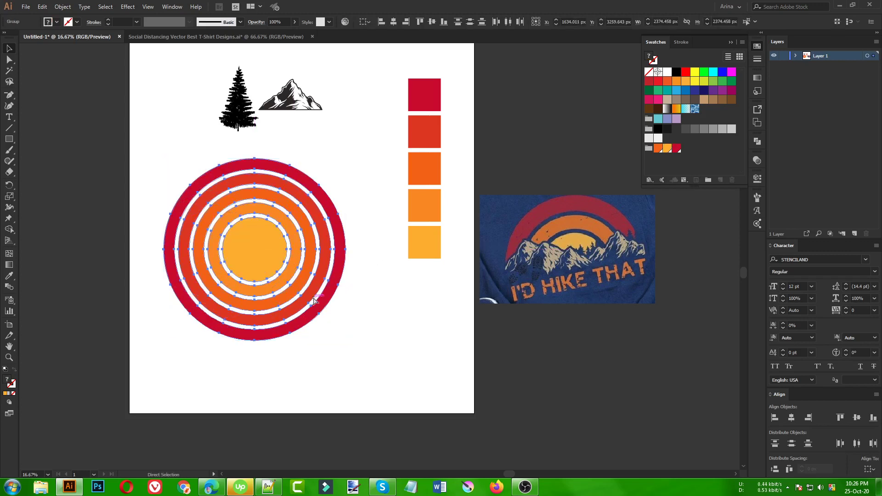
key(v)
click(383, 307)
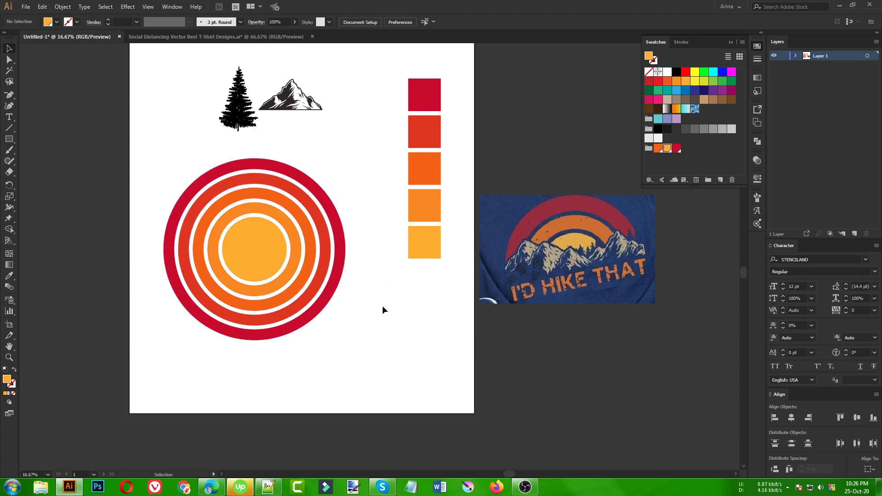
scroll(383, 306, up, 1)
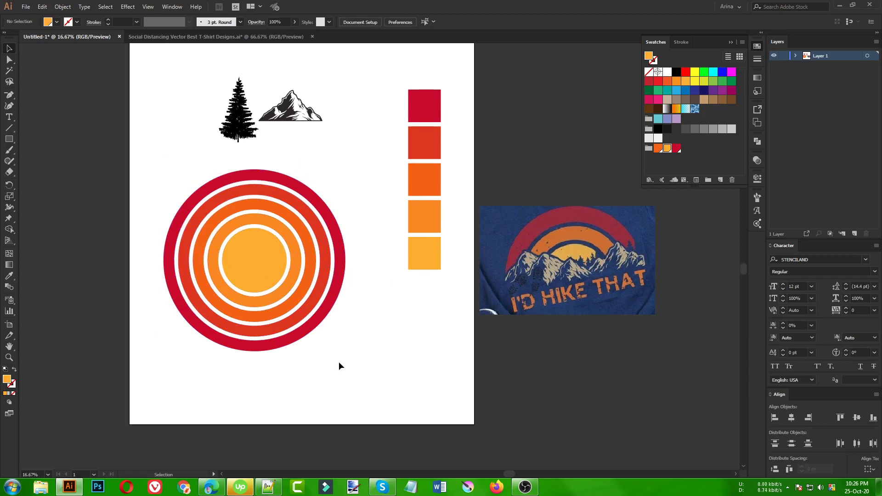
drag(339, 366, 178, 212)
click(167, 188)
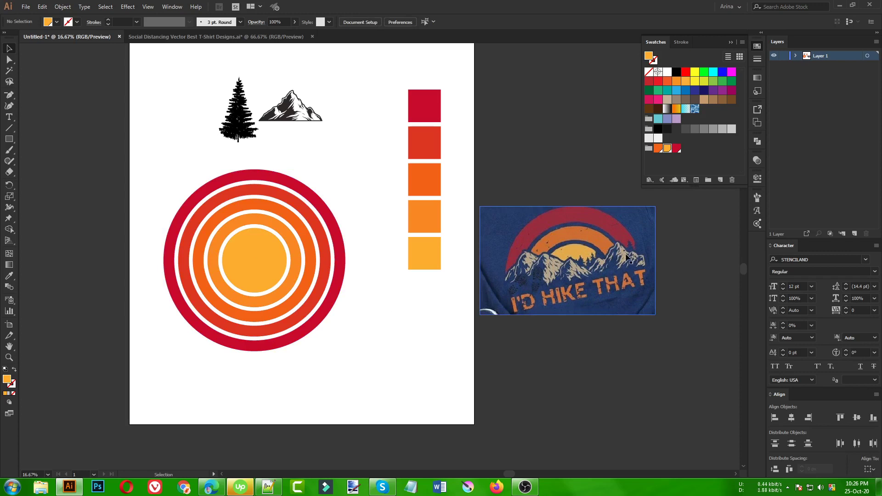
drag(168, 180, 355, 342)
scroll(462, 325, down, 1)
scroll(348, 124, up, 3)
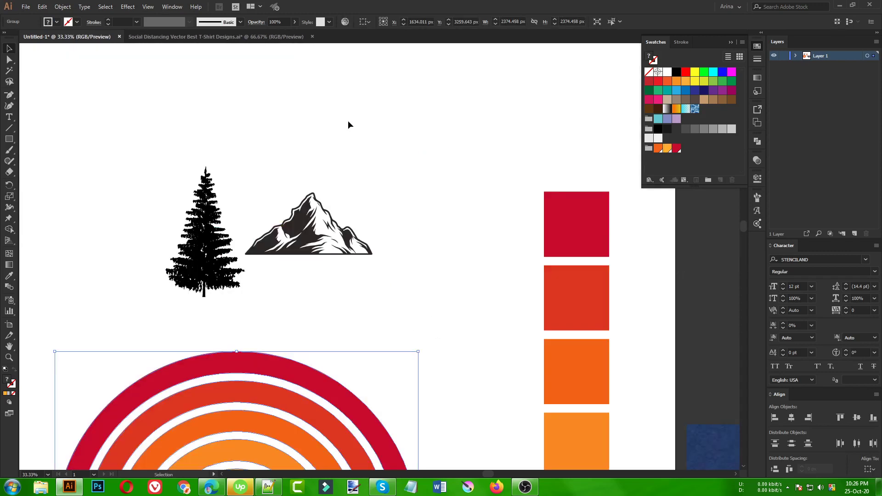
Move the pine tree further up and left, and move the mountain off the artboard onto the empty canvas at its left
drag(217, 277, 140, 220)
click(346, 216)
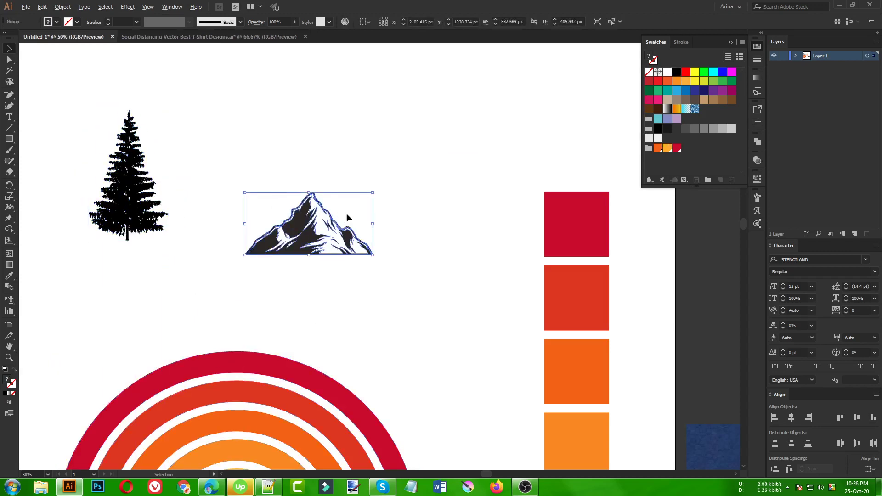
scroll(346, 216, up, 3)
scroll(403, 236, down, 5)
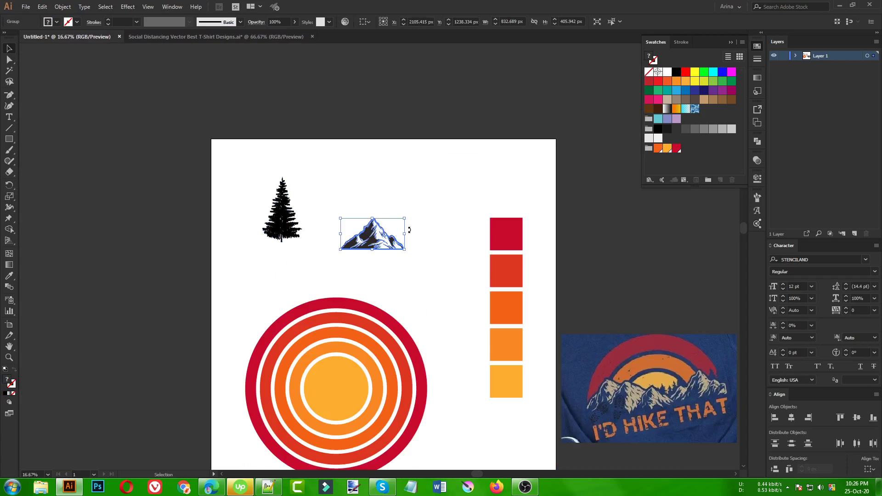
drag(370, 235, 117, 230)
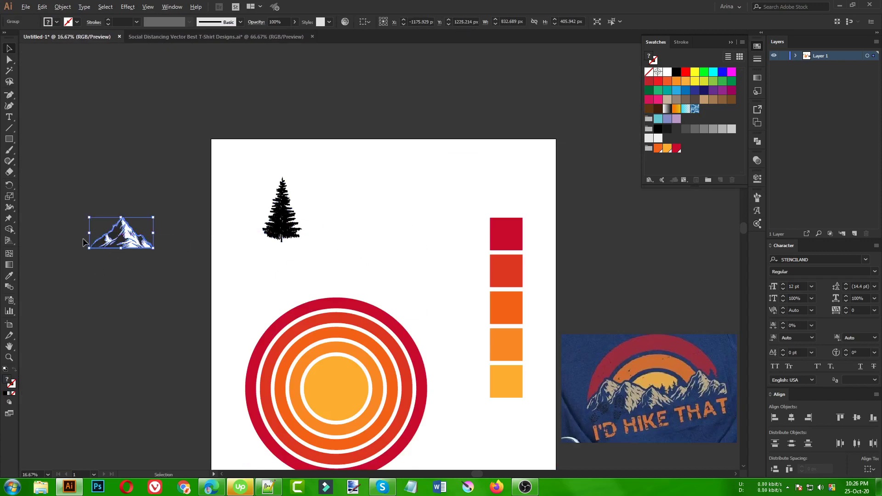
Select all the white highlight shapes of the mountain with the Magic Wand and cut them out
scroll(83, 242, up, 2)
scroll(83, 242, up, 3)
click(270, 126)
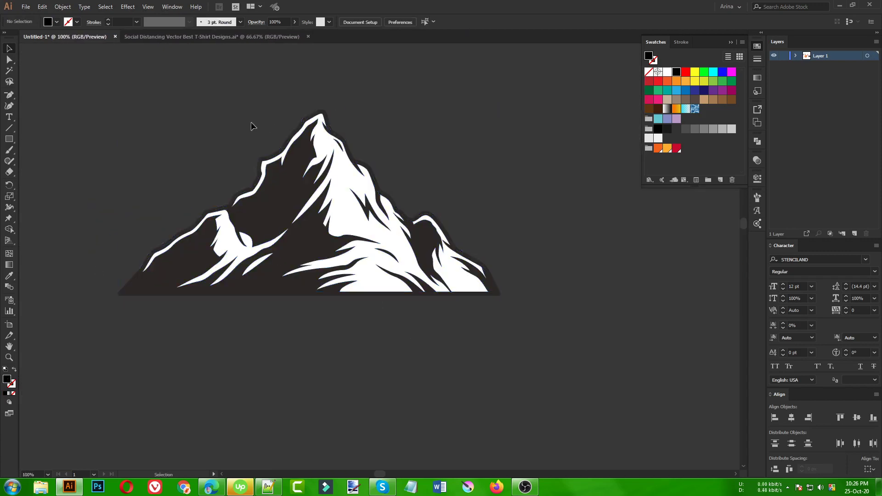
click(10, 70)
click(355, 211)
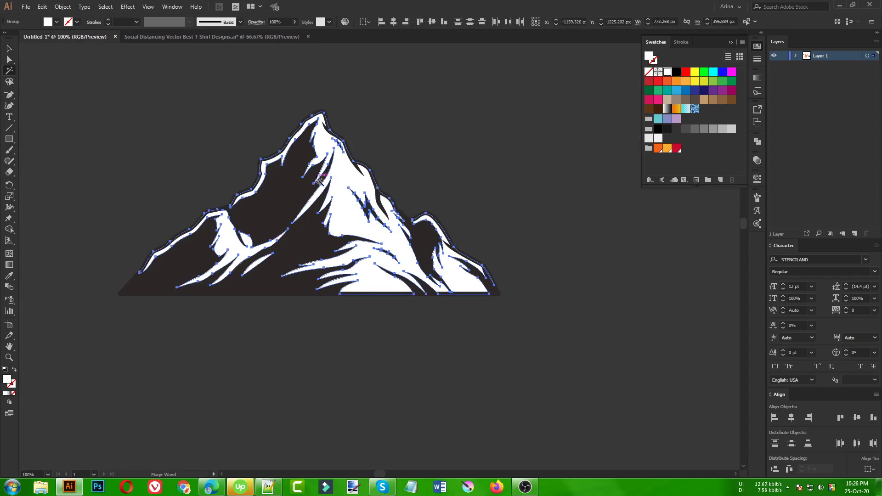
key(v)
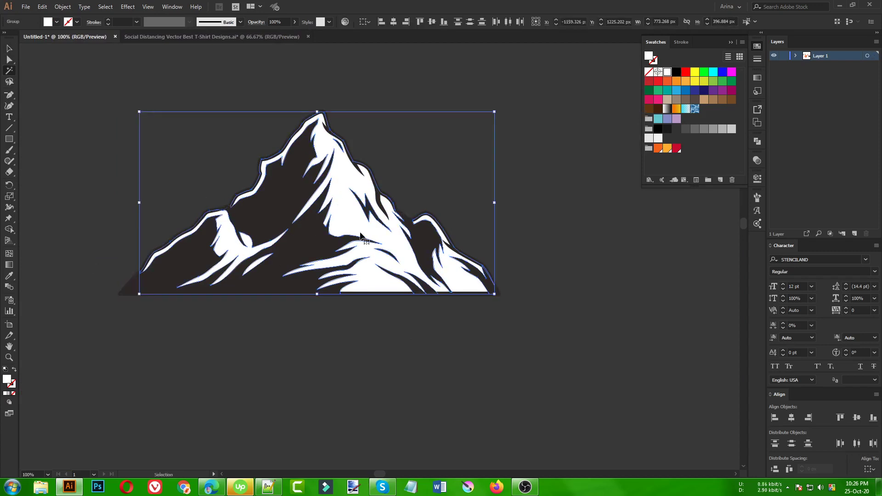
key(Delete)
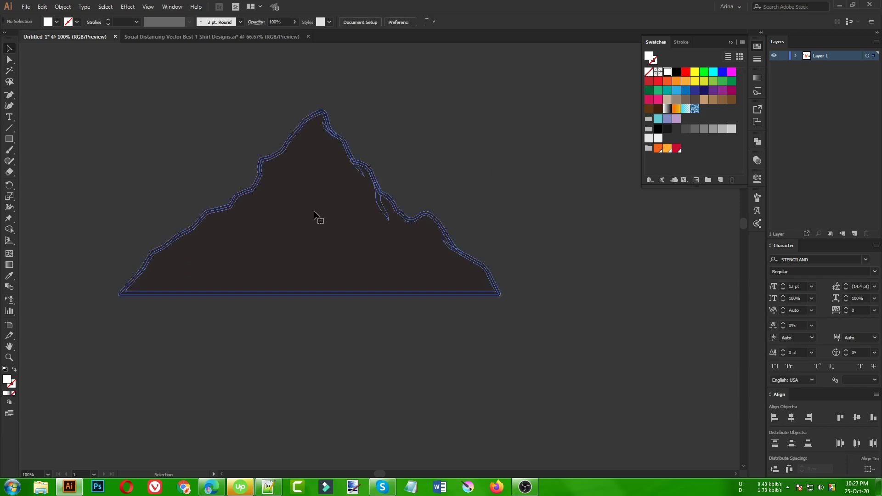
Unite the mountain's remaining dark shapes into one solid silhouette with Pathfinder
click(315, 216)
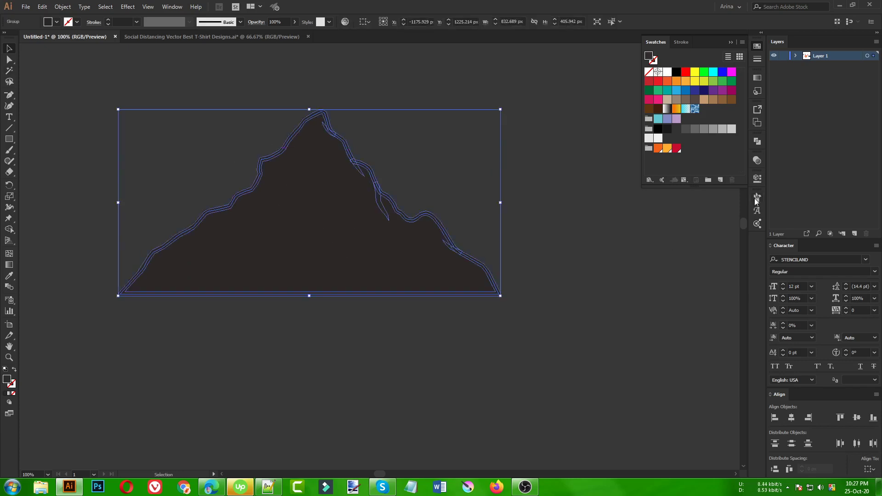
click(756, 142)
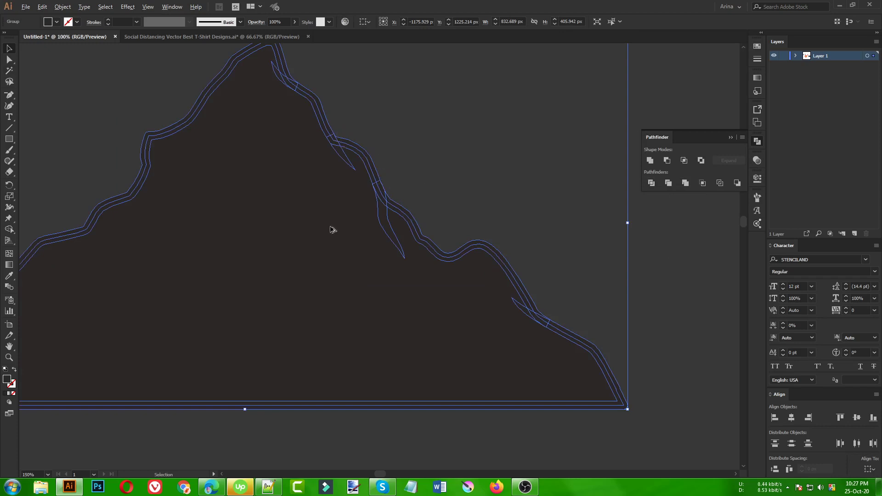
scroll(331, 226, down, 2)
click(650, 160)
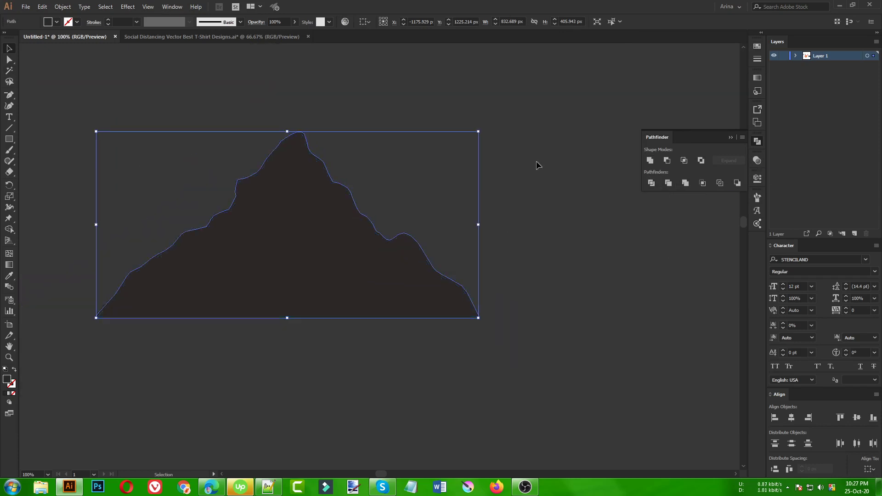
Add an opacity mask with Clip off to the silhouette and place the cut highlight shapes inside the mask
click(757, 161)
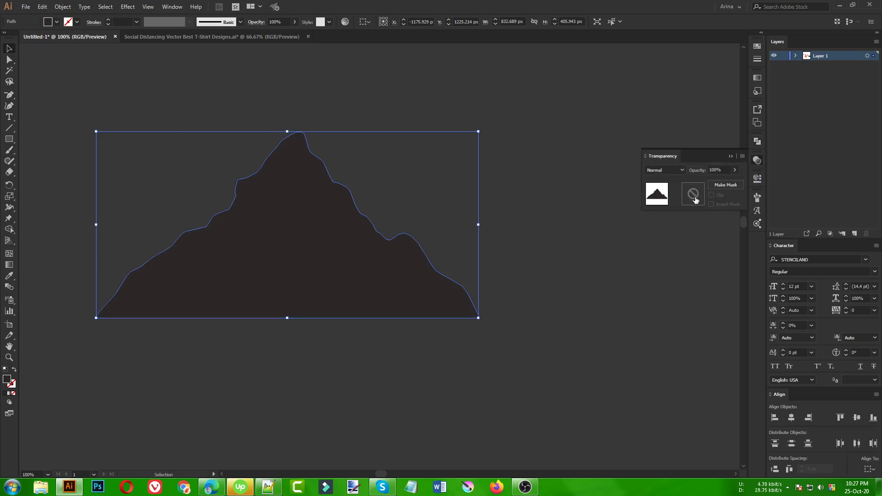
click(694, 197)
click(714, 195)
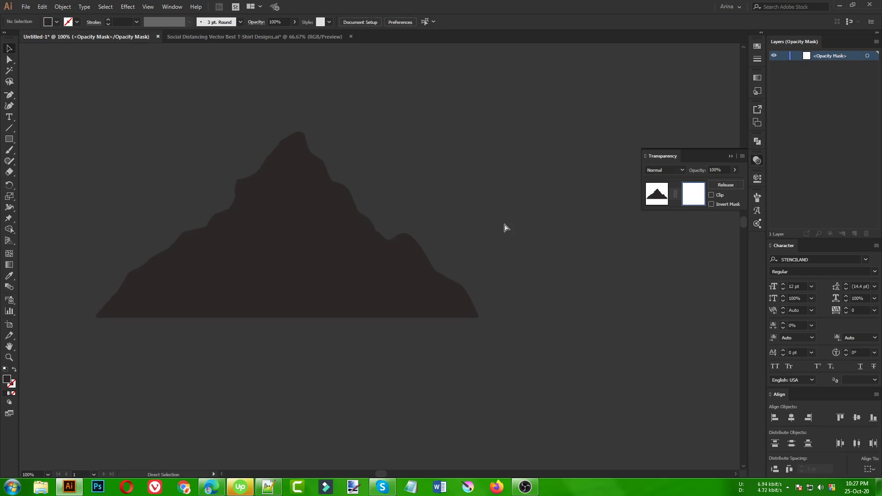
key(ctrl+a)
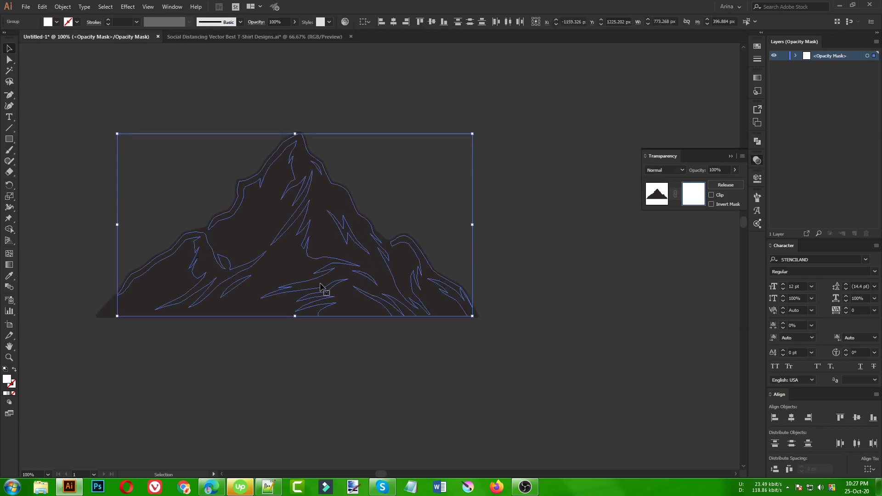
Fill the highlight shapes in the opacity mask with black and return to editing the artwork
click(56, 21)
click(26, 37)
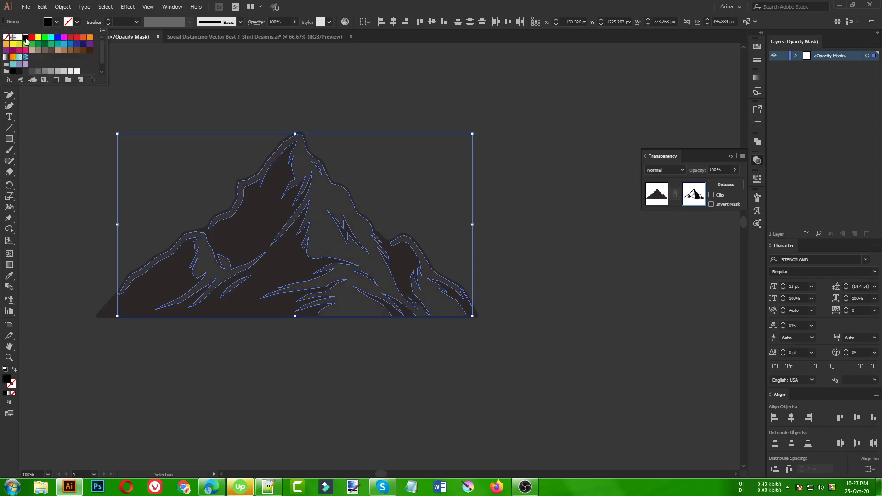
click(119, 123)
click(118, 123)
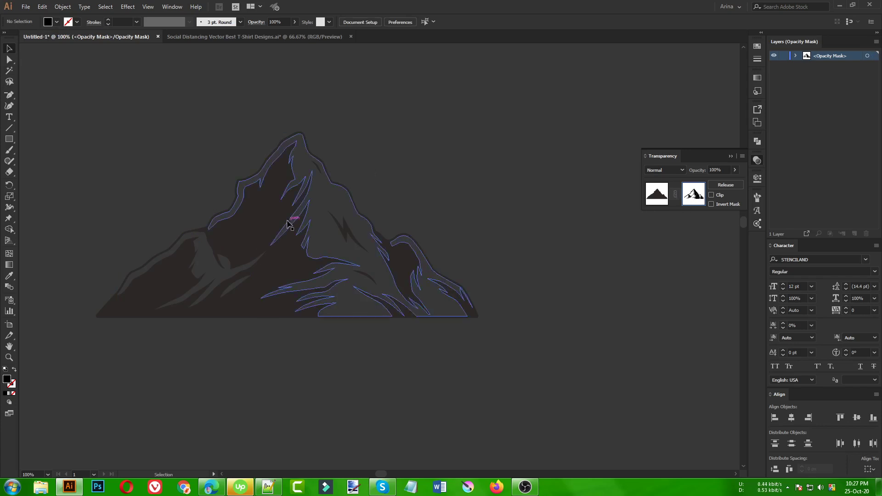
drag(93, 116, 493, 357)
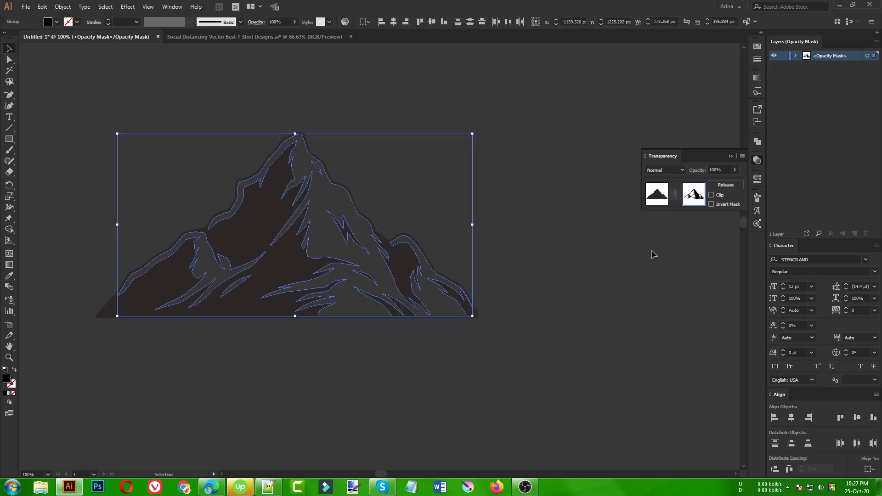
click(664, 191)
click(630, 267)
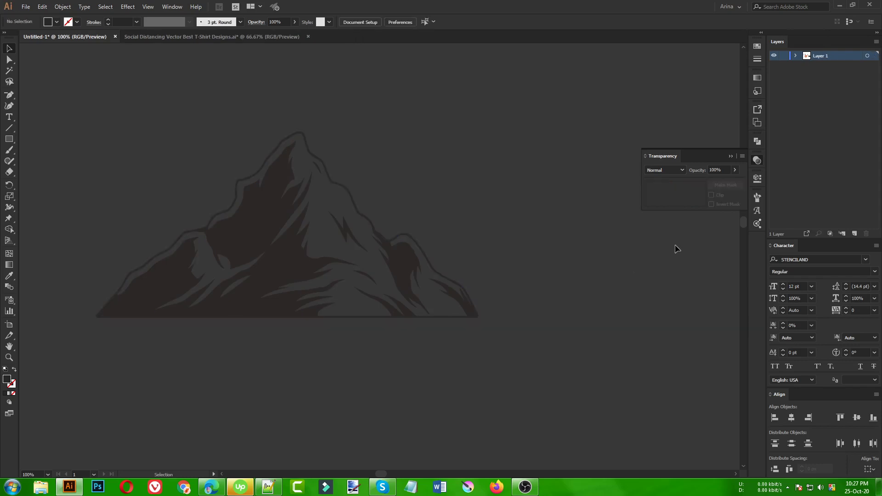
Fill the masked mountain silhouette with black
click(241, 299)
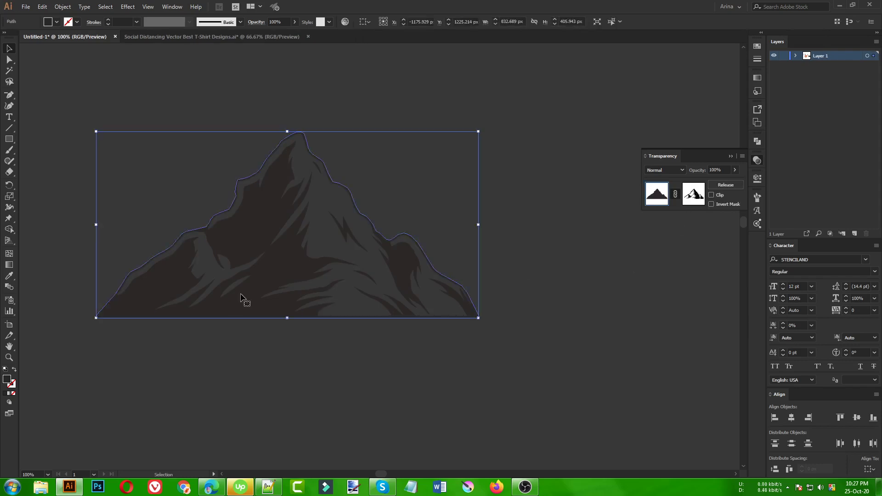
click(56, 22)
click(25, 37)
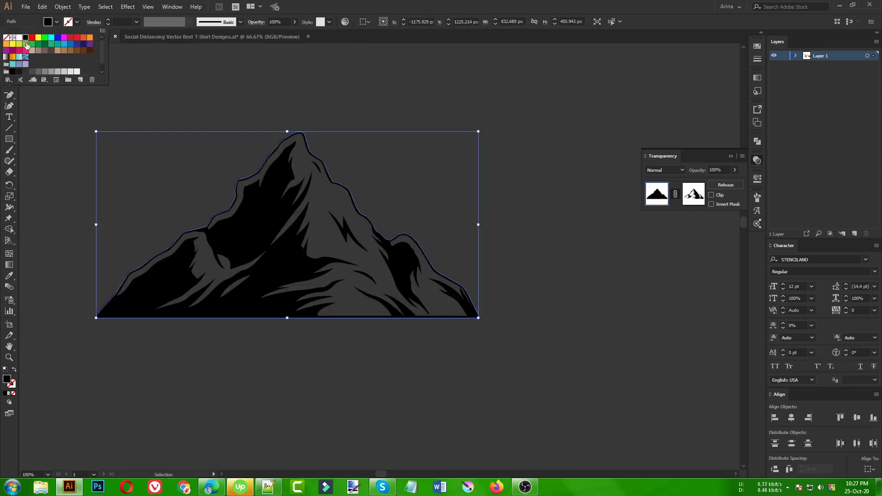
click(139, 152)
click(139, 153)
Move the masked mountain back onto the artboard, to the right of the pine tree
key(ctrl+minus)
key(ctrl+minus)
key(ctrl+minus)
drag(165, 219, 370, 195)
click(442, 185)
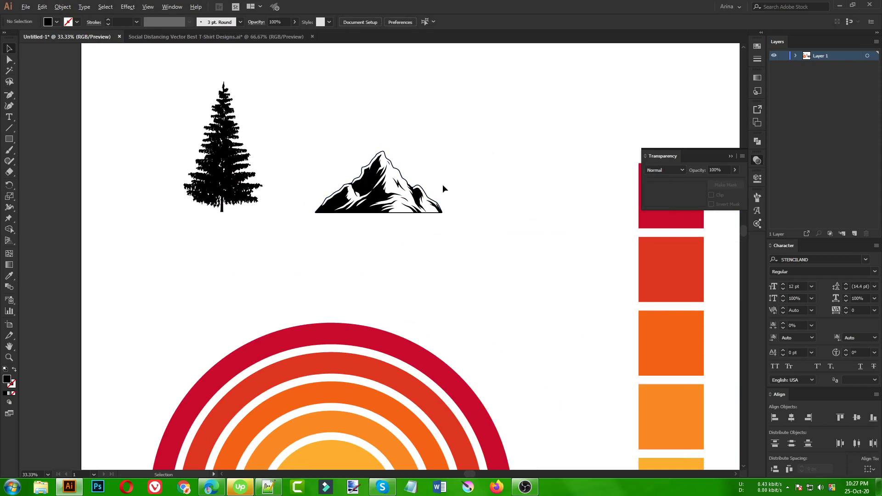
scroll(442, 184, up, 1)
scroll(269, 279, down, 2)
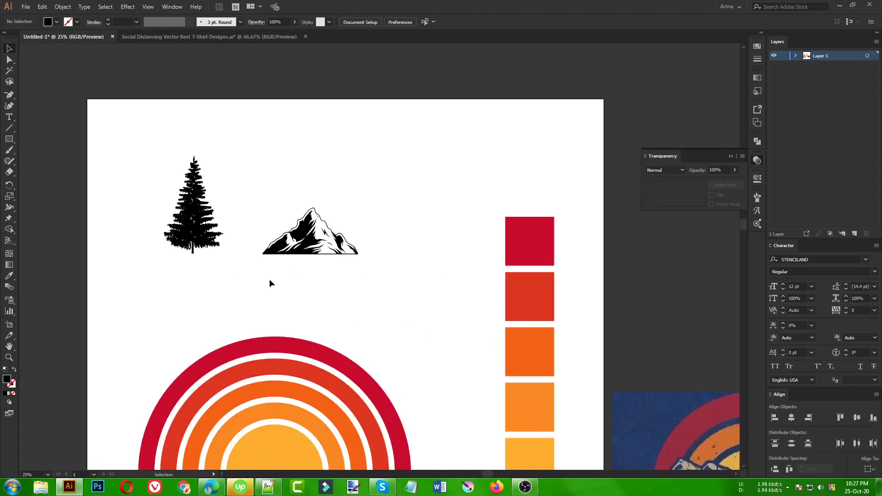
scroll(301, 277, down, 3)
scroll(219, 242, down, 1)
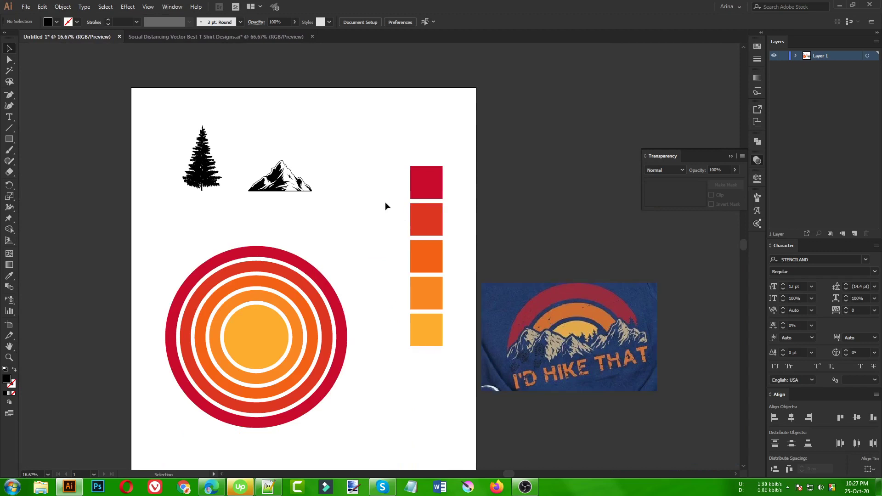
Duplicate the mountain so it overlaps the original and enlarge the copy to about 1167 × 569 px
scroll(294, 164, up, 3)
drag(218, 219, 248, 219)
drag(378, 149, 455, 88)
Add two more overlapping mountain copies at the right of the range, scaling the rightmost to about 917 × 447 px
drag(161, 210, 348, 210)
scroll(154, 246, down, 1)
drag(244, 205, 359, 203)
drag(466, 158, 445, 177)
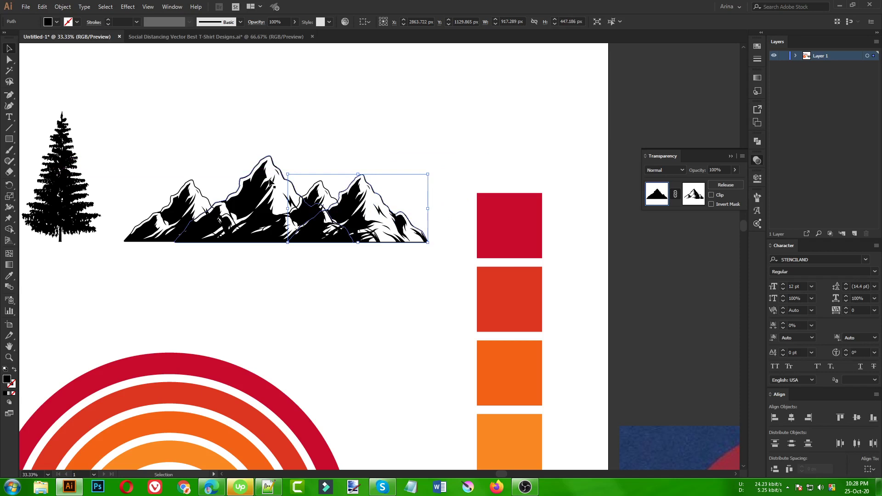
click(322, 270)
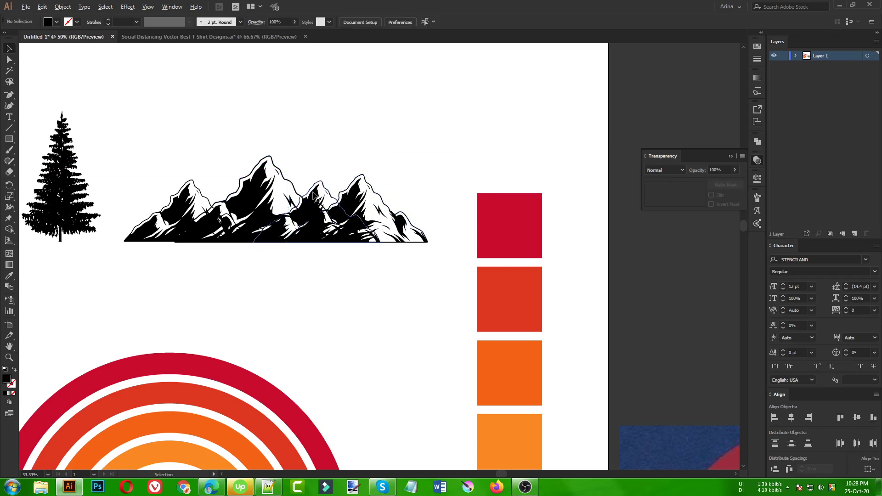
Examine where the four mountain copies overlap, selecting them in turn to check their outlines
scroll(314, 194, up, 1)
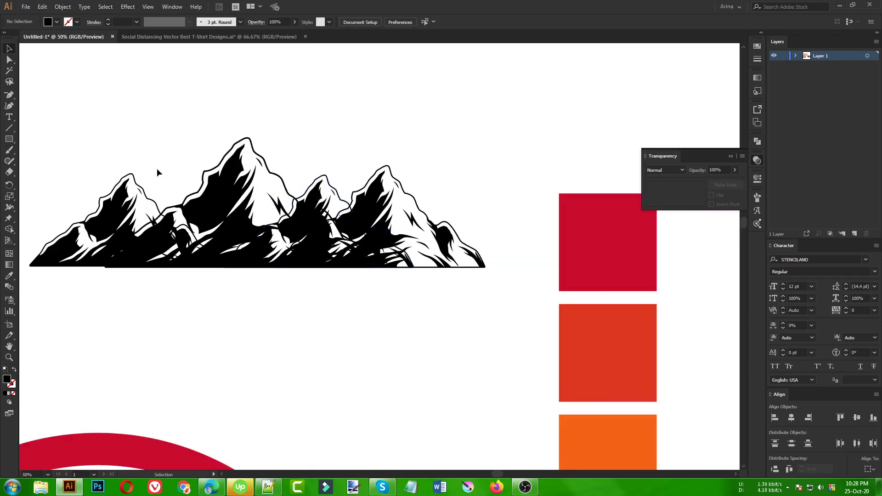
click(319, 192)
key(a)
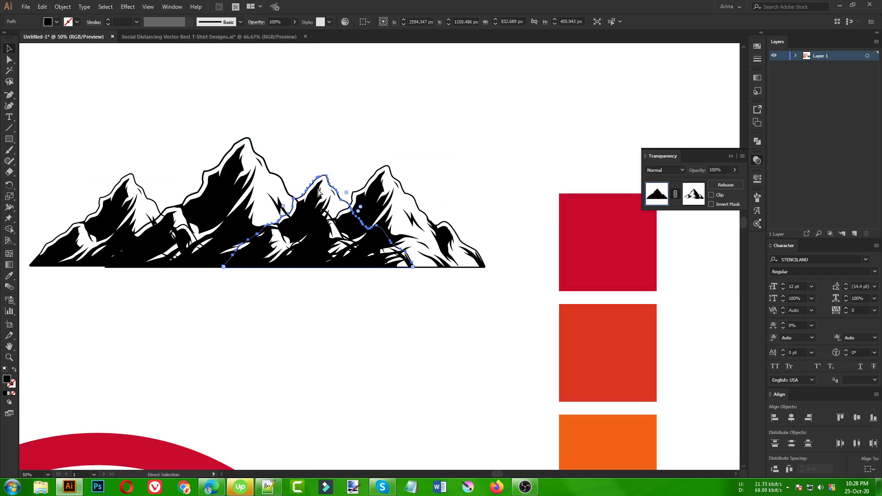
key(ctrl+z)
key(ctrl+shift+z)
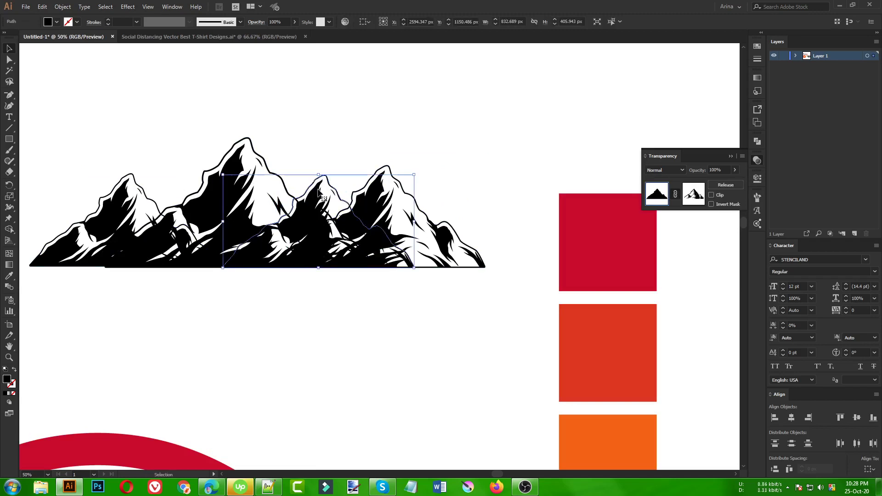
click(331, 155)
click(318, 188)
click(211, 214)
click(136, 206)
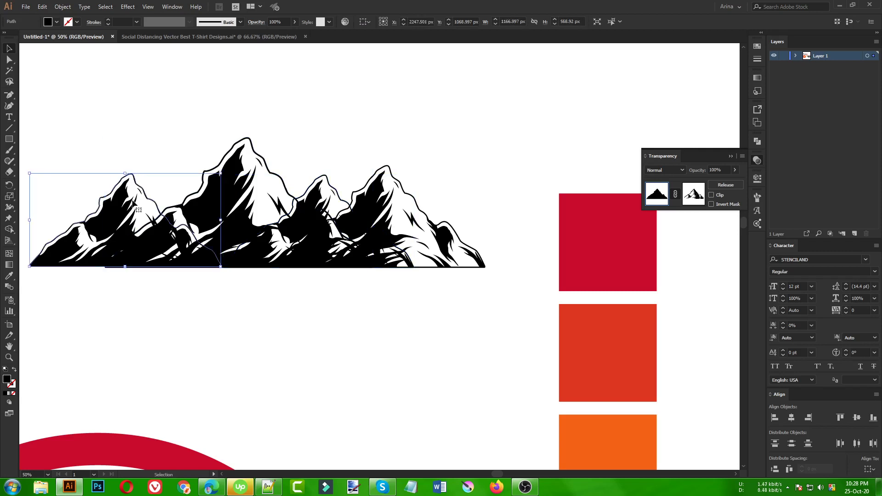
click(153, 185)
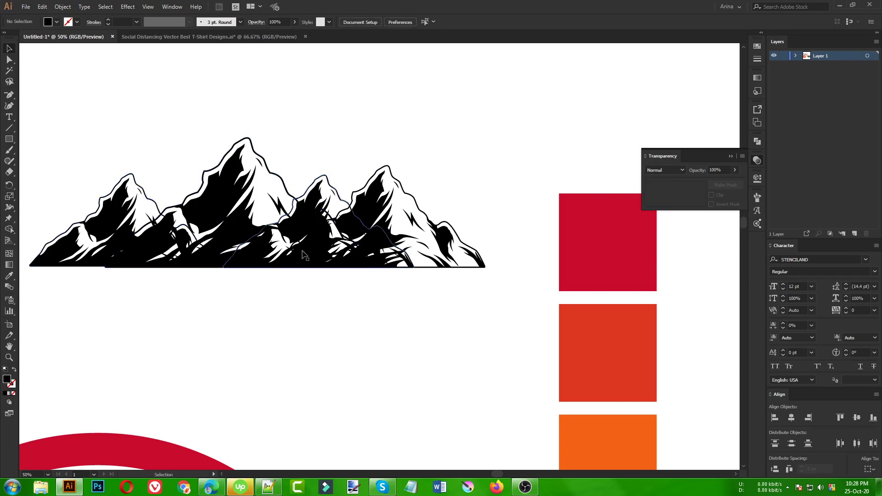
scroll(308, 311, down, 1)
drag(134, 191, 401, 318)
click(315, 331)
scroll(202, 274, up, 1)
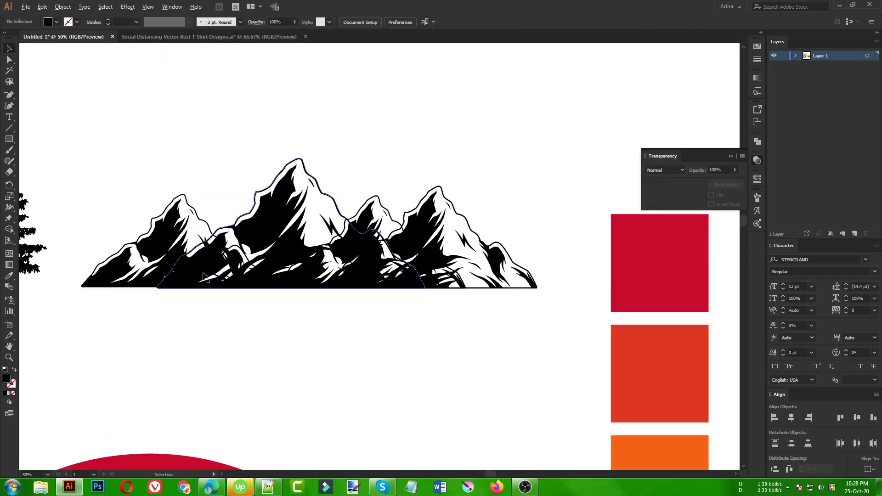
click(424, 231)
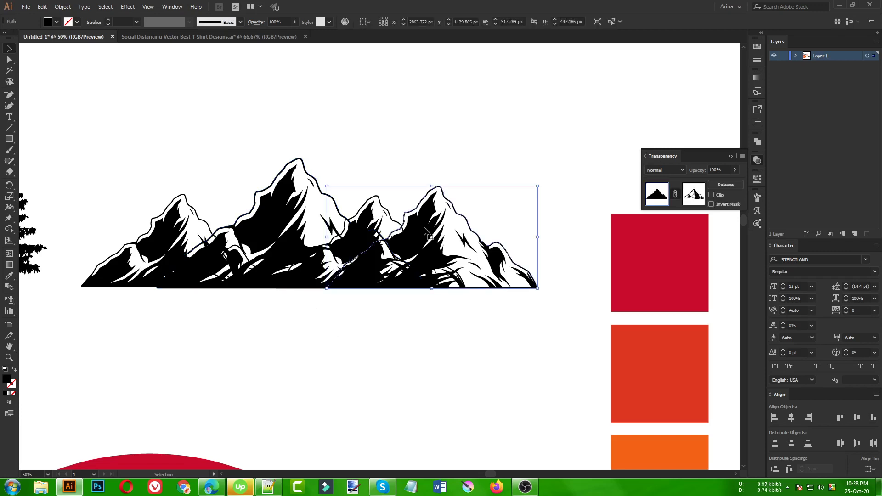
click(366, 222)
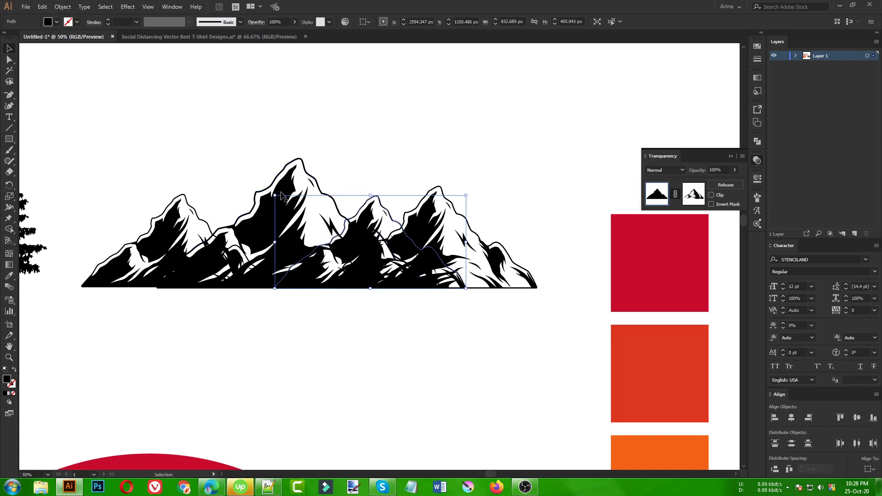
drag(119, 174, 505, 368)
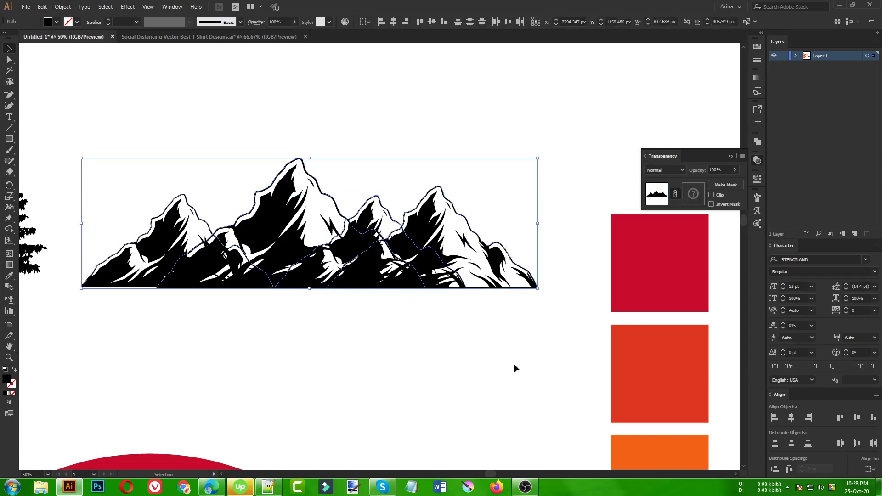
click(444, 22)
click(181, 186)
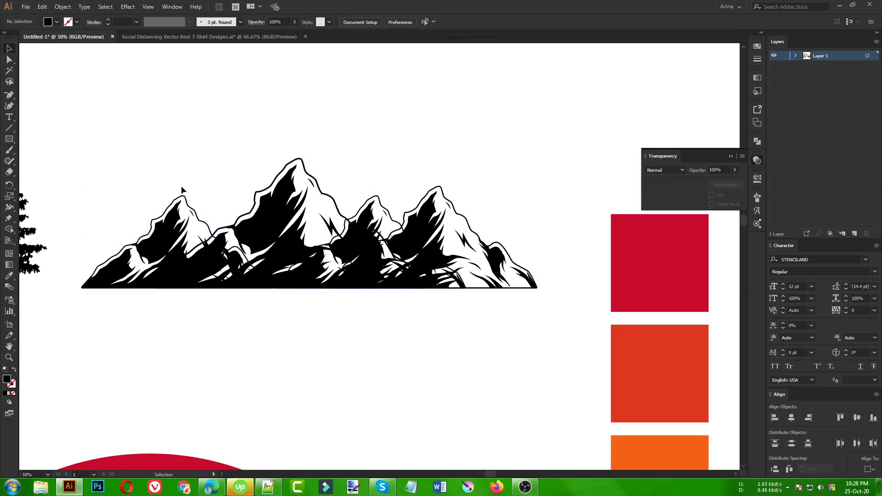
Start an Offset Path on the smaller mountain between the tallest and rightmost peaks, with preview on and a 10 px offset
click(368, 214)
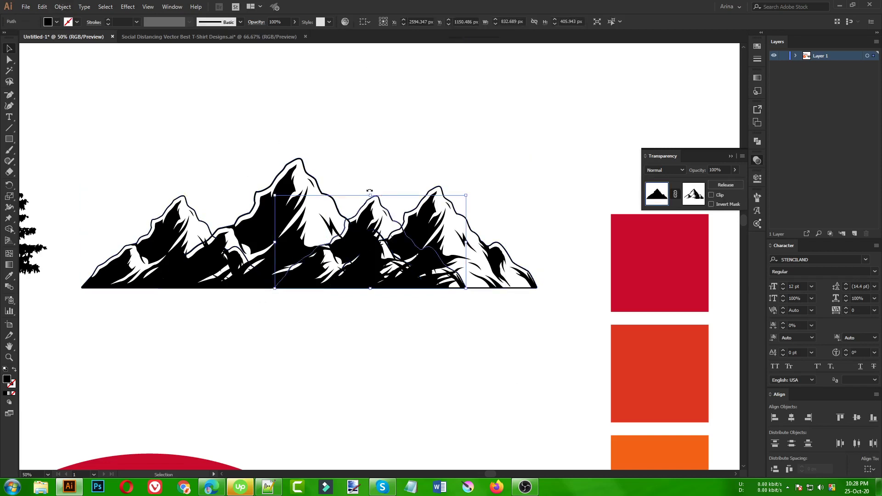
click(62, 6)
mouse_move(91, 220)
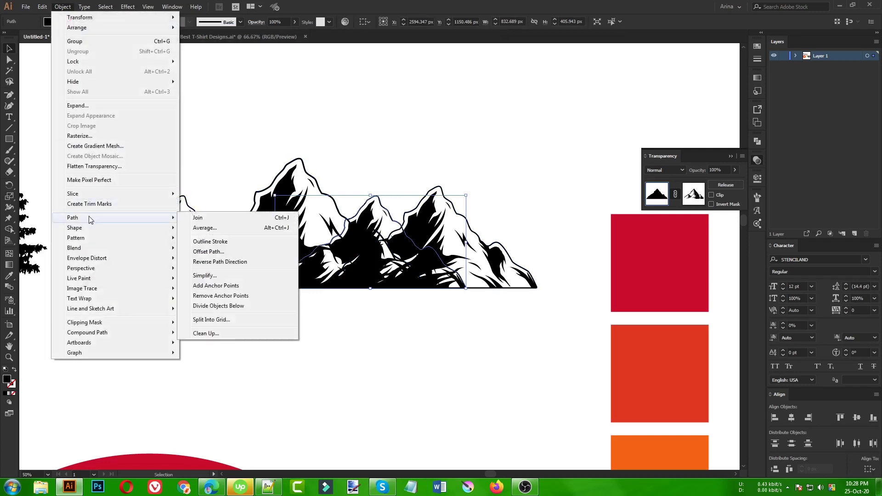
click(219, 253)
click(64, 131)
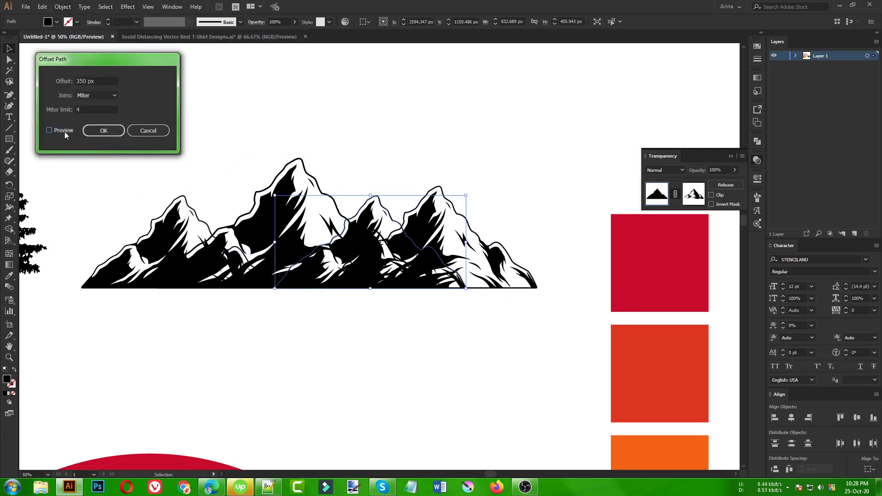
click(85, 81)
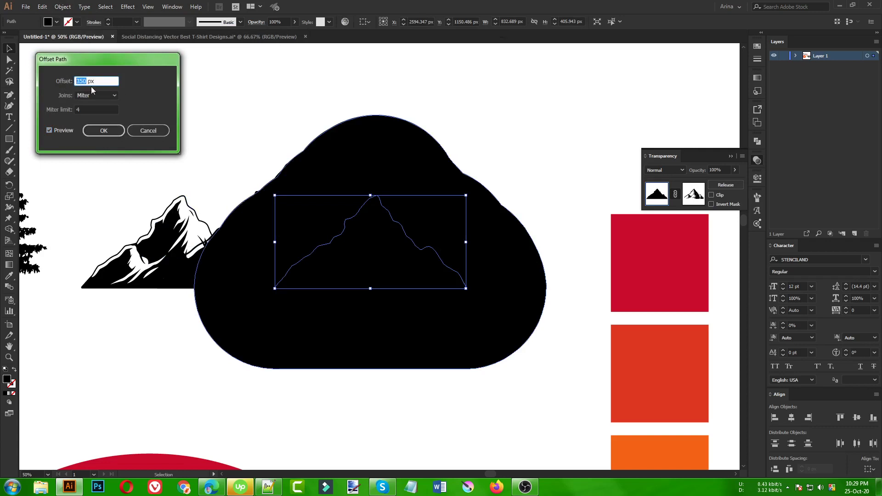
text(10)
click(100, 108)
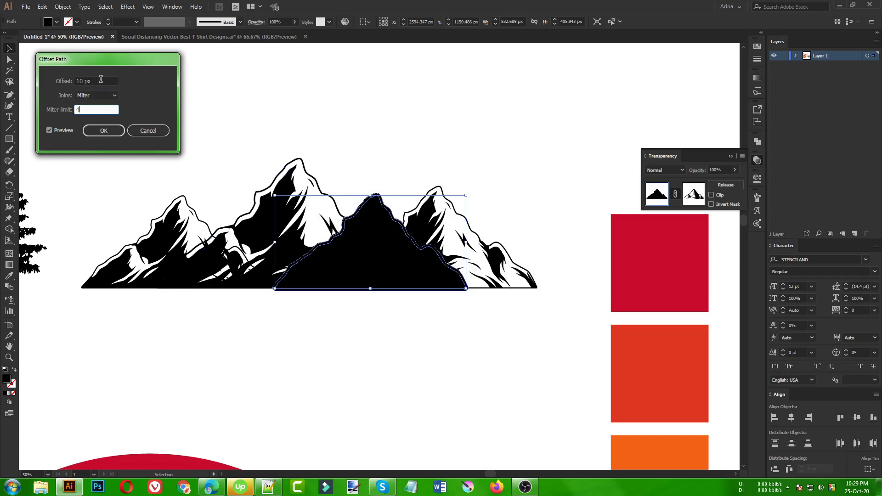
Raise the offset to 15 px with mitre joins, apply it, and cut the resulting offset shape
click(100, 79)
key(Up)
key(Up)
key(Up)
key(Up)
key(Up)
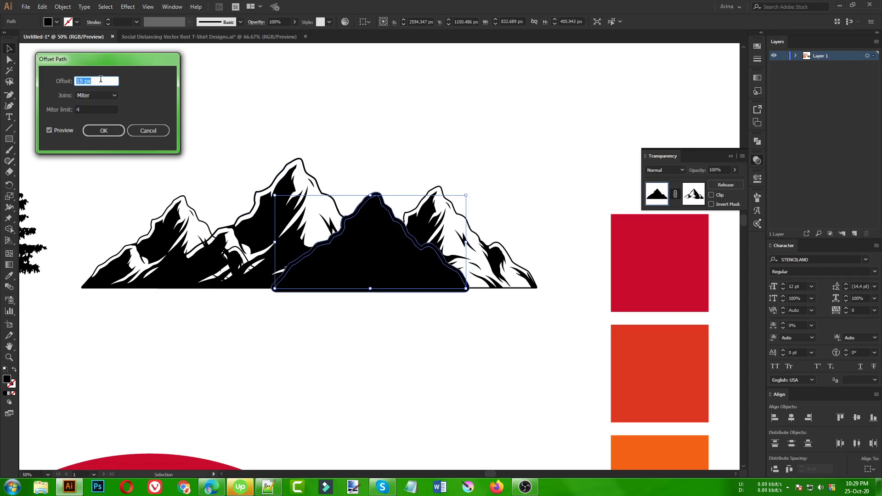
click(106, 132)
key(Delete)
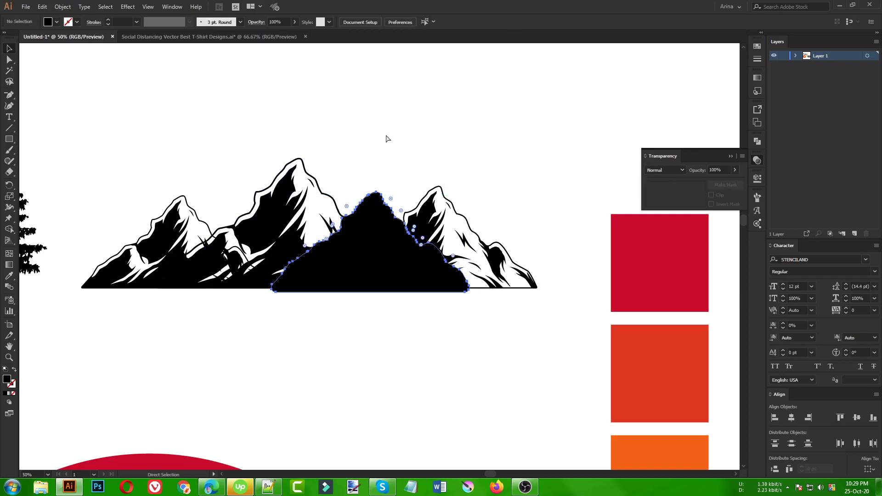
Group the tallest mountain with the rightmost mountain
click(427, 206)
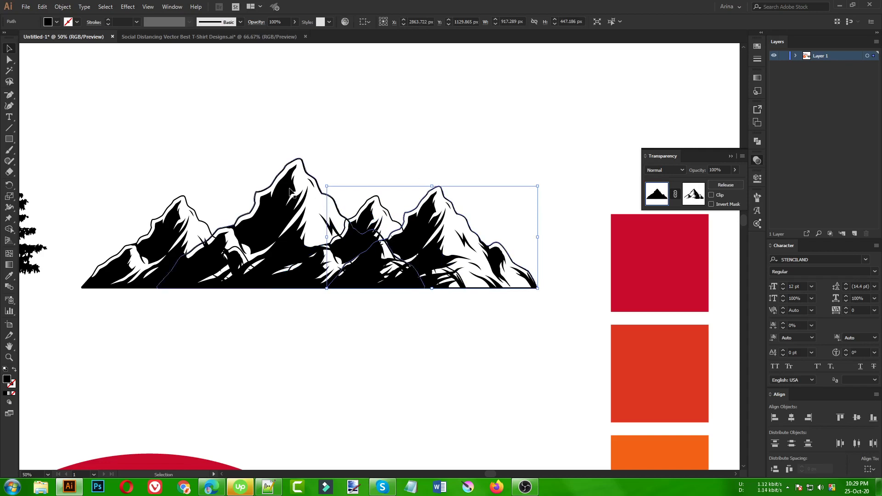
click(453, 160)
click(325, 189)
shift+click(291, 192)
key(ctrl+g)
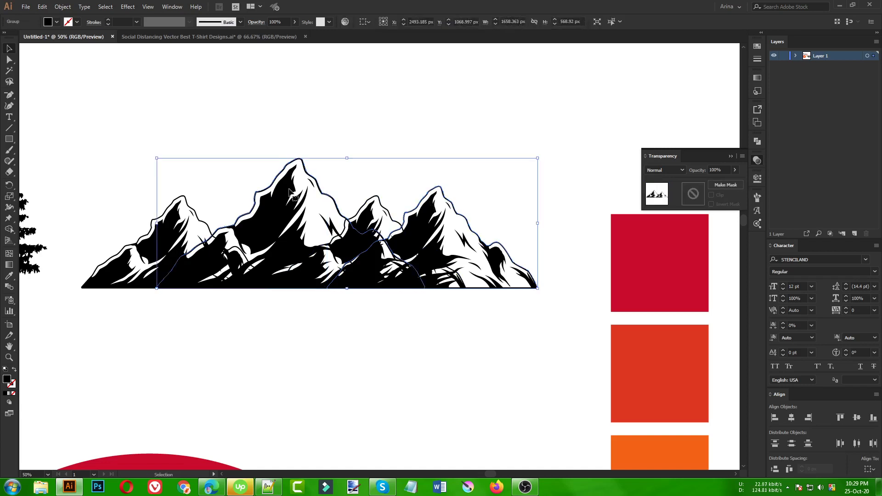
Add an opacity mask with Clip off to the group, paste the offset shape in place inside it, and return to the artwork
click(692, 201)
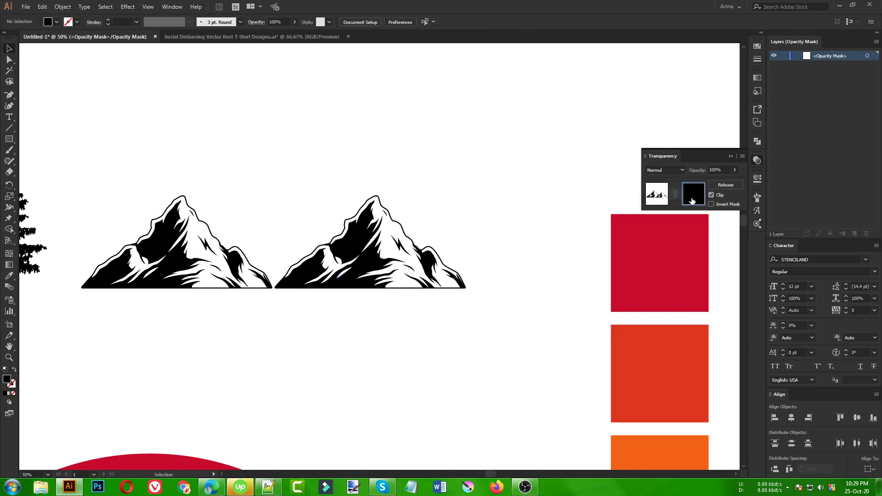
click(711, 195)
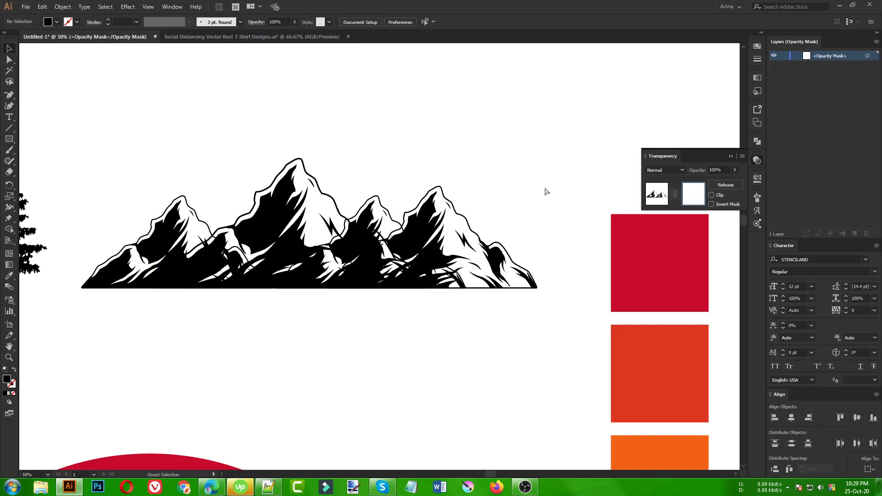
key(ctrl+f)
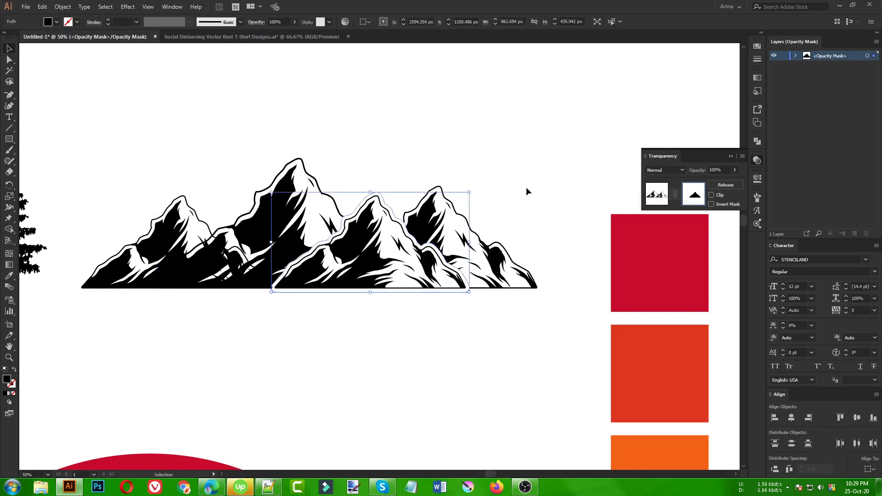
click(396, 319)
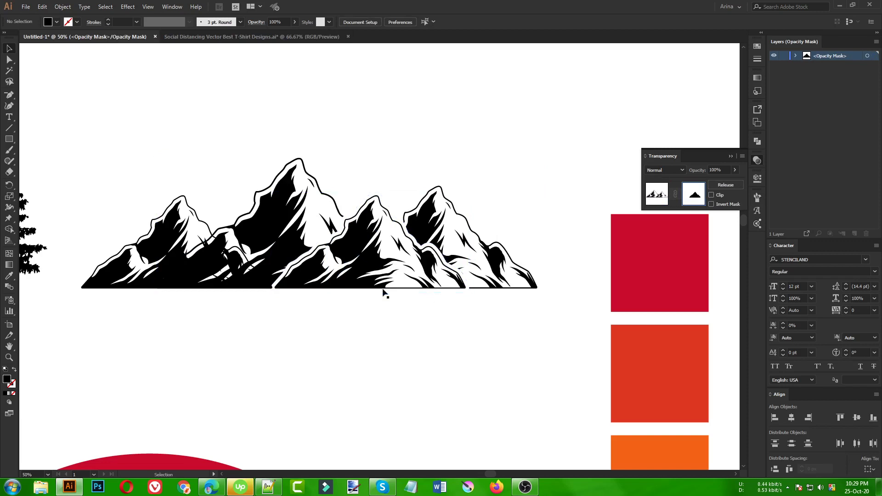
key(ctrl+1)
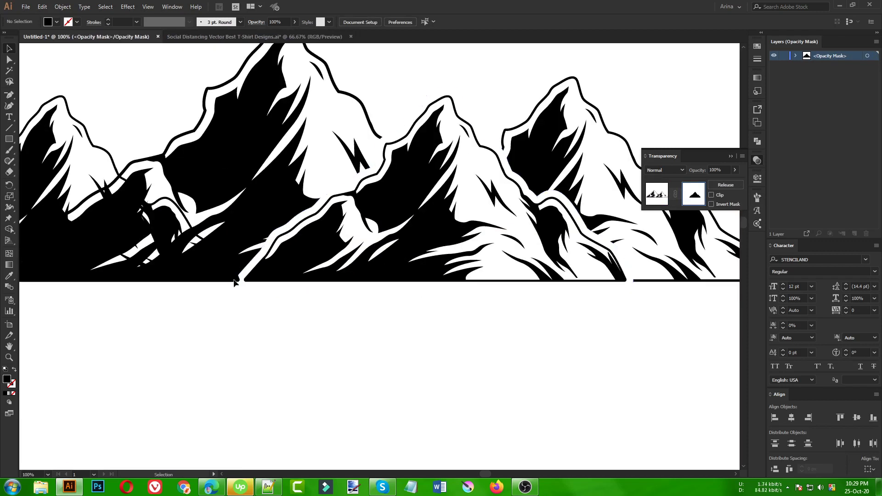
key(ctrl+minus)
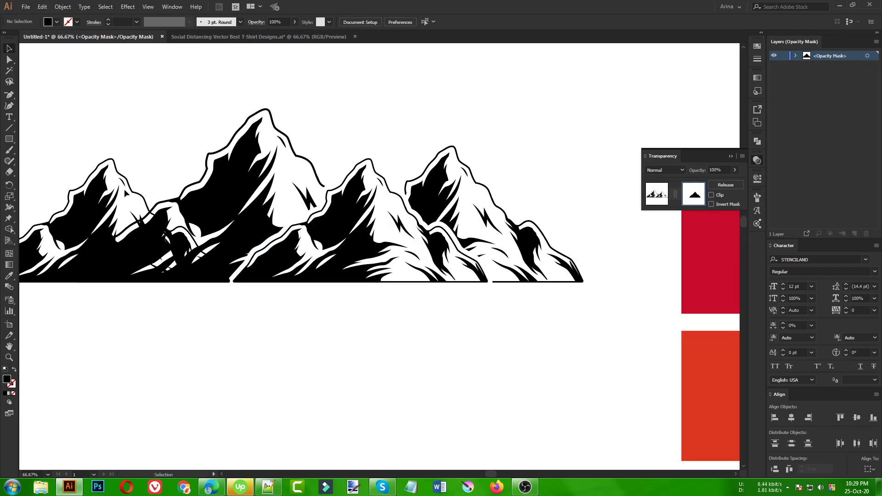
key(ctrl+minus)
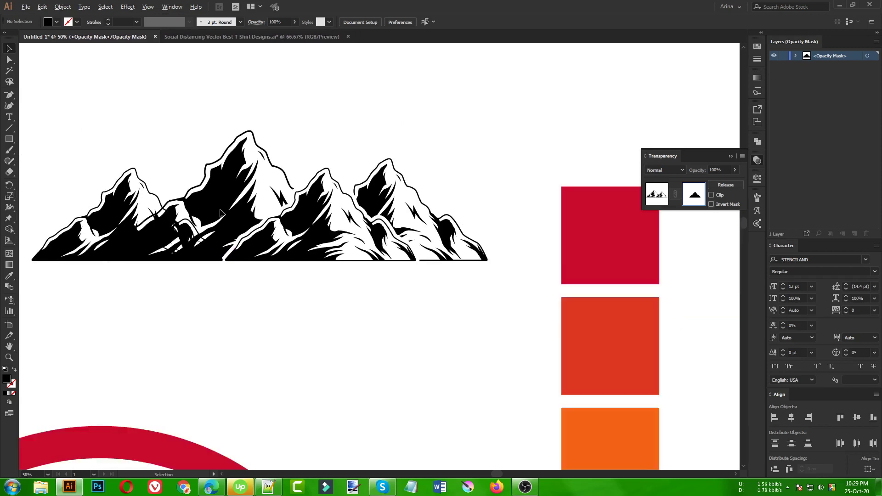
click(658, 194)
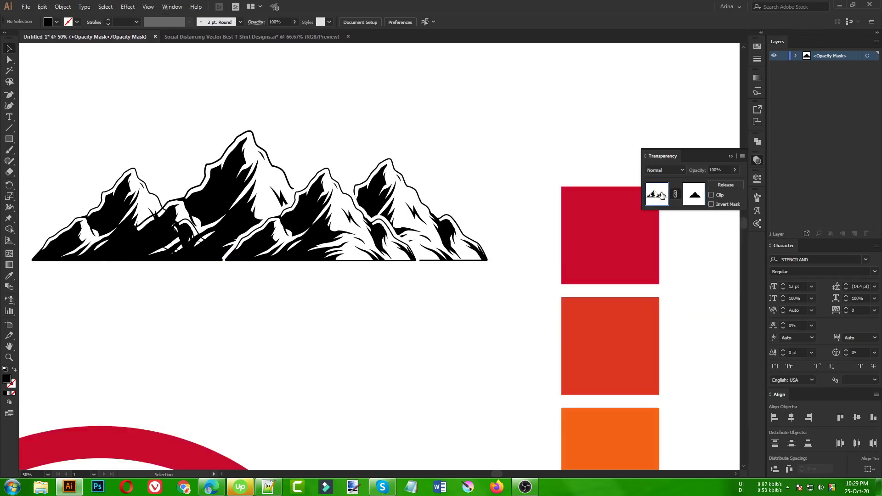
click(360, 296)
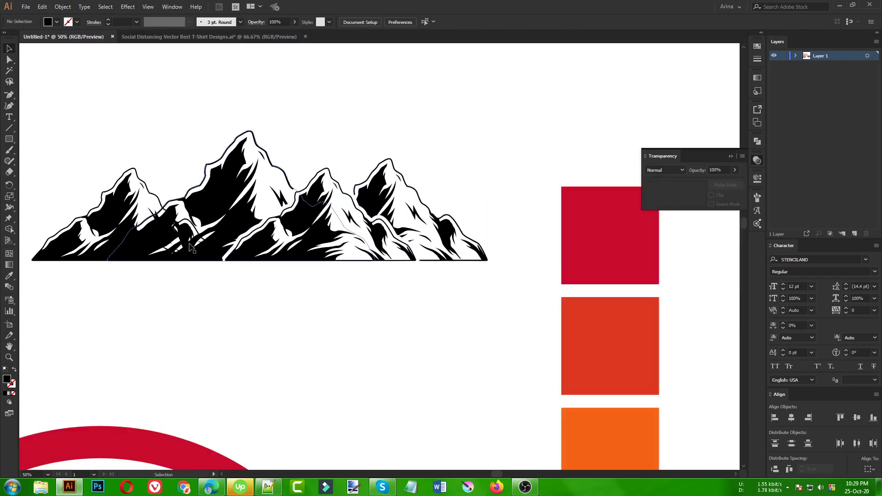
Isolate the group, offset the tallest mountain's outline by 15 px, cut the offset shape, and leave isolation
click(225, 199)
double_click(226, 198)
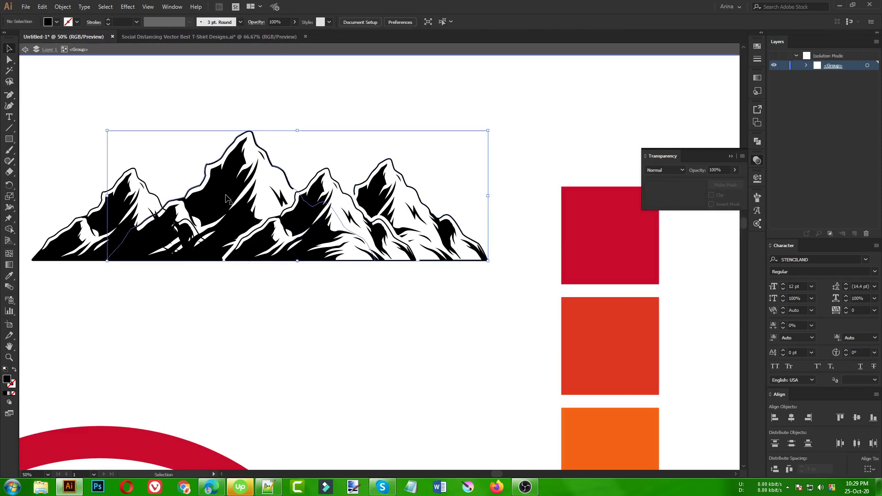
click(228, 193)
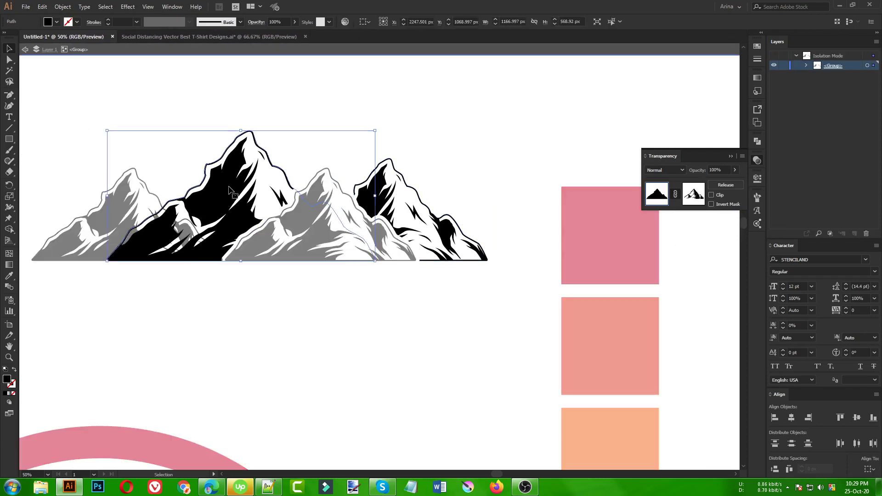
click(62, 6)
mouse_move(84, 217)
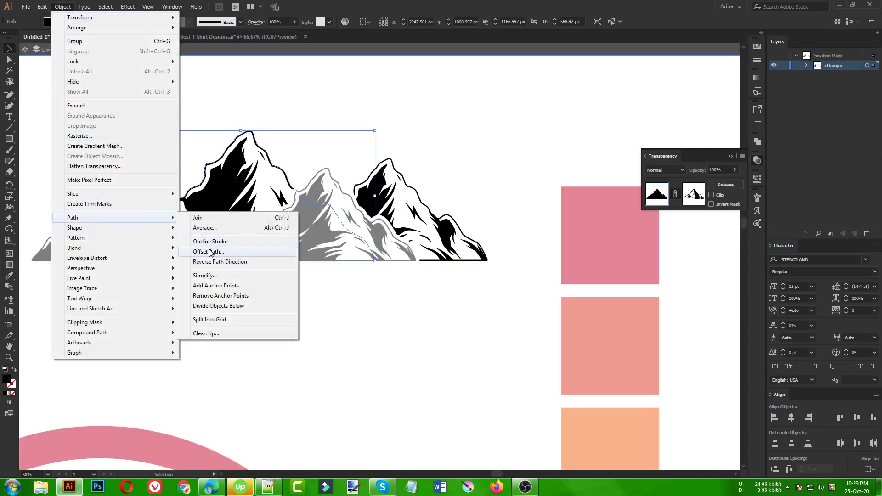
click(203, 251)
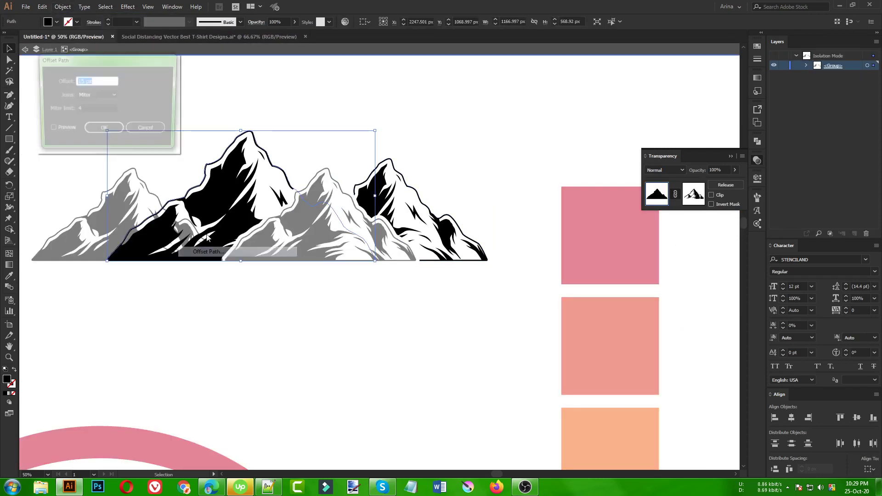
click(104, 131)
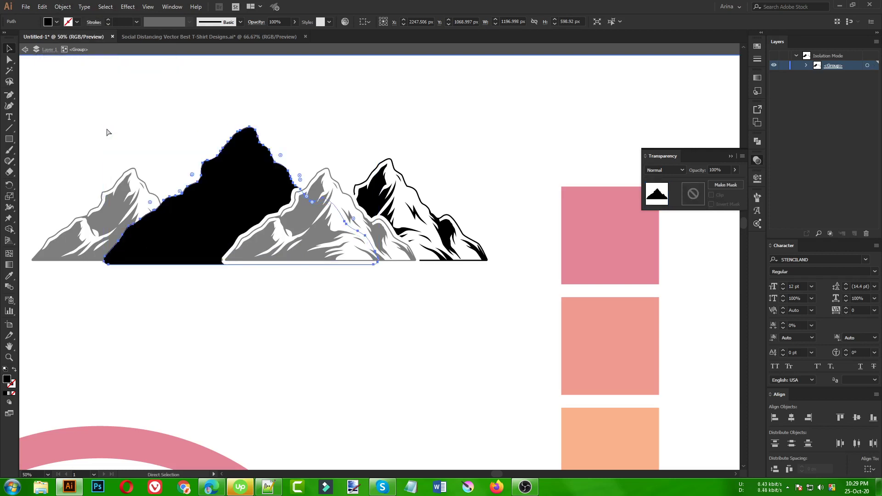
click(109, 158)
double_click(169, 136)
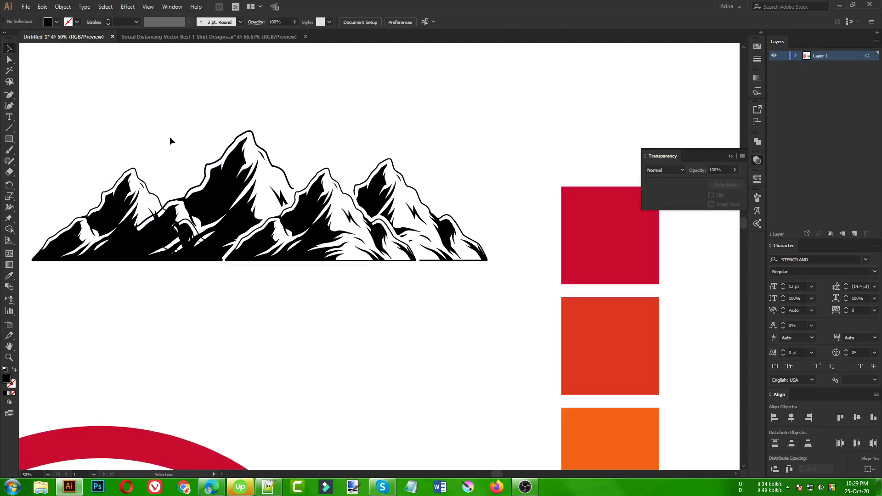
Paste the tallest mountain's offset shape in place into the leftmost mountain's opacity mask, and return to the artwork
click(133, 191)
click(685, 198)
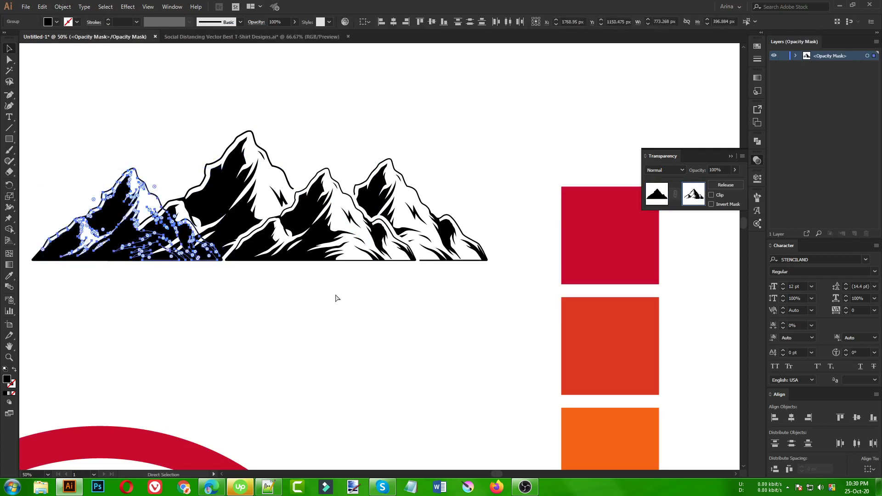
key(v)
key(a)
key(v)
click(192, 291)
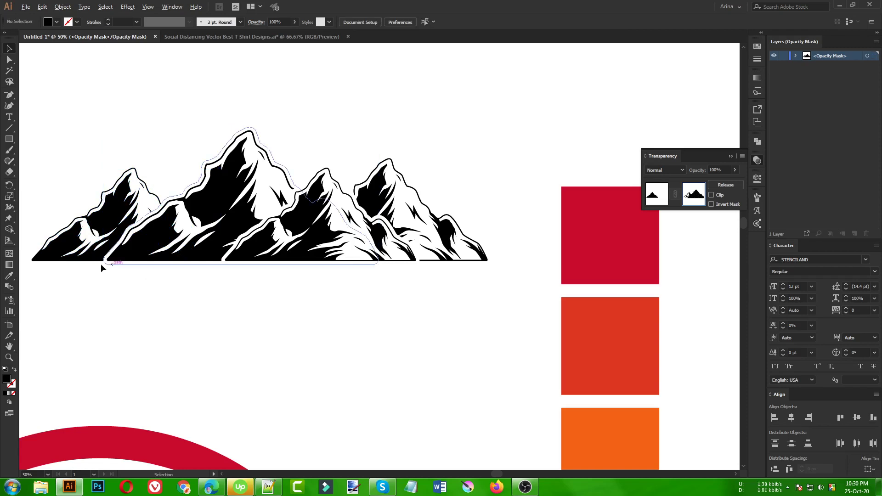
click(665, 198)
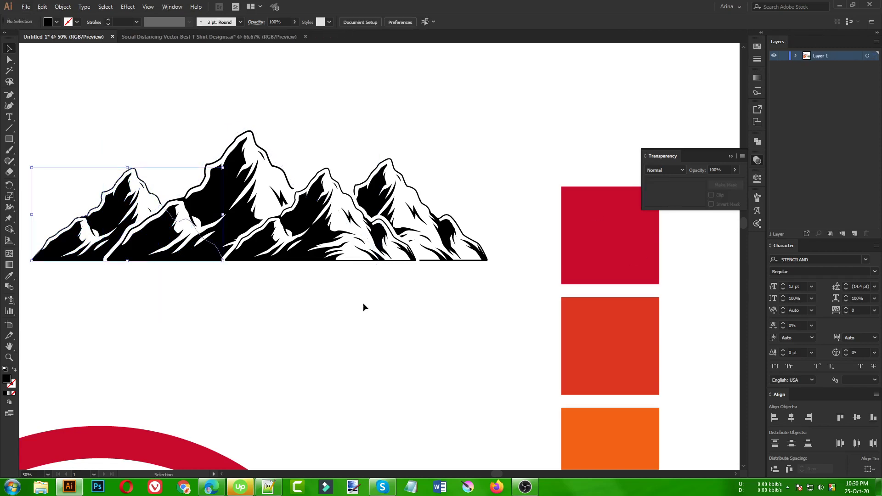
Place four shrunken pine tree copies along the ridges right of the tallest peak, the one nearest it about 77 × 126 px
scroll(321, 299, down, 1)
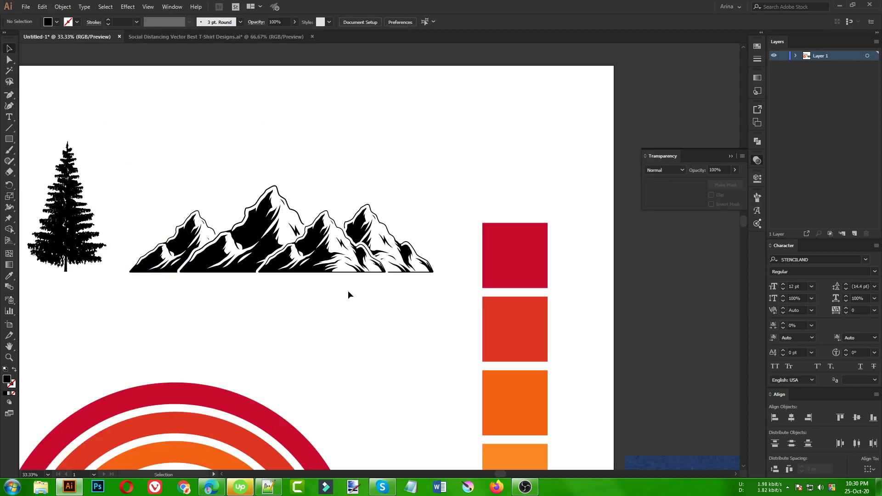
scroll(275, 294, down, 1)
scroll(301, 303, up, 1)
drag(54, 232, 300, 359)
drag(295, 394, 346, 189)
scroll(305, 285, up, 1)
scroll(353, 149, up, 2)
drag(352, 147, 333, 177)
mouse_move(310, 235)
mouse_down()
mouse_move(303, 223)
mouse_move(313, 227)
mouse_up()
drag(311, 226, 213, 219)
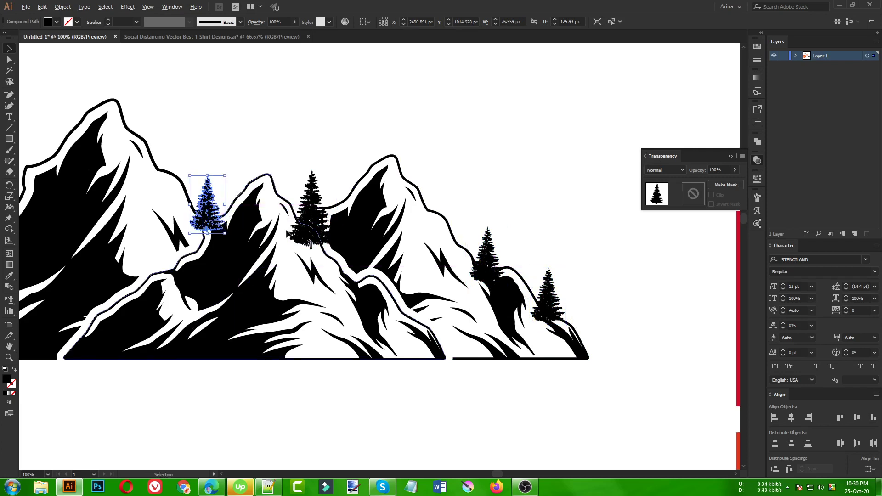
Add three small pine tree copies on the ridge between the leftmost mountain and the tallest peak, each rising towards the peak
key(ctrl+minus)
key(ctrl+minus)
key(ctrl+plus)
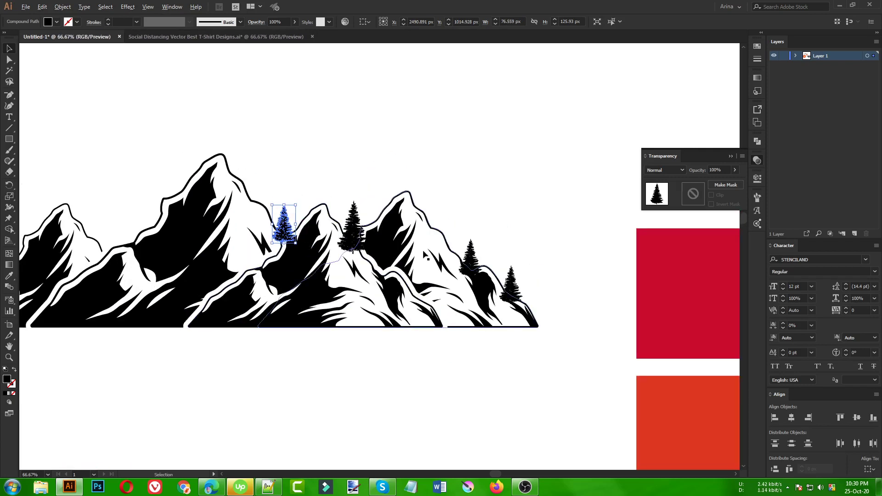
key(ctrl+minus)
key(ctrl+plus)
drag(372, 236, 233, 241)
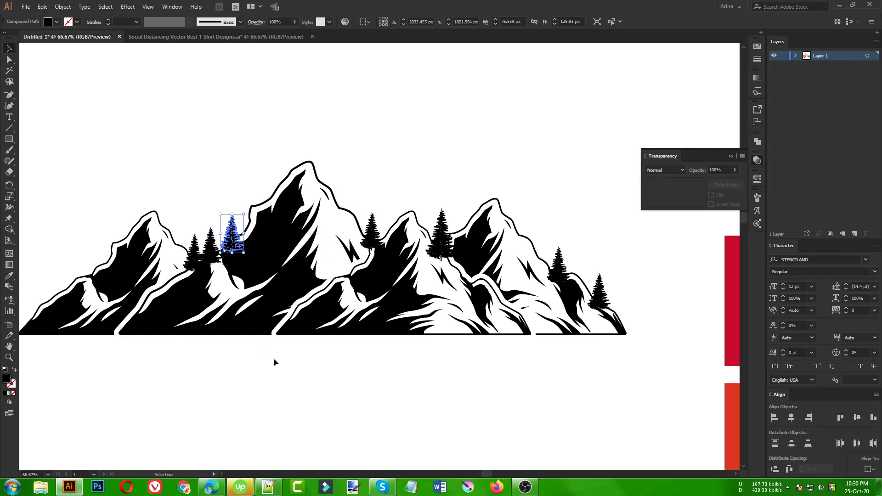
Group the seven small pine trees standing on the mountain ridges
click(196, 251)
shift+click(214, 242)
shift+click(234, 232)
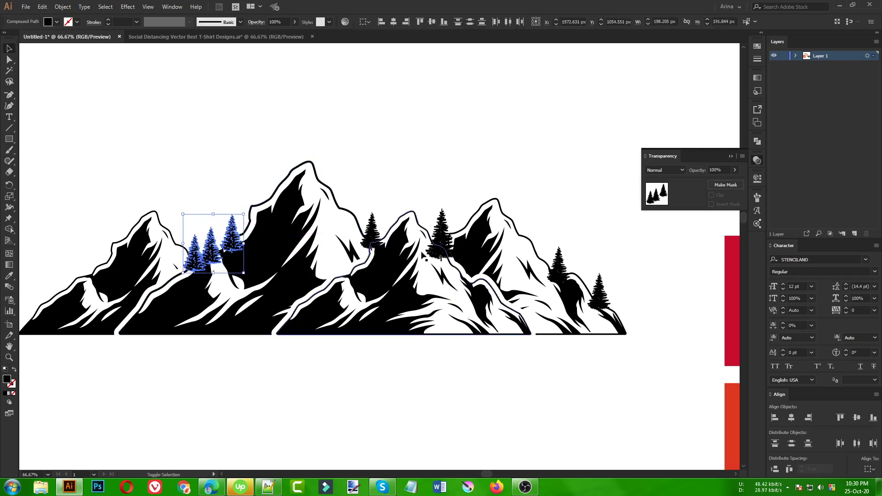
shift+click(373, 225)
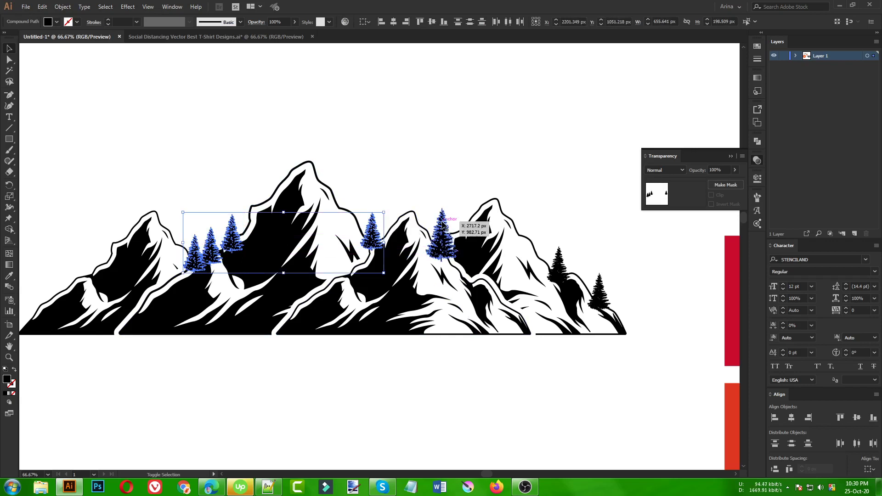
shift+click(442, 225)
shift+click(559, 263)
shift+click(599, 289)
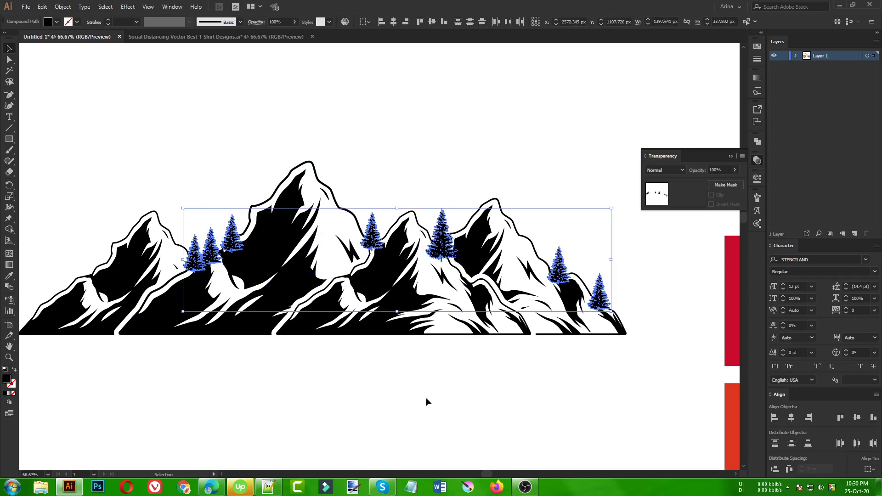
key(ctrl)
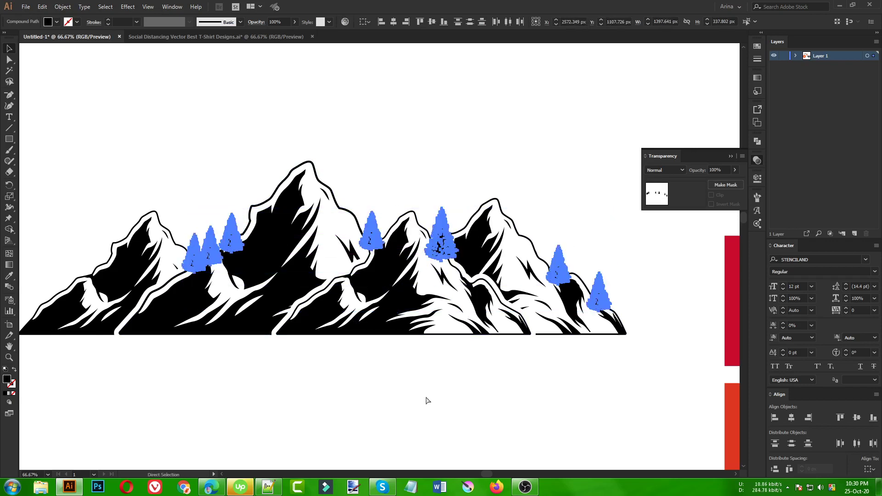
click(320, 398)
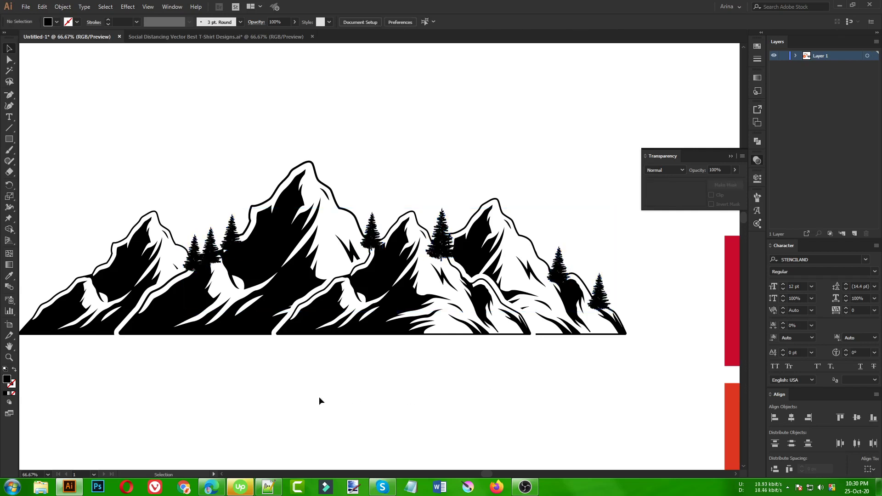
Copy one ridge pine tree from the group, paste it outside the group and scale it to about 147 × 242 px
scroll(319, 398, down, 1)
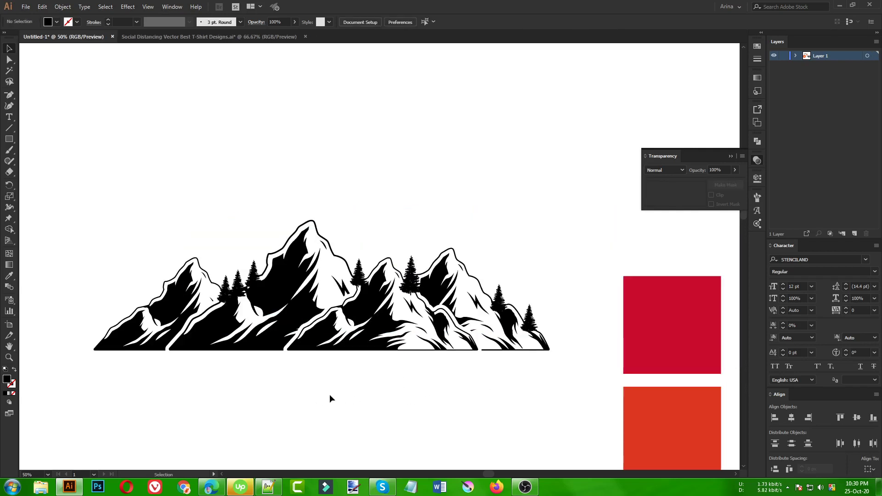
scroll(268, 381, down, 1)
scroll(288, 386, up, 1)
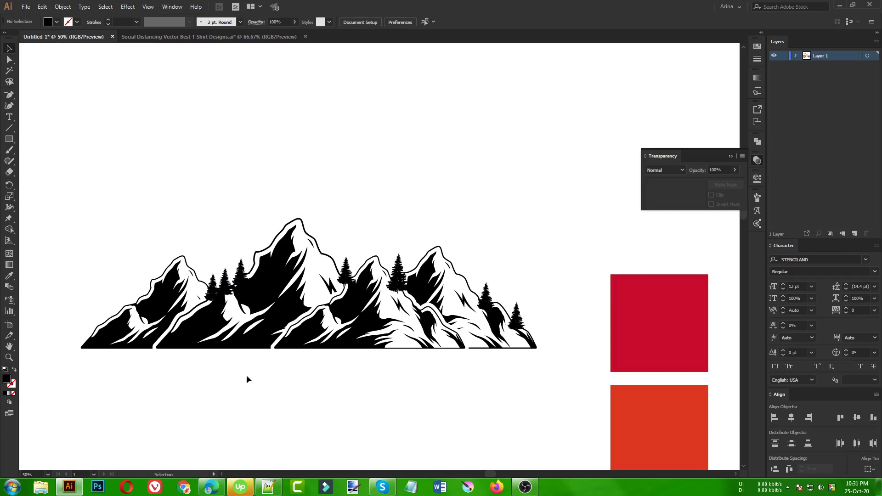
drag(241, 270, 244, 272)
double_click(243, 271)
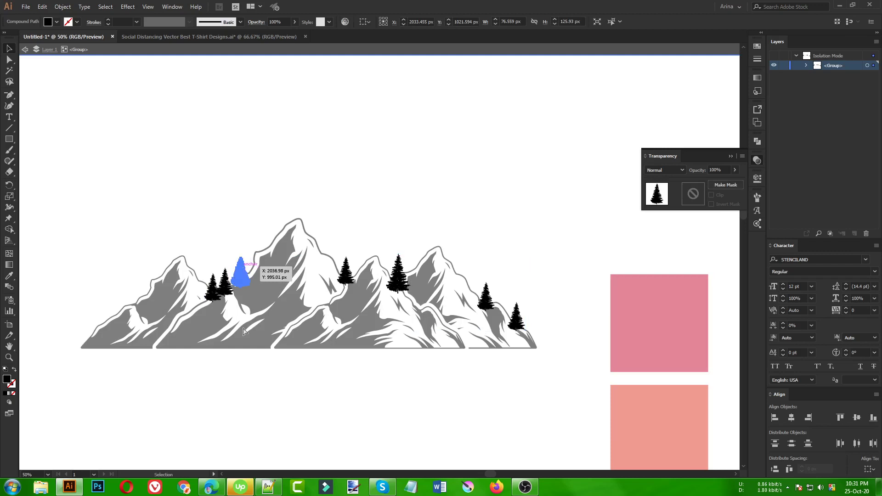
double_click(246, 375)
key(ctrl+v)
drag(379, 258, 190, 466)
scroll(208, 364, down, 1)
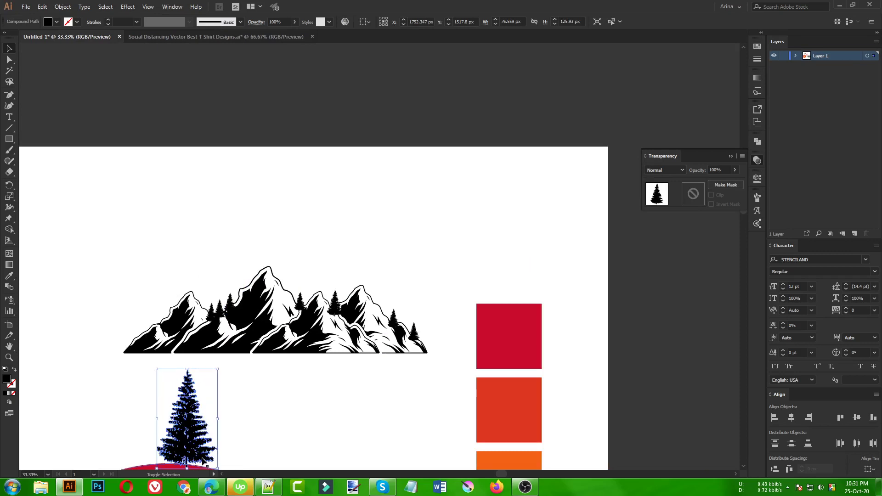
scroll(239, 384, down, 3)
drag(186, 372, 153, 311)
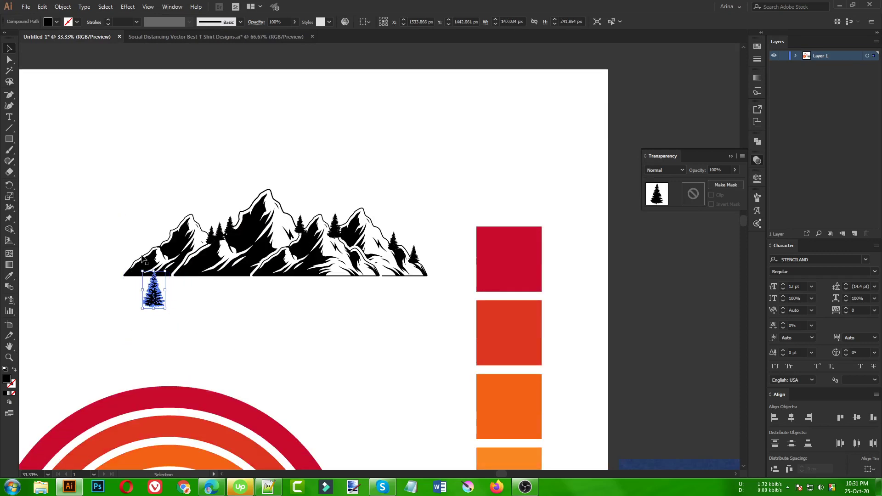
Place the scaled tree at the range's left foot, duplicate it at the right foot, and align both trees to their vertical centres
scroll(139, 251, up, 2)
drag(176, 343, 118, 280)
click(149, 344)
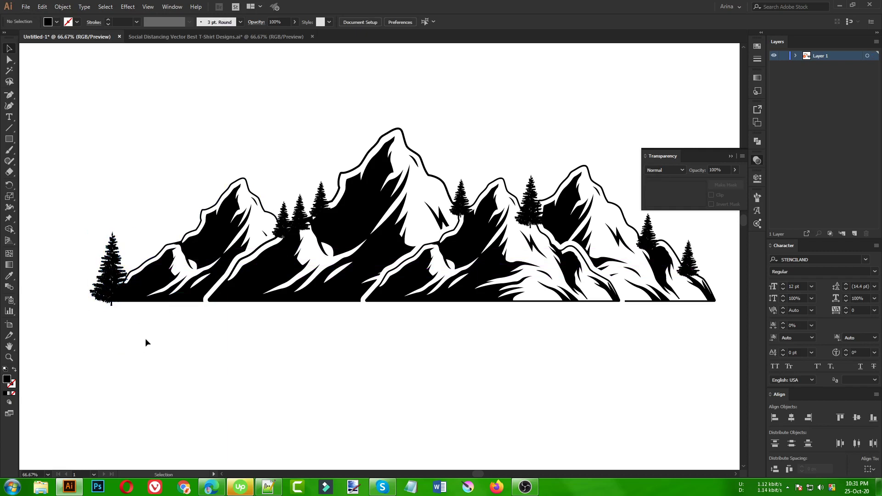
drag(113, 290, 715, 289)
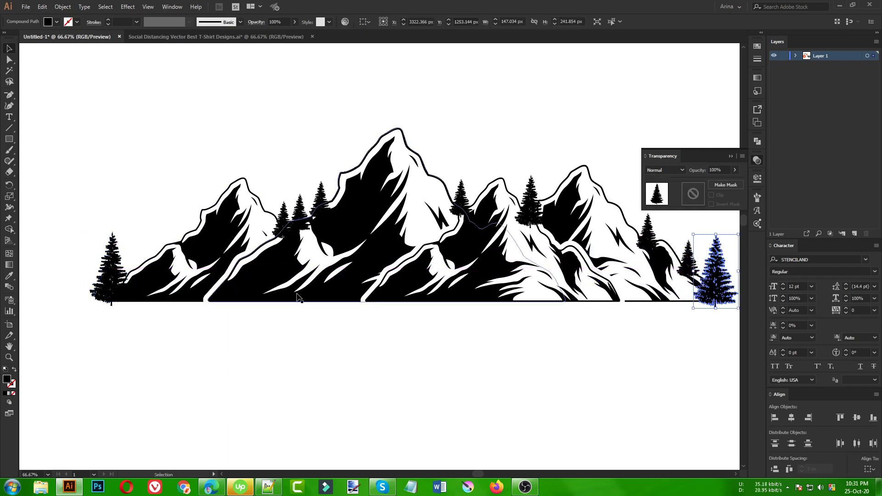
shift+click(133, 269)
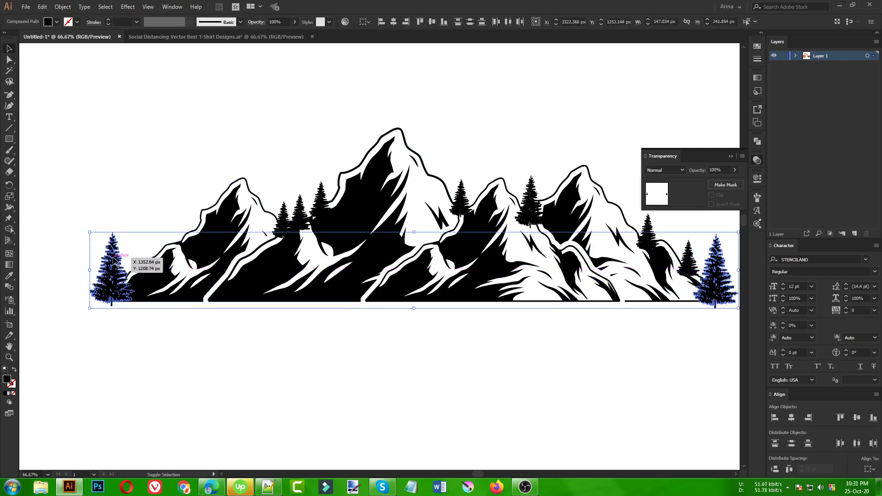
click(432, 25)
click(324, 338)
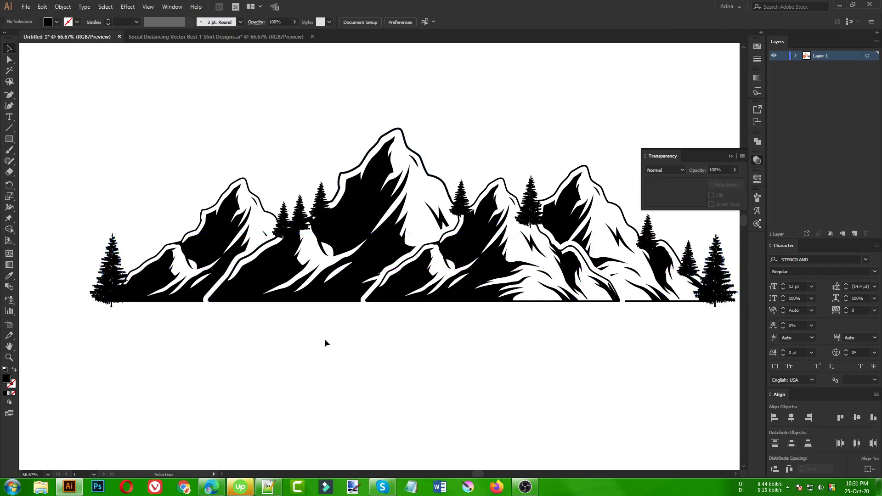
Copy a large end tree below the range's left foot and build a dense row of overlapping copies in small steps to the right
scroll(272, 316, down, 1)
alt+drag(593, 289, 173, 327)
key(a)
key(shift+Up)
key(shift+Right)
key(shift+Right)
key(shift+Right)
key(shift+Right)
key(shift+Right)
key(shift+Right)
key(shift+Right)
key(shift+Right)
key(shift+Right)
key(shift+Right)
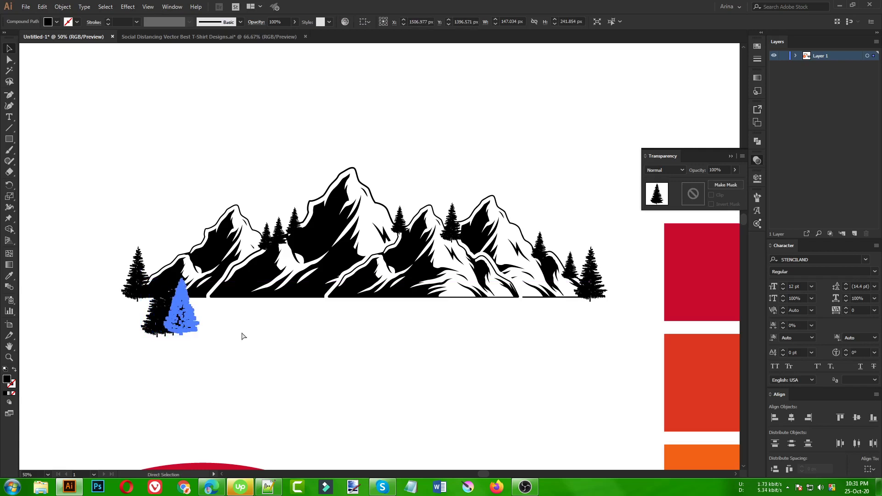
key(alt+shift+Right)
key(alt+shift+Right)
key(alt+shift+Right)
key(alt+shift+Right)
key(alt+shift+Right)
key(alt+shift+Right)
key(alt+shift+Right)
key(alt+shift+Right)
key(alt+shift+Right)
key(alt+shift+Right)
key(alt+shift+Right)
key(alt+shift+Right)
key(alt+shift+Right)
key(alt+shift+Right)
key(alt+shift+Right)
key(alt+shift+Right)
key(alt+shift+Right)
key(alt+shift+Right)
key(alt+shift+Right)
key(alt+shift+Right)
key(alt+shift+Up)
key(alt+shift+Up)
key(alt+shift+Up)
key(alt+shift+Up)
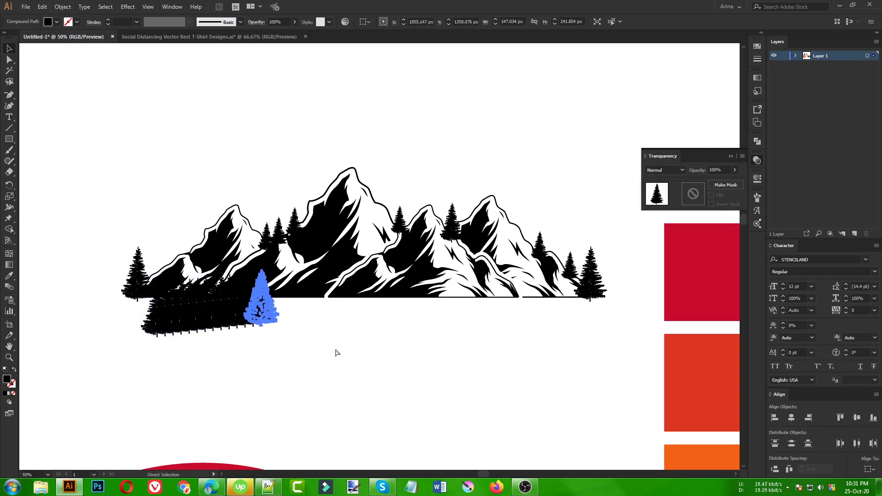
Align the new tree row to its vertical centre and duplicate it rightwards along the foot of the mountain range
key(v)
drag(365, 352, 119, 311)
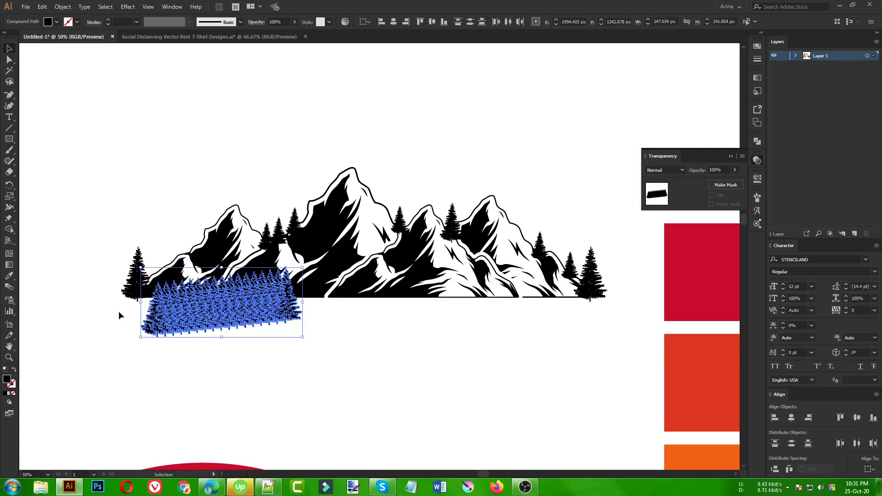
click(433, 21)
drag(241, 313, 374, 326)
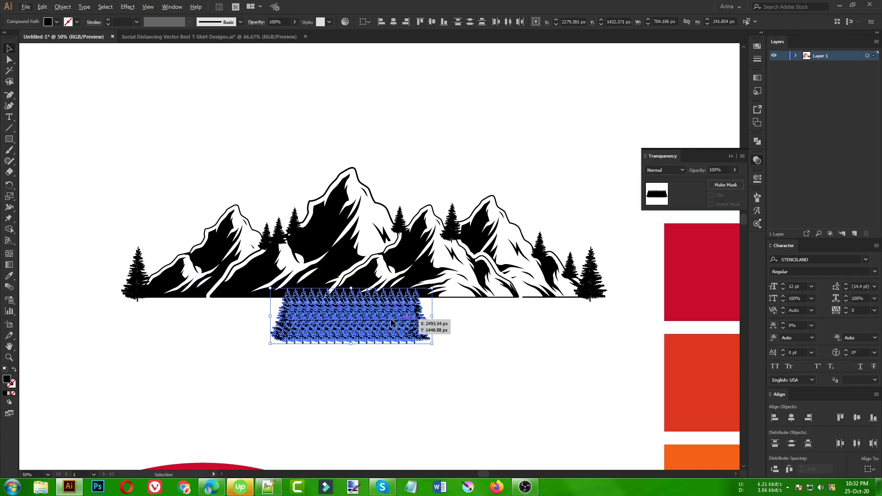
key(ctrl+z)
drag(285, 320, 500, 322)
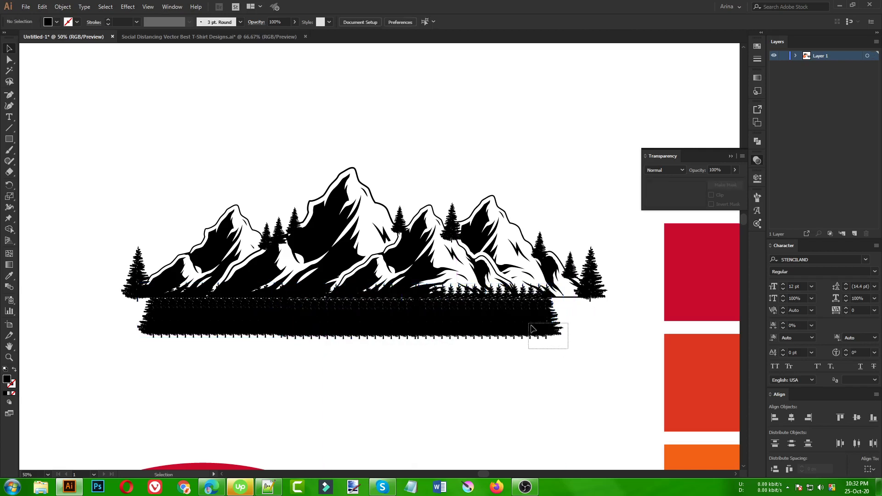
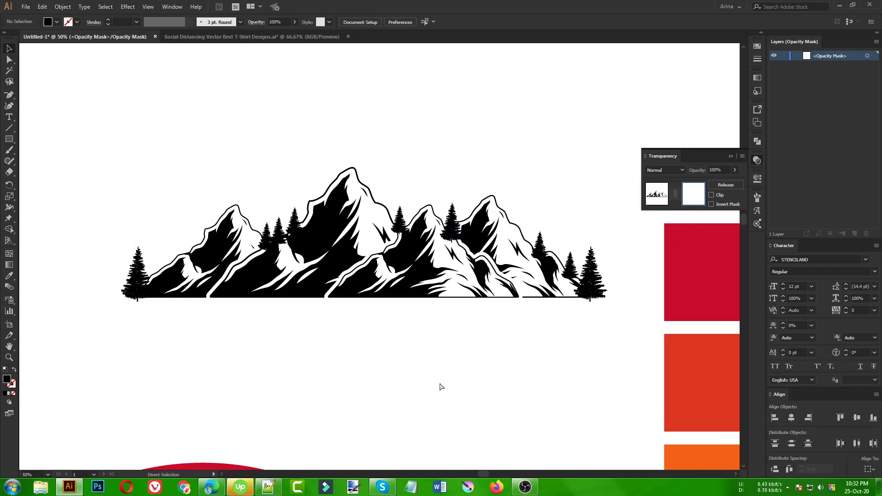
Paste the row of pine trees in place into the mountain range's opacity mask
key(ctrl+f)
click(376, 366)
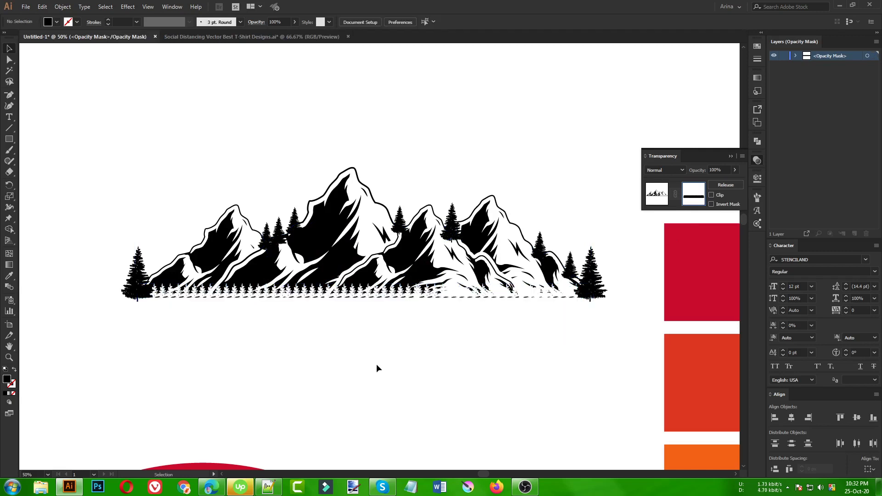
Enlarge four spaced pine trees in the left part of the mask's tree row so their tips rise above the others
drag(432, 301, 392, 357)
drag(547, 332, 593, 339)
drag(494, 342, 179, 261)
scroll(178, 281, up, 2)
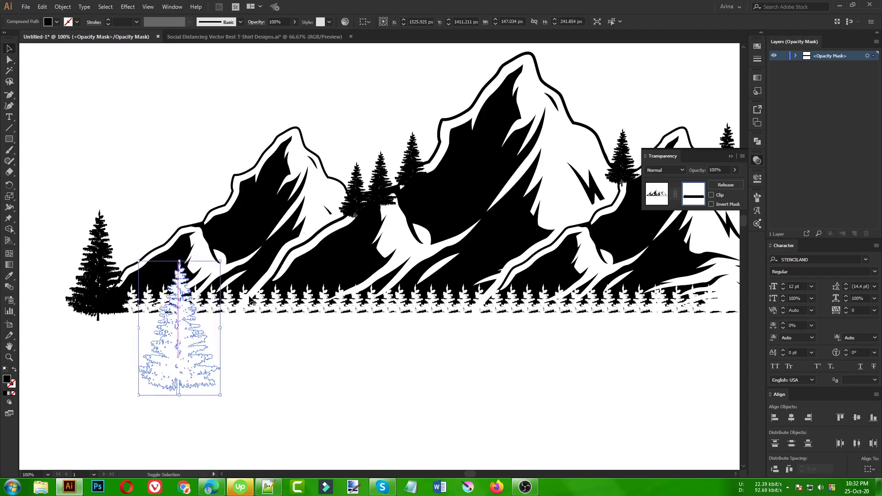
click(248, 298)
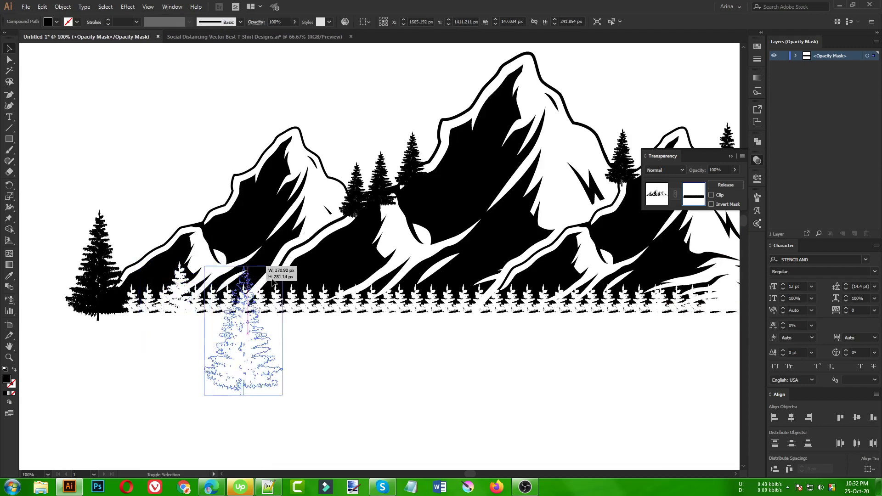
click(323, 303)
drag(323, 283, 324, 260)
click(390, 306)
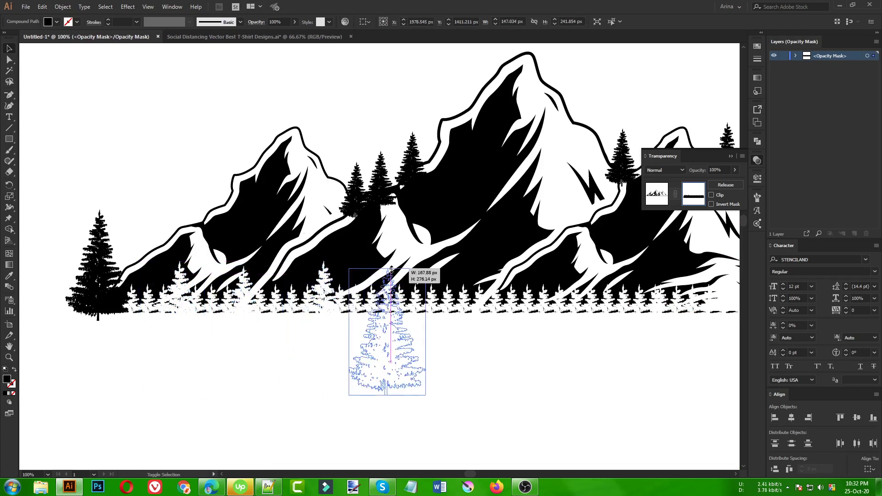
Enlarge three more mask trees towards the middle of the row, making the one in front of the small central peak the tallest
drag(440, 312, 499, 313)
drag(447, 269, 593, 297)
key(ctrl+shift+a)
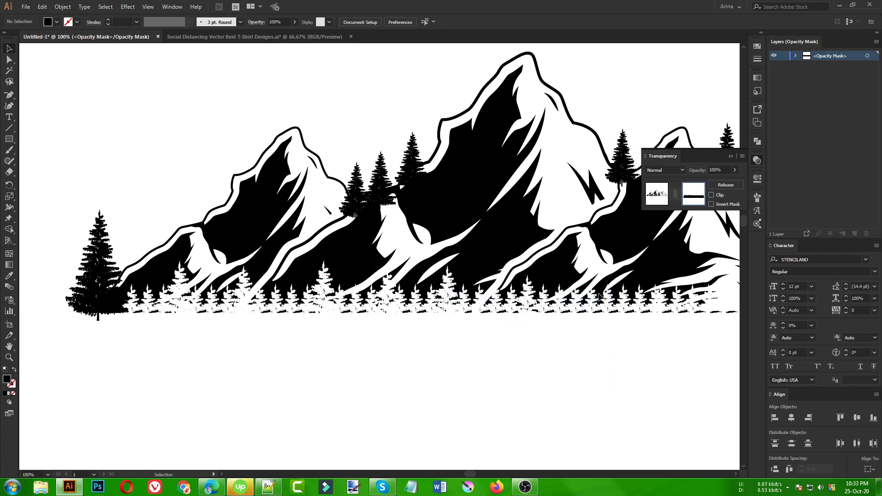
click(593, 298)
drag(591, 285, 597, 246)
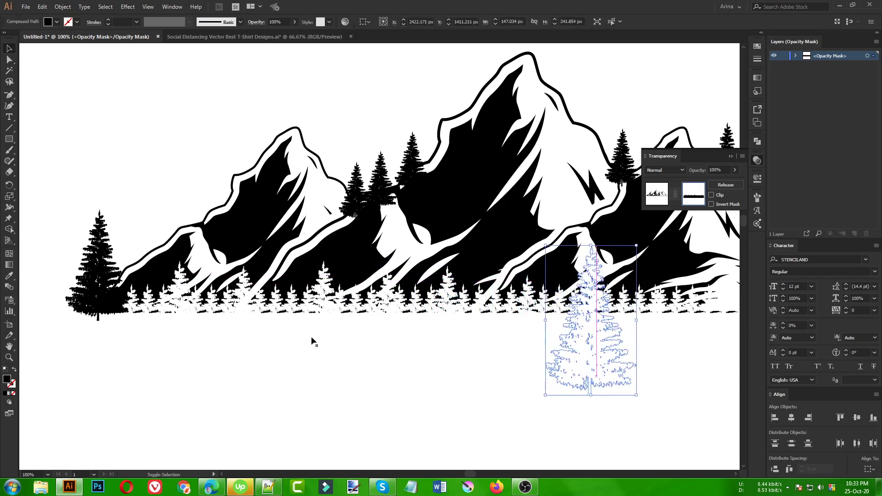
Enlarge spaced mask trees along the right part of the row, the one beside the right end tree to about 172 × 282 px
key(ctrl+minus)
click(635, 384)
drag(597, 343, 560, 288)
click(398, 317)
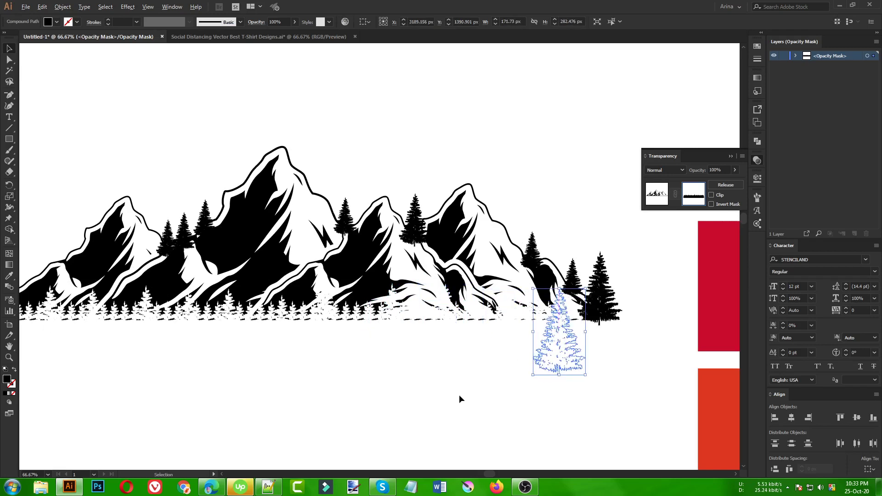
scroll(459, 395, down, 1)
click(287, 424)
scroll(291, 423, down, 1)
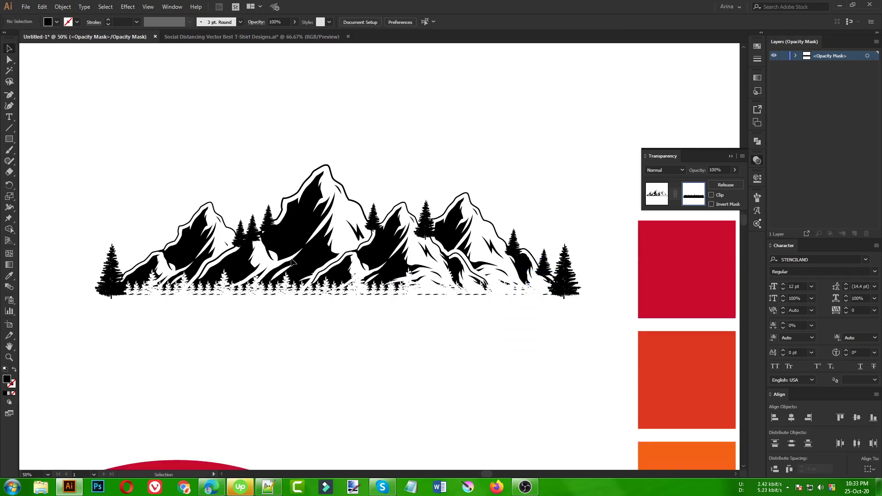
Select all pine trees in the opacity mask and erase everything that hangs below the mountain range's base line
drag(577, 398, 39, 308)
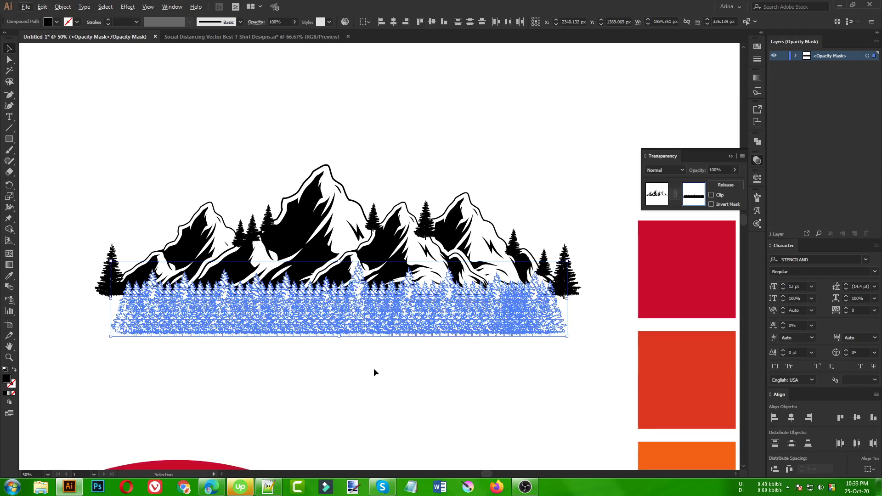
key(alt+e)
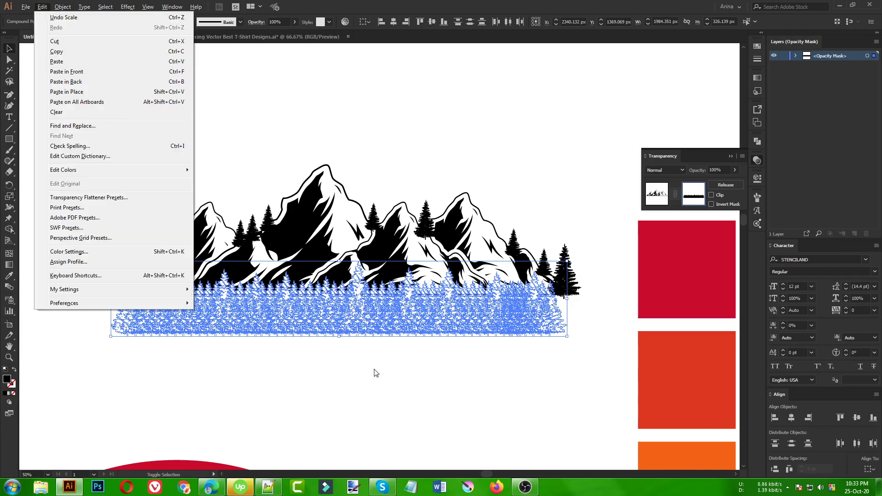
key(Escape)
key(shift+e)
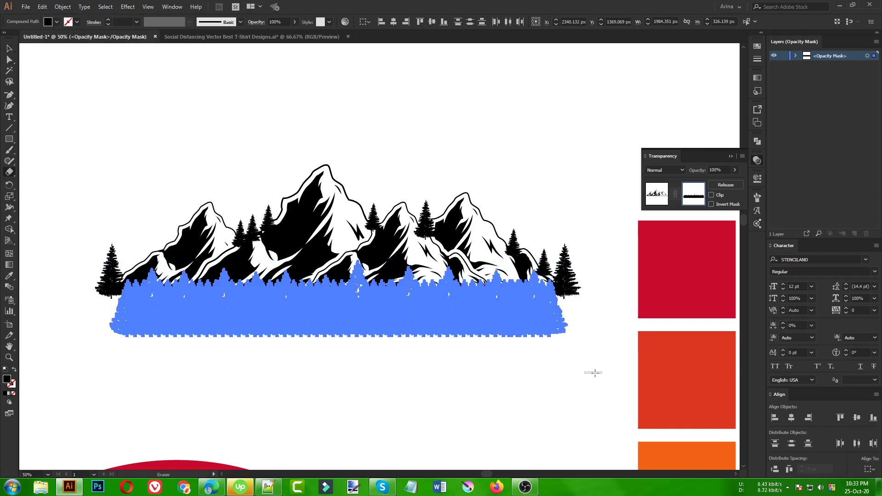
drag(594, 372, 17, 298)
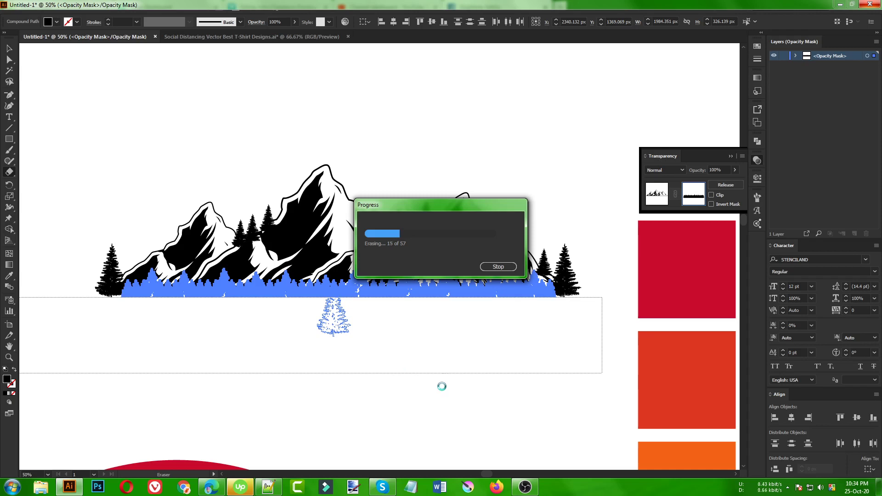
click(524, 486)
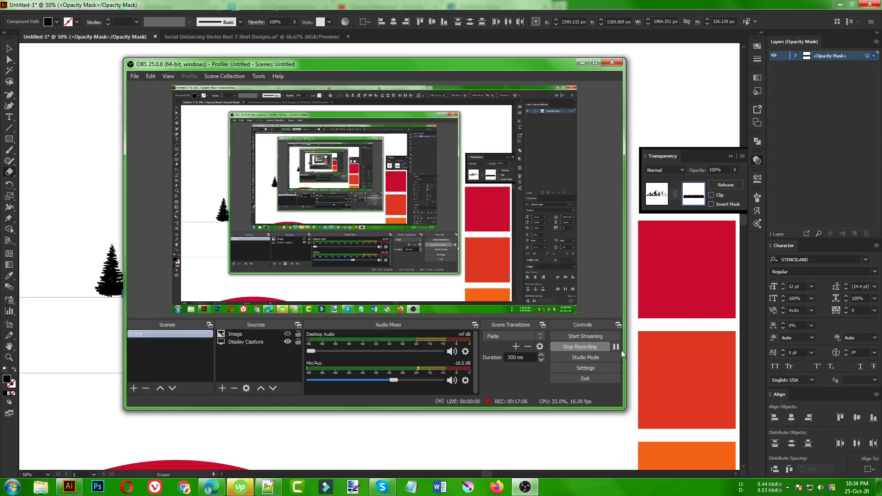
click(507, 419)
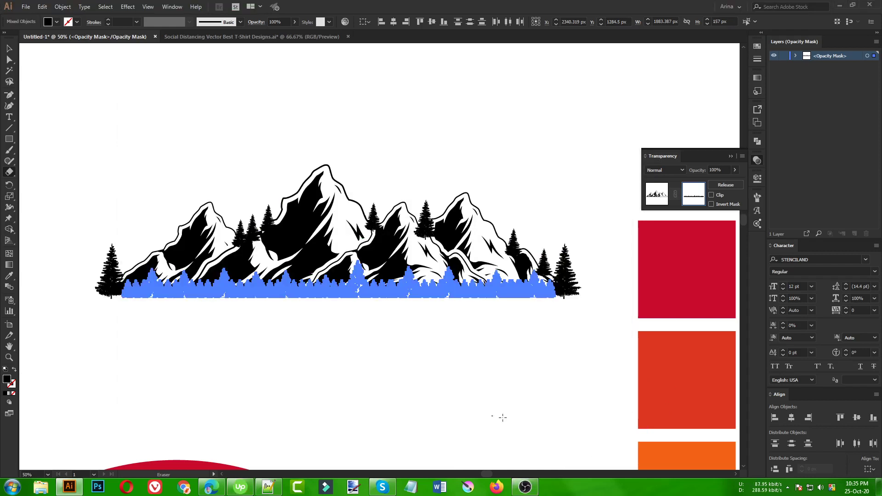
key(v)
click(440, 360)
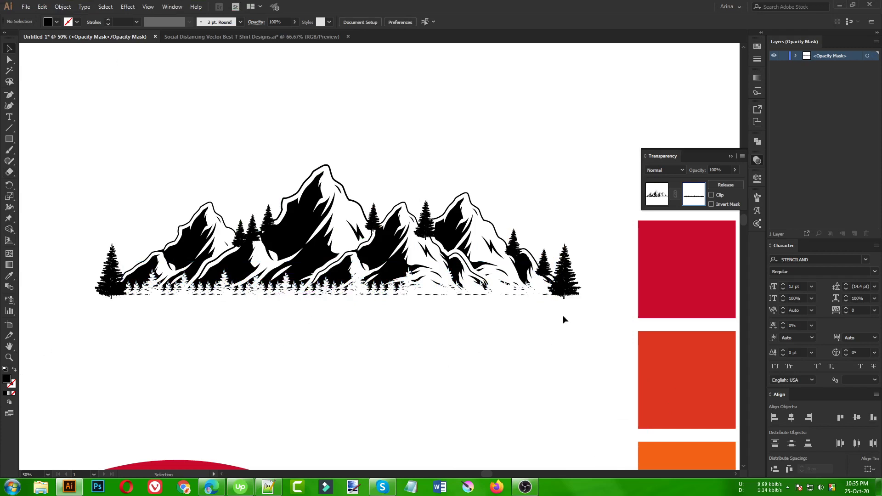
Finish editing the opacity mask's tree row and return to the normal mountain artwork with nothing selected
drag(563, 315, 125, 286)
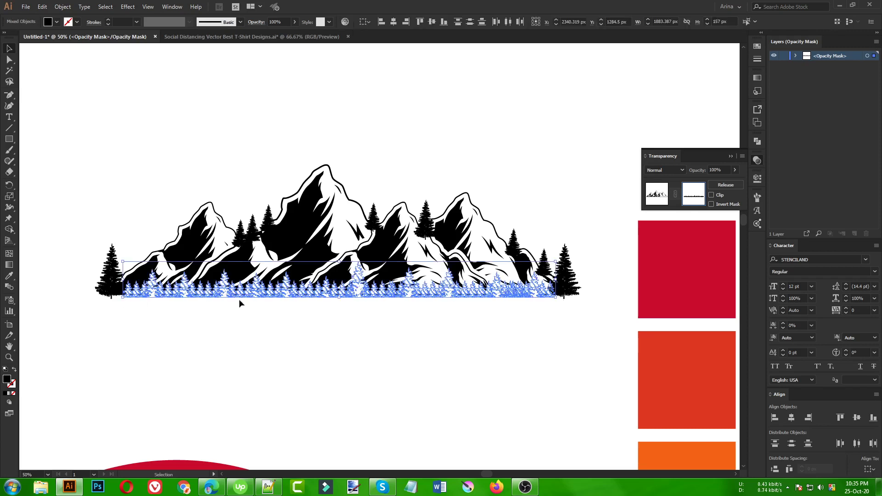
click(371, 348)
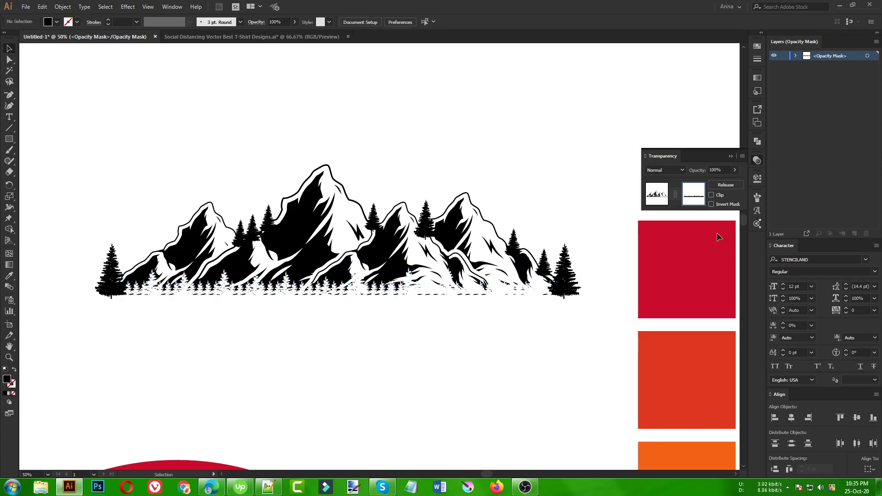
click(658, 195)
click(601, 275)
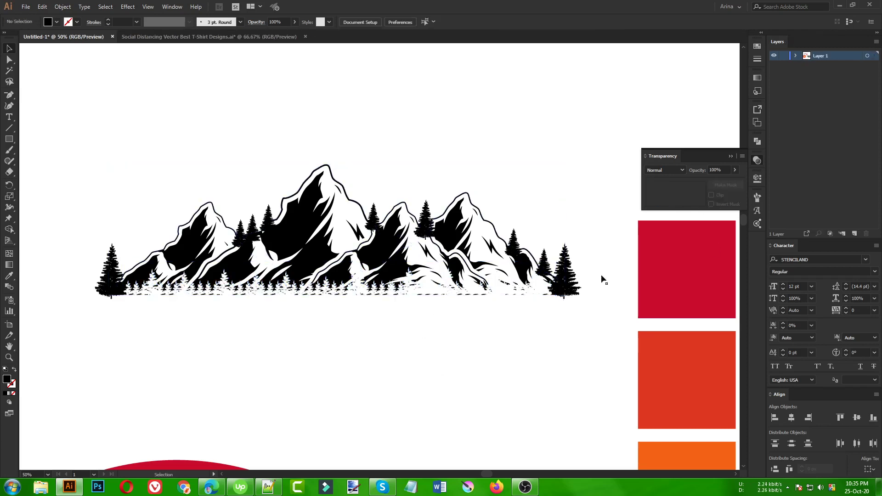
Group the masked mountain range together with all the pine trees standing around it
alt+scroll(222, 313, down, 2)
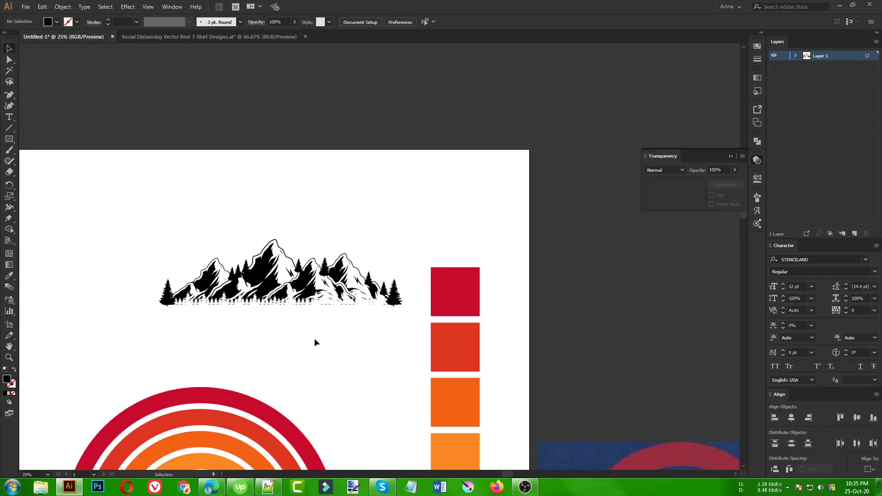
drag(119, 233, 418, 354)
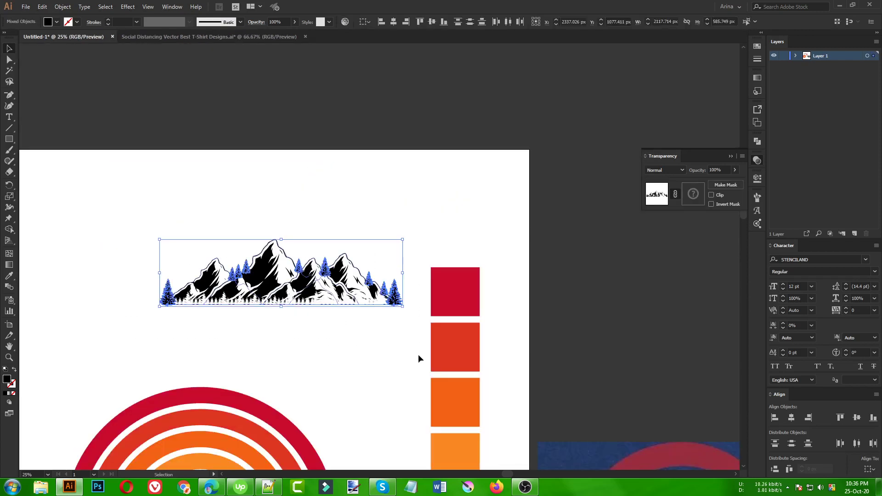
key(v)
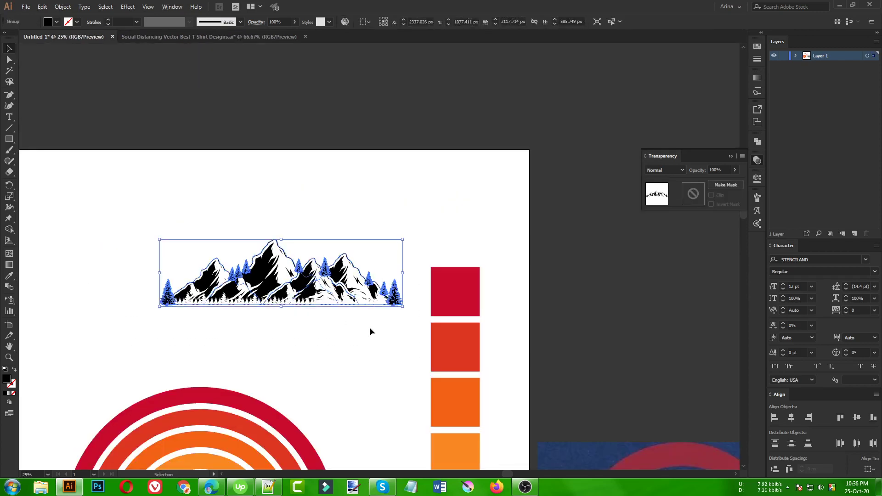
click(369, 327)
Move the mountain group onto the coloured sunset rings, centring it at about X 1713 px, Y 3248 px
scroll(369, 326, down, 3)
scroll(363, 303, down, 3)
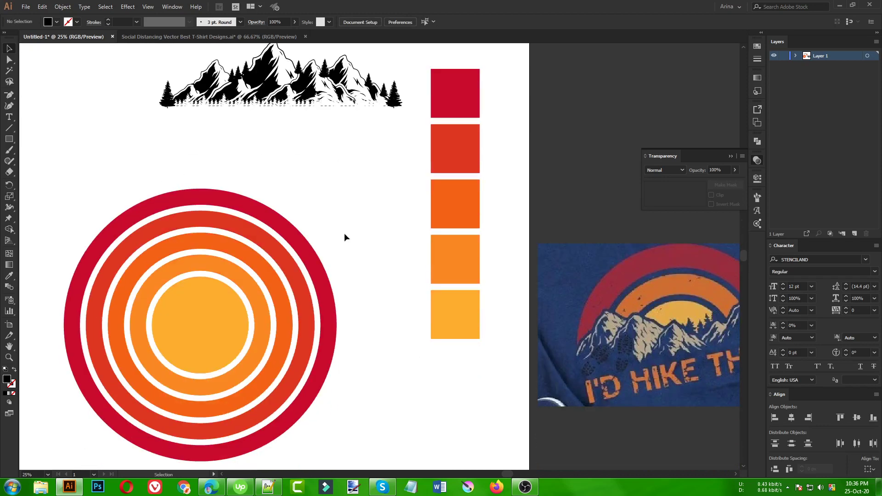
drag(340, 75, 340, 79)
drag(289, 265, 262, 320)
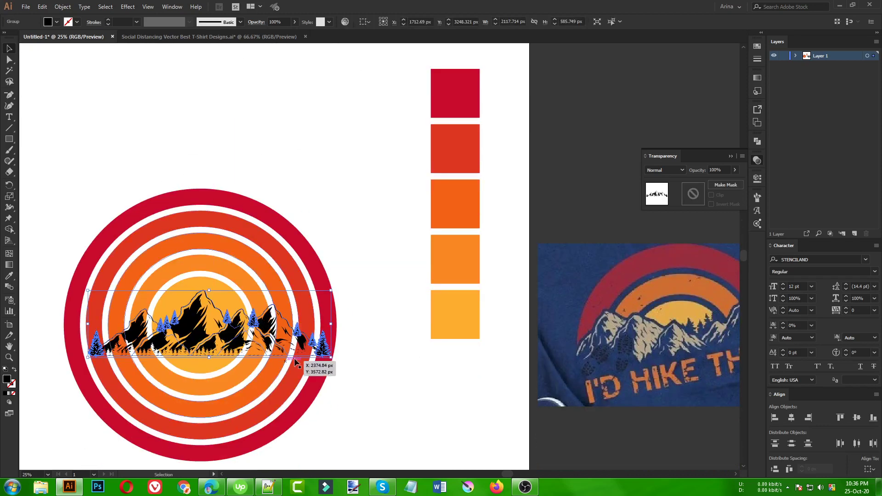
Scale the mountain and tree artwork up proportionally from its center to about 2589 × 716 px
drag(331, 325, 359, 332)
scroll(407, 311, down, 2)
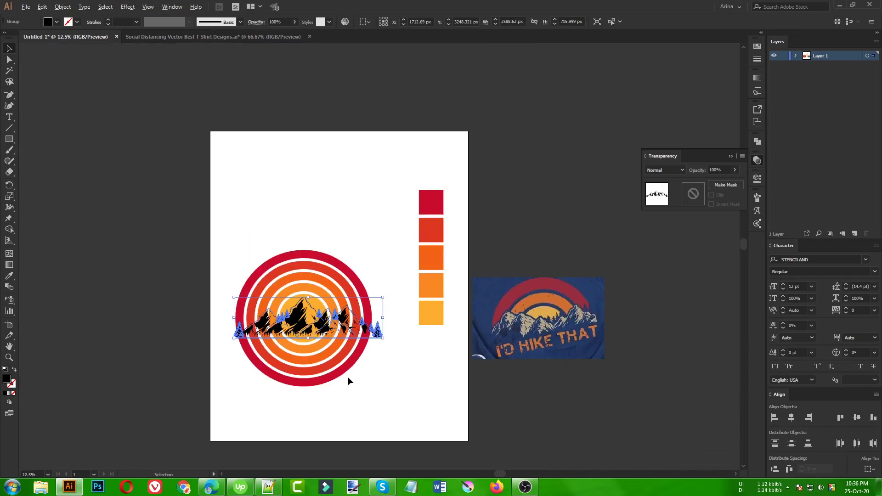
click(387, 394)
Select the sunset circles together with the mountain artwork and align them to a shared horizontal center
drag(384, 377, 235, 265)
scroll(318, 350, up, 4)
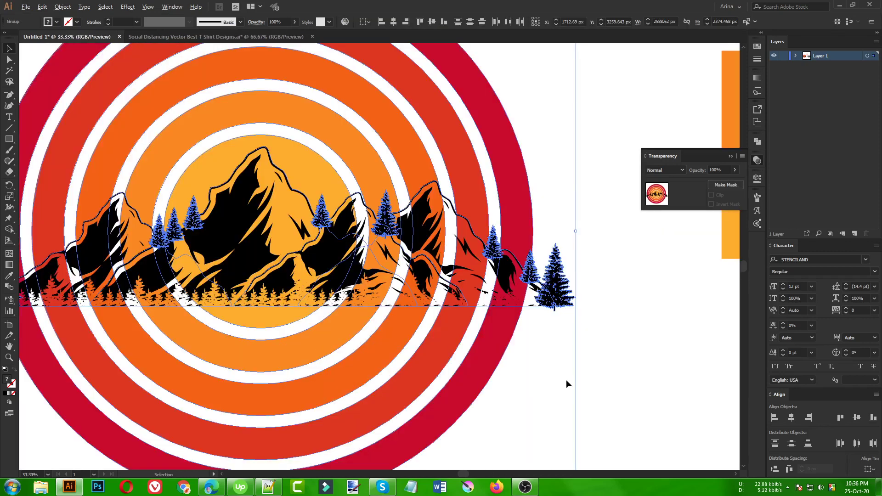
scroll(566, 379, down, 1)
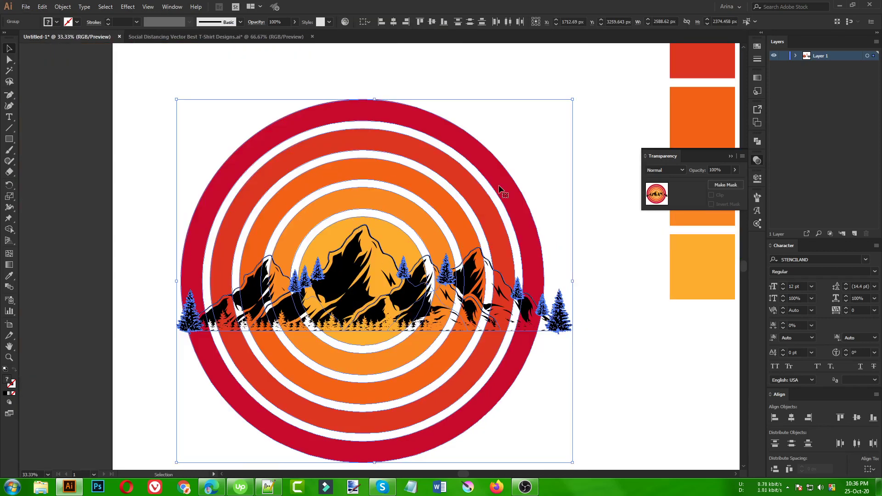
click(393, 22)
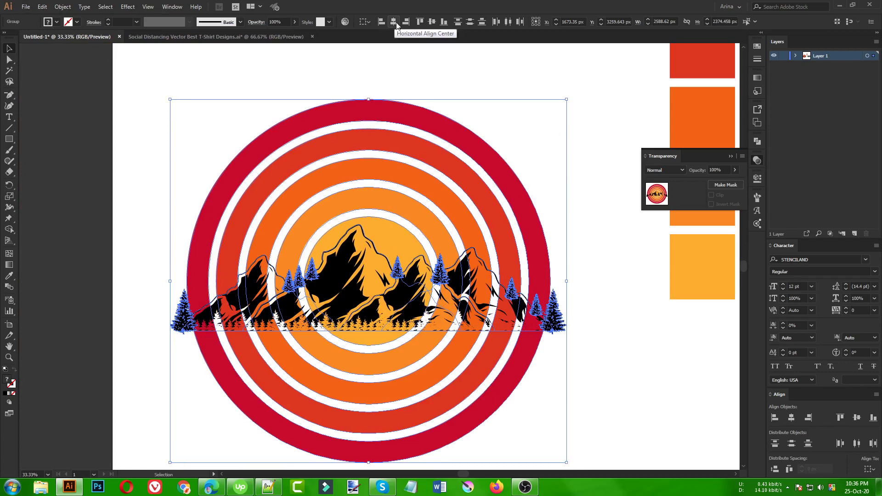
click(526, 110)
scroll(177, 163, down, 1)
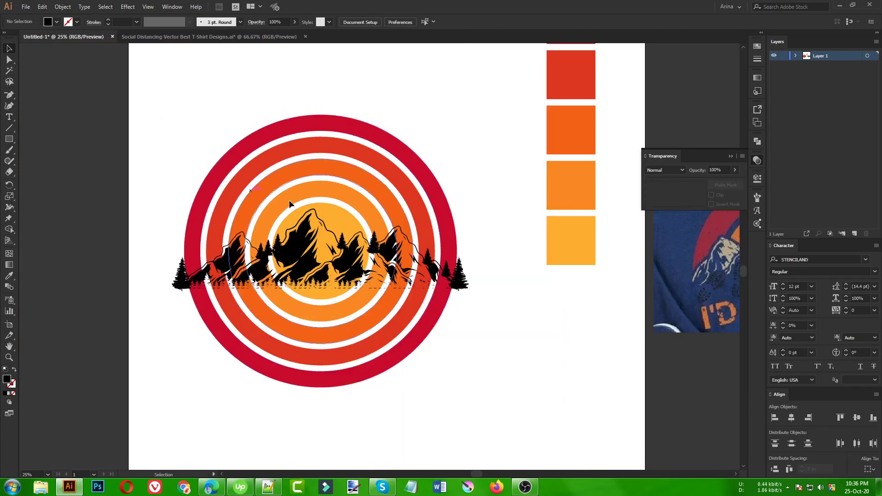
Nudge the mountain artwork right and down over the sunset circles to about X 1741 px, Y 3299 px
click(317, 261)
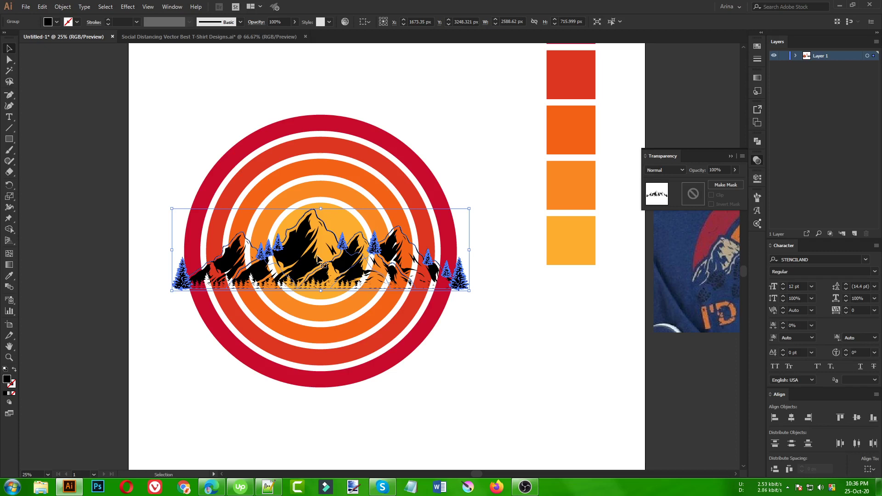
drag(317, 262, 320, 230)
key(Right)
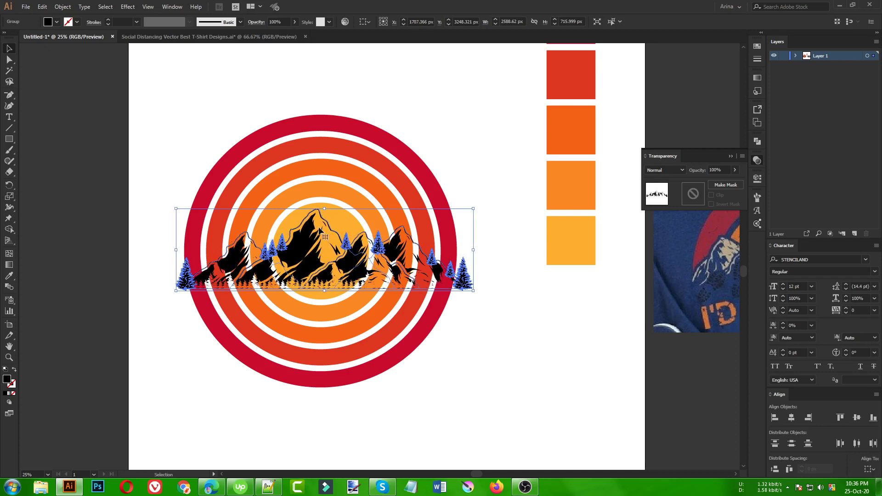
key(Right)
key(Right)
key(Down)
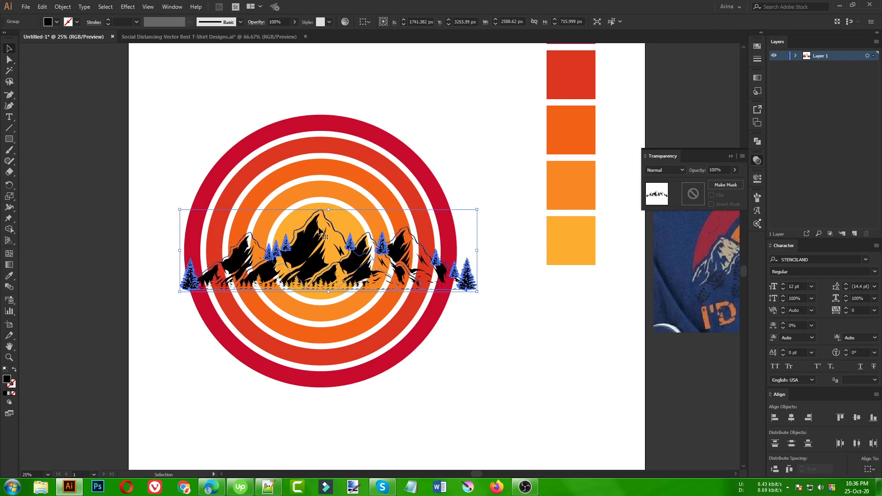
key(Down)
key(Down)
key(Down)
key(Down)
key(Down)
key(Down)
key(Down)
key(Down)
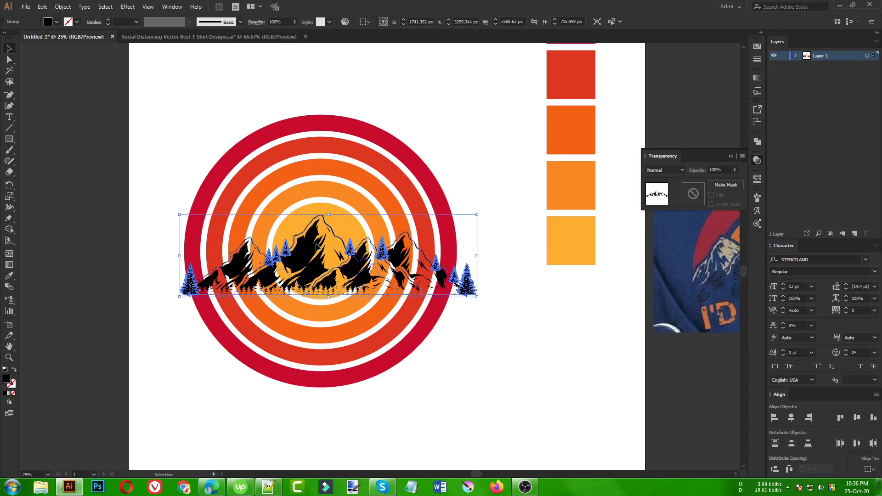
Move the mountain artwork lower, to about Y 3441 px, and fine-tune its horizontal position so the main peak sits centered on the innermost circle
drag(317, 243, 321, 256)
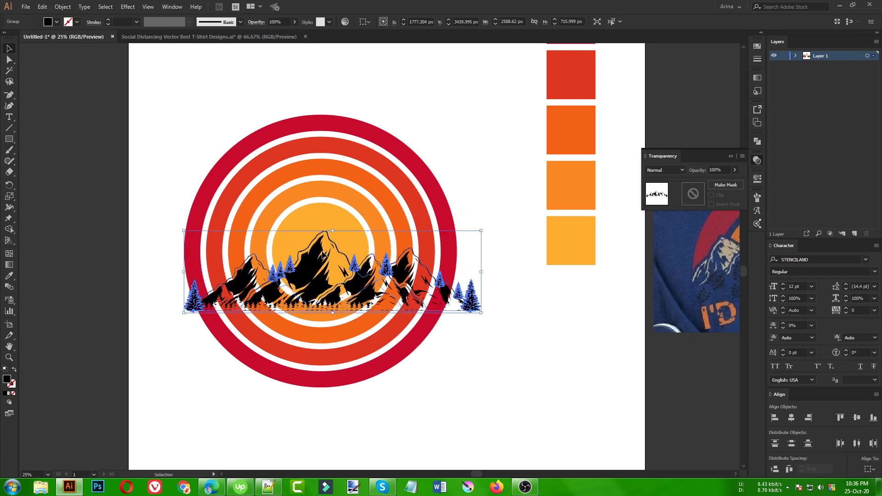
drag(323, 255, 321, 256)
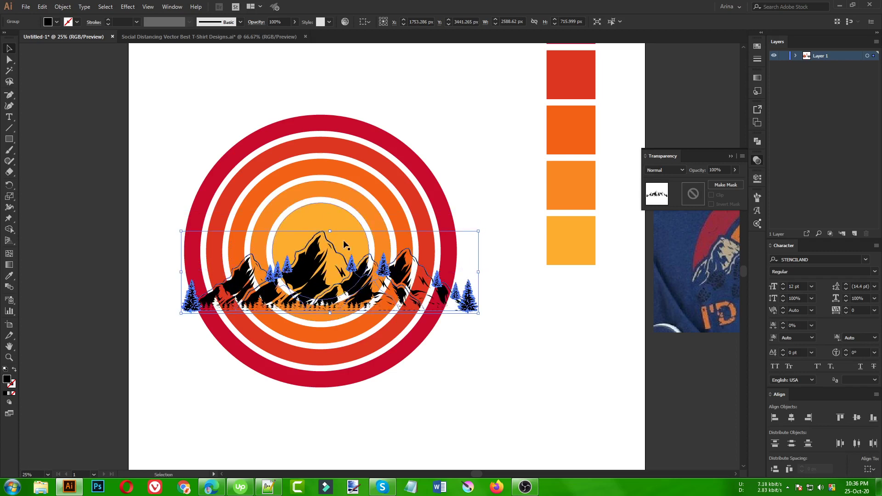
click(493, 252)
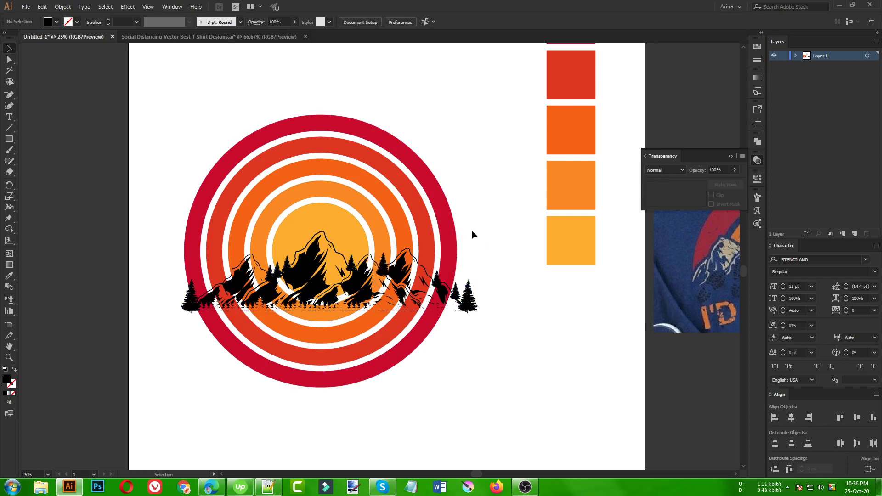
scroll(317, 267, up, 1)
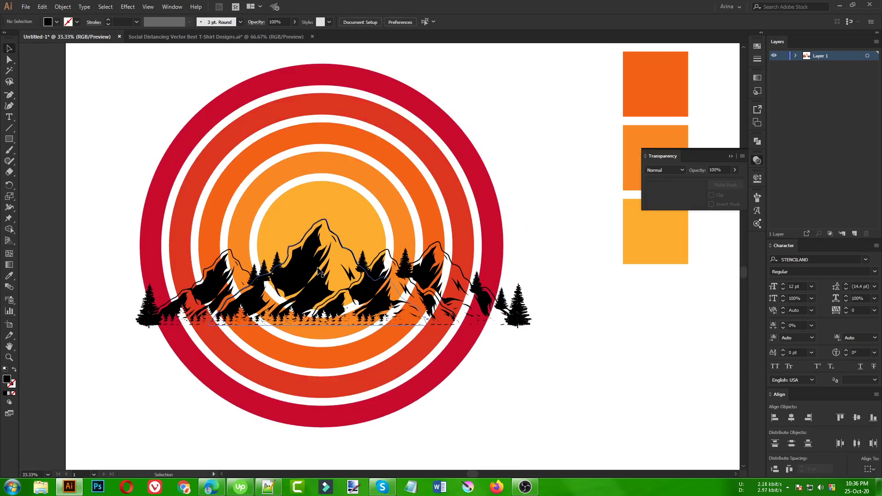
drag(318, 268, 318, 263)
click(123, 232)
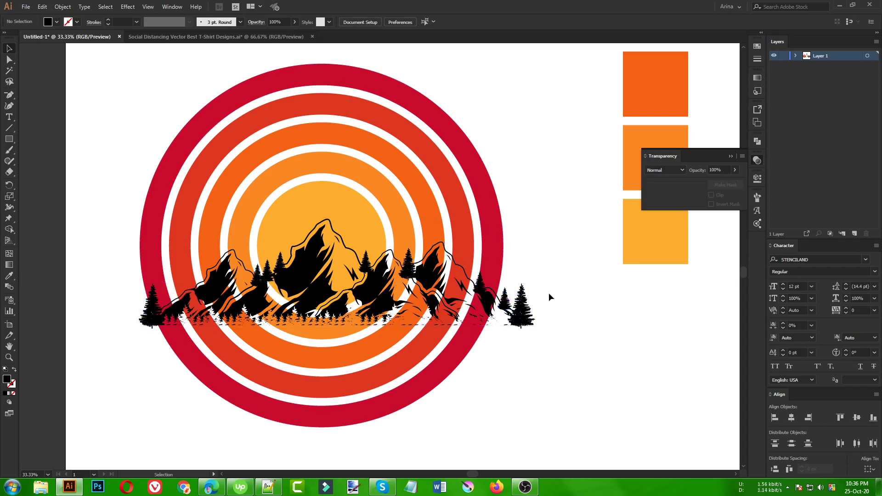
Cut the group of small pine trees standing on the mountain ridges out of the artwork
scroll(548, 293, up, 1)
scroll(545, 301, down, 1)
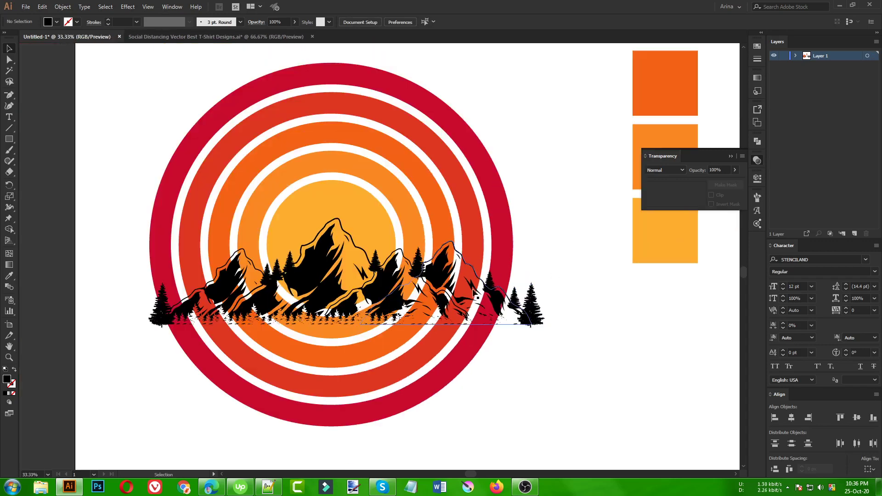
click(422, 265)
double_click(421, 265)
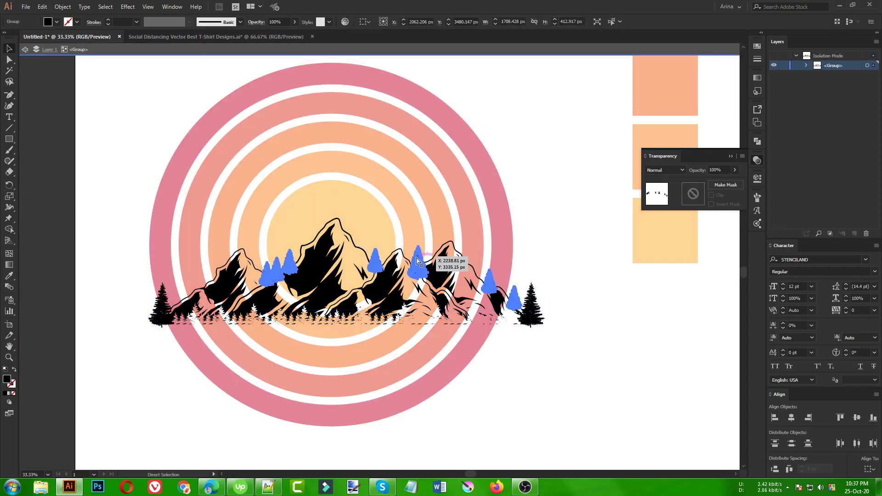
double_click(531, 236)
Add an opacity mask with Clip turned off to the sunset circles and paste the cut pine trees in front inside it
click(460, 213)
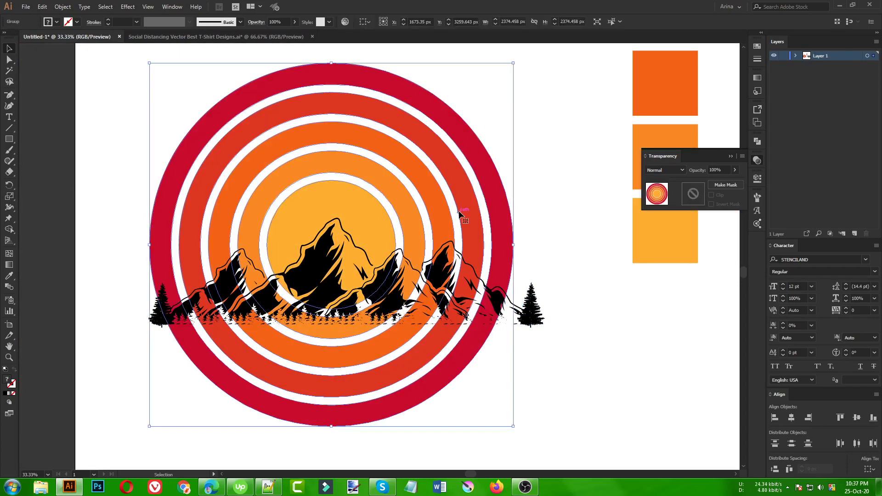
double_click(692, 197)
click(711, 194)
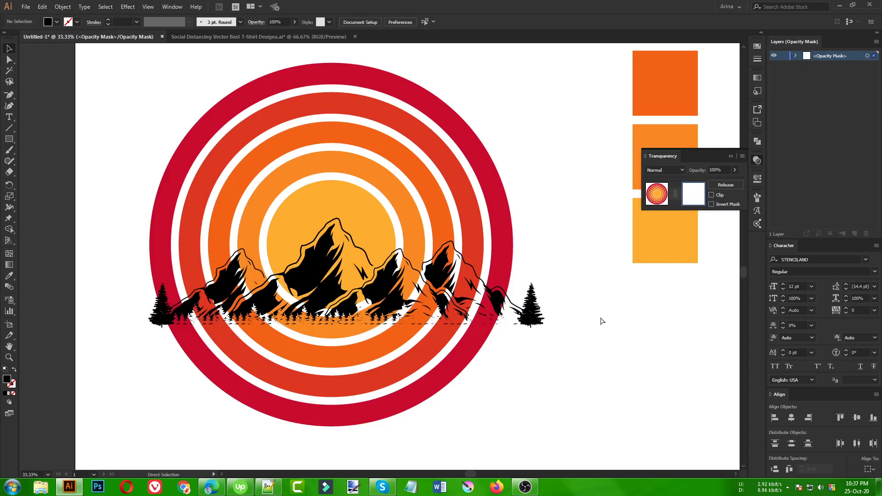
key(ctrl+f)
click(555, 263)
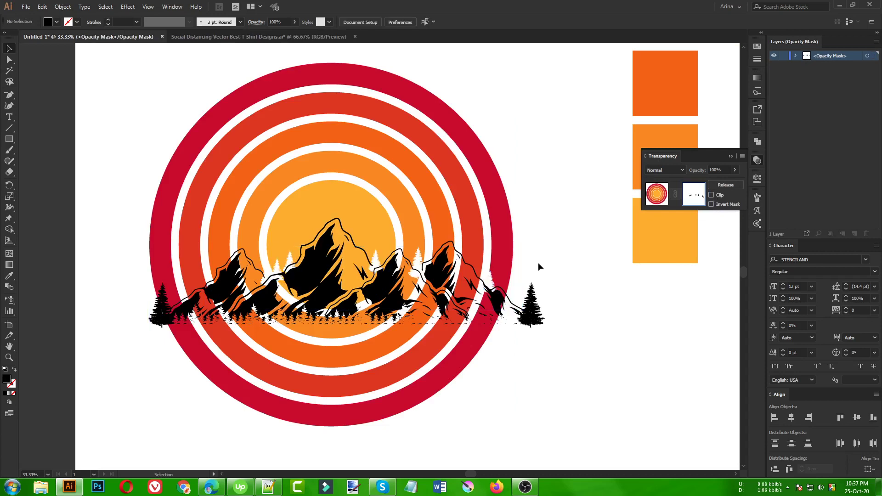
Check the knocked-out trees in the mask and leave opacity mask editing, returning to the circle artwork
scroll(283, 275, up, 1)
click(277, 271)
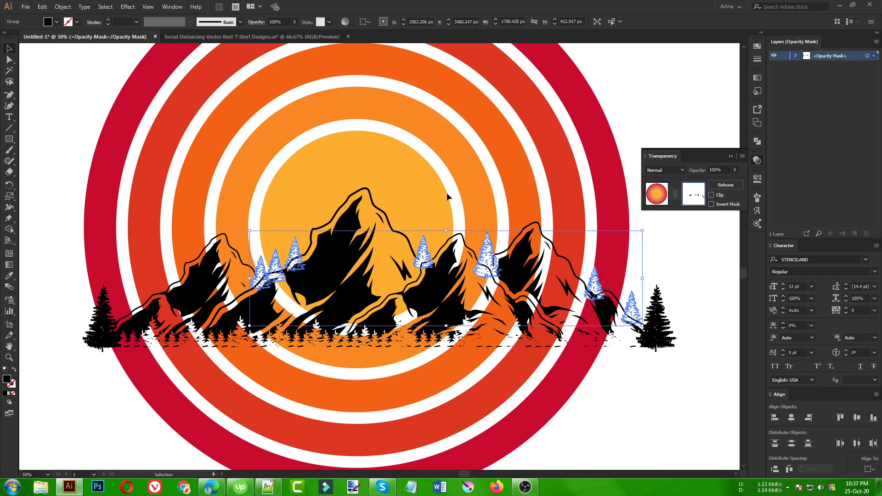
click(67, 207)
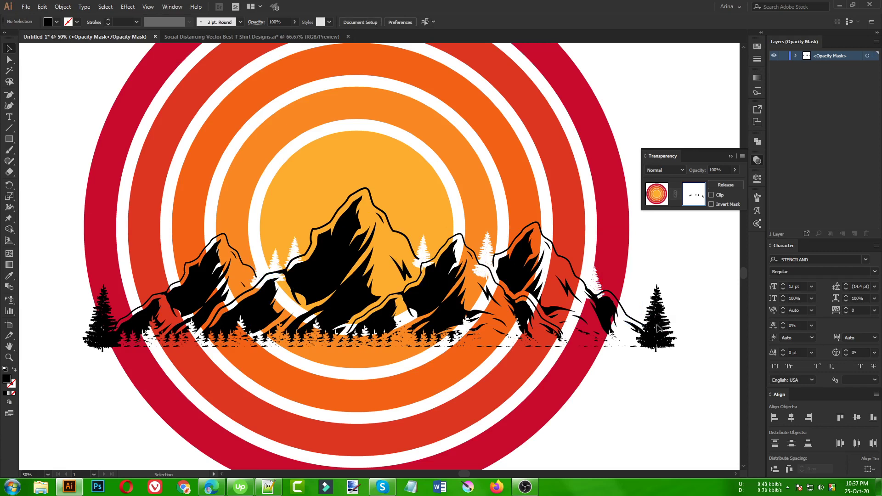
click(660, 196)
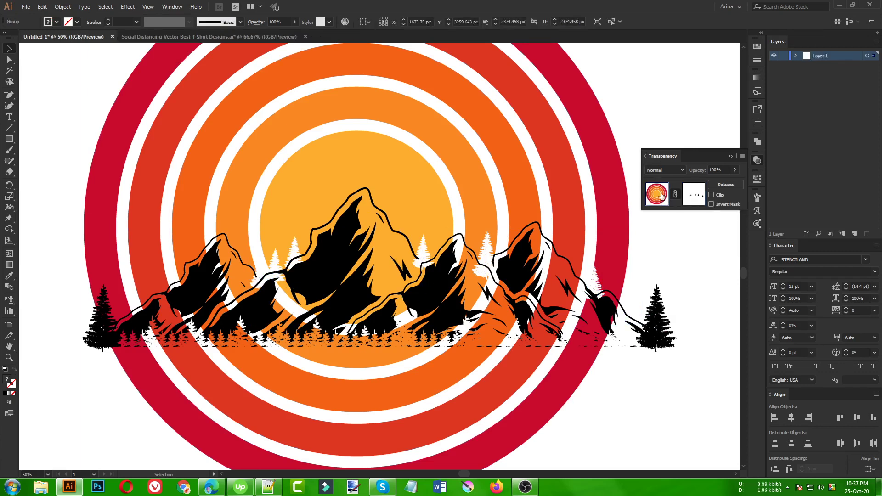
Isolate the mountain group, shift its right-hand pine inward onto the circle's edge and enlarge it to about 251 × 414 px
double_click(663, 321)
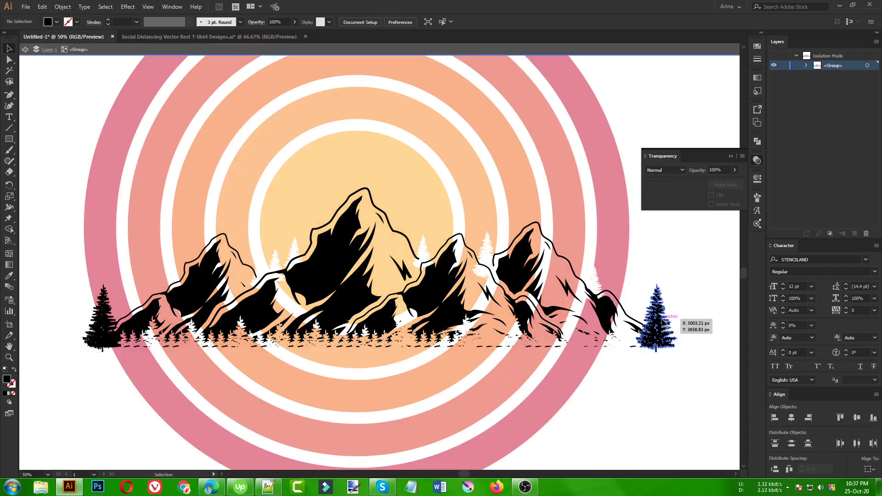
drag(664, 321, 622, 327)
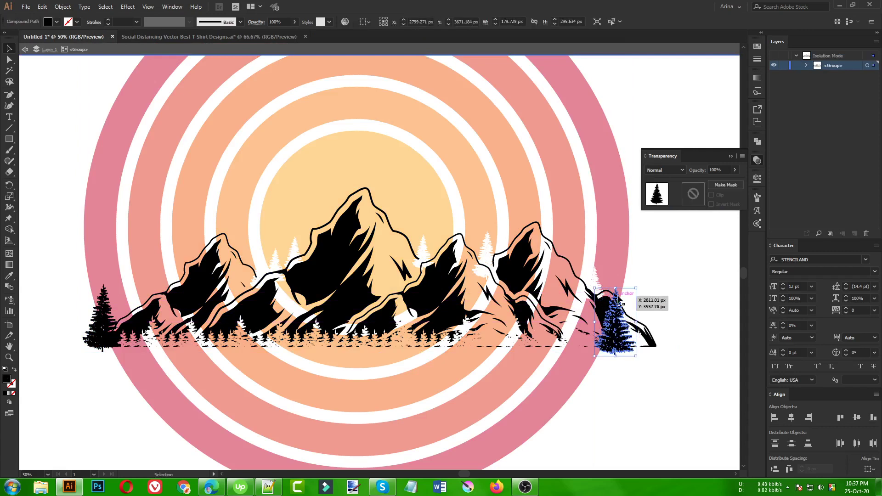
drag(636, 288, 644, 261)
drag(627, 317, 629, 313)
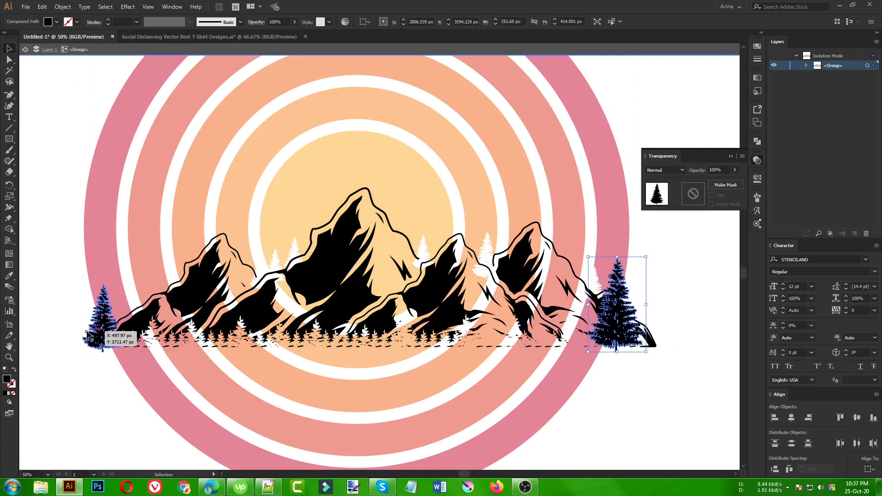
Enlarge the left-hand pine to about 251 × 414 px and place it over the left edge of the outer circle
click(104, 329)
drag(103, 352, 104, 361)
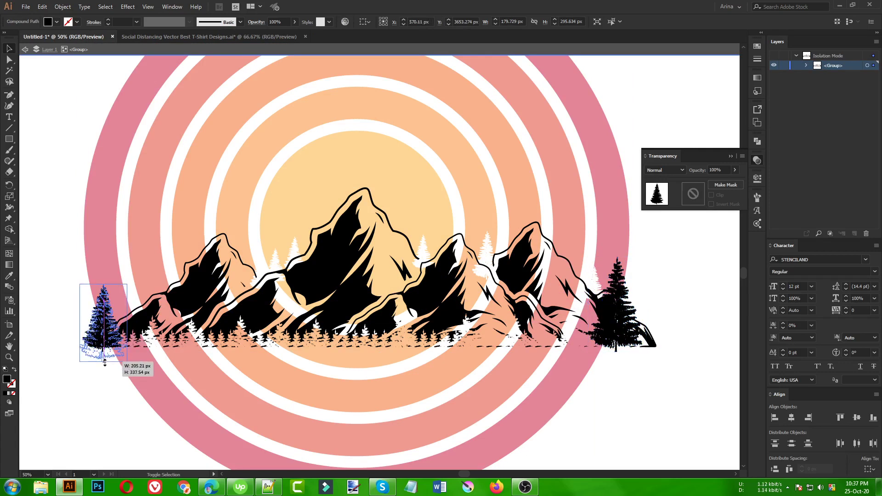
drag(104, 284, 104, 257)
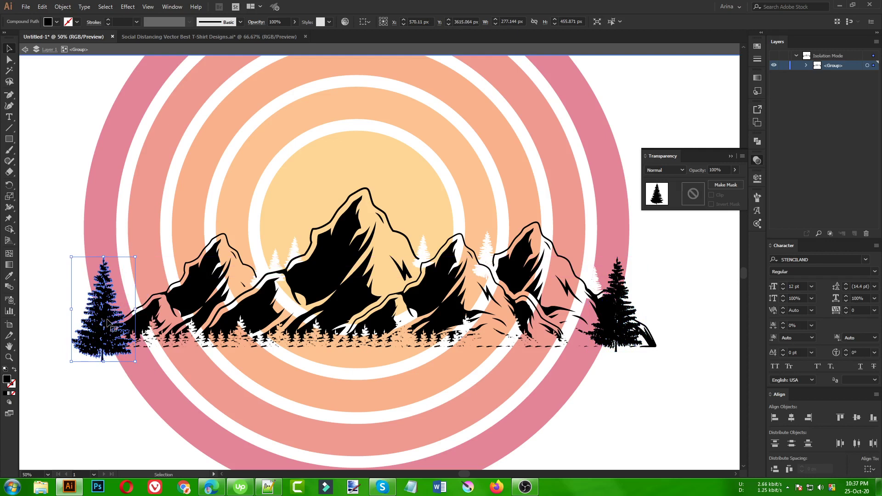
mouse_move(107, 323)
mouse_down()
mouse_move(344, 322)
mouse_move(613, 340)
mouse_move(619, 323)
mouse_move(113, 328)
mouse_up()
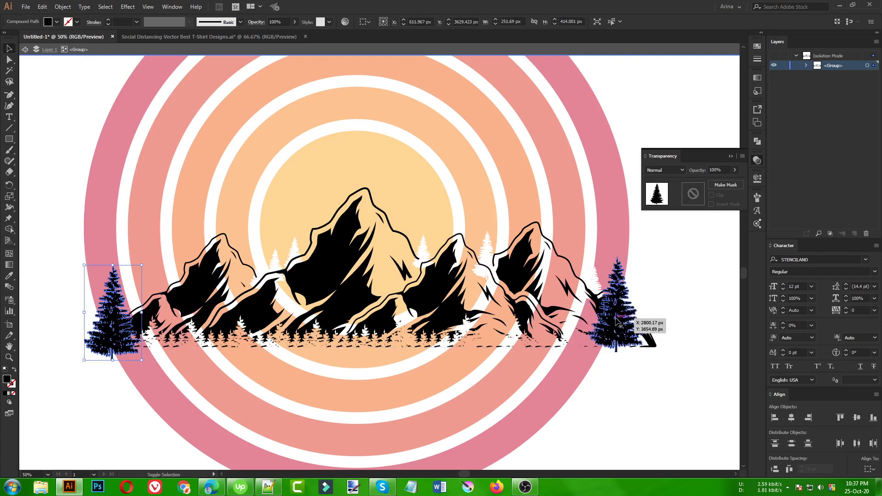
Align the two large pines along their bottom edges and exit the group's isolation mode
shift+click(628, 338)
click(444, 22)
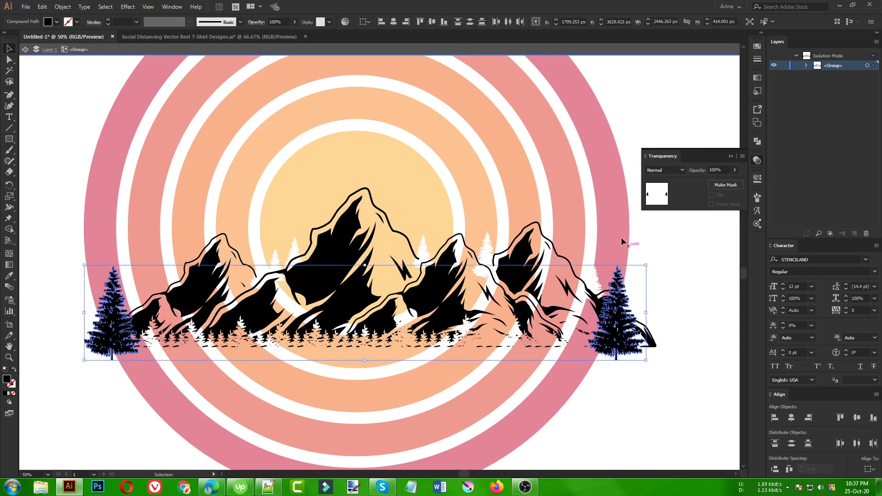
click(674, 271)
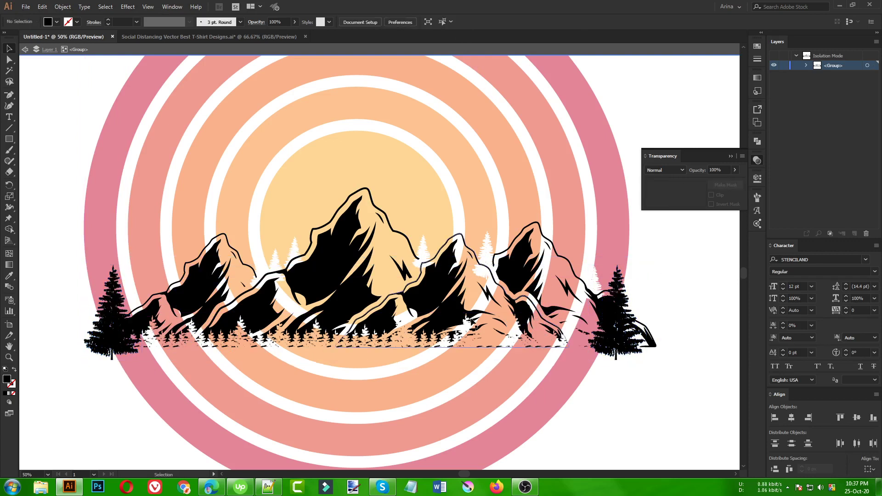
key(ctrl+minus)
double_click(547, 332)
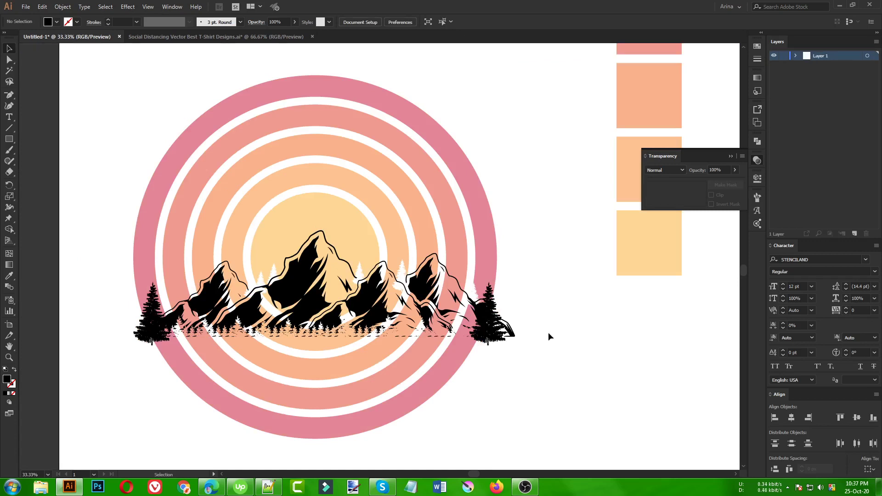
Try to enlarge the mountain and pine artwork to about 3573 × 1077 px from its center
click(301, 280)
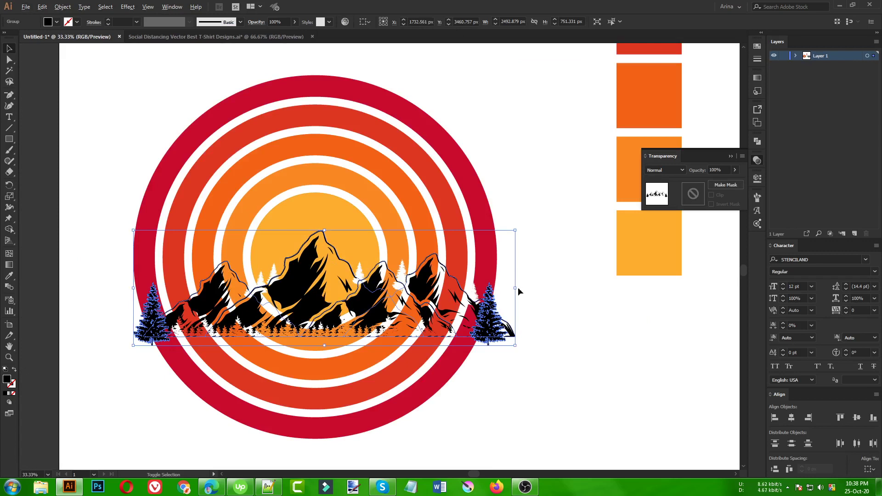
drag(515, 288, 599, 300)
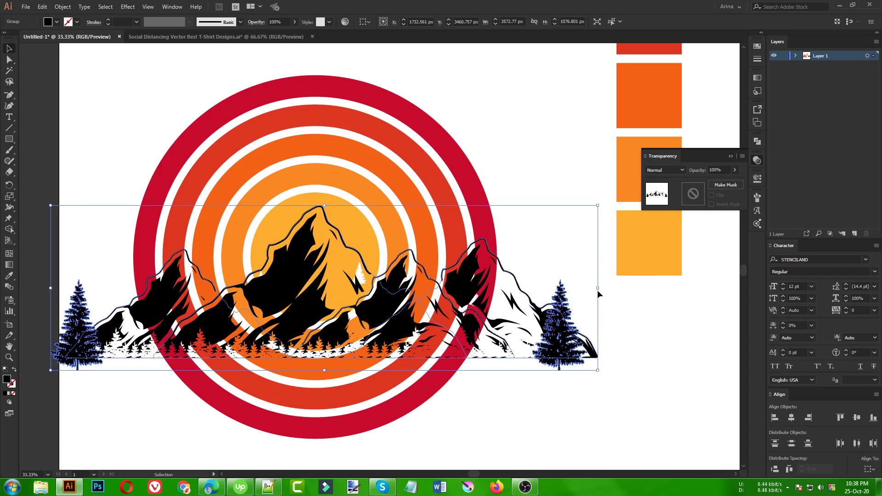
key(ctrl+z)
click(561, 246)
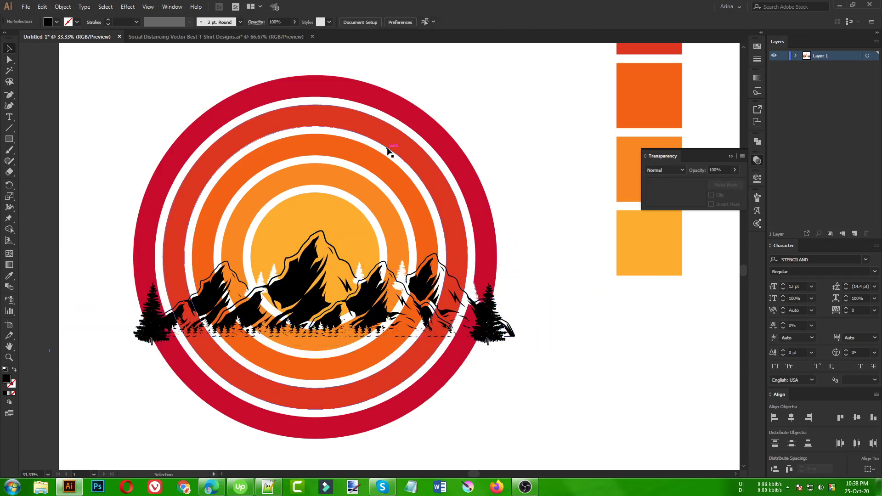
Select the mountain and pine group and examine the spacing around the mountains in the "I'D HIKE THAT" reference image
click(302, 277)
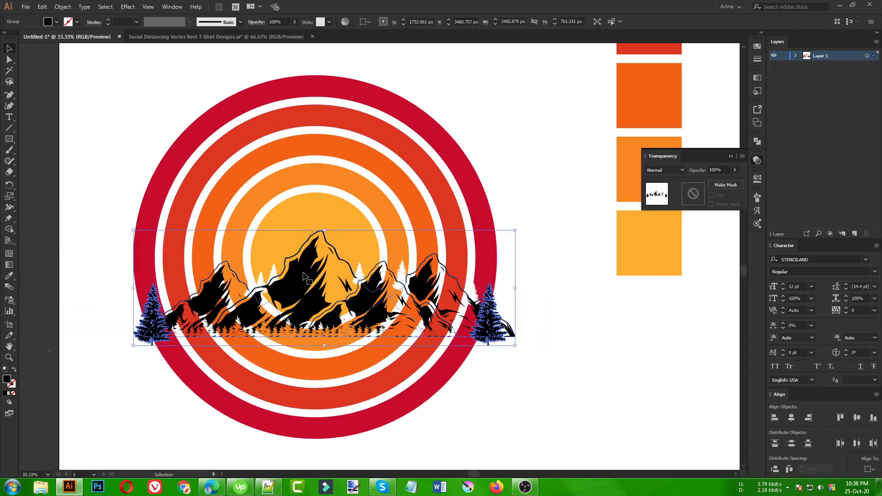
click(496, 418)
click(306, 271)
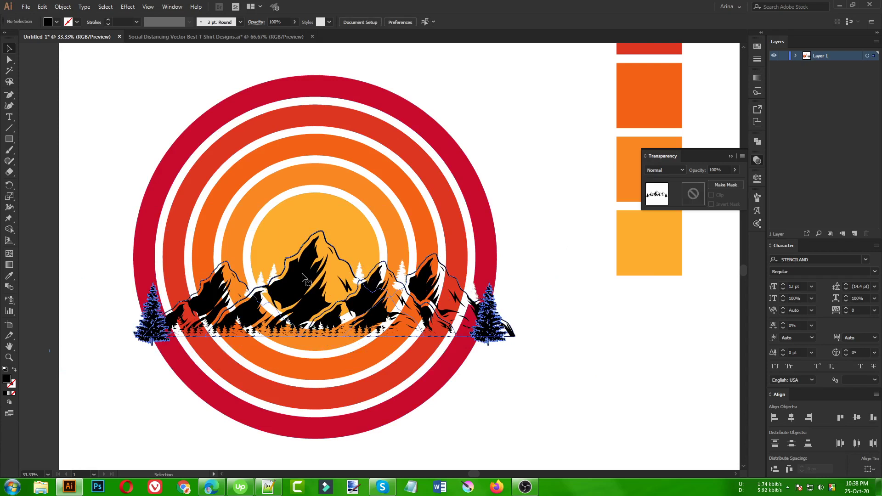
scroll(312, 243, up, 1)
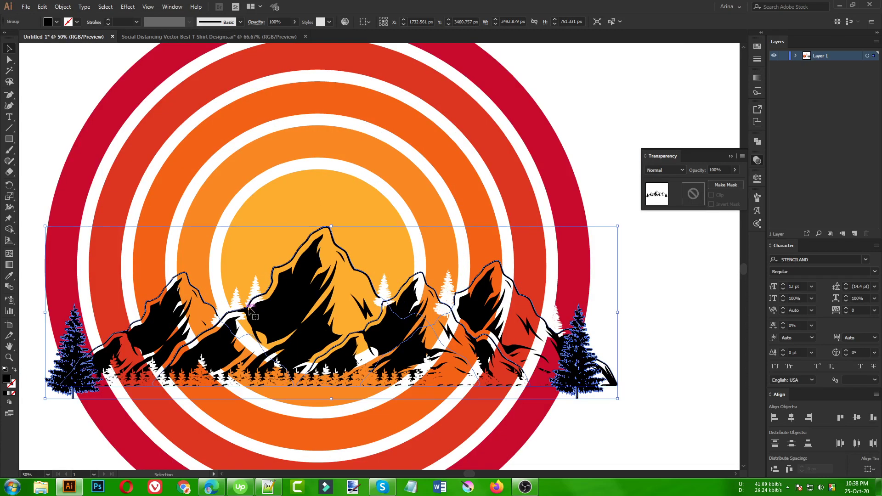
scroll(204, 289, down, 3)
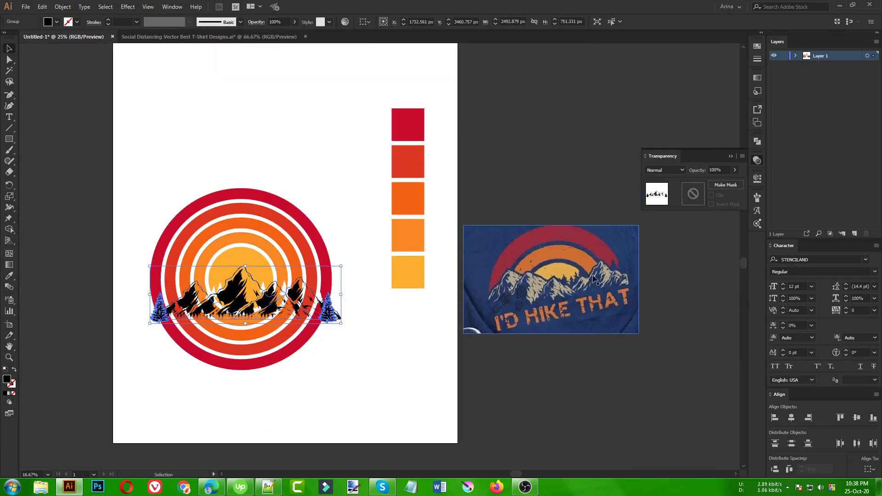
scroll(592, 278, up, 1)
scroll(593, 278, up, 1)
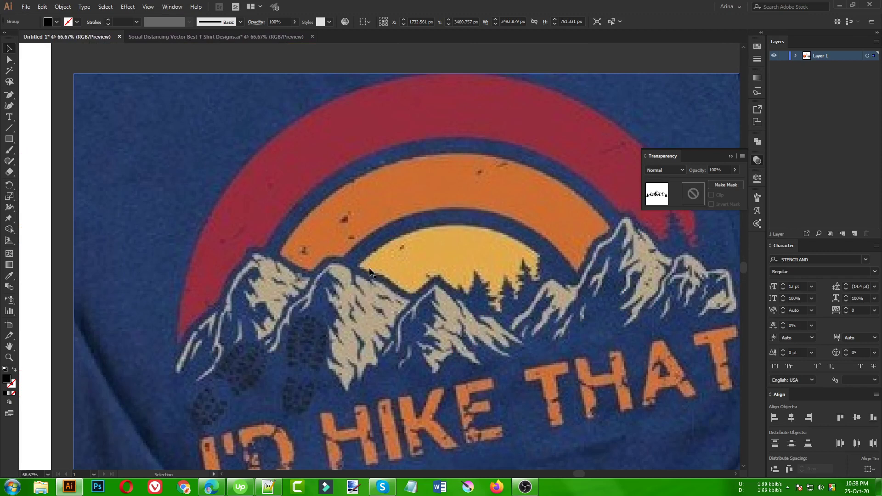
scroll(510, 342, down, 4)
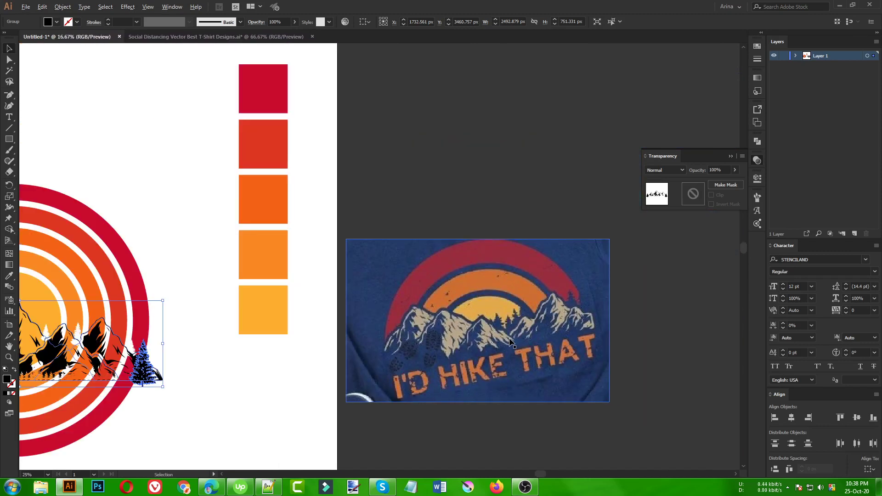
scroll(241, 362, up, 2)
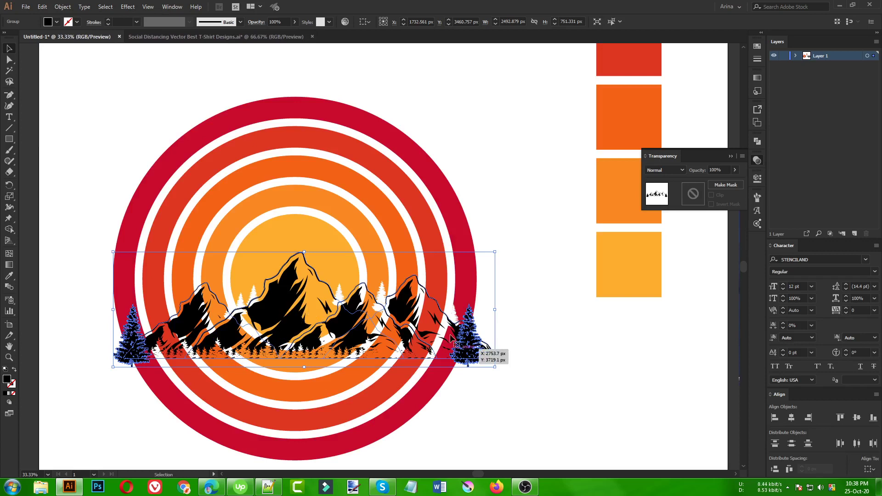
Offset the paths of the mountain and pine group by 15 px with miter joins and a miter limit of 4
click(64, 7)
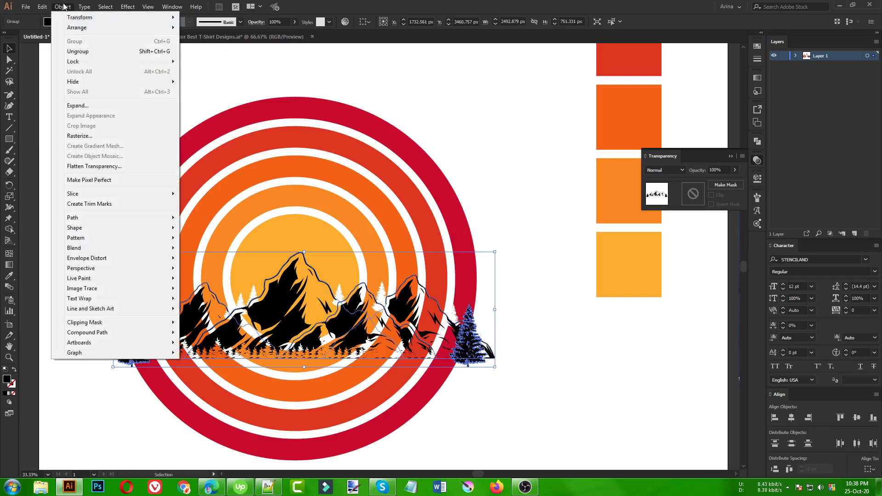
mouse_move(72, 217)
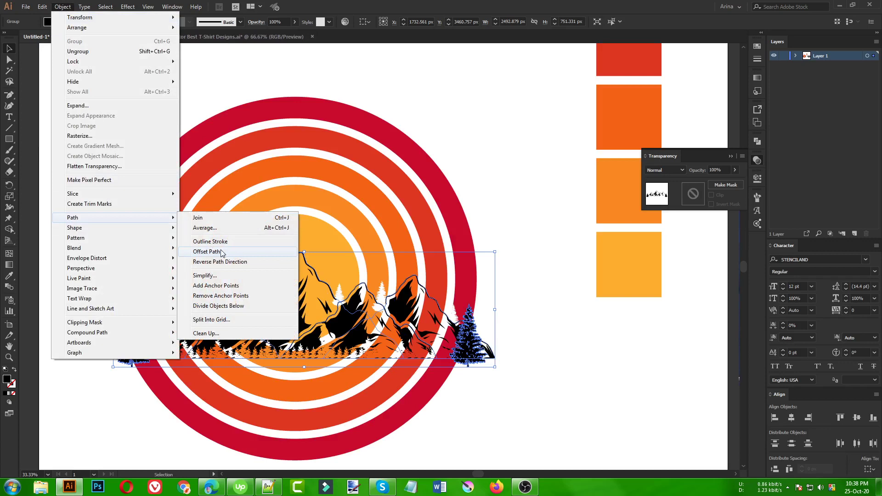
click(207, 252)
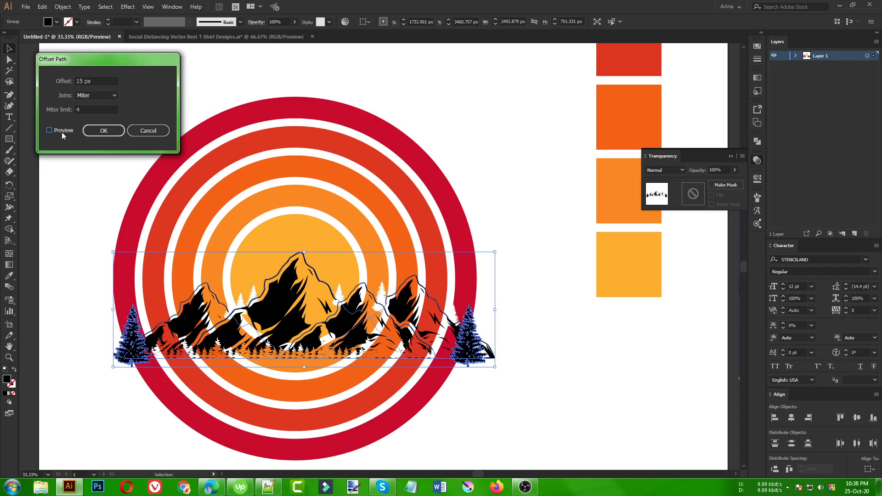
click(62, 131)
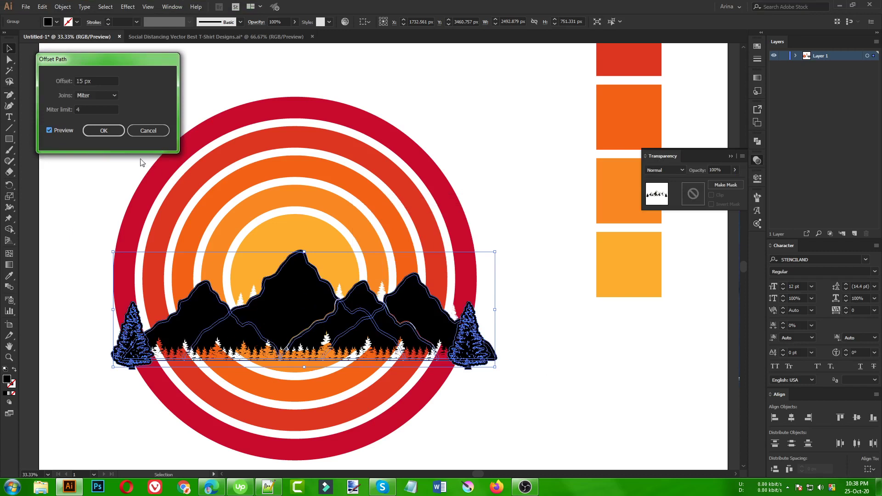
click(105, 131)
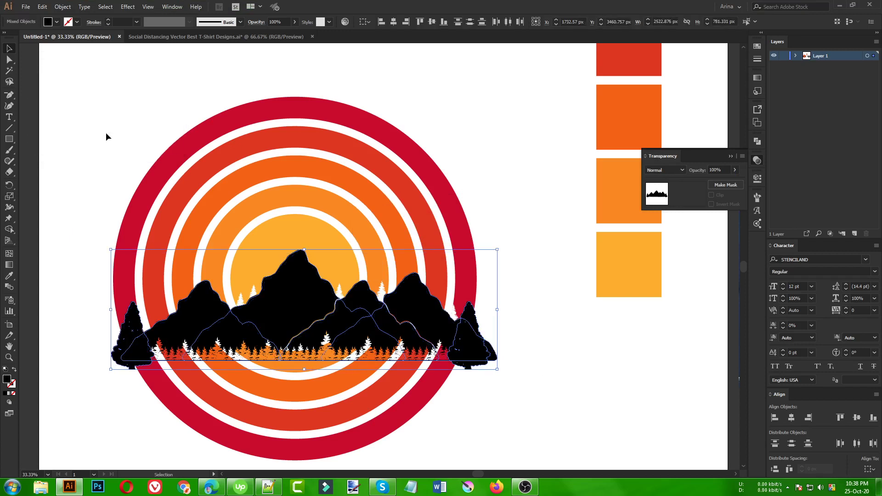
Cut the offset silhouettes and paste them in place into the concentric circles' opacity mask
key(ctrl+z)
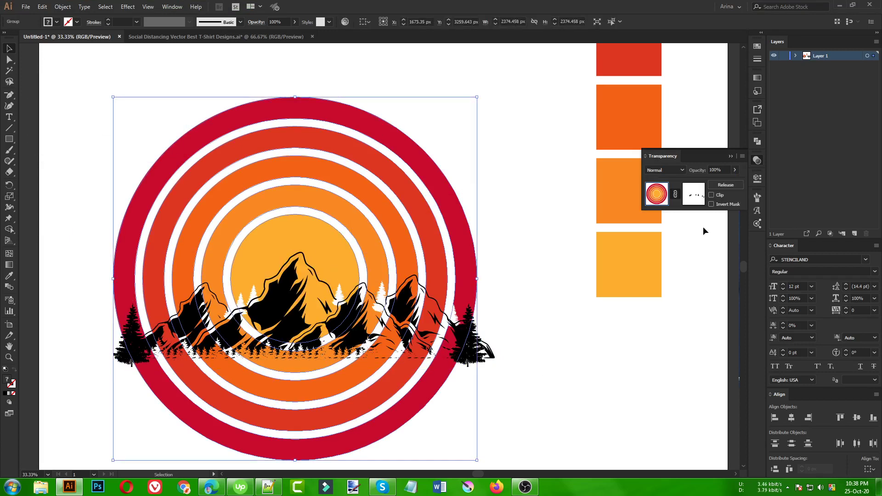
click(696, 198)
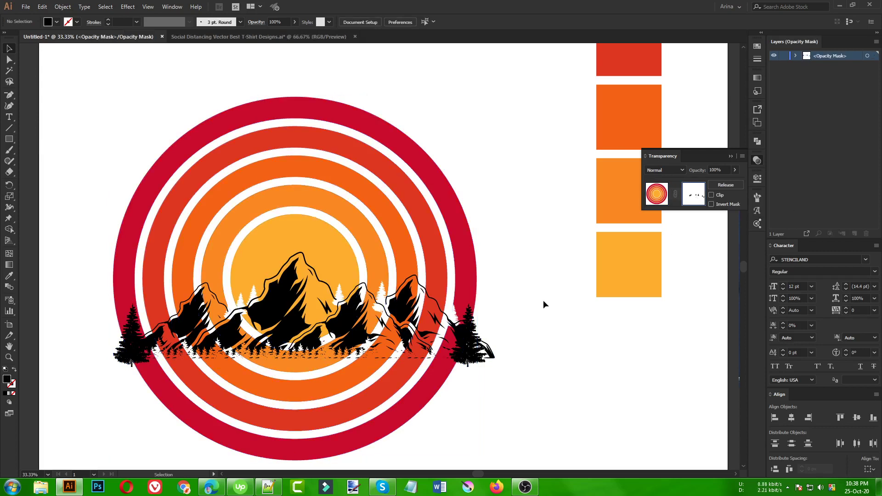
key(ctrl+f)
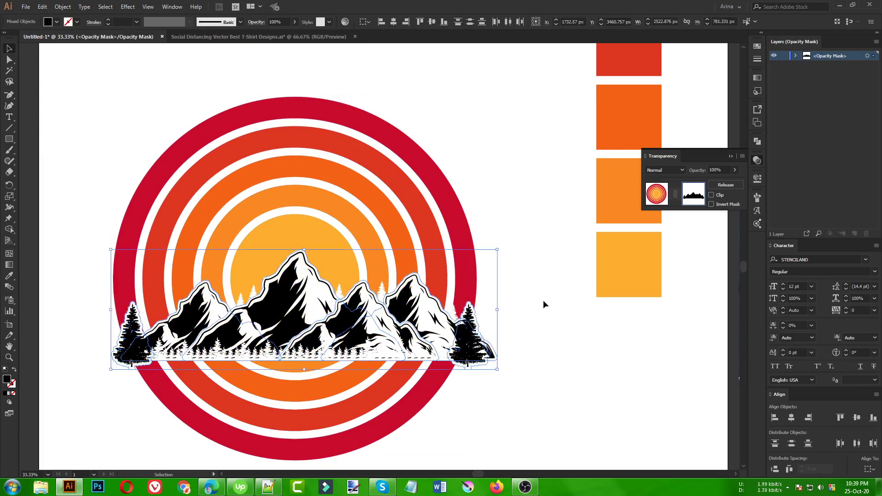
click(543, 305)
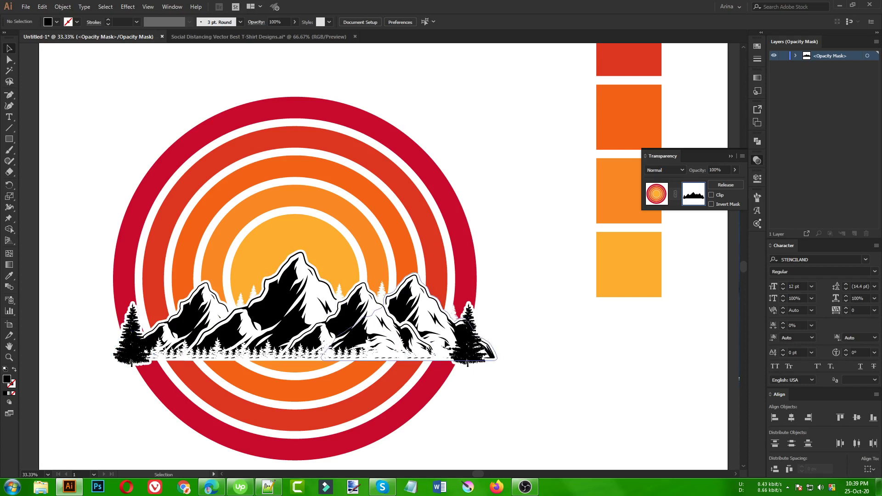
Try to hide the circles below the mountains with a black rectangle about 3264 × 848 px in the opacity mask
scroll(422, 327, down, 1)
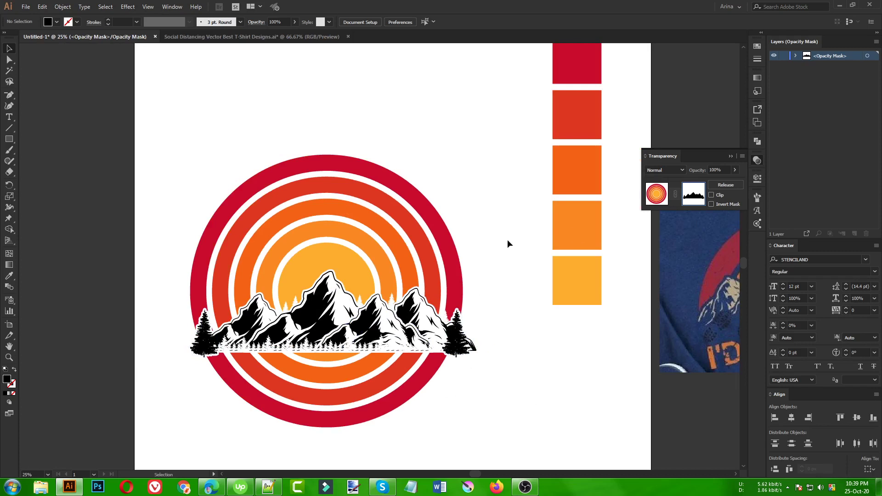
click(10, 138)
drag(505, 447, 131, 349)
key(v)
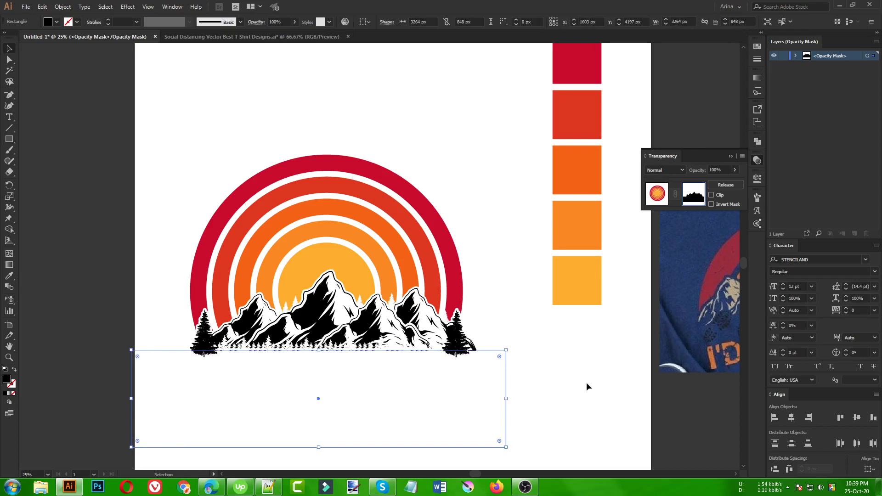
click(547, 370)
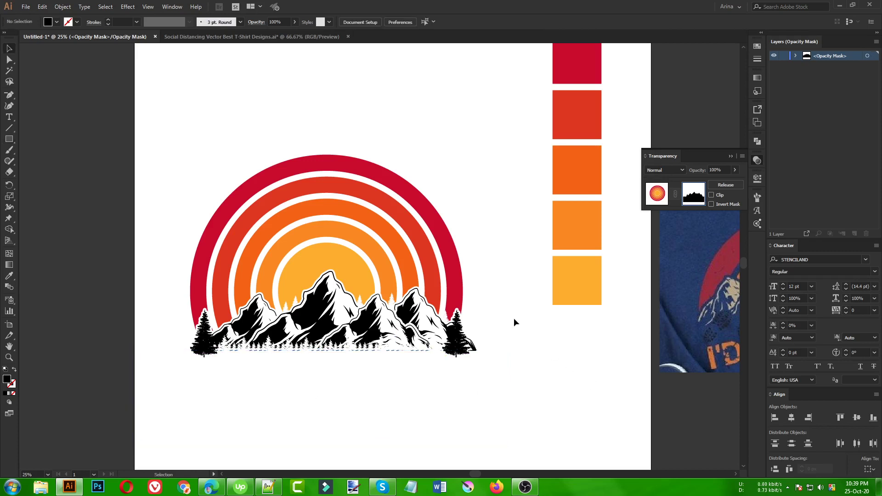
key(ctrl+=)
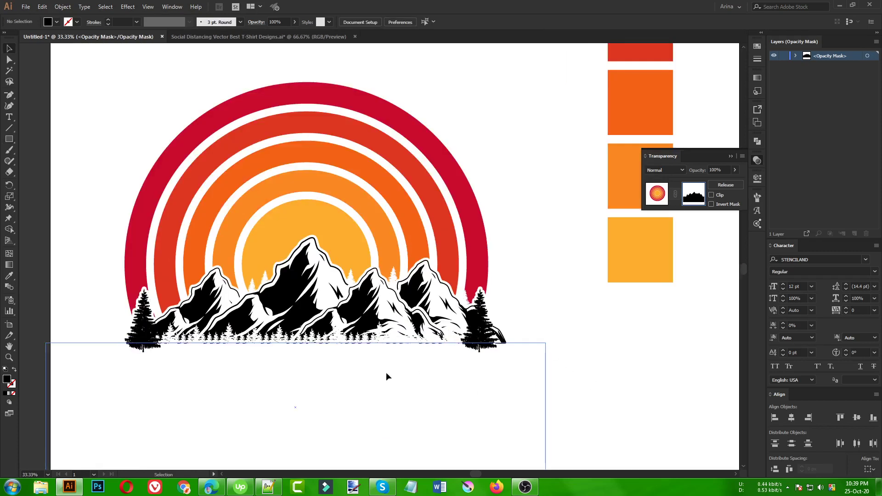
click(385, 376)
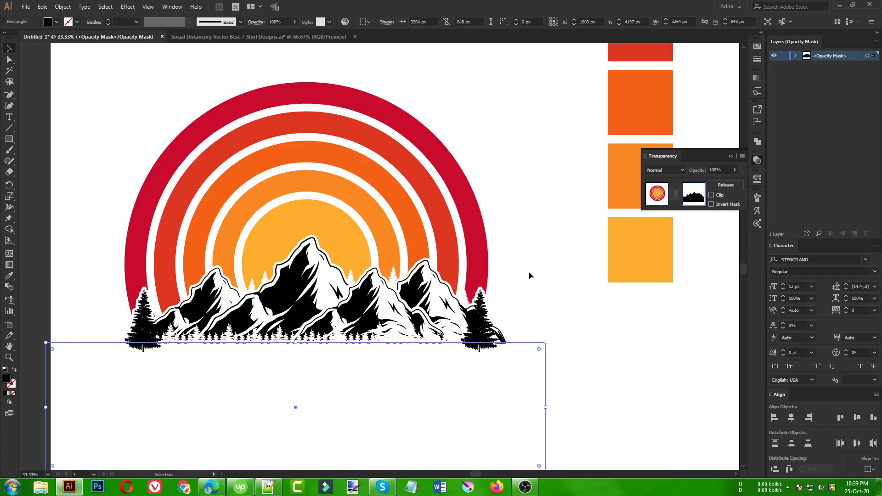
key(Delete)
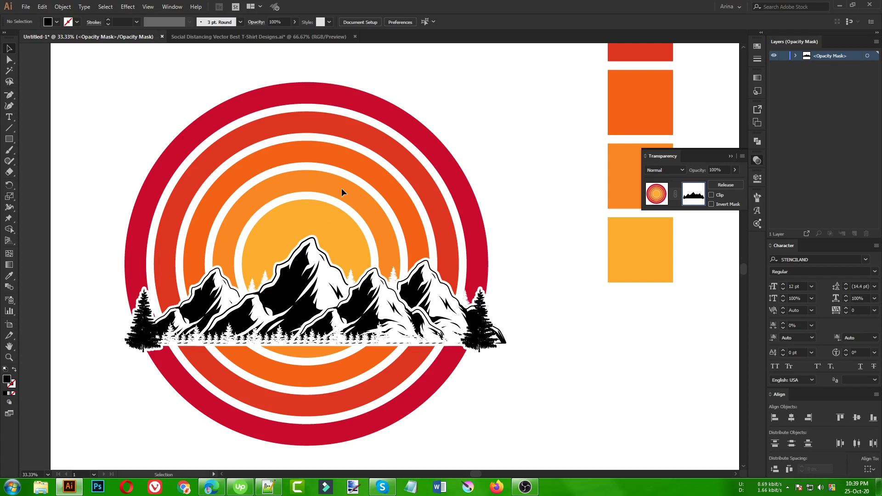
Leave the opacity mask and erase the part of the circles below the mountains' base with a rectangular Eraser area
click(658, 196)
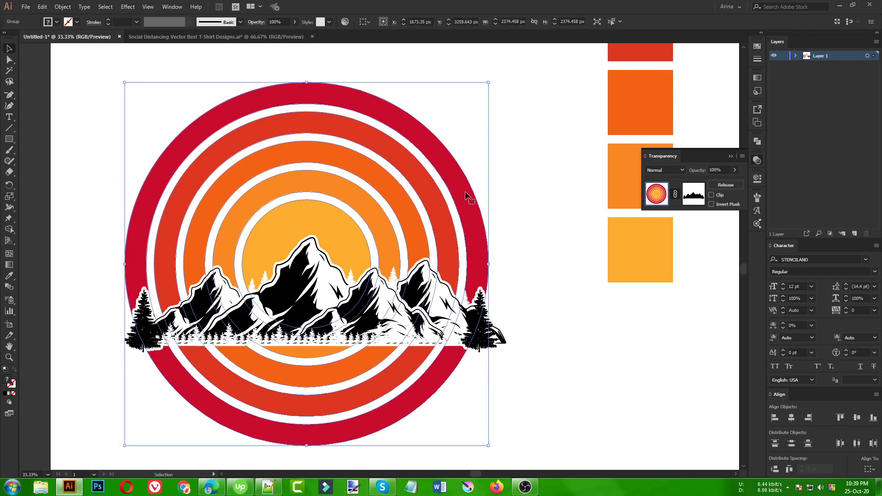
key(shift+e)
scroll(466, 349, down, 2)
mouse_move(505, 418)
mouse_down()
mouse_move(222, 351)
mouse_move(117, 311)
mouse_up()
key(v)
click(357, 364)
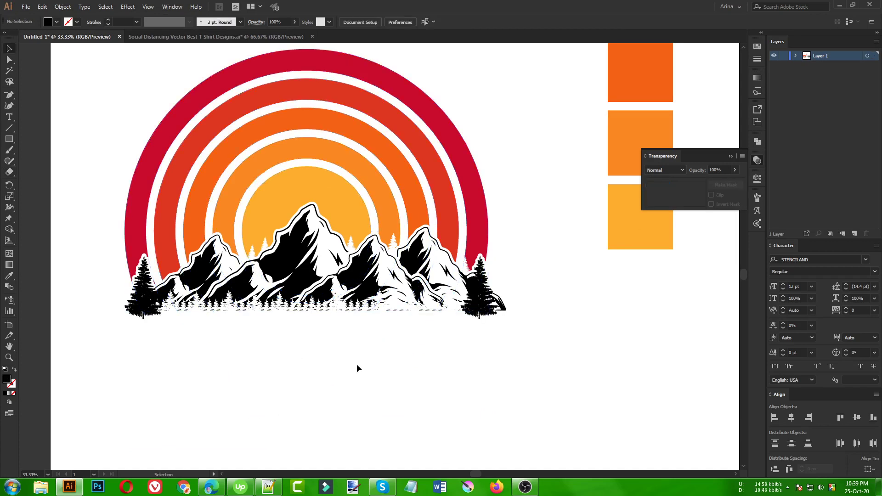
In the circles' opacity mask, ungroup the small background pines and enlarge those between the peaks, one to about 136 × 224 px
scroll(393, 338, down, 1)
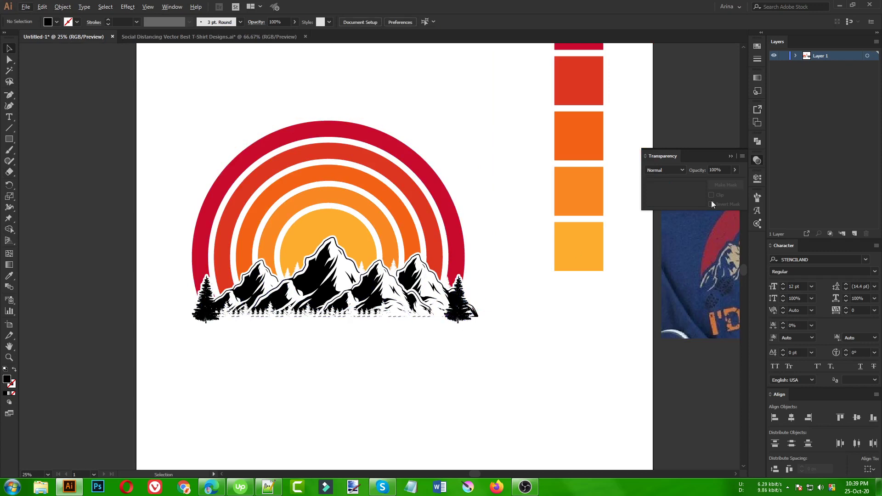
click(422, 221)
key(ctrl+equal)
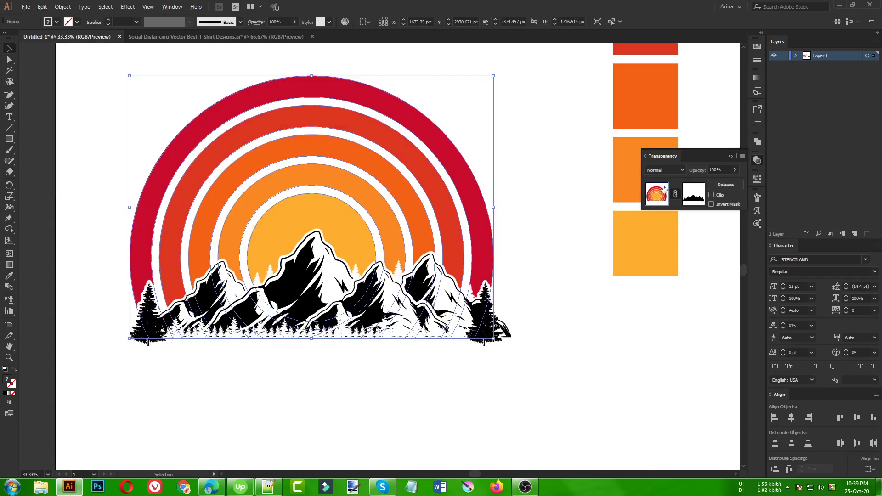
click(705, 195)
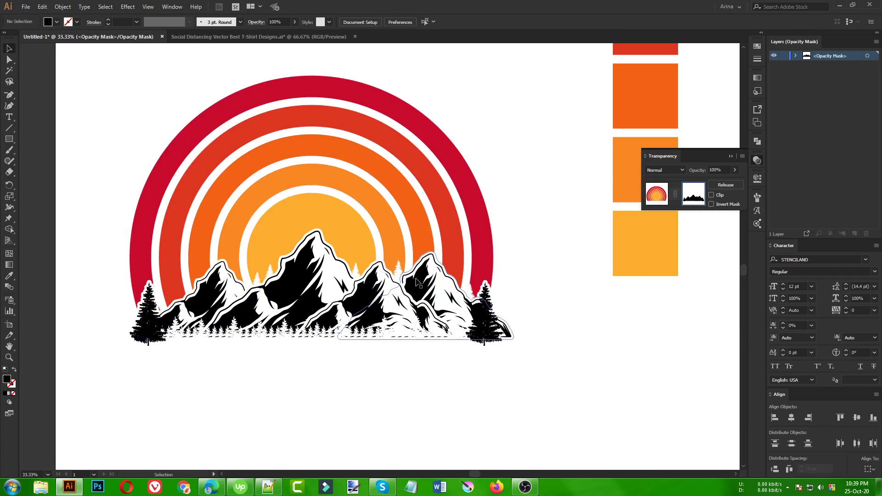
click(399, 270)
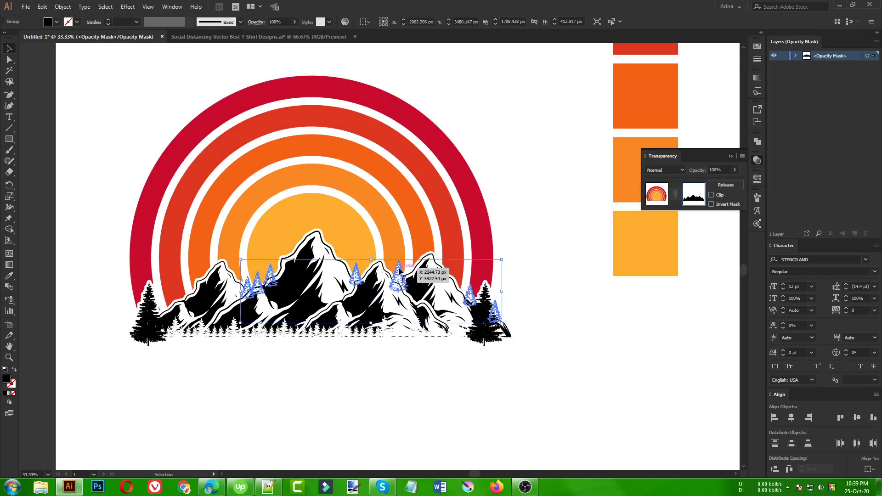
right_click(399, 268)
click(447, 369)
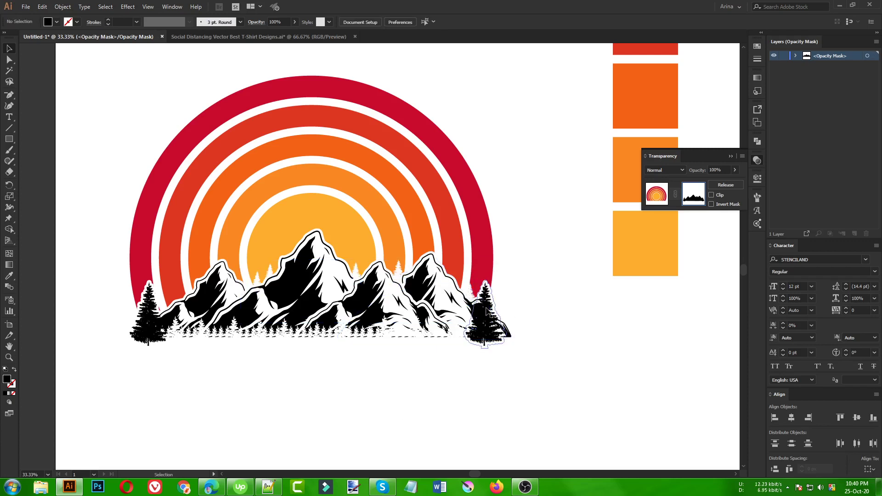
drag(467, 296, 400, 263)
drag(399, 260, 257, 260)
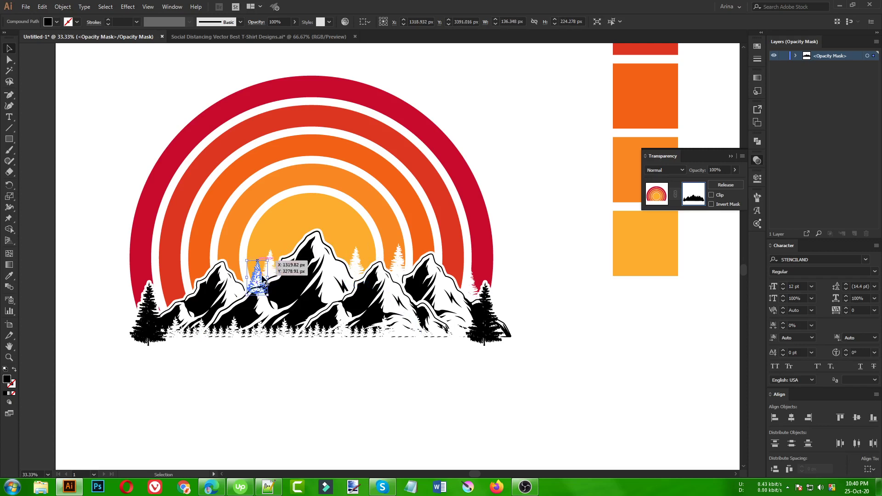
Place small knocked-out pines along the outer slope of the left-hand mountain, with the one near its peak about 98 × 161 px
click(242, 300)
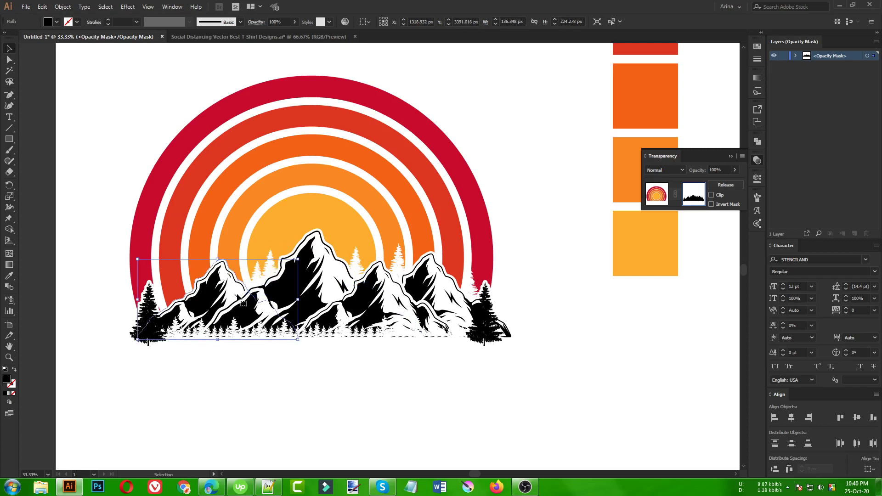
scroll(246, 298, up, 2)
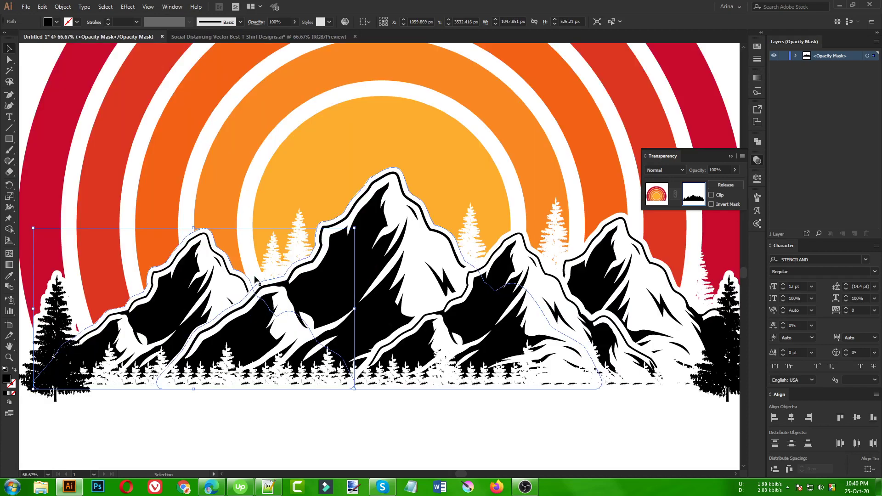
click(253, 282)
drag(252, 259, 172, 253)
key(ctrl+minus)
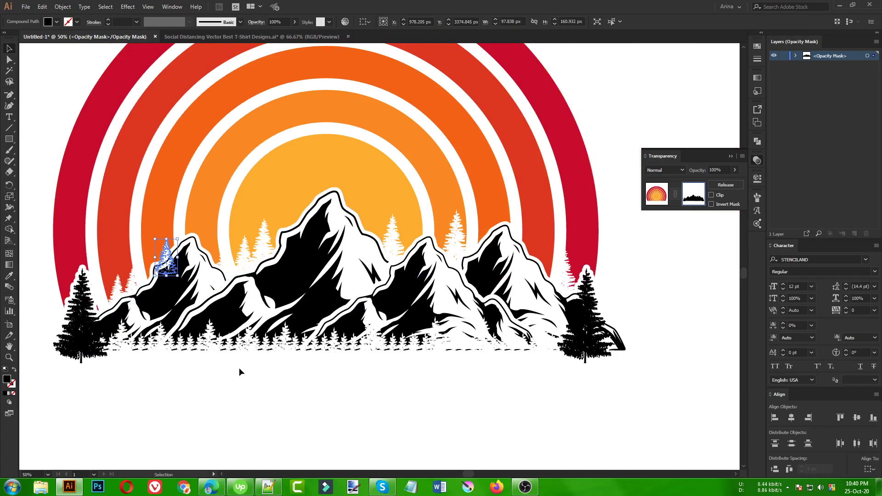
click(239, 367)
key(ctrl+minus)
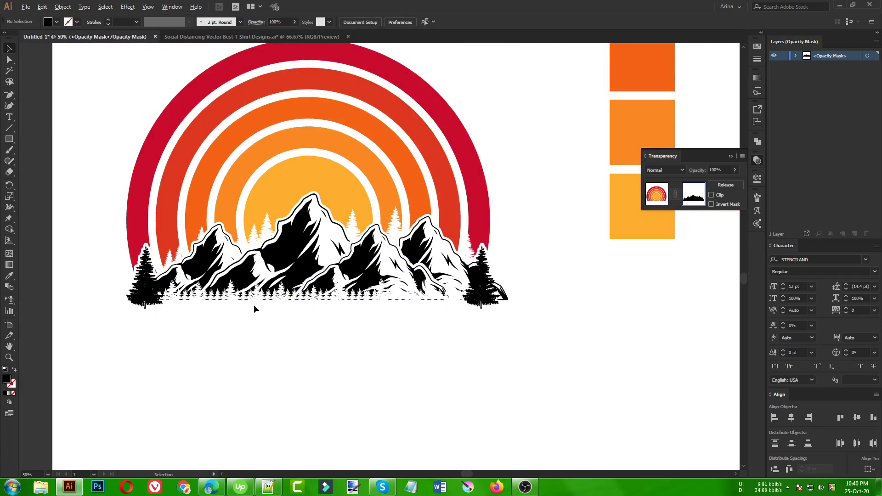
scroll(253, 305, up, 1)
scroll(254, 305, down, 1)
scroll(356, 343, up, 2)
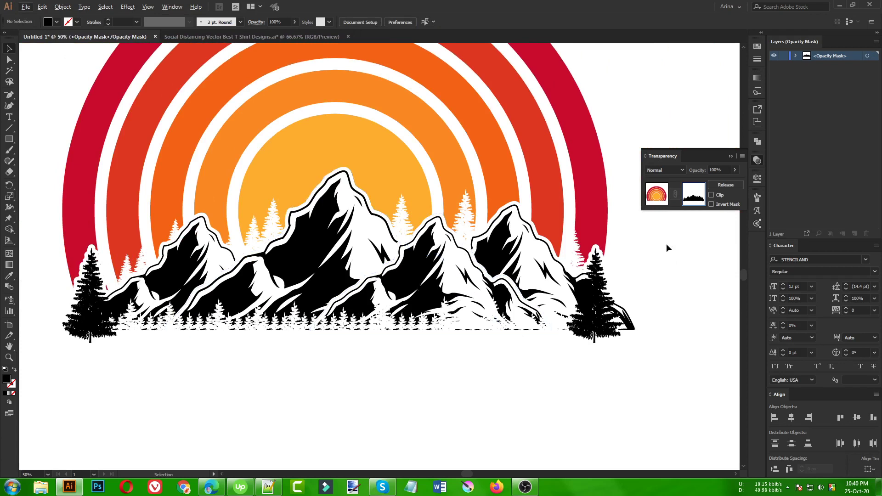
Leave the circles' opacity mask and open the opacity mask of the mountain group for editing
click(657, 198)
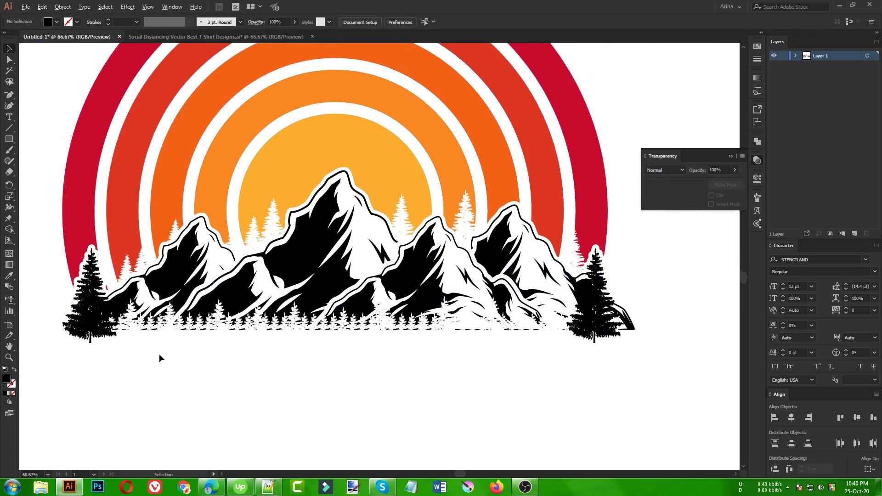
scroll(159, 354, up, 1)
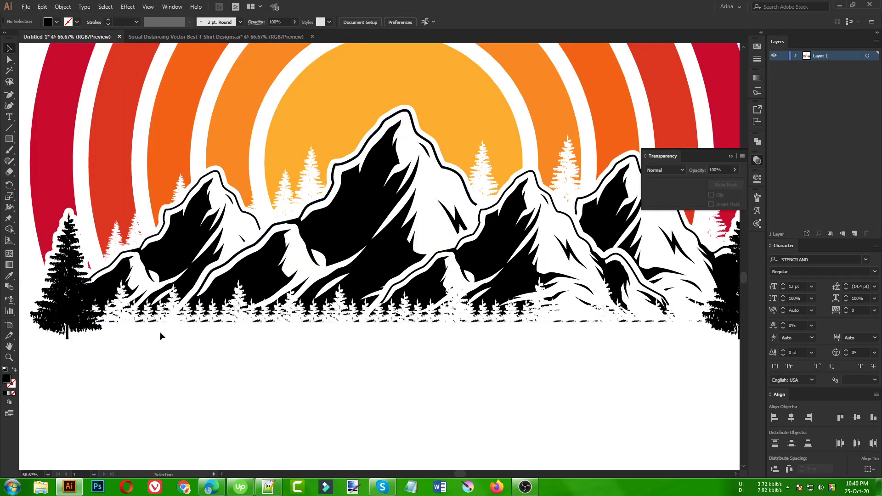
scroll(153, 359, up, 1)
click(161, 297)
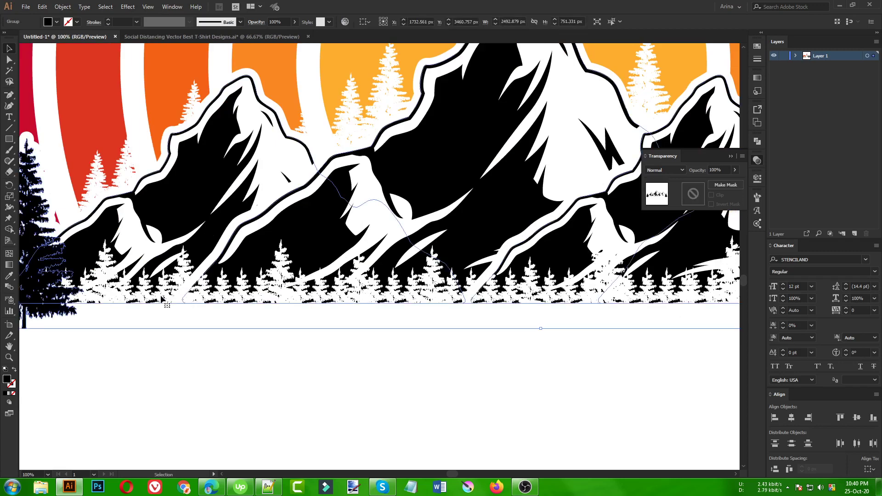
double_click(499, 223)
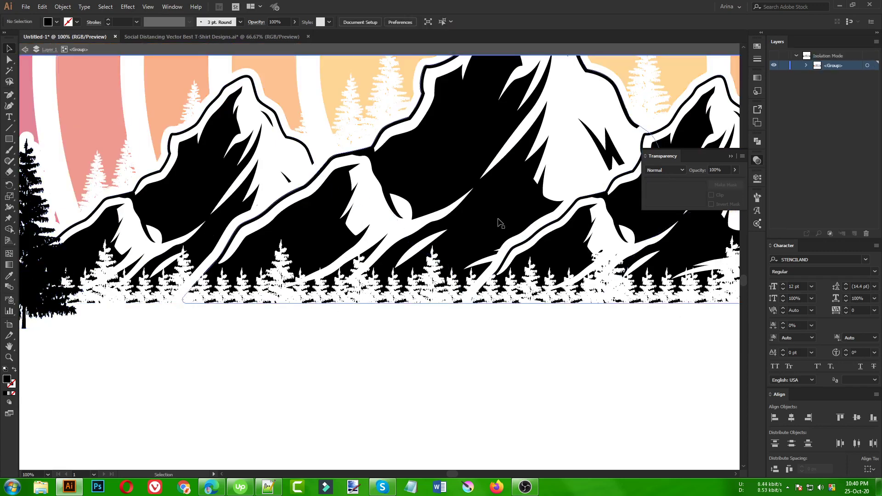
click(725, 185)
click(696, 196)
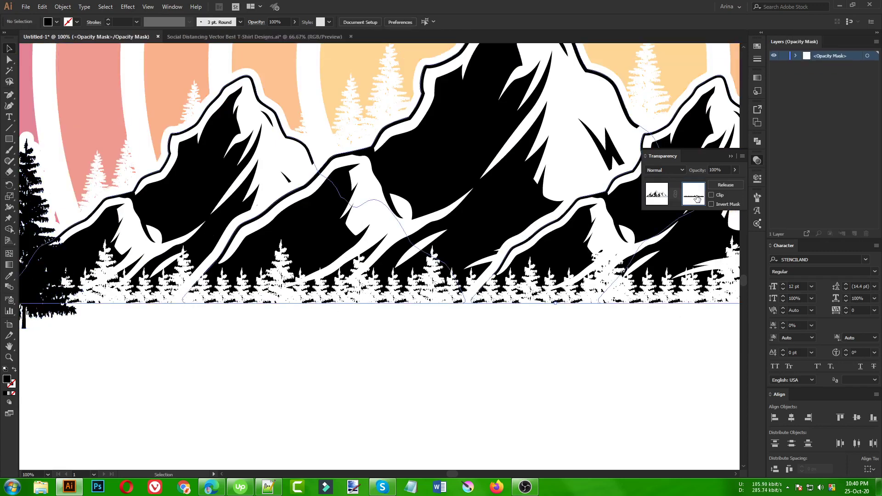
click(186, 281)
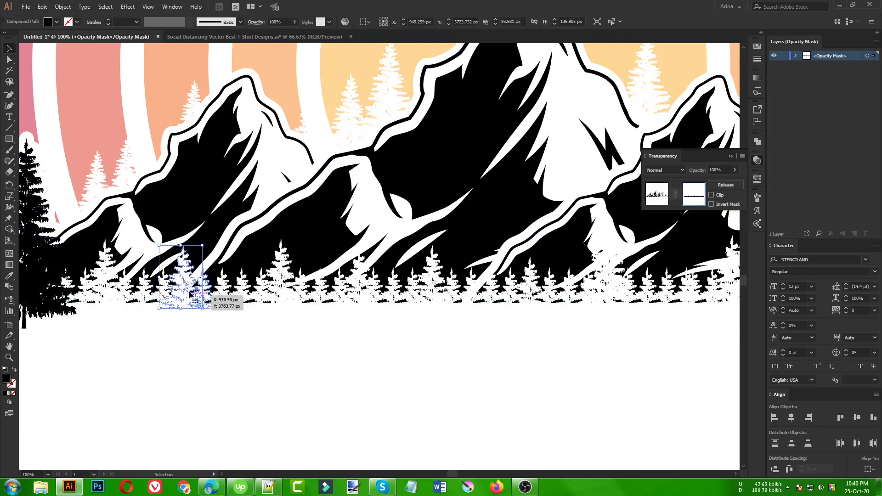
click(295, 361)
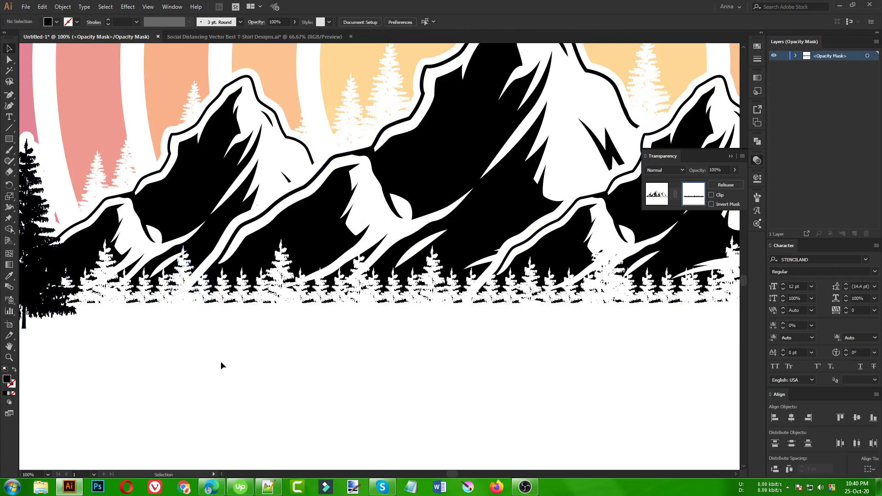
Draw black freehand Pencil shapes along the mountains' base in the mask to hide its ragged edge, one about 524 × 68 px
key(n)
mouse_move(93, 317)
mouse_down()
mouse_move(65, 301)
mouse_move(283, 300)
mouse_move(87, 321)
mouse_up()
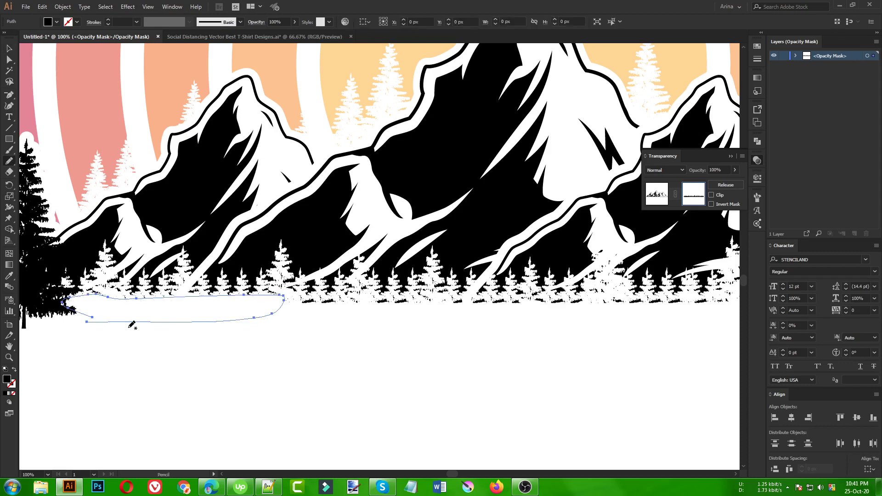
mouse_move(304, 297)
mouse_down()
mouse_move(512, 299)
mouse_move(459, 318)
mouse_move(324, 330)
mouse_move(300, 299)
mouse_up()
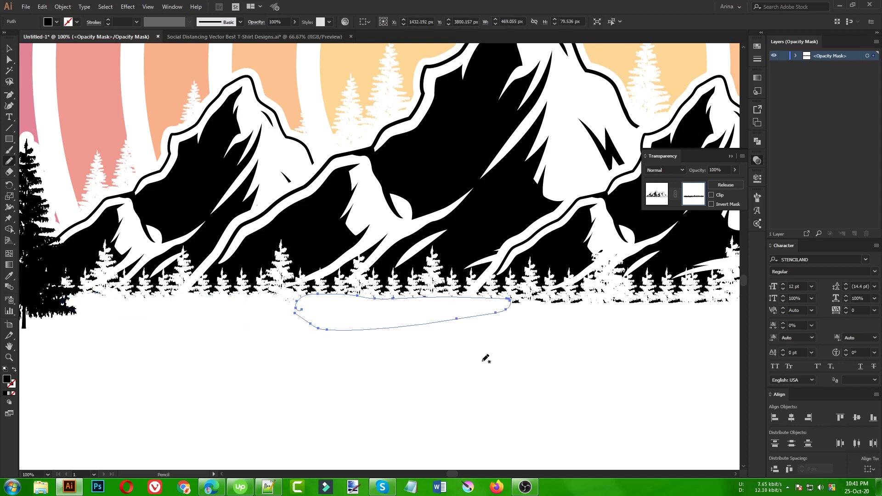
drag(482, 356, 266, 365)
mouse_move(326, 314)
mouse_down()
mouse_move(289, 308)
mouse_move(317, 296)
mouse_move(377, 299)
mouse_move(375, 314)
mouse_move(333, 322)
mouse_up()
mouse_move(417, 314)
mouse_down()
mouse_move(400, 314)
mouse_move(406, 301)
mouse_move(601, 297)
mouse_move(571, 315)
mouse_move(406, 322)
mouse_up()
key(space)
drag(442, 348, 263, 345)
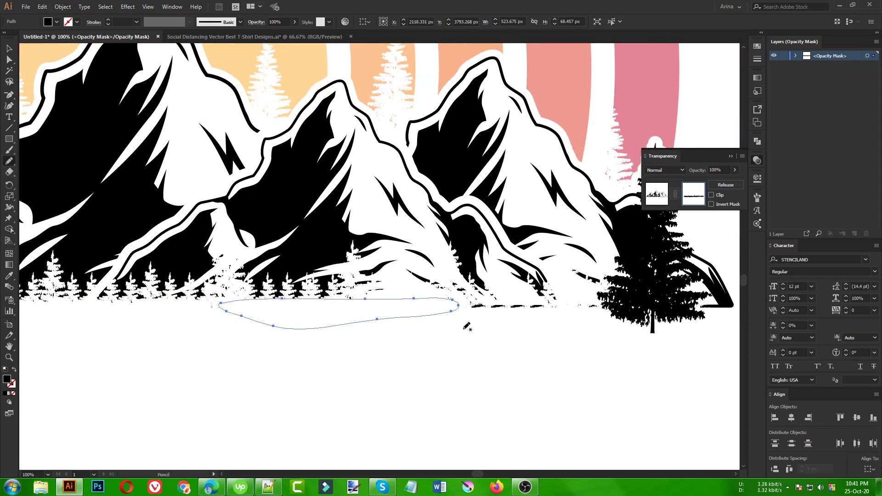
mouse_move(561, 317)
mouse_down()
mouse_move(606, 310)
mouse_move(581, 301)
mouse_move(478, 302)
mouse_move(506, 316)
mouse_move(569, 314)
mouse_up()
Leave the mountains' opacity mask and return to the normal artwork with nothing selected
key(ctrl+minus)
key(ctrl+minus)
key(ctrl+minus)
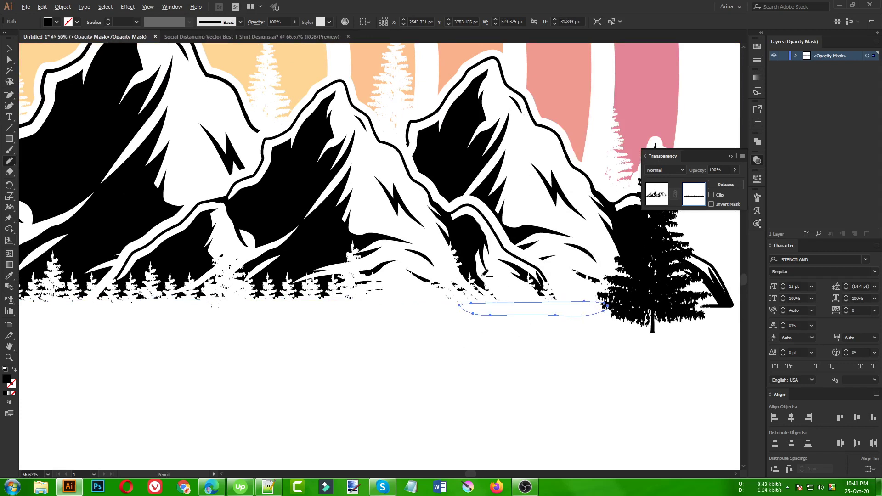
key(v)
click(398, 344)
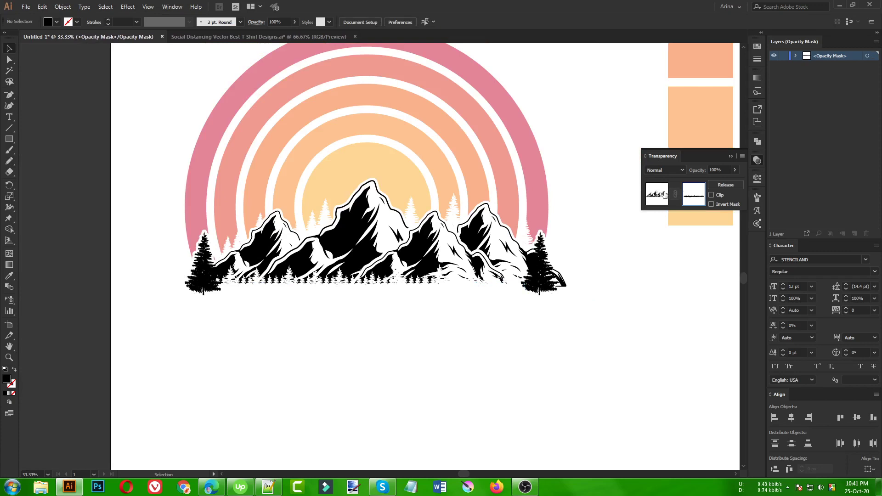
click(663, 194)
click(383, 345)
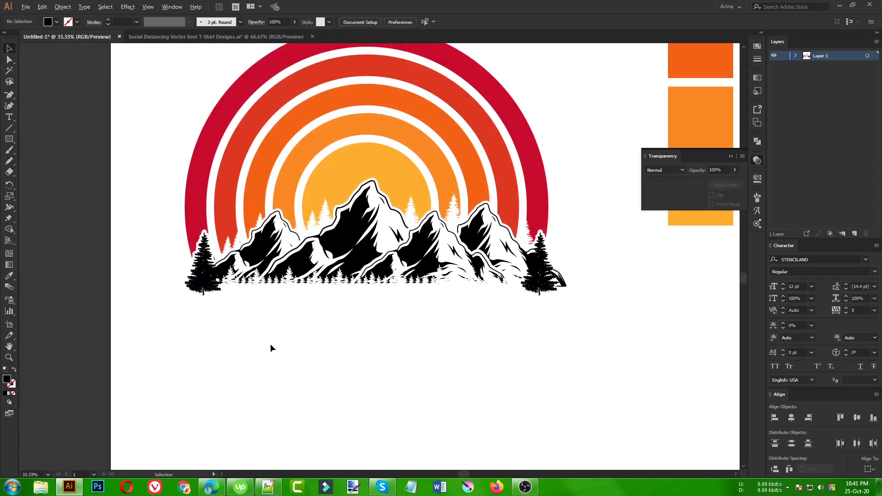
Try recolouring the mountains and large pines with the middle ring's orange, followed by the red of the second-outermost ring
key(ctrl+minus)
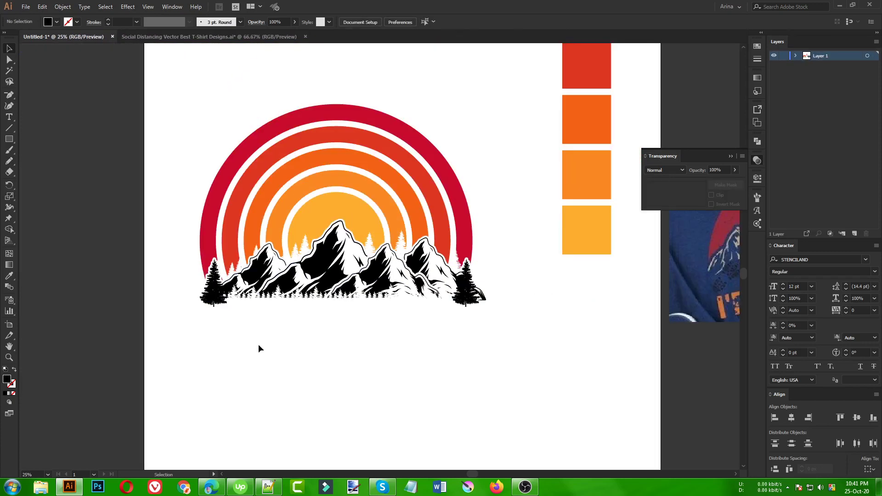
click(327, 262)
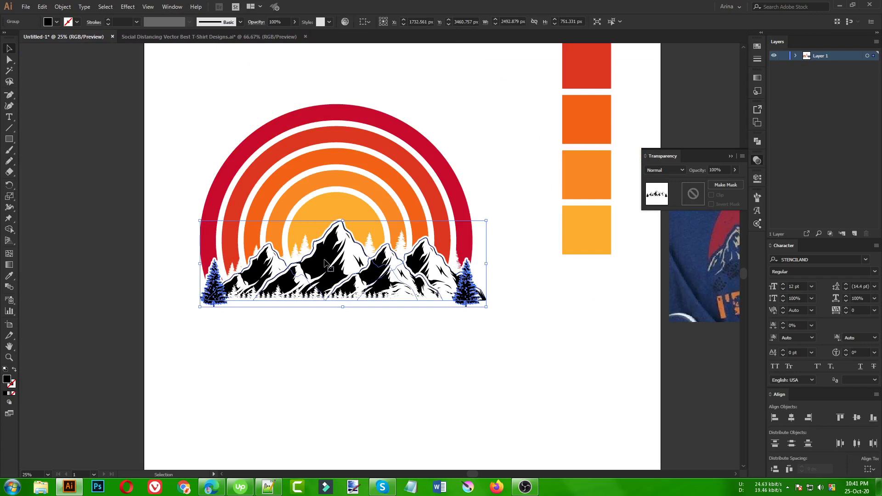
click(11, 72)
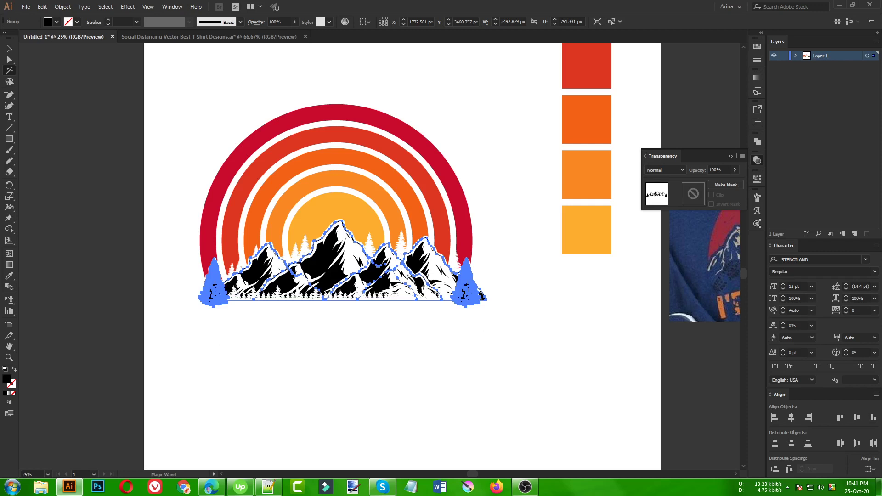
key(i)
click(349, 157)
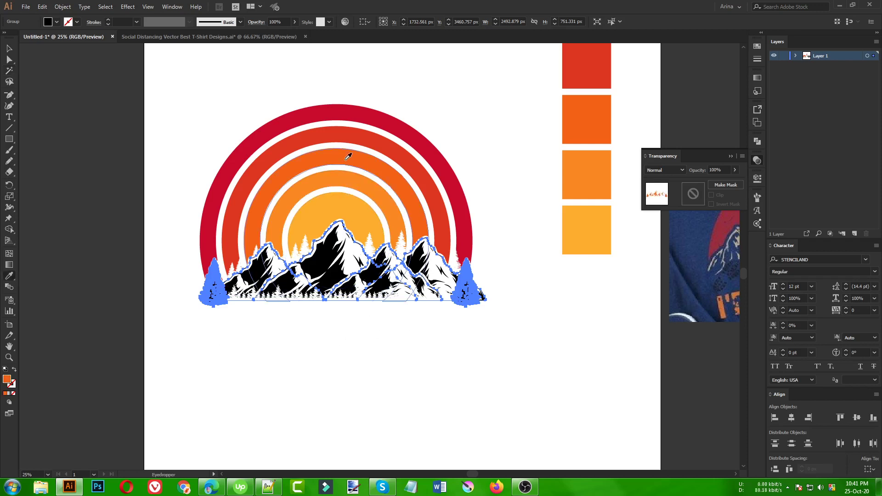
click(351, 134)
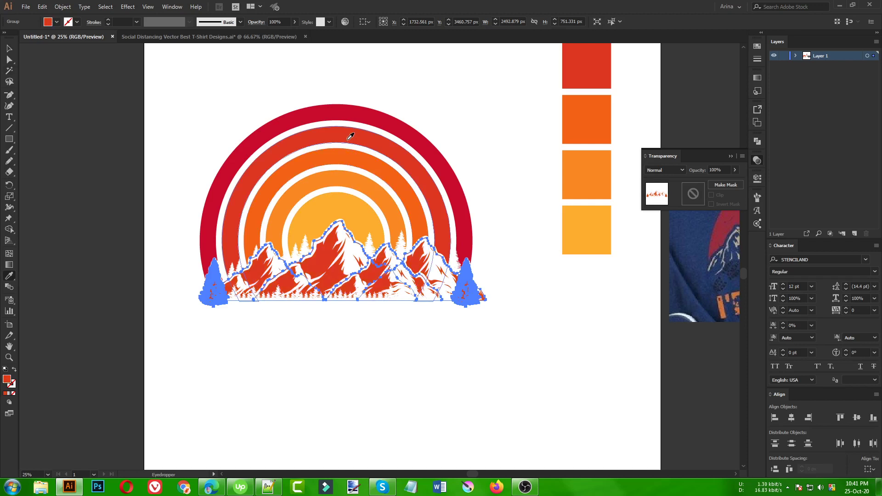
key(v)
click(335, 319)
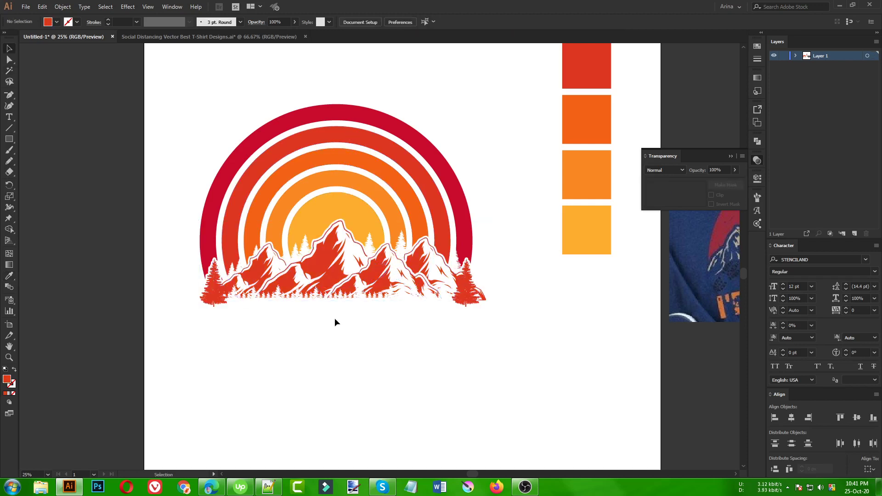
Compare with the reference shirt and undo the red and orange recolouring of the mountains and pines
scroll(233, 332, down, 1)
click(672, 299)
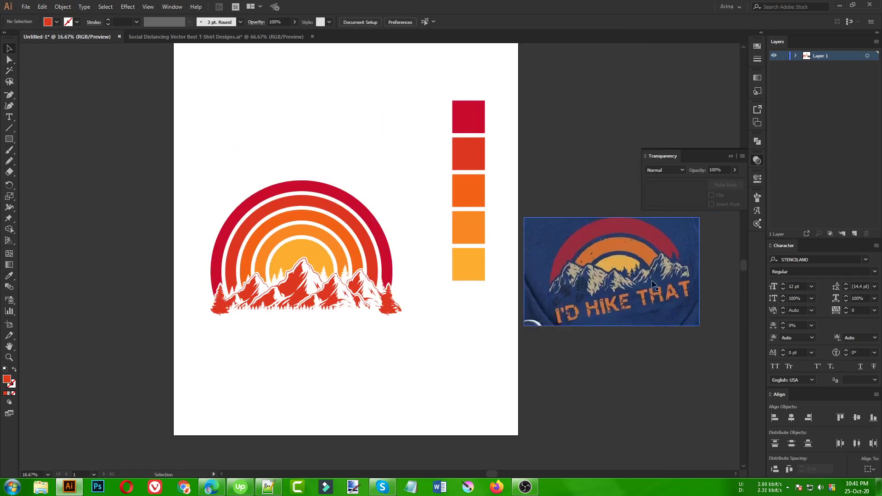
click(446, 278)
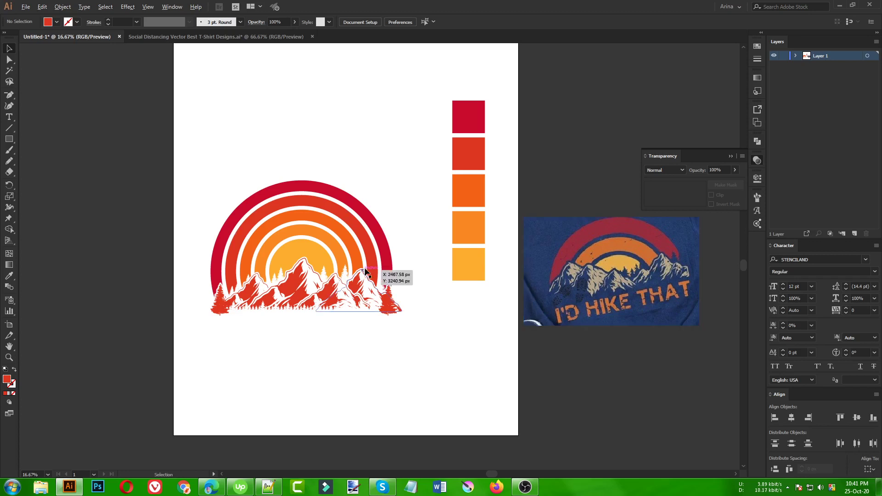
scroll(358, 270, up, 1)
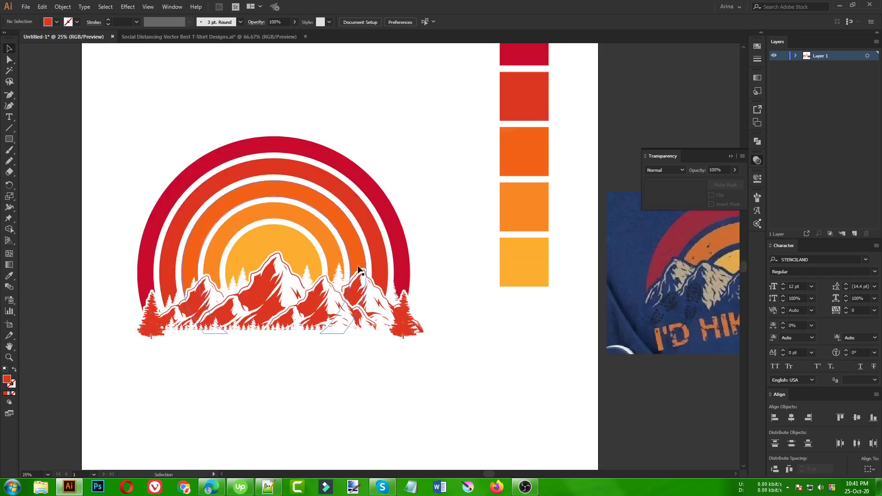
click(9, 70)
click(258, 288)
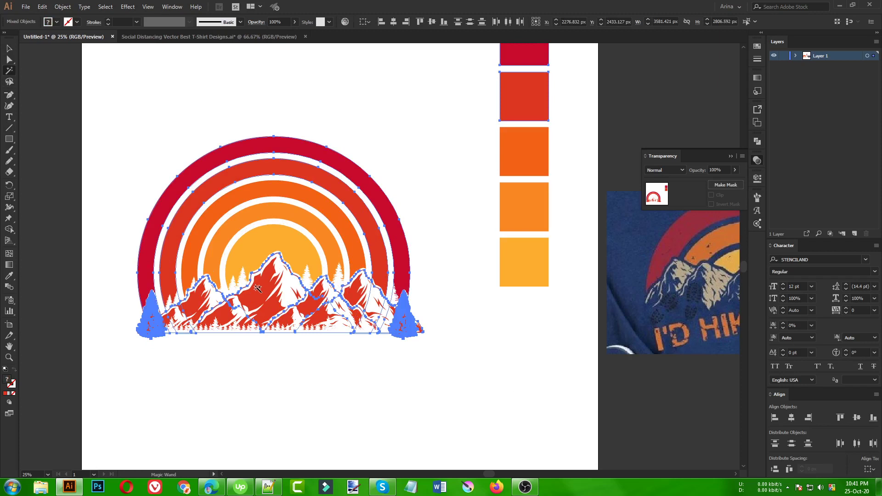
click(311, 375)
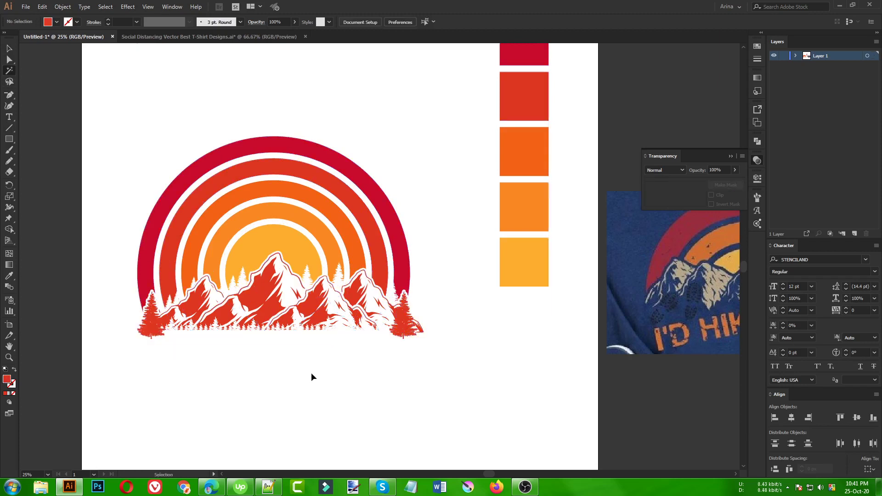
key(ctrl+z)
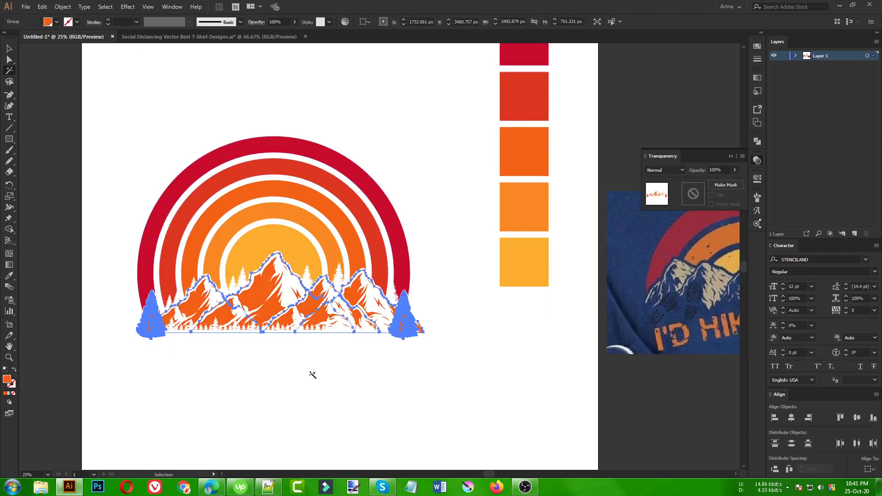
key(ctrl+z)
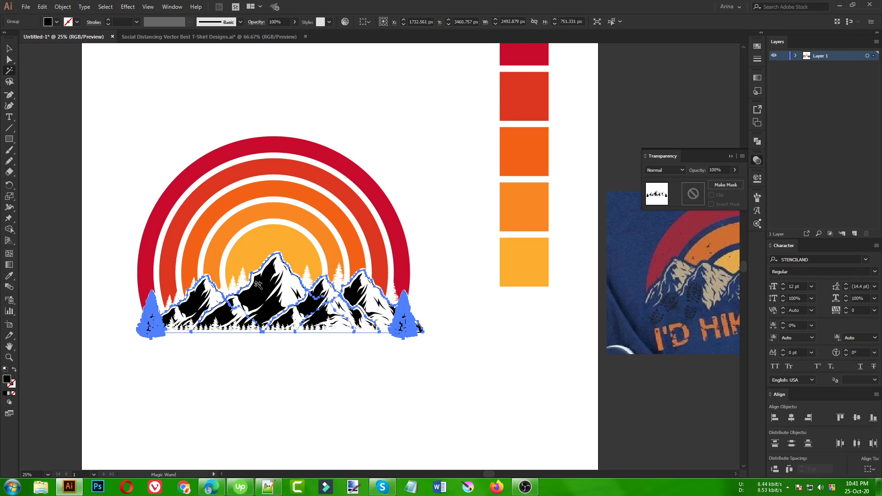
Recolour the mountains and large pines with the beige sampled from the reference shirt's mountains, adjusted to a lighter, warmer tan
scroll(183, 325, down, 1)
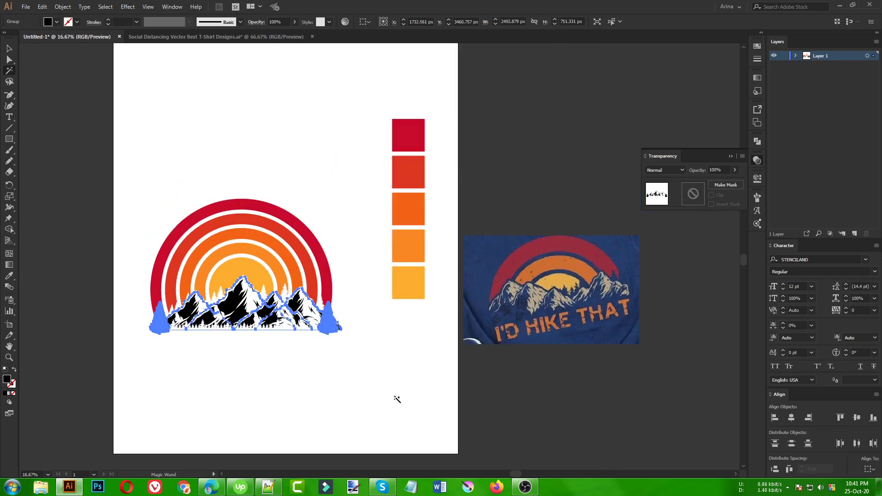
key(i)
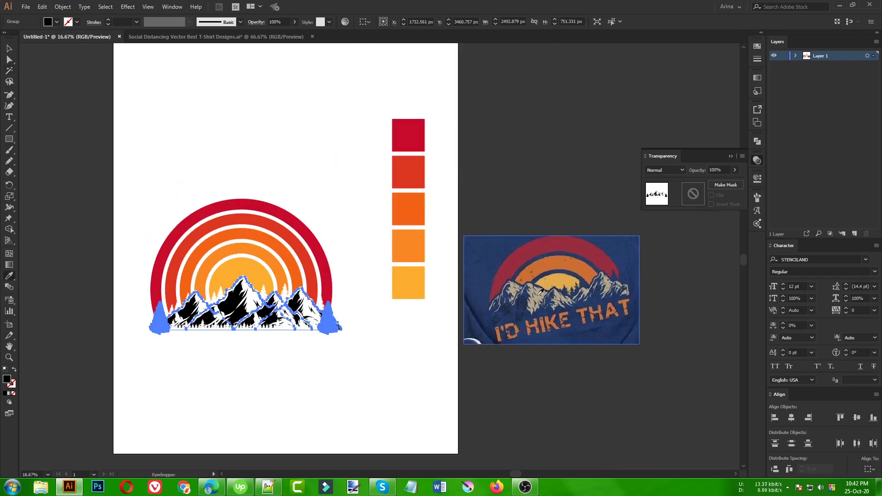
click(539, 294)
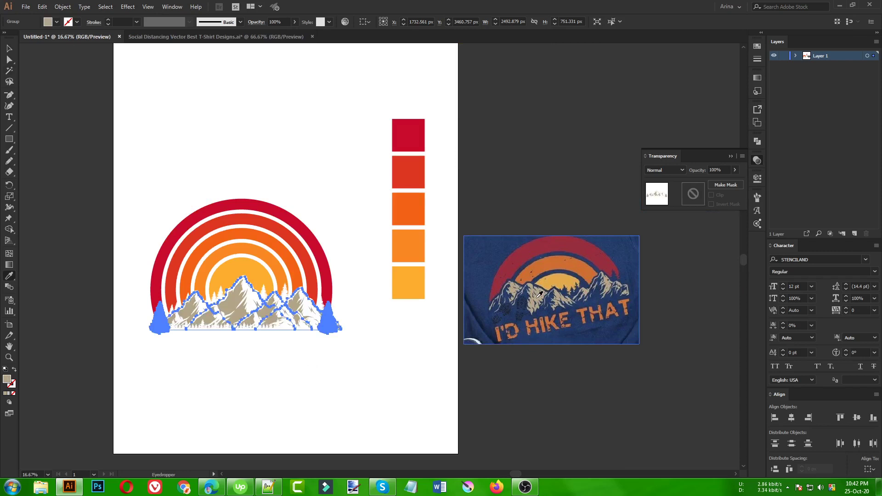
double_click(7, 379)
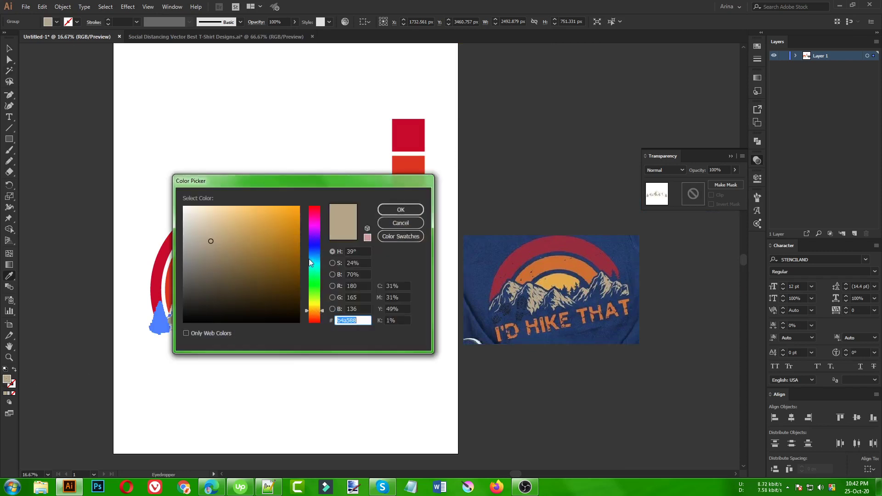
drag(217, 231, 228, 221)
click(394, 209)
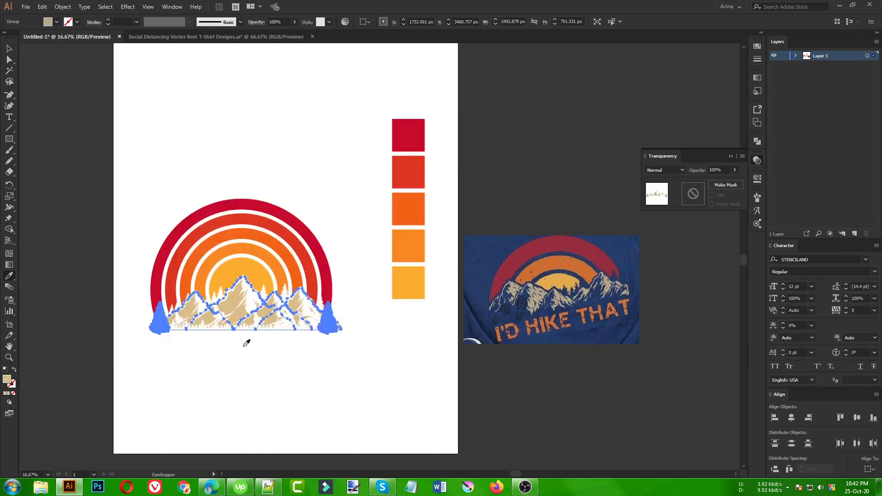
key(v)
click(230, 352)
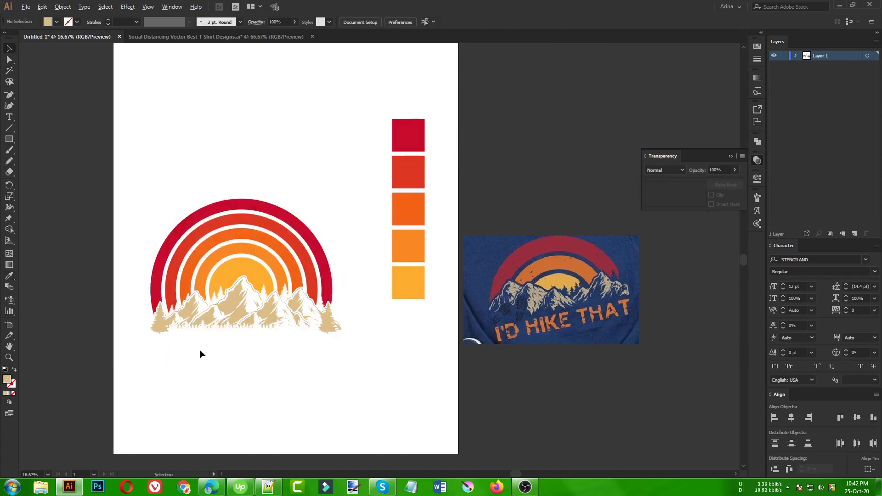
Add a line of placeholder text below the mountains and enlarge it to about 157 pt
scroll(200, 349, up, 1)
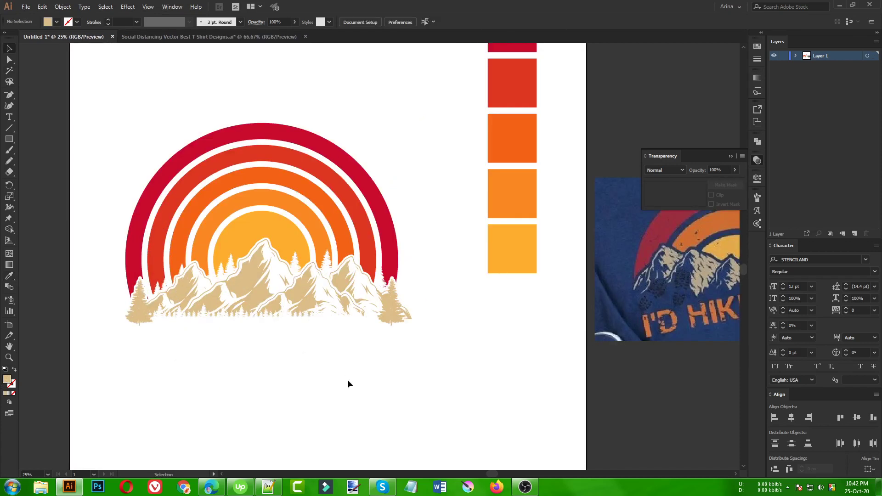
scroll(81, 318, up, 1)
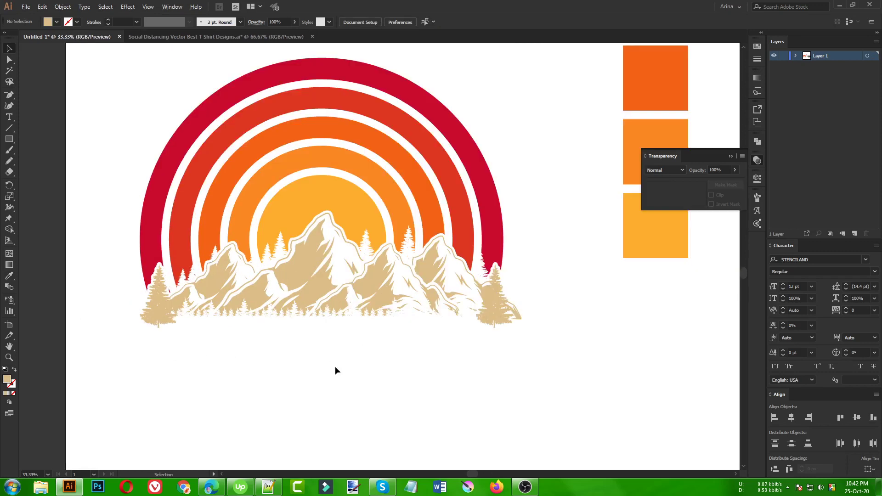
click(9, 117)
click(239, 361)
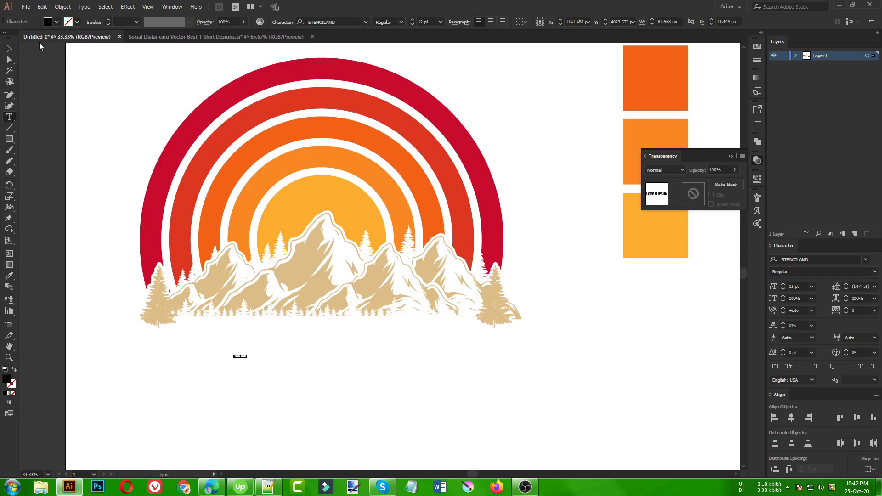
click(10, 49)
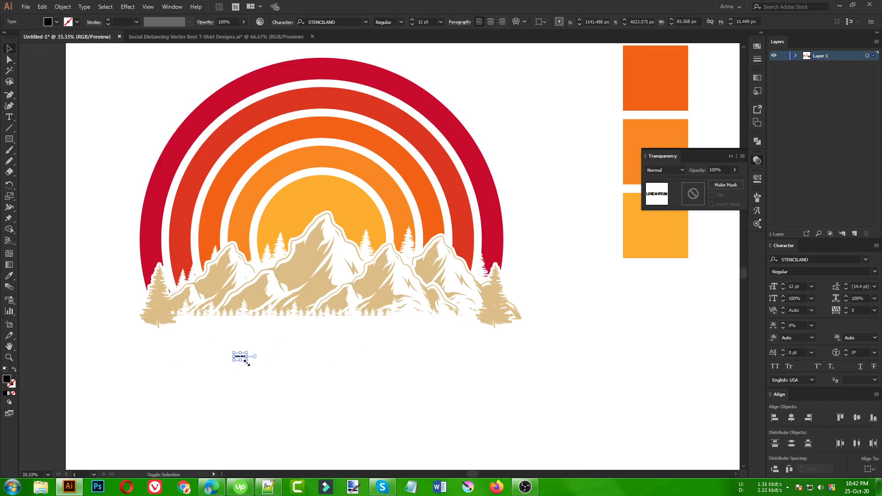
drag(246, 362, 355, 373)
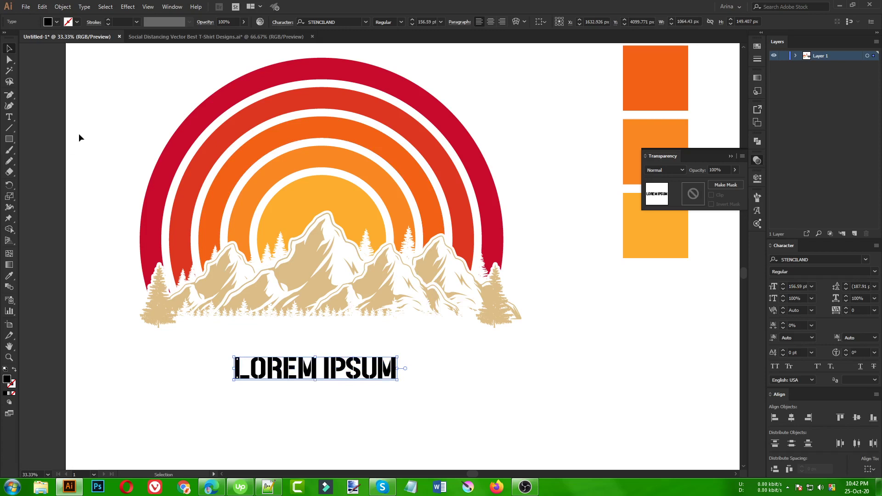
Replace the placeholder text with "OUTDOOR" and "ADVENTURE" on two lines
double_click(322, 372)
key(ctrl+a)
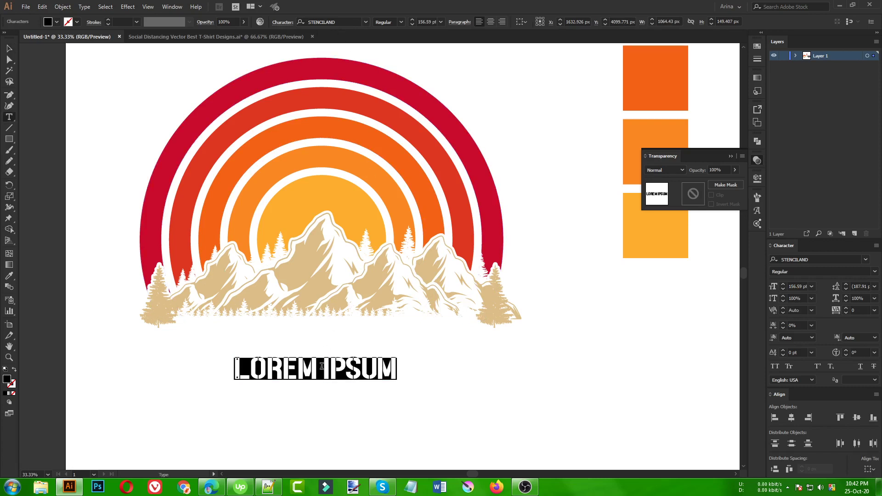
text(OU)
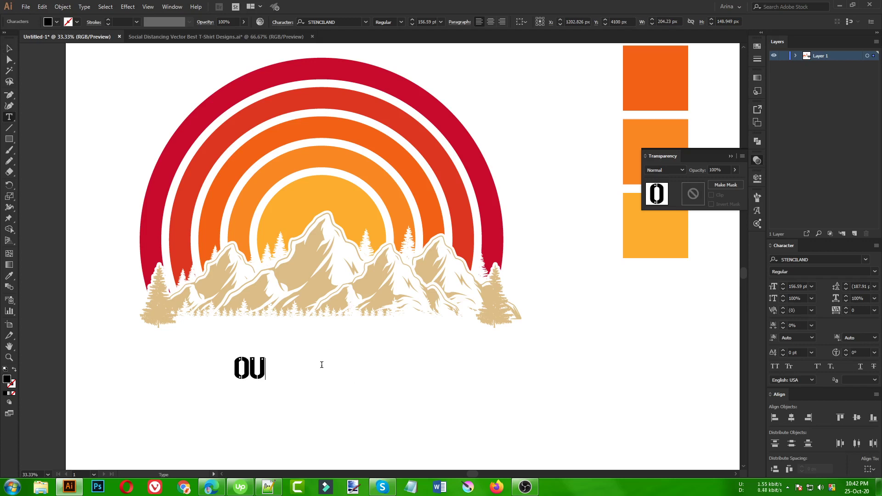
text(TDOOR)
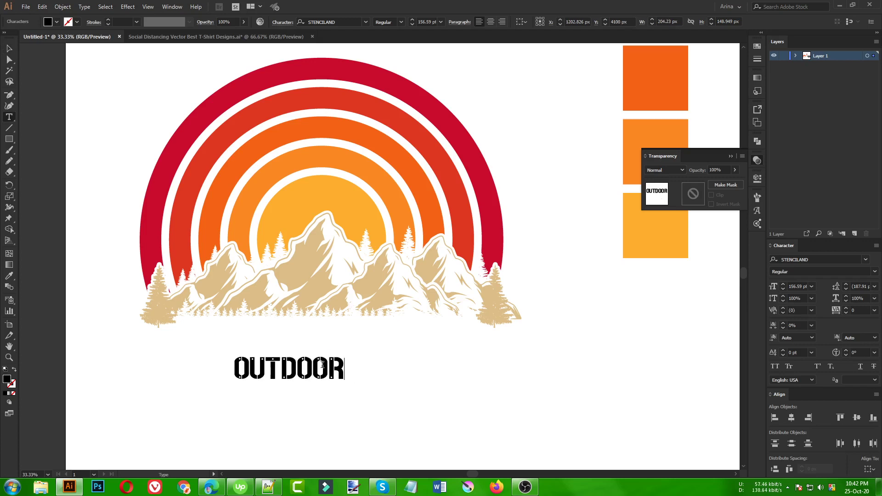
key(Return)
text(ADVENTURE)
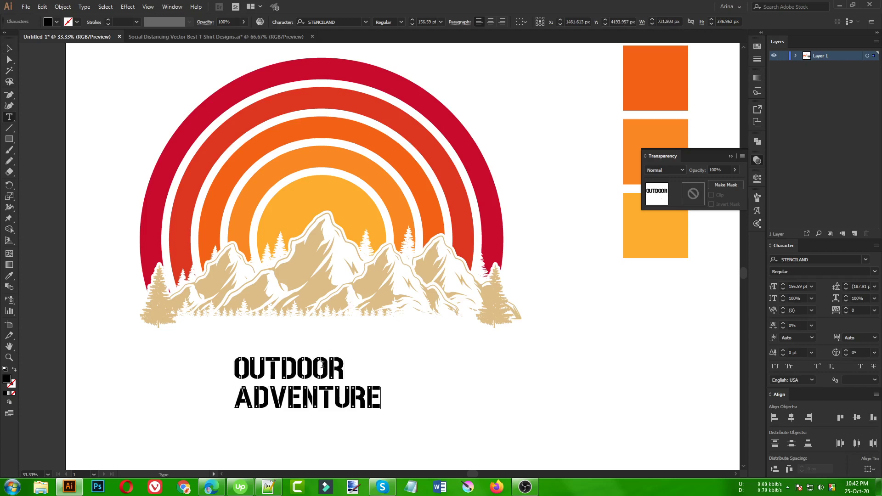
Split ADVENTURE off the second line into its own text object and place it below OUTDOOR
double_click(238, 391)
key(ctrl+c)
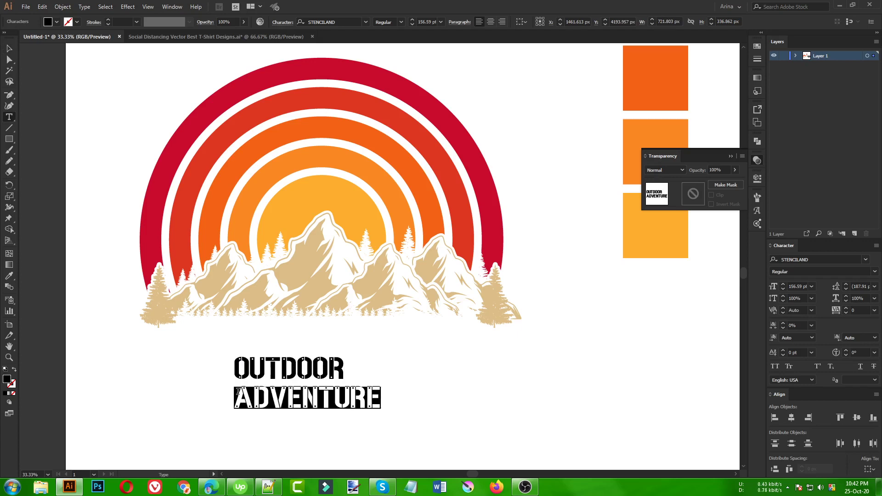
key(BackSpace)
key(BackSpace)
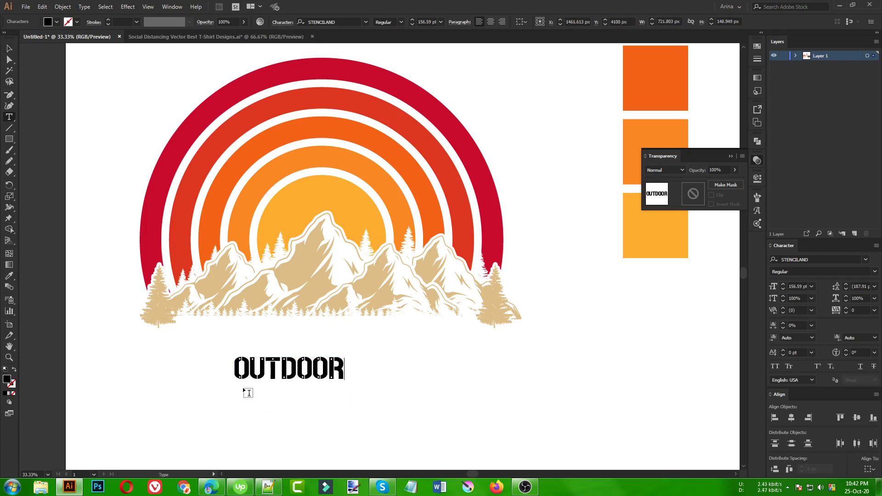
click(11, 51)
key(ctrl+v)
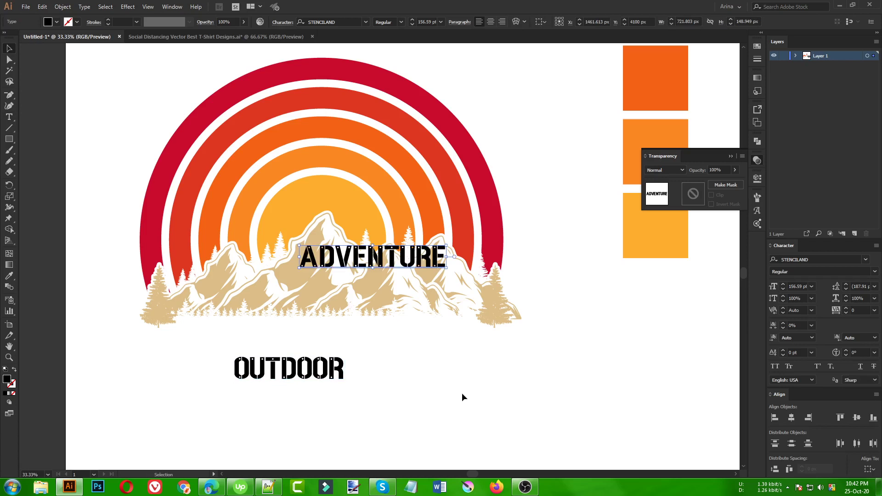
drag(410, 258, 333, 421)
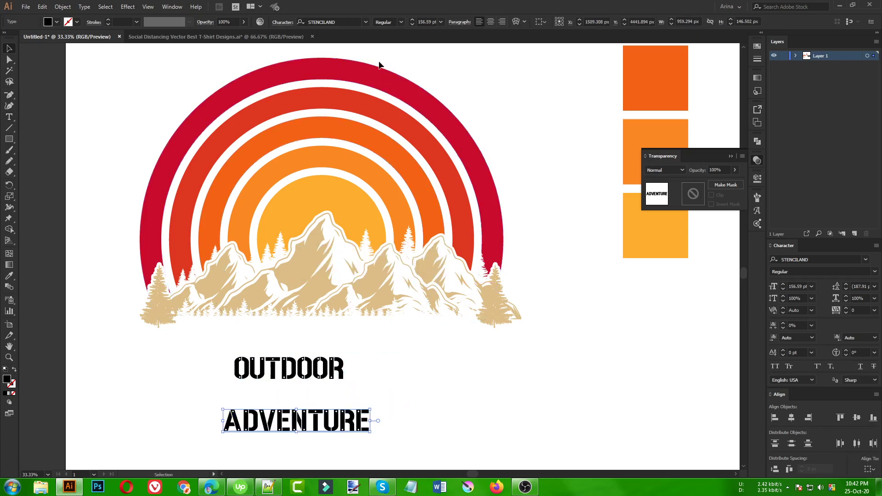
Set the ADVENTURE lettering in Geared Slab Extrabold
click(341, 21)
text(gear)
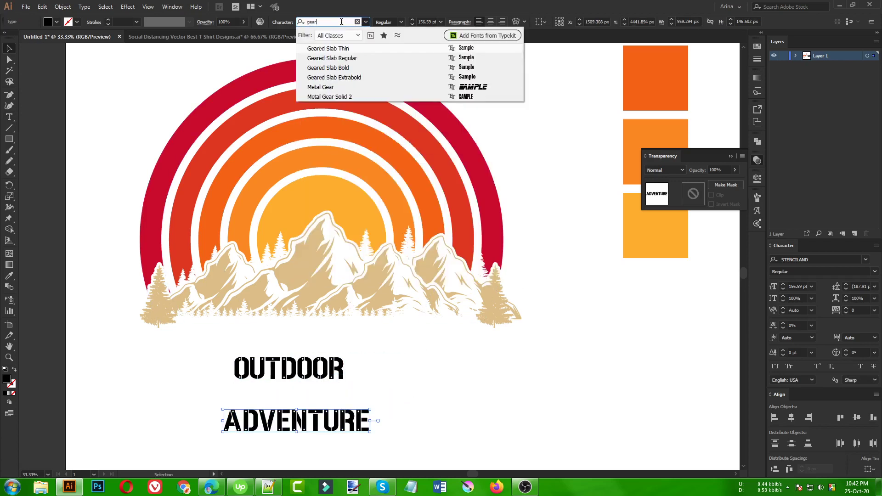
click(344, 77)
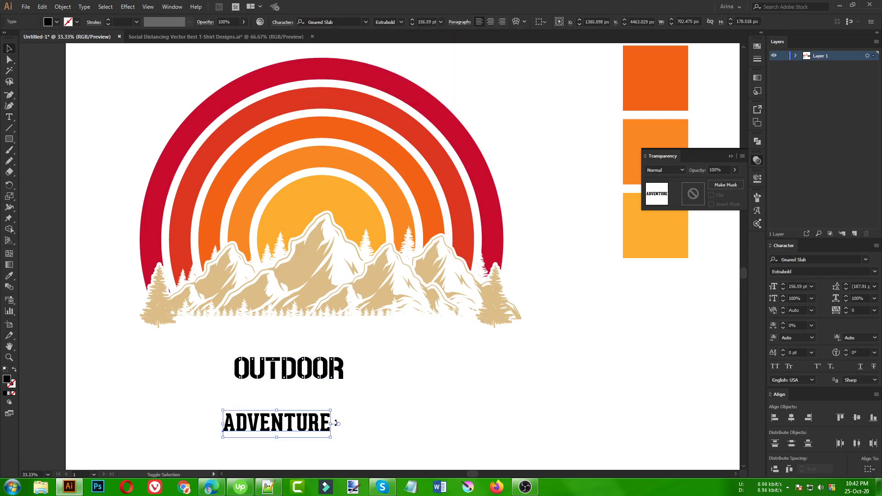
Enlarge ADVENTURE to about 402 pt and move it up under the mountains, setting OUTDOOR aside on its right
drag(335, 419, 376, 419)
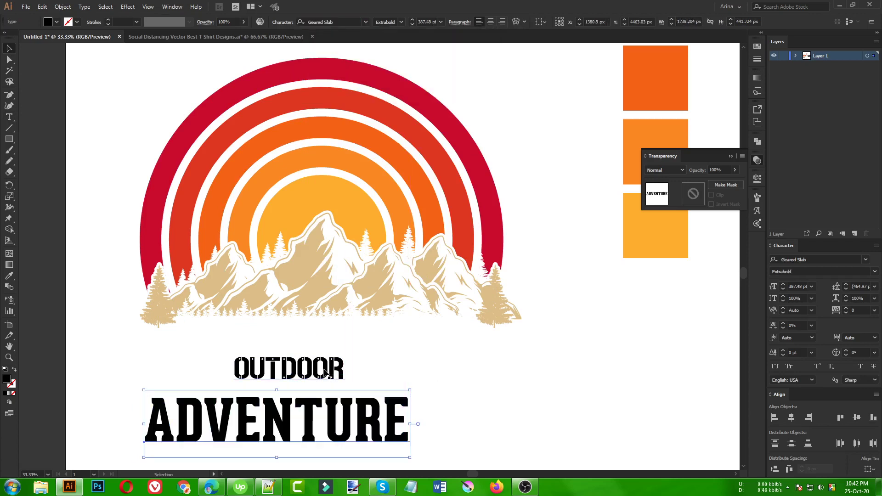
drag(330, 372, 594, 409)
drag(384, 424, 436, 381)
Try script fonts on the OUTDOOR lettering and set it in Anydore
click(556, 408)
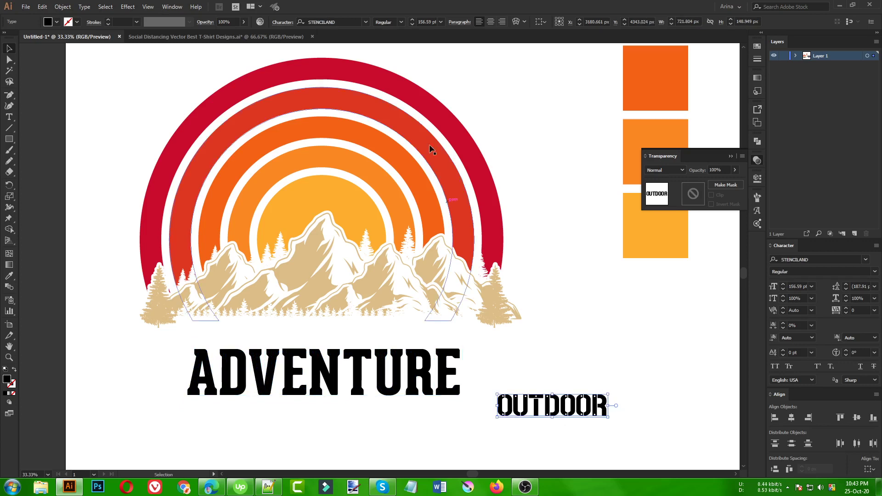
click(365, 22)
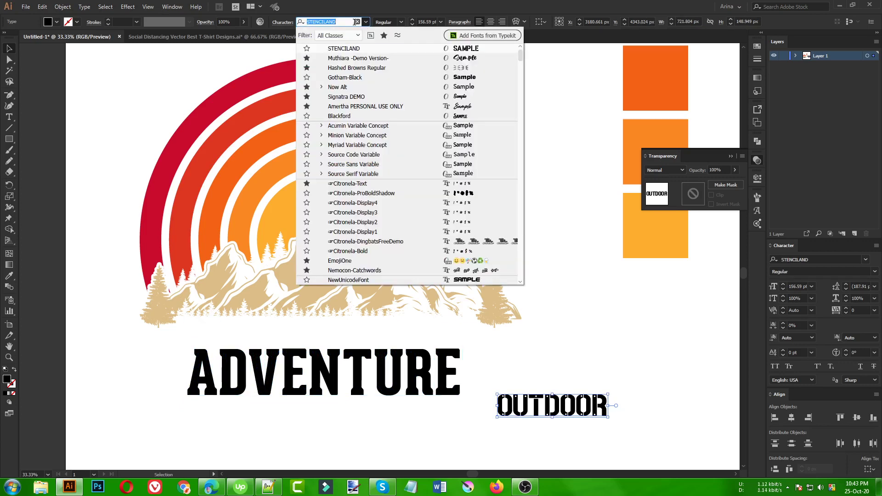
text(hun)
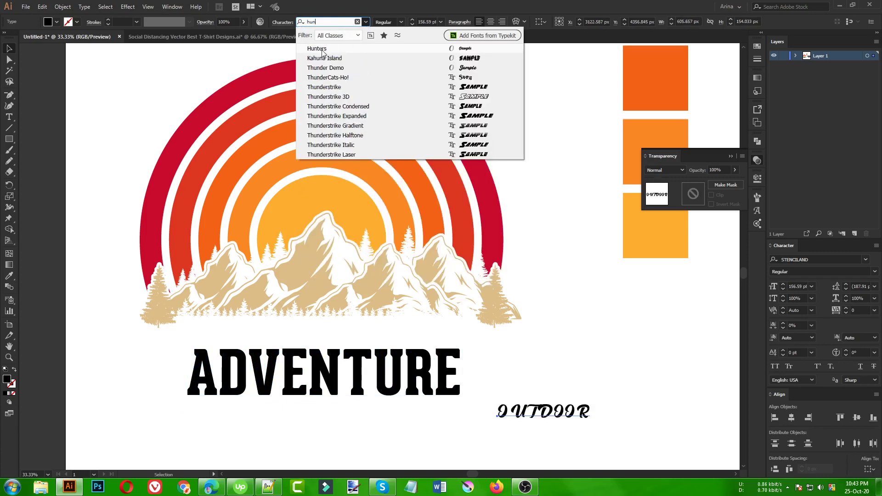
key(BackSpace)
key(BackSpace)
key(BackSpace)
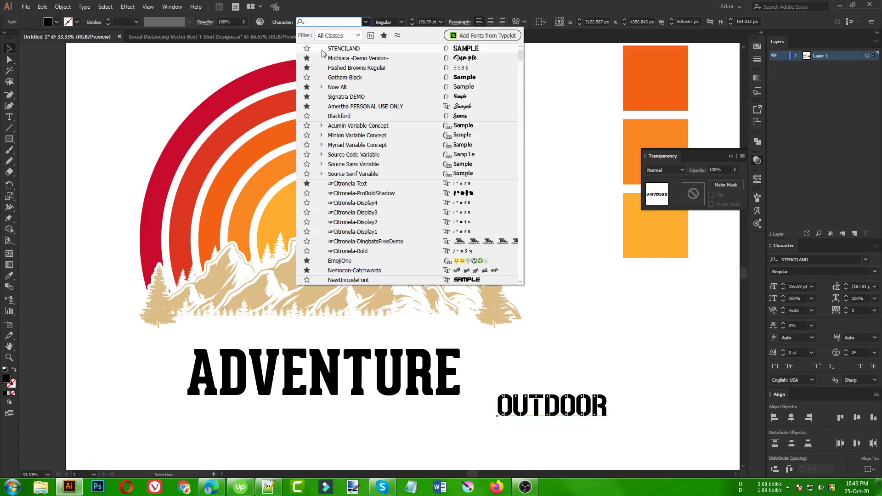
text(any)
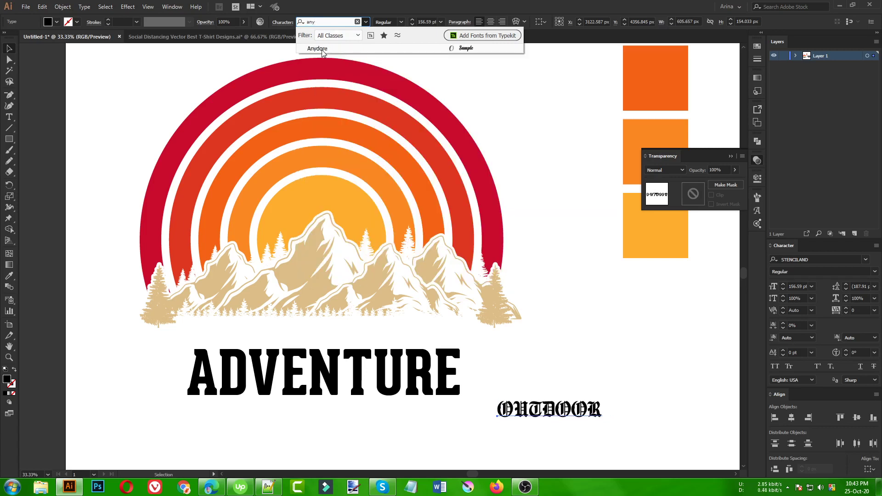
key(Return)
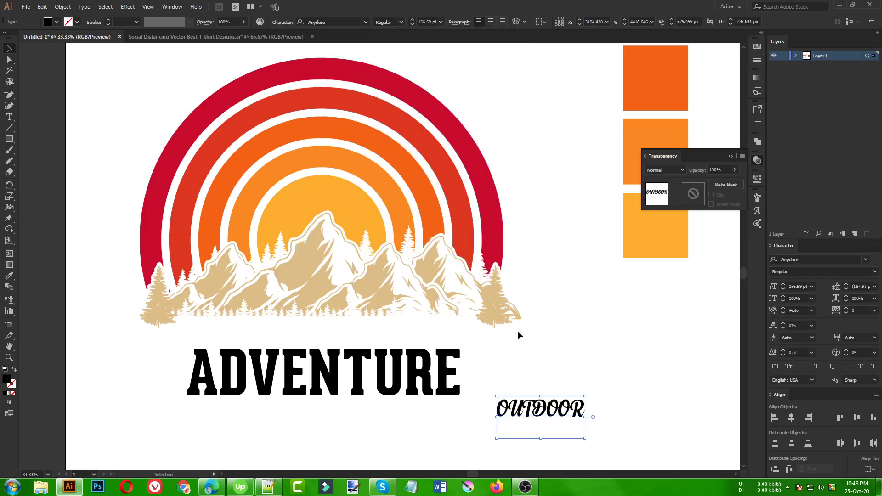
Retype the OUTDOOR lettering as "Outdoor" with only the first letter capitalised
key(t)
click(581, 396)
key(ctrl+a)
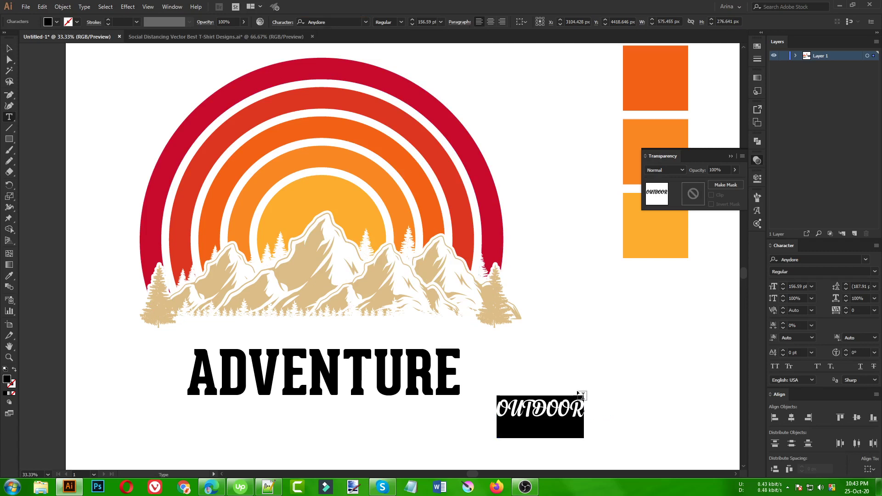
text(Outdoor)
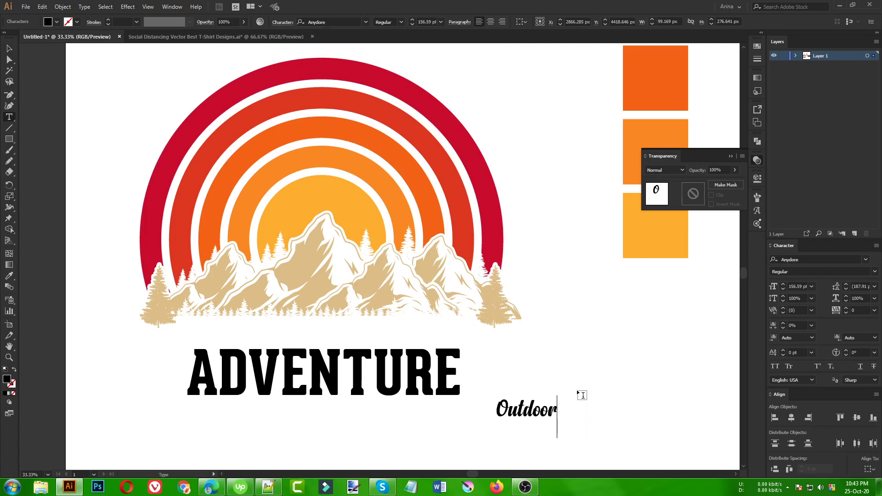
Enlarge Outdoor to about 359 pt and place it between the mountains and the lowered ADVENTURE lettering
click(9, 48)
drag(554, 426, 632, 454)
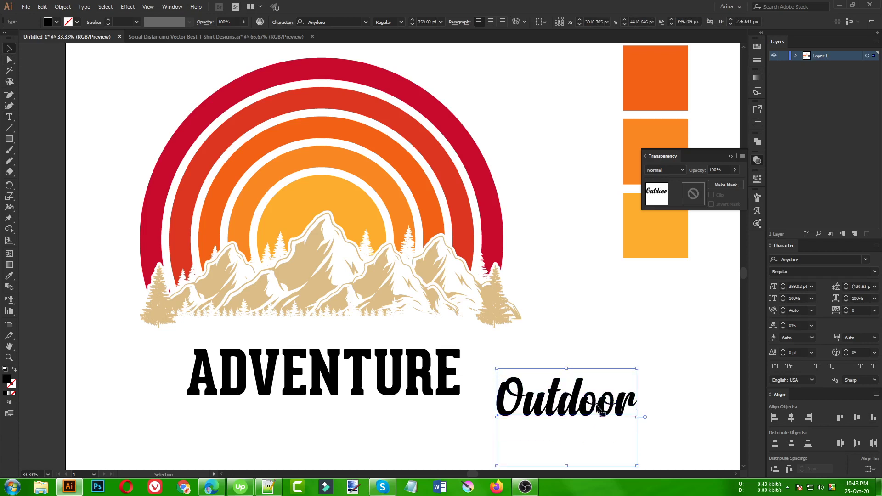
drag(591, 407, 342, 394)
scroll(338, 371, down, 2)
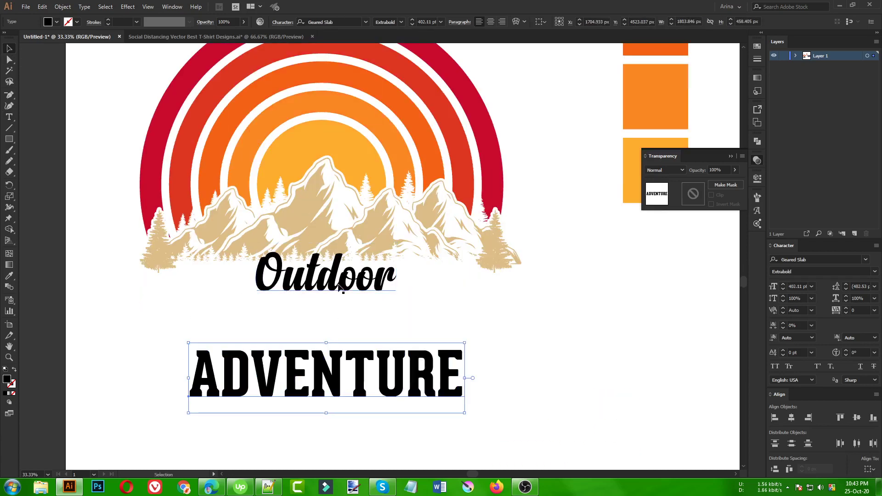
drag(340, 287, 342, 322)
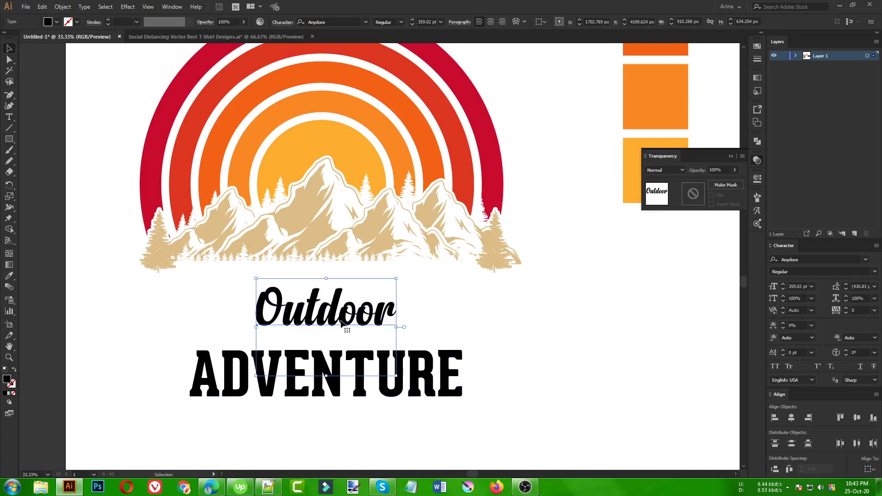
Give Outdoor the Geared Slab Extrabold style sampled from ADVENTURE in all caps, and centre it under the mountains
key(i)
click(432, 369)
key(v)
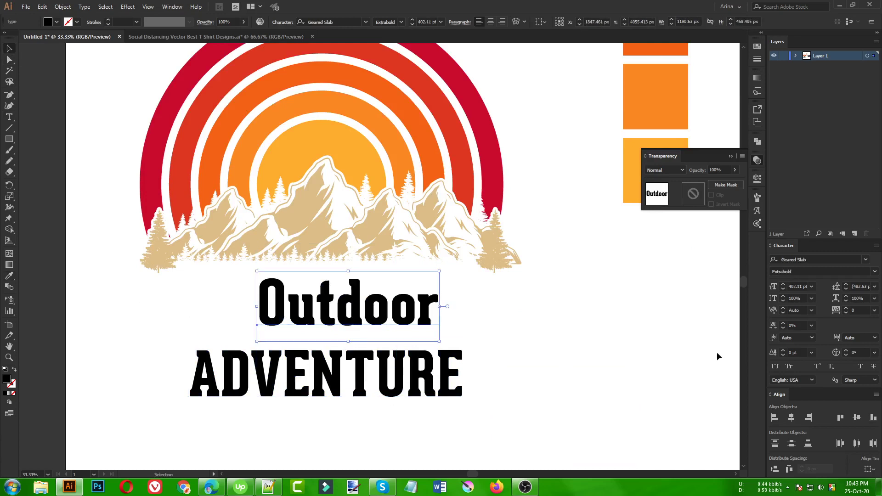
click(774, 366)
drag(425, 311, 394, 302)
Move ADVENTURE up close beneath OUTDOOR and set it in the recently used Anydore font
drag(379, 379, 387, 354)
right_click(387, 354)
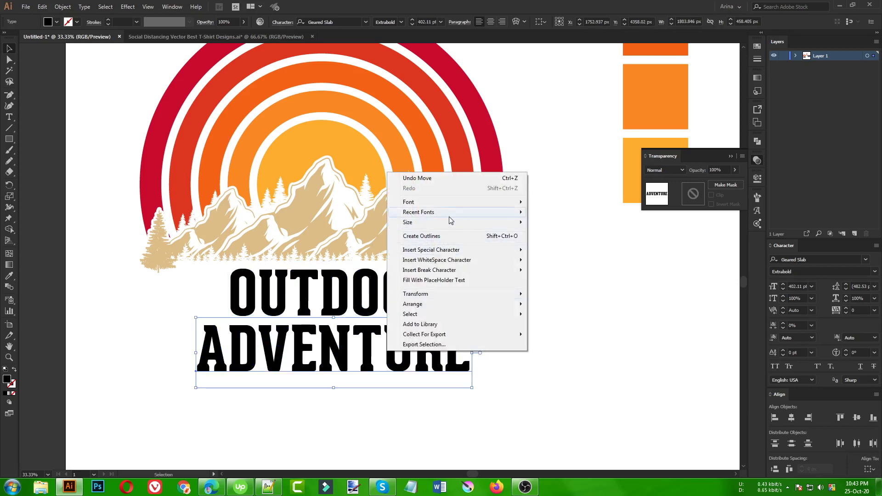
mouse_move(450, 219)
click(558, 212)
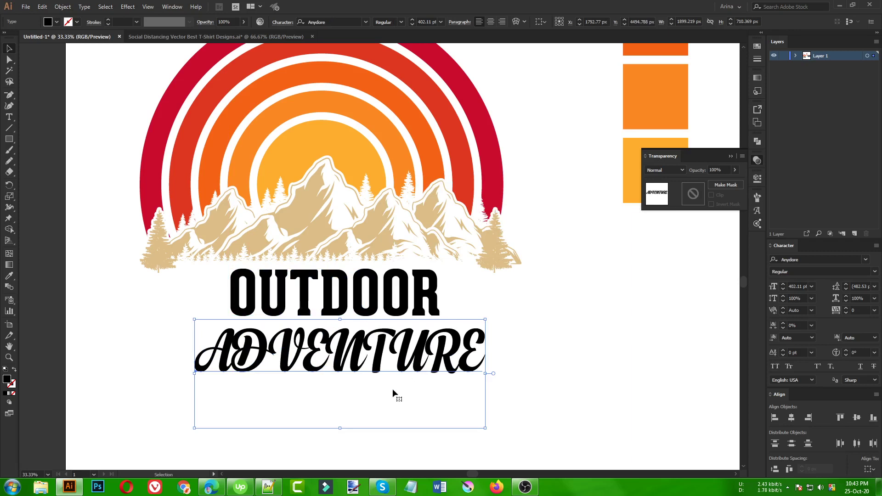
Retype the ADVENTURE lettering as "Adventure" with only the first letter capitalised
double_click(341, 362)
key(ctrl+a)
text(A)
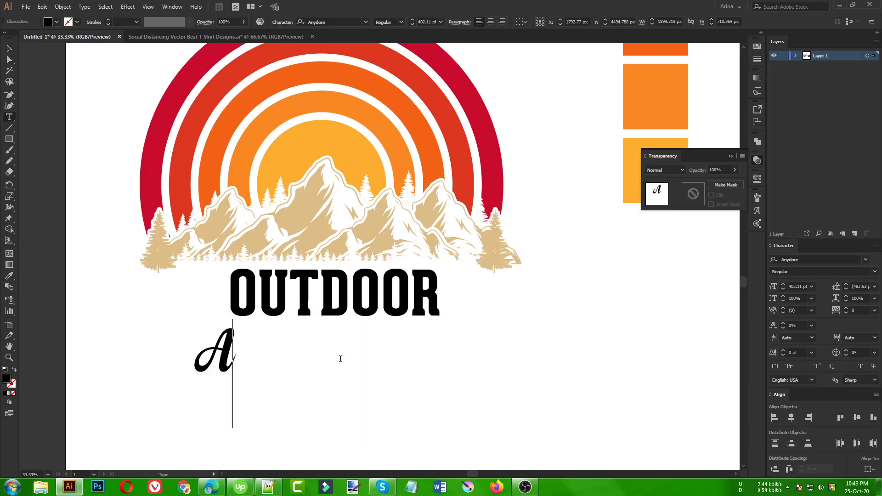
text(dventure)
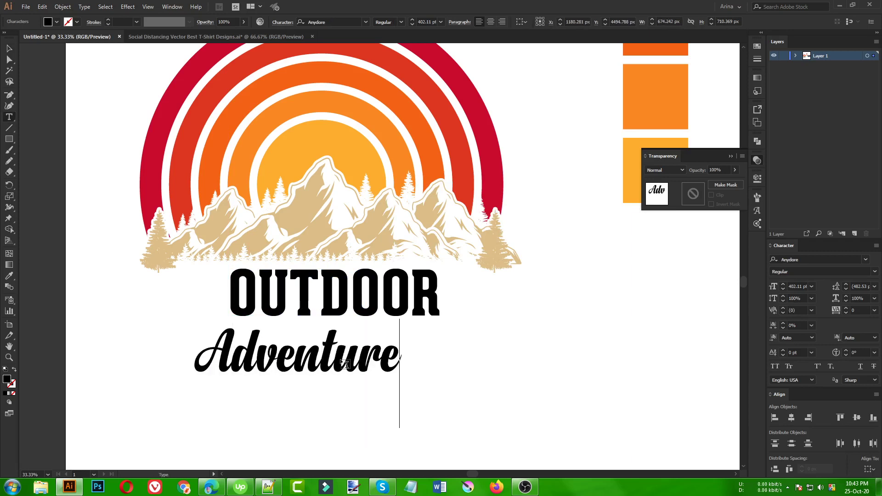
click(9, 48)
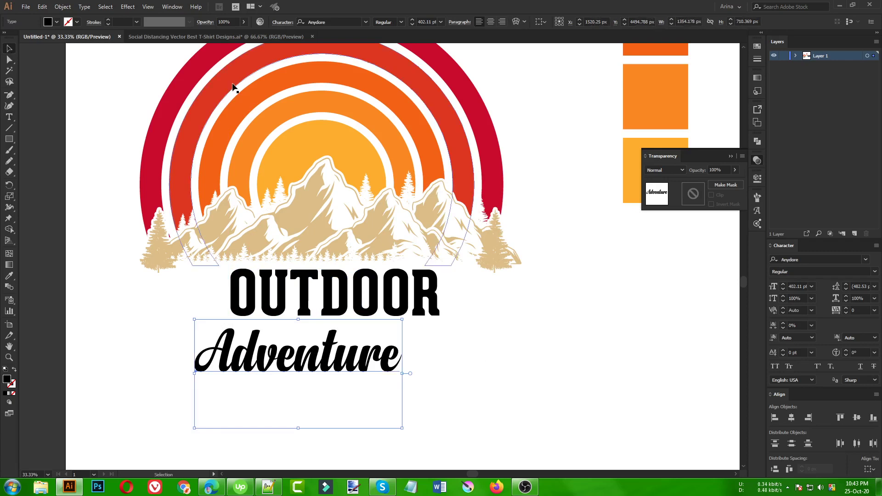
Try the Aerokids font on the Adventure lettering and move it up close beneath OUTDOOR
click(346, 22)
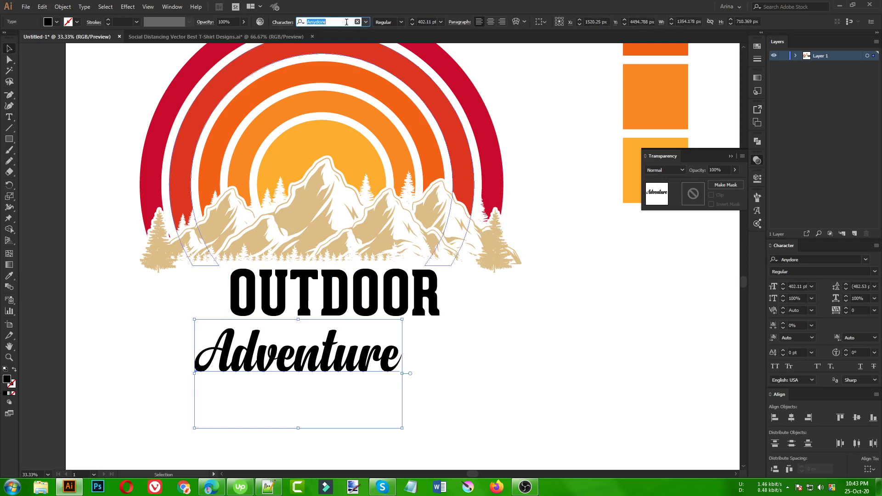
text(aer)
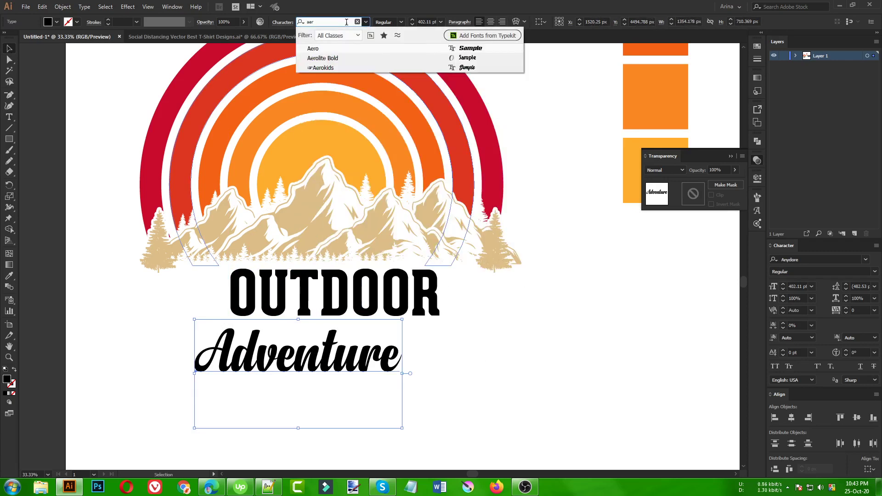
click(322, 67)
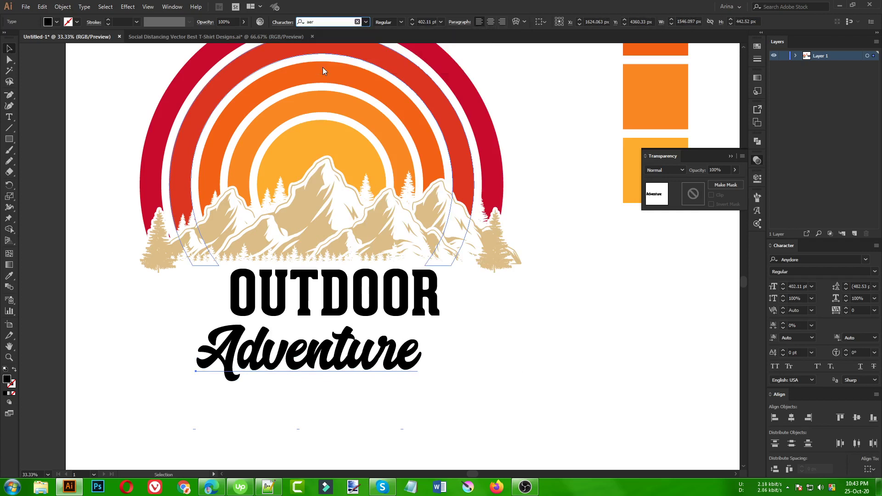
click(318, 378)
drag(318, 378, 388, 363)
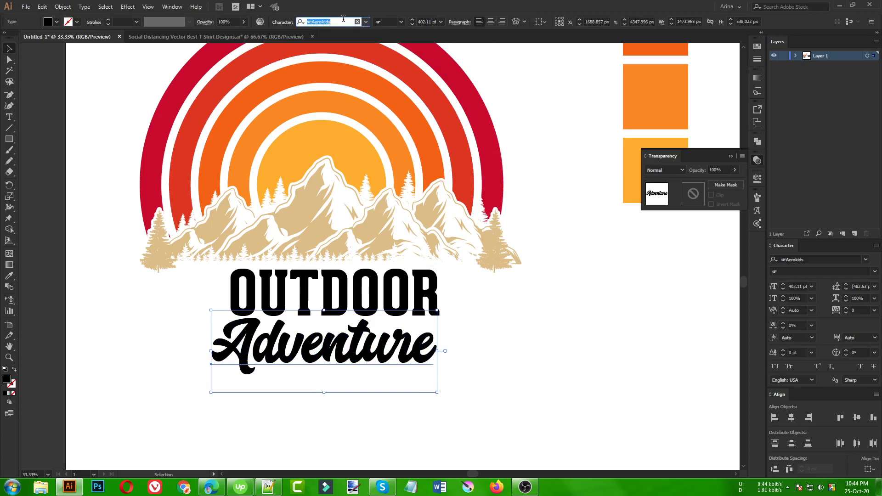
Try the Milky Brush font on the Adventure lettering and enlarge it to about 513 pt
text(milk)
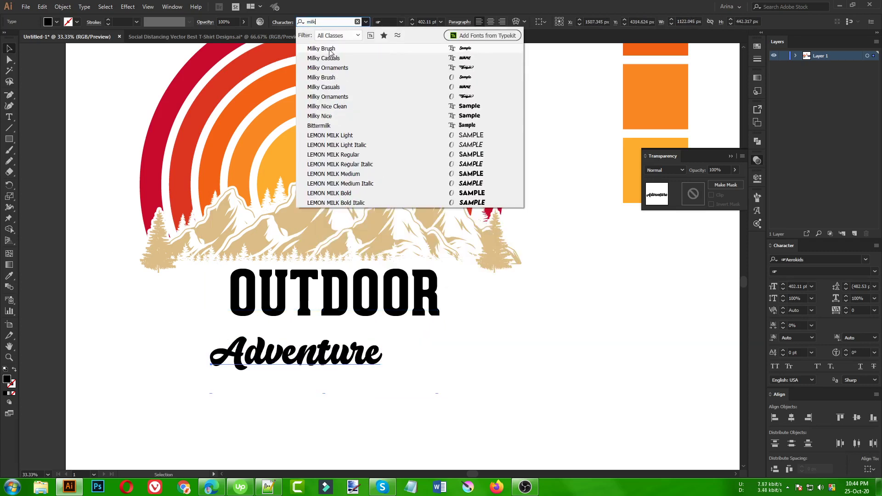
click(330, 52)
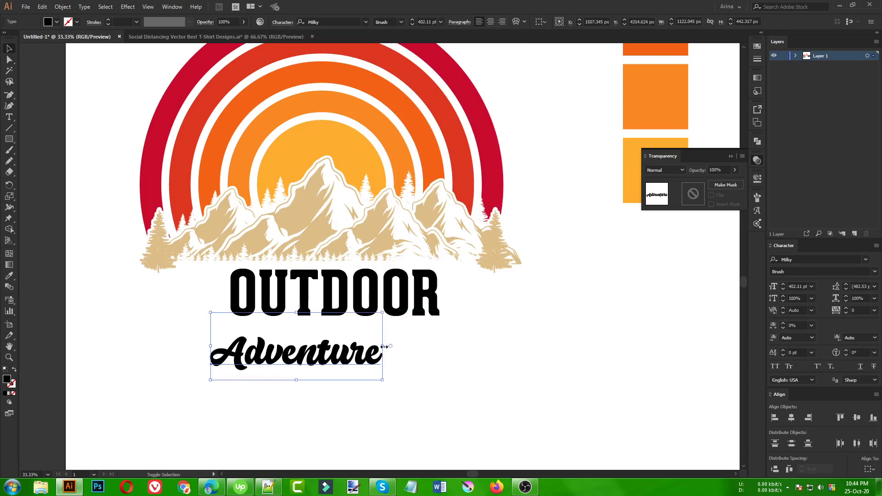
drag(384, 346, 429, 346)
Try Explorer Script Bold on the Adventure lettering, scale it to about 411 pt and tuck it against the lower edge of OUTDOOR
click(340, 22)
text(ex)
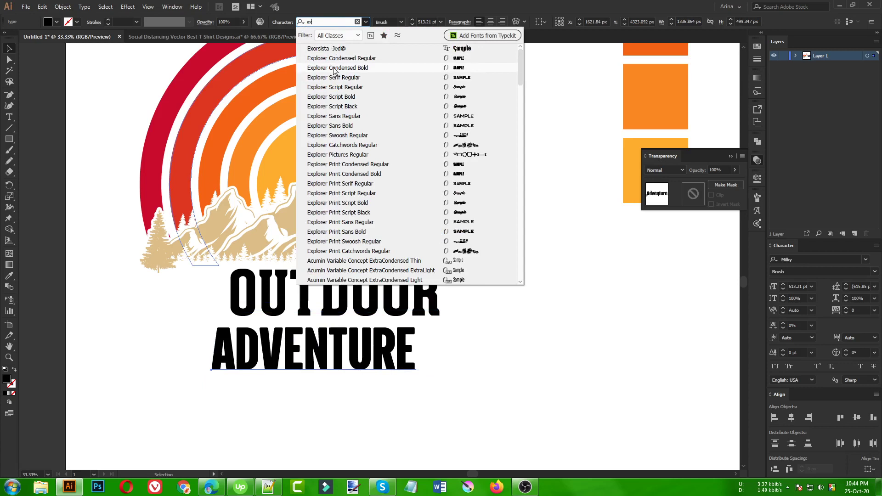
click(336, 98)
drag(407, 368, 423, 335)
drag(355, 345, 355, 333)
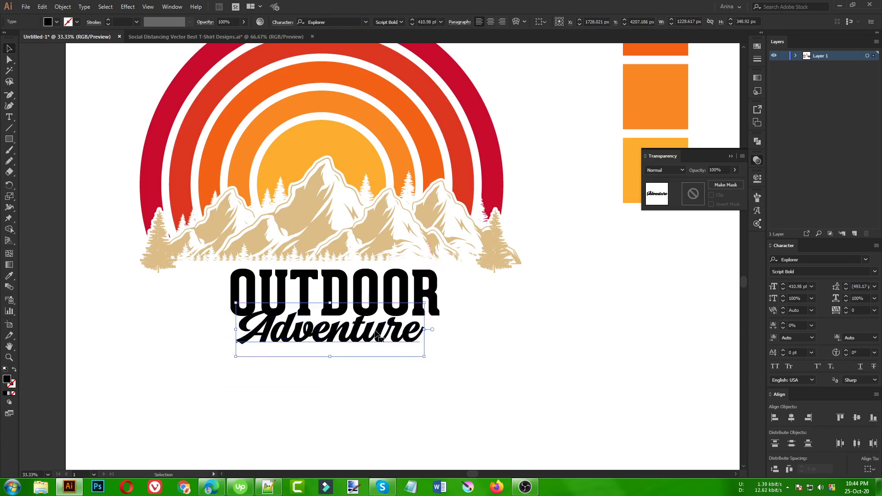
shift+click(345, 294)
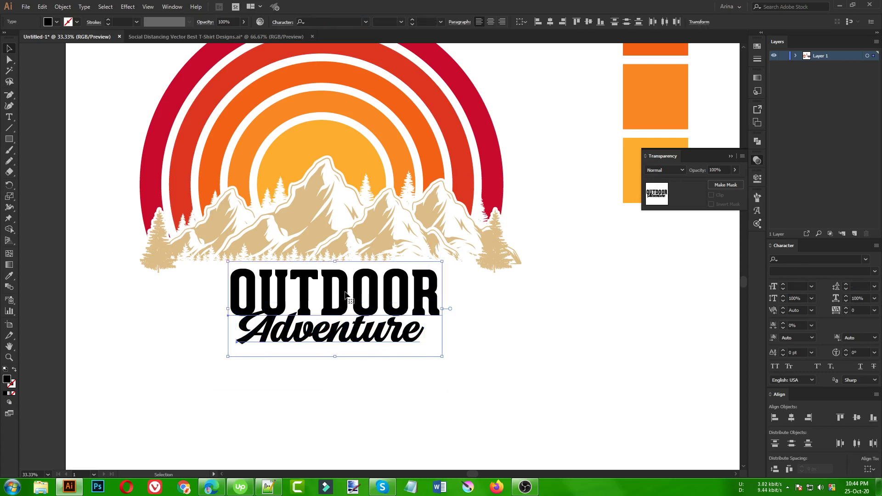
click(354, 371)
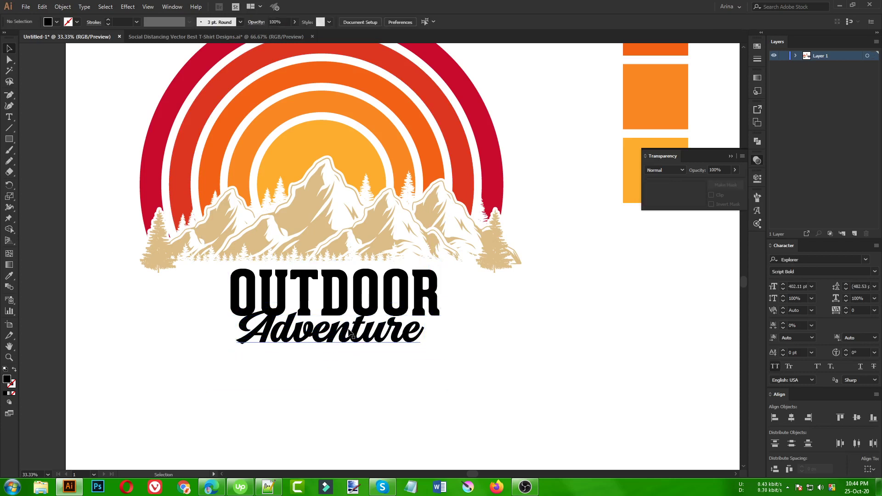
Give Adventure the Geared Slab Extrabold all-caps style sampled from OUTDOOR, and swap it into OUTDOOR's place directly under the mountains
drag(351, 332, 358, 370)
key(i)
click(360, 303)
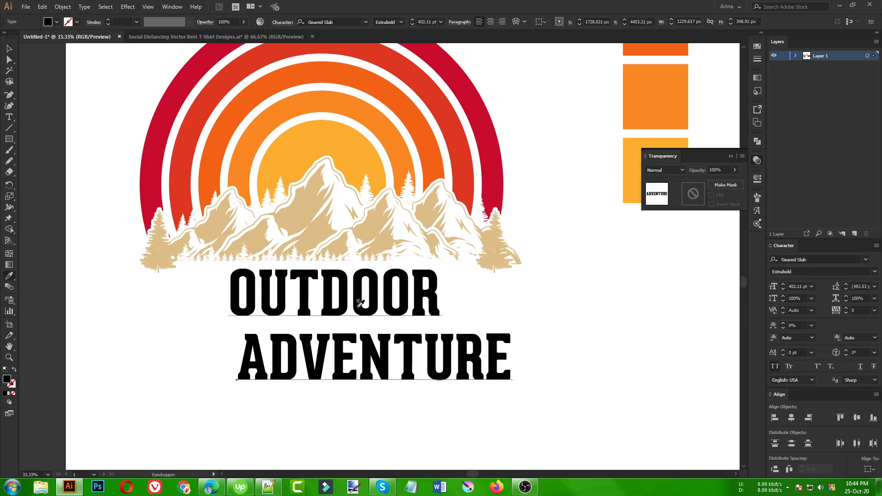
key(v)
drag(381, 296, 643, 374)
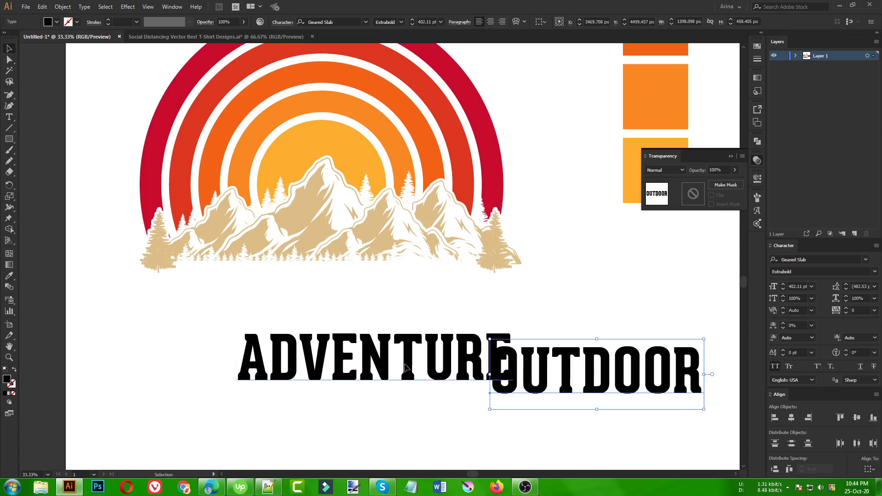
drag(406, 368, 358, 299)
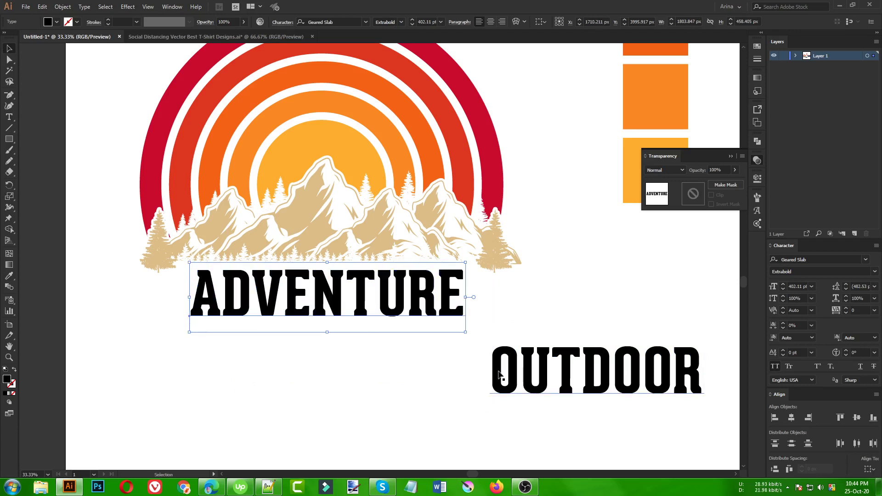
Move OUTDOOR beneath ADVENTURE, retype it as "IS CALLING", and scale it to about 275 pt, centred under ADVENTURE
drag(500, 375, 264, 350)
double_click(325, 356)
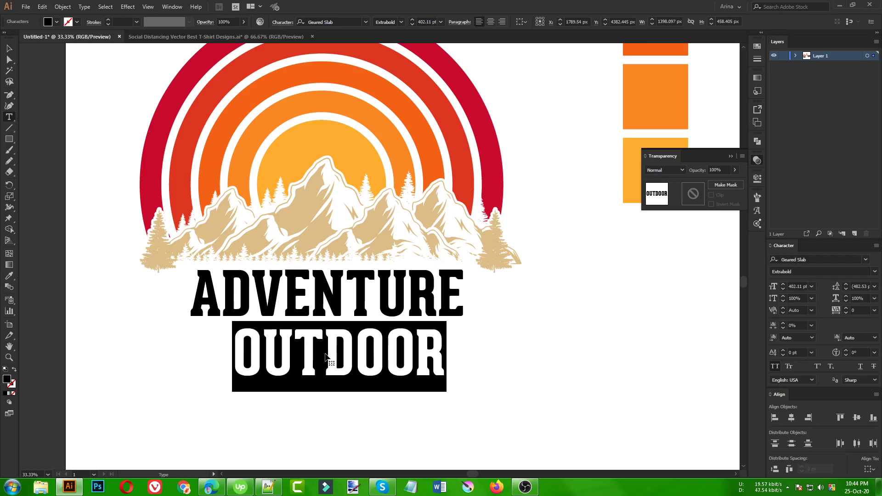
text(IS CALLING)
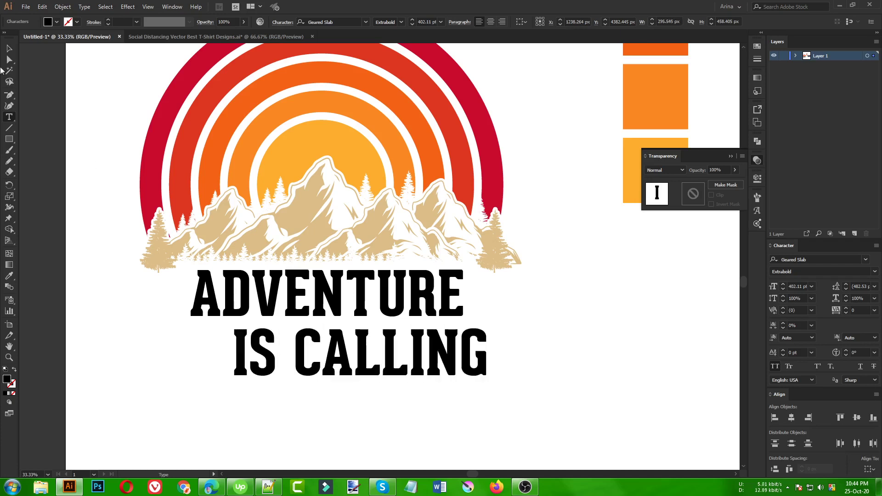
click(9, 48)
drag(489, 354, 371, 345)
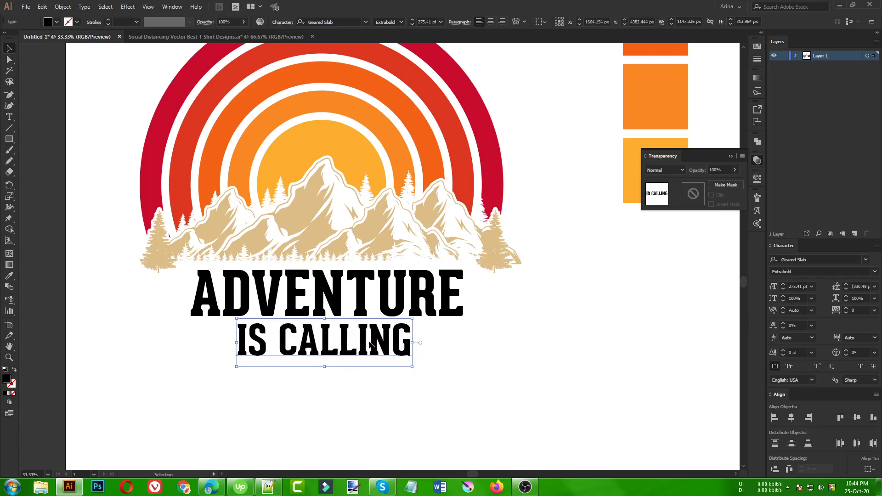
scroll(461, 378, down, 1)
scroll(173, 300, down, 1)
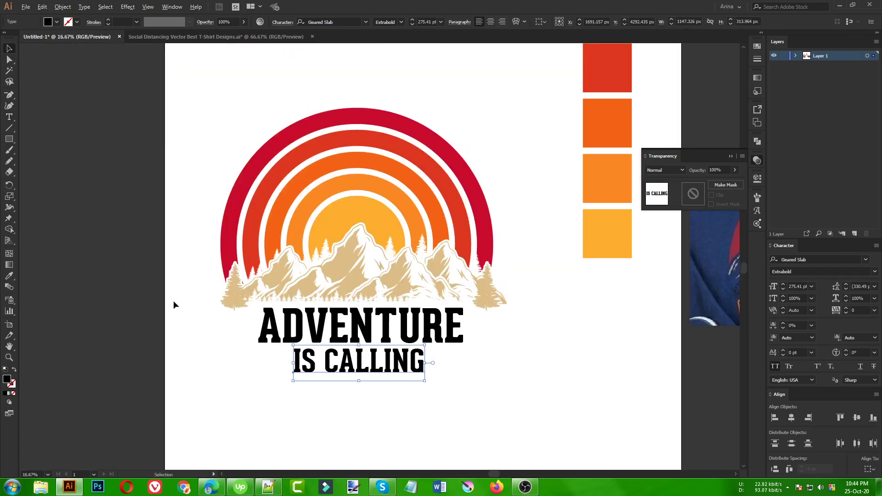
click(609, 354)
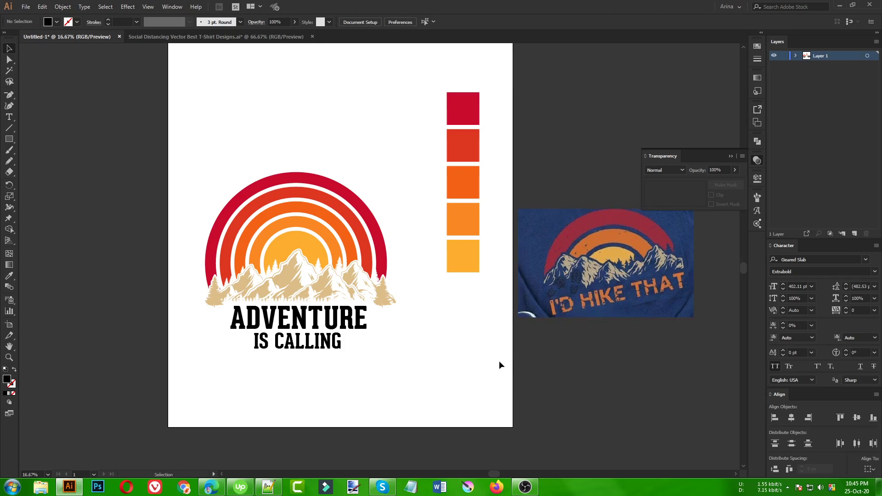
drag(183, 136, 432, 419)
click(456, 376)
Recolour the two large outer pine trees with the orange sampled from the ring around the sun
scroll(294, 282, up, 2)
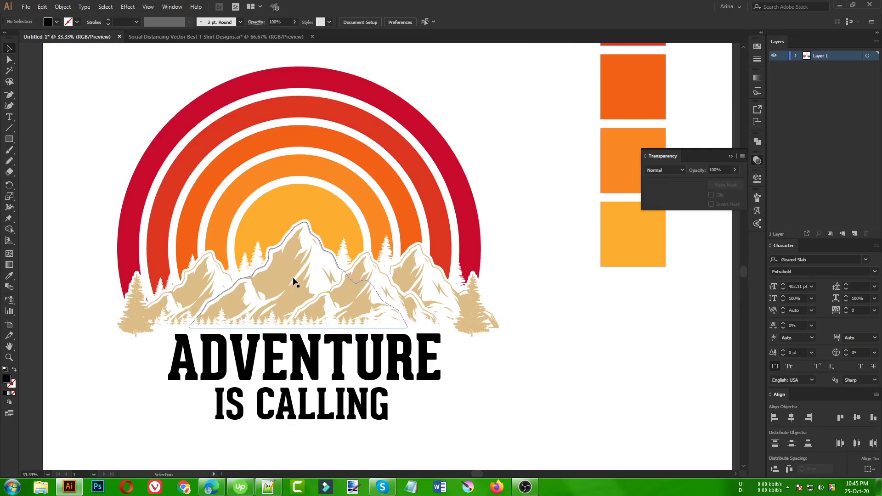
double_click(469, 297)
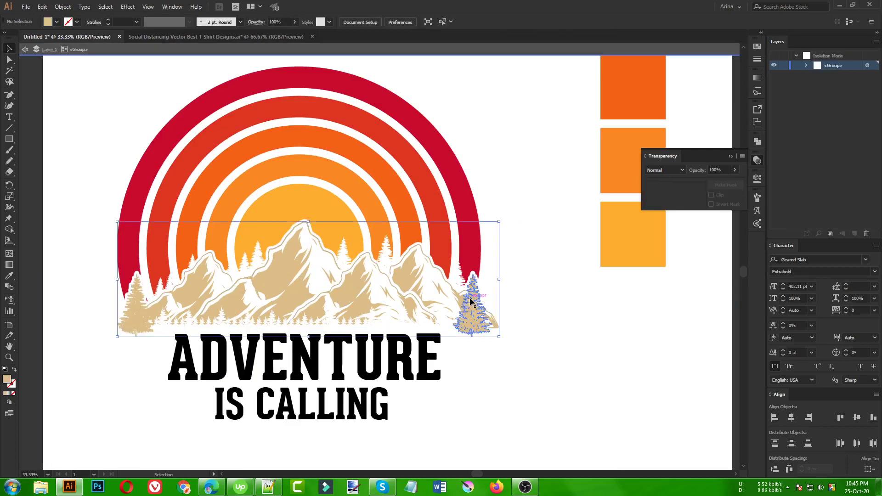
click(470, 301)
shift+click(132, 299)
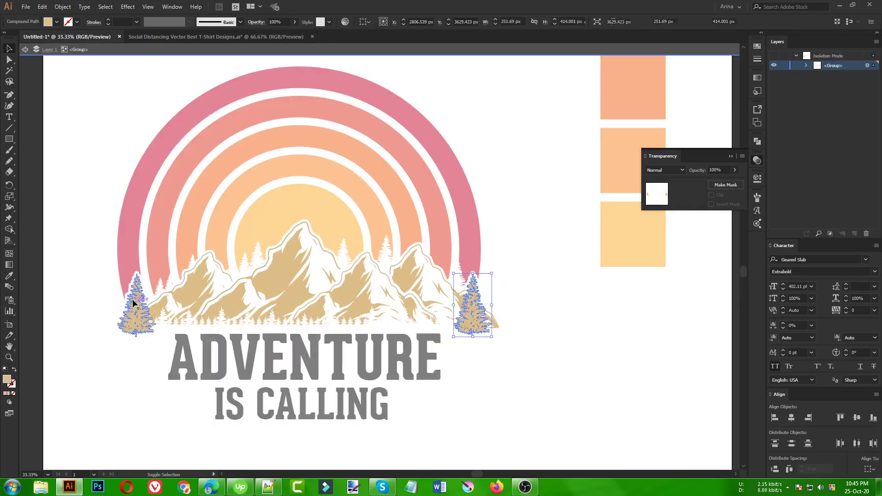
key(i)
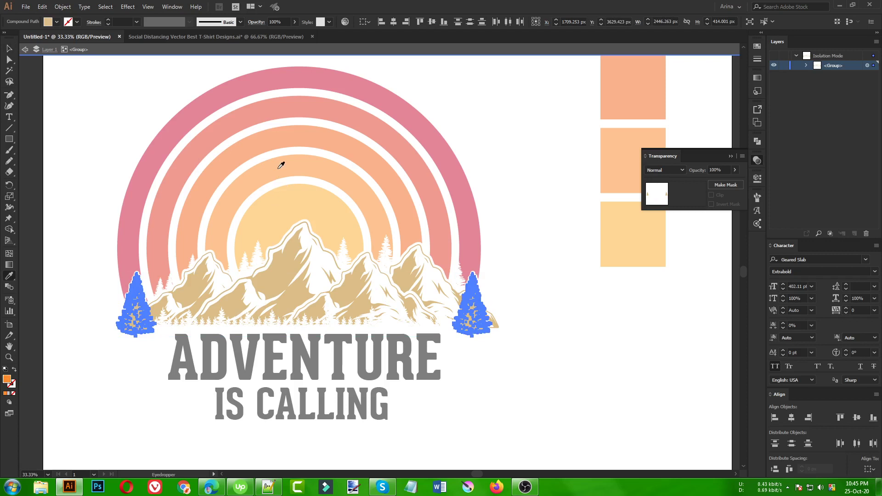
click(281, 165)
key(v)
double_click(532, 288)
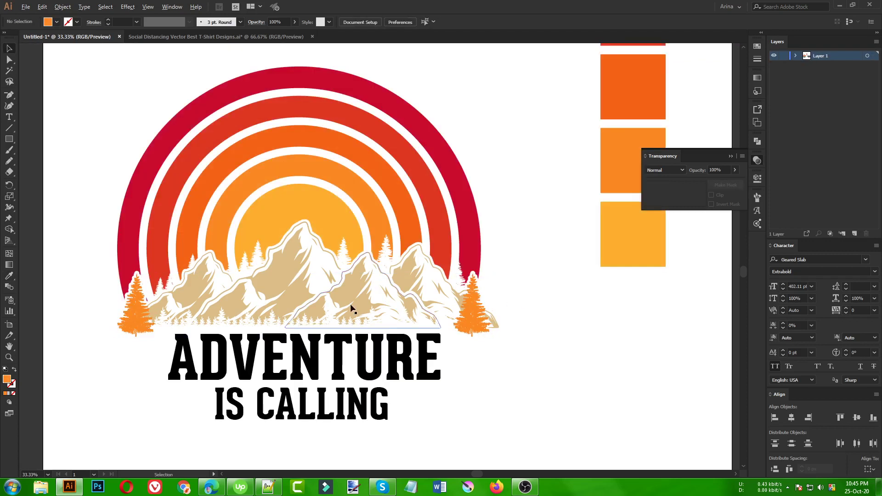
Convert the ADVENTURE and IS CALLING lettering to outlines
key(ctrl+minus)
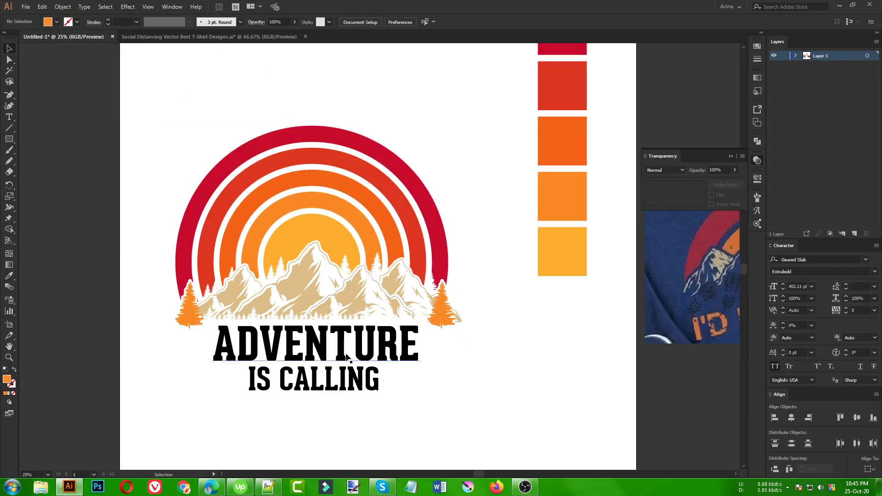
click(326, 386)
shift+click(329, 358)
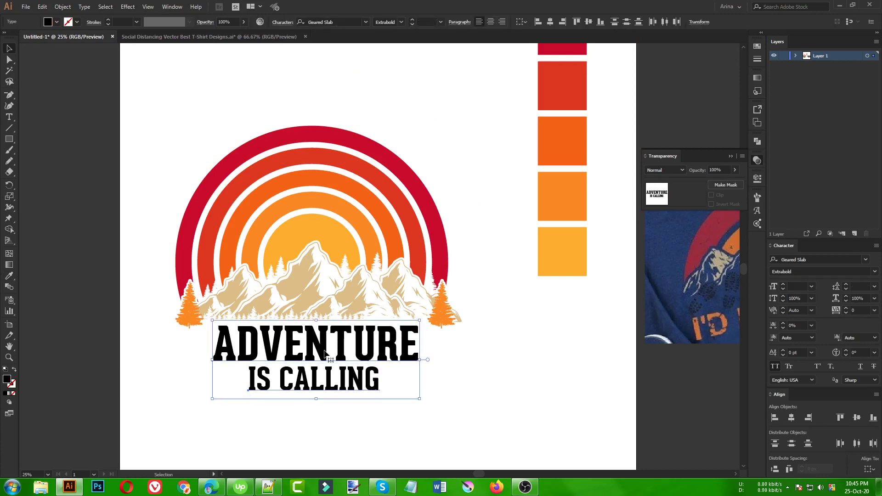
right_click(330, 358)
click(371, 235)
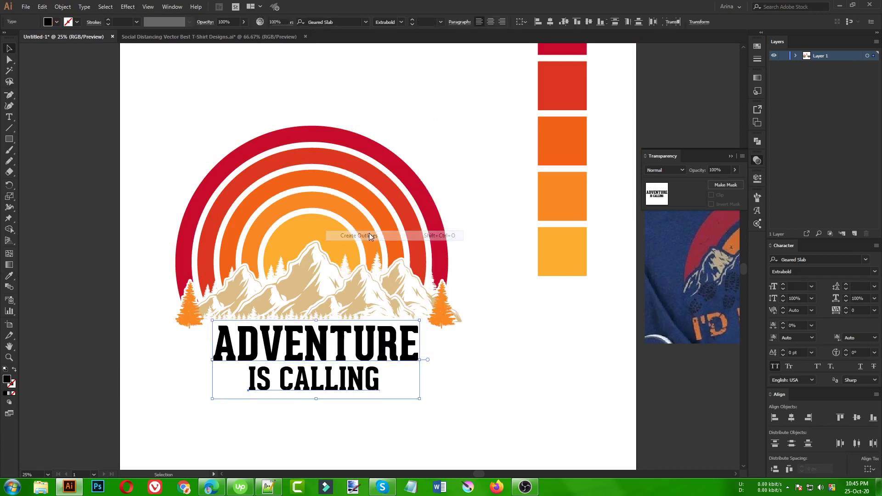
click(379, 430)
Add a small black round dot on each side of IS CALLING with the Ellipse tool
key(ctrl+plus)
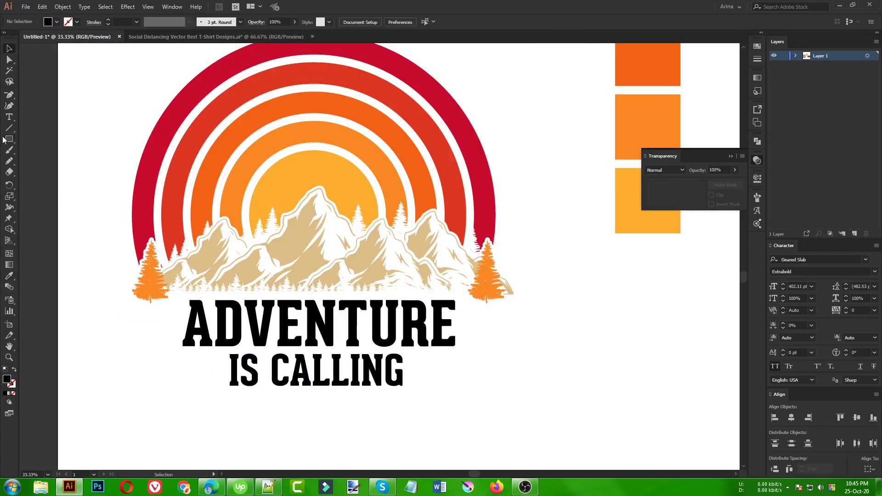
drag(9, 139, 51, 160)
scroll(230, 377, up, 1)
mouse_move(206, 369)
mouse_down()
mouse_move(219, 379)
mouse_move(204, 366)
mouse_move(528, 360)
mouse_move(527, 370)
mouse_move(177, 384)
mouse_move(153, 366)
mouse_up()
key(v)
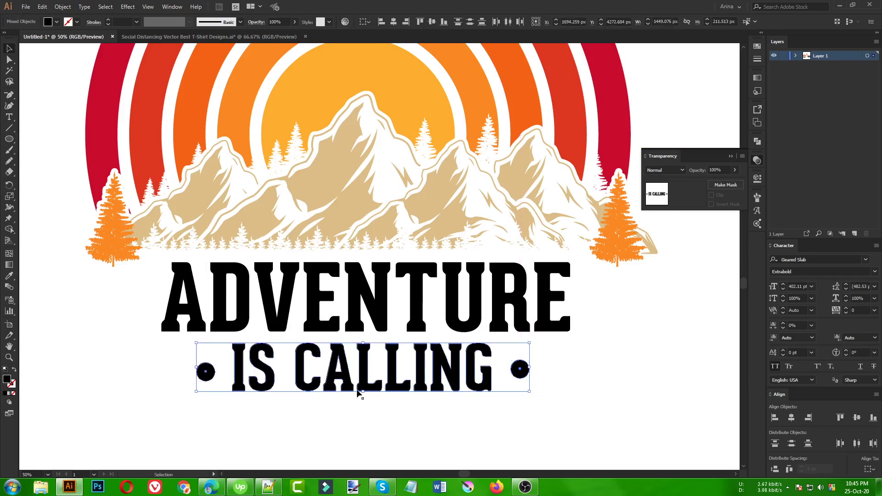
Align the two dots and IS CALLING on their vertical centres and group them
click(434, 24)
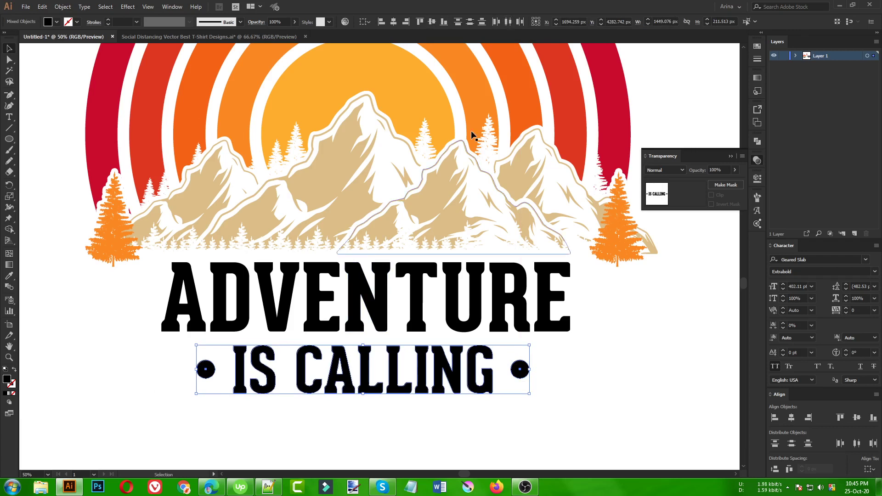
key(ctrl+g)
scroll(349, 339, down, 1)
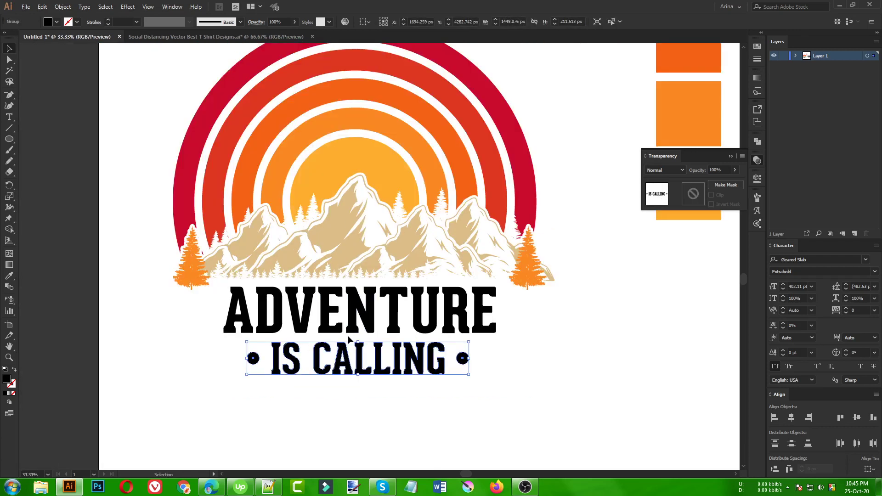
Centre ADVENTURE and the IS CALLING group horizontally on each other, and align them horizontally with the mountain and pine group
shift+click(370, 299)
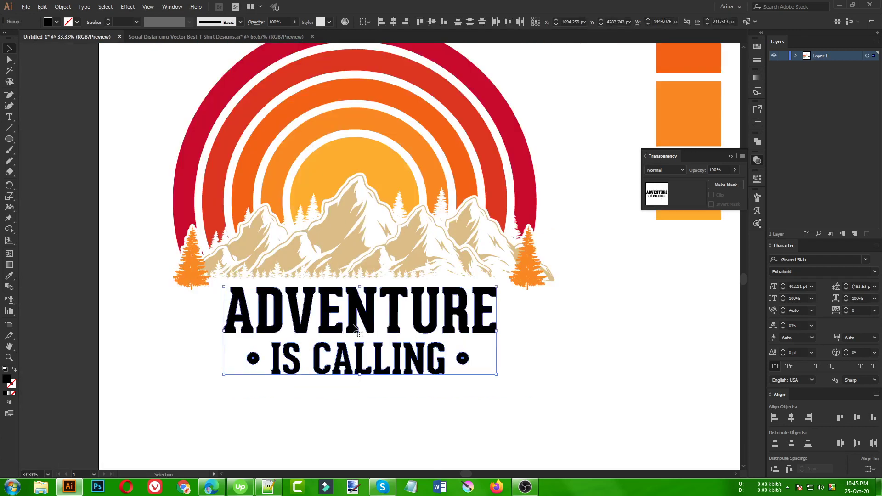
click(394, 22)
shift+click(346, 205)
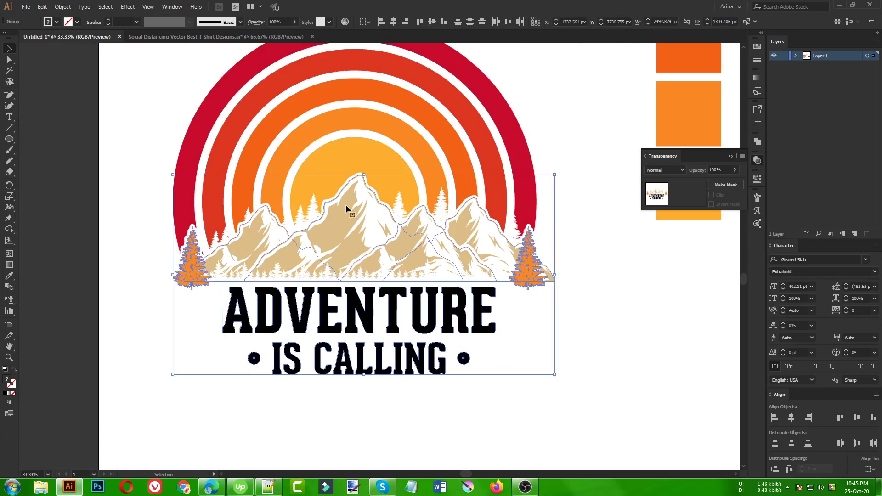
click(394, 21)
click(316, 409)
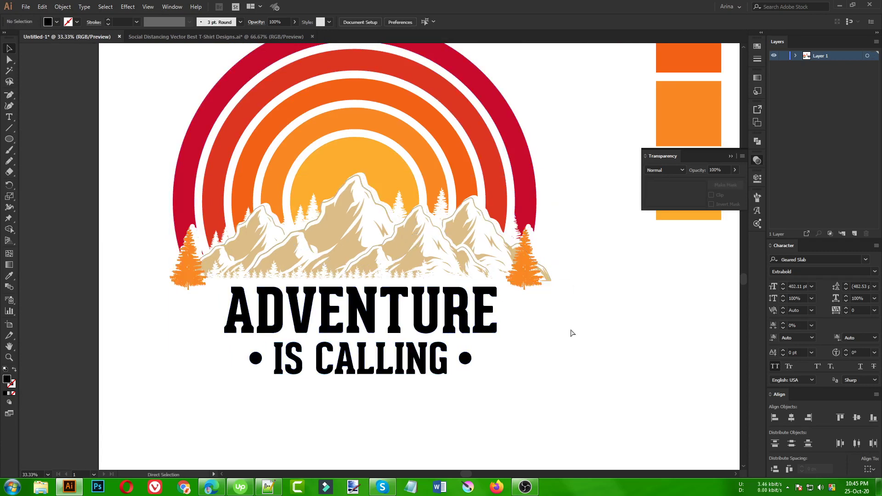
scroll(380, 177, up, 2)
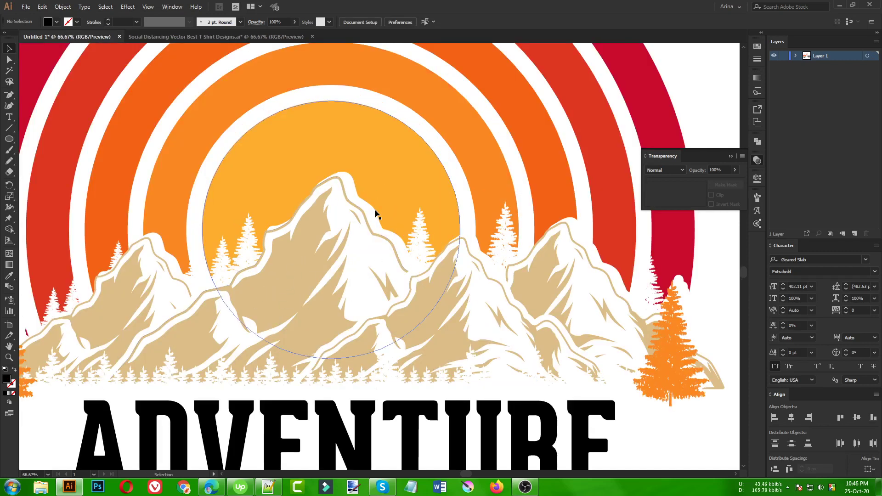
scroll(374, 211, down, 3)
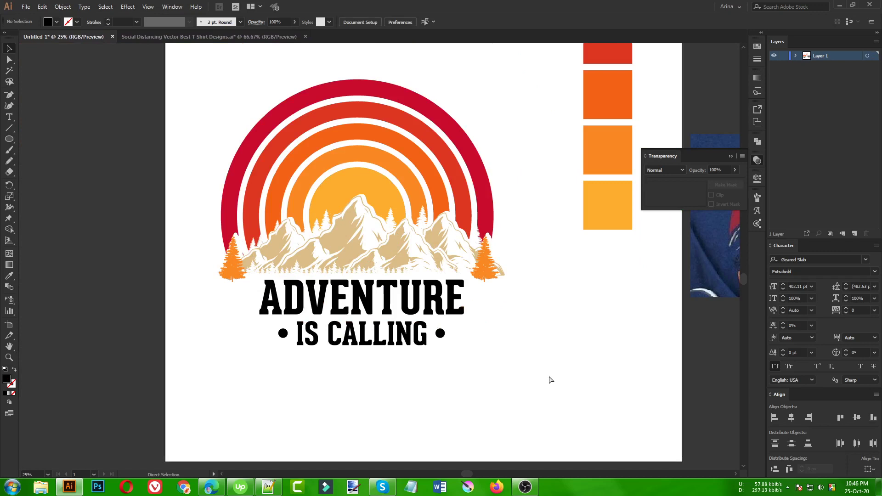
Undo the last alignment and realign the half-circles, mountain and pine group, and both lettering lines on their horizontal centres
key(ctrl+z)
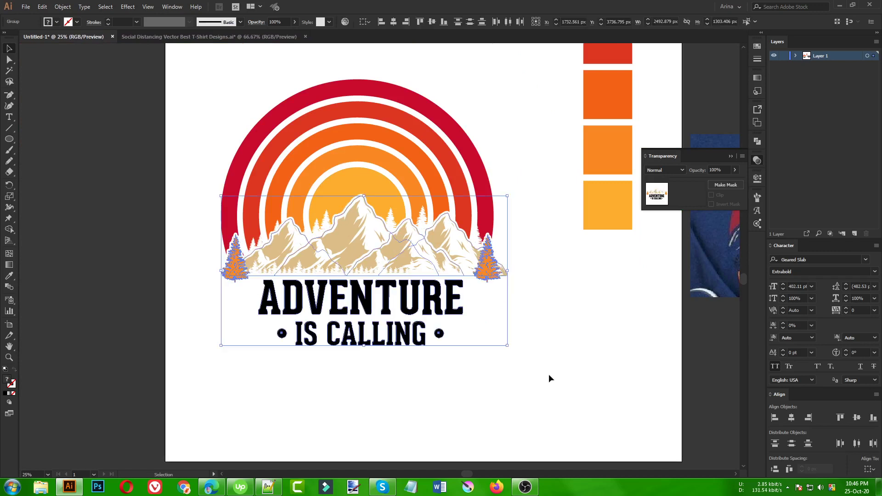
click(548, 374)
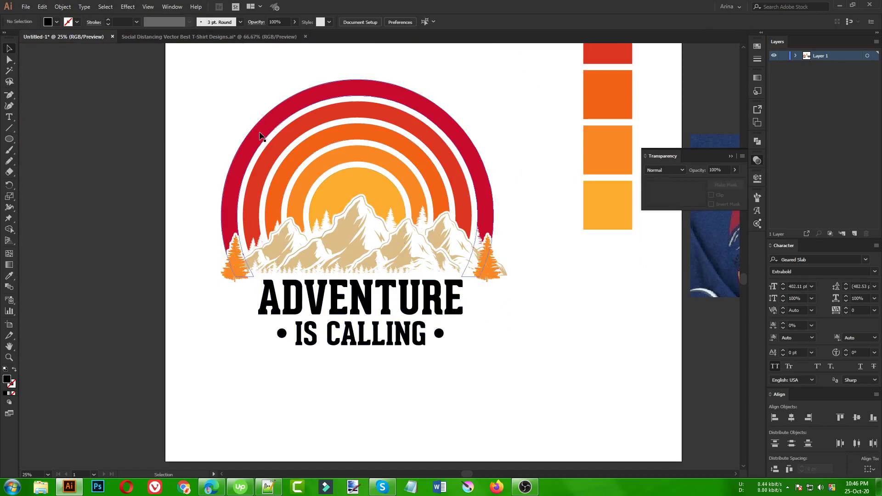
drag(203, 85, 519, 269)
key(a)
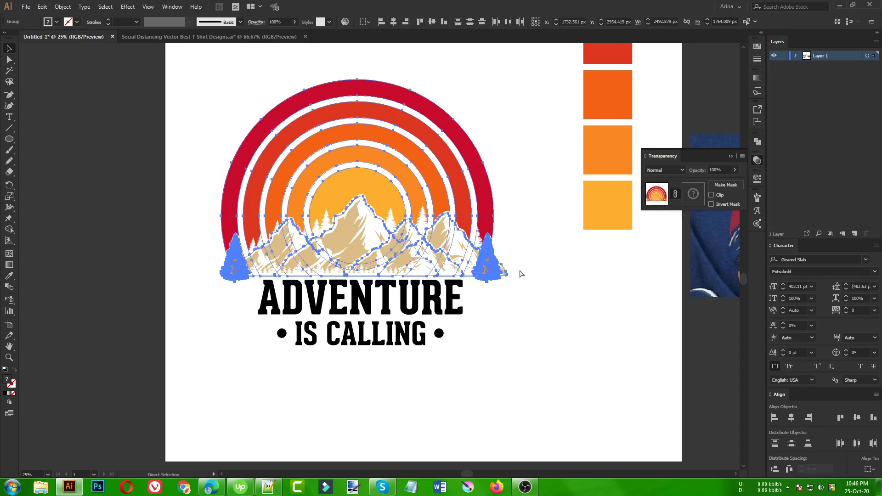
key(v)
drag(436, 393, 286, 146)
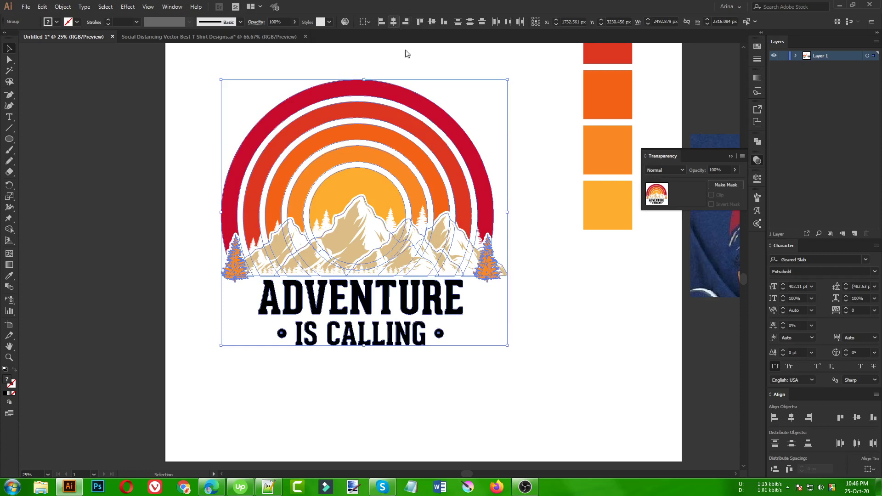
click(510, 162)
Nudge ADVENTURE and IS CALLING together slightly upward, closer to the mountains
click(370, 301)
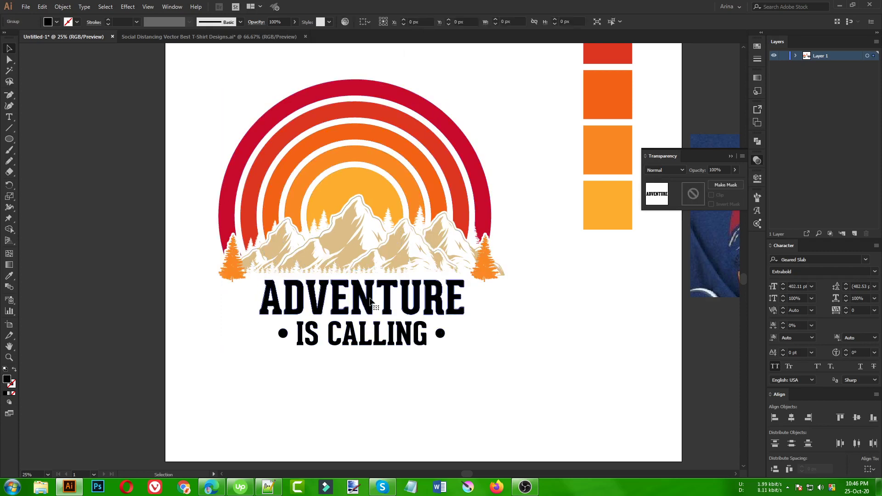
shift+click(375, 330)
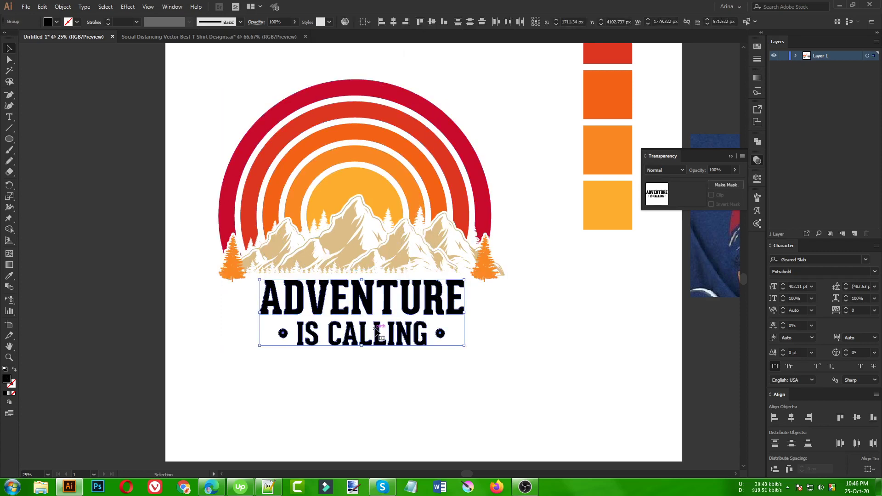
drag(376, 329, 376, 326)
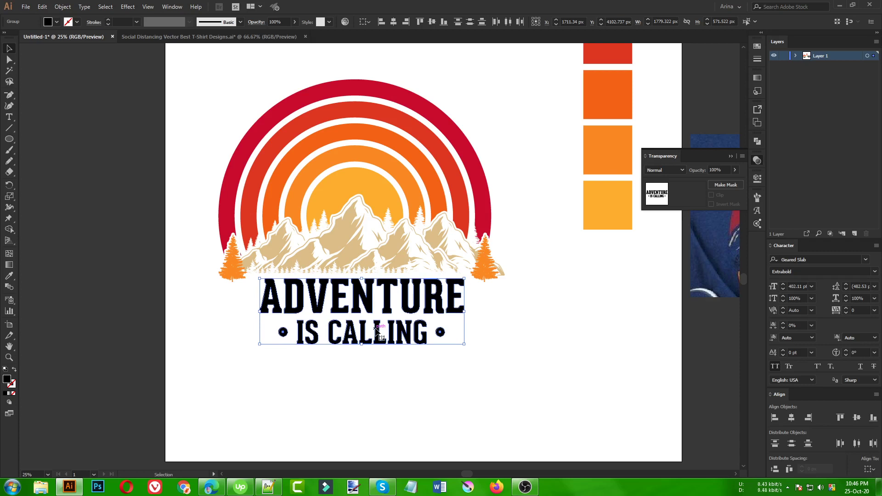
click(417, 374)
Try enlarging the pine at the mountains' right end inside its group, extending it down beside the lettering
double_click(485, 280)
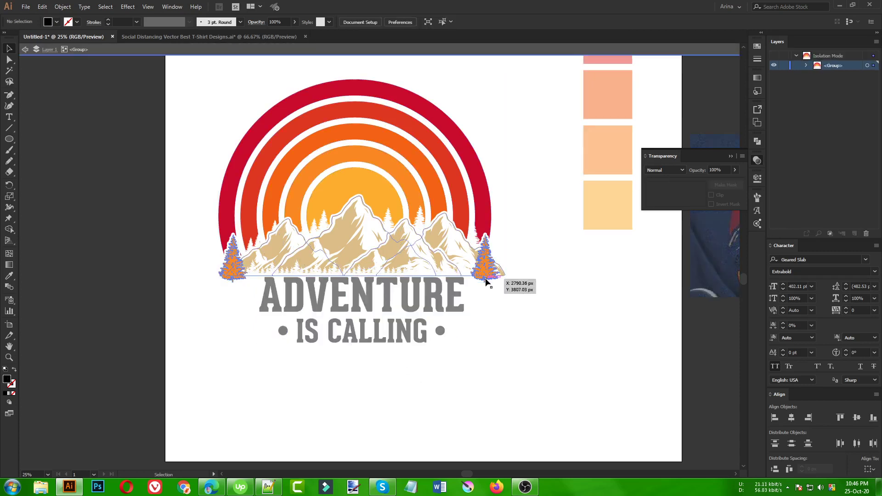
double_click(482, 273)
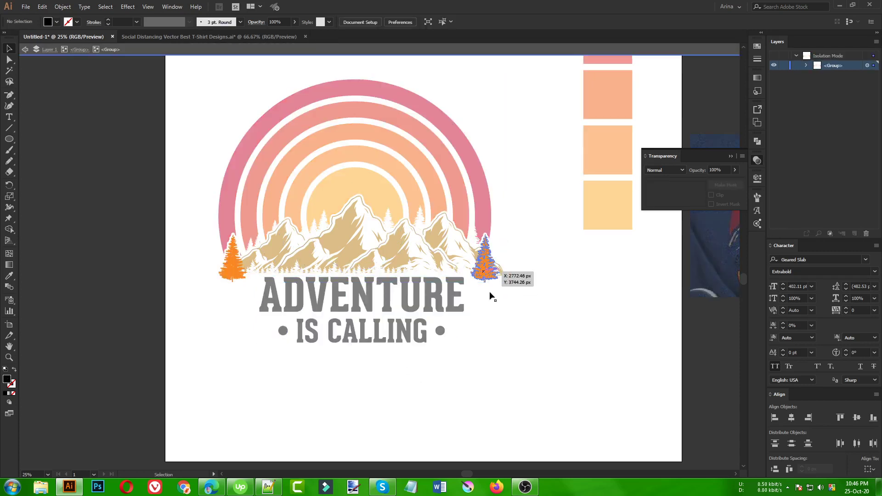
click(485, 278)
drag(485, 281, 493, 329)
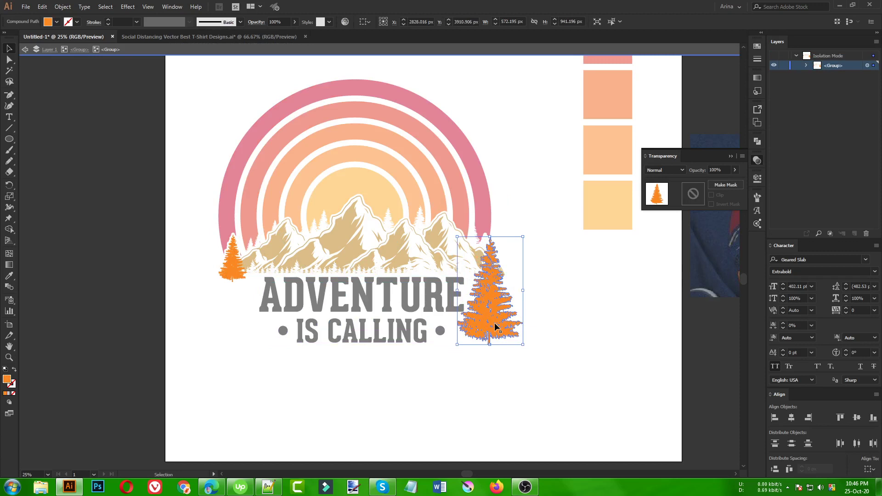
key(a)
click(495, 325)
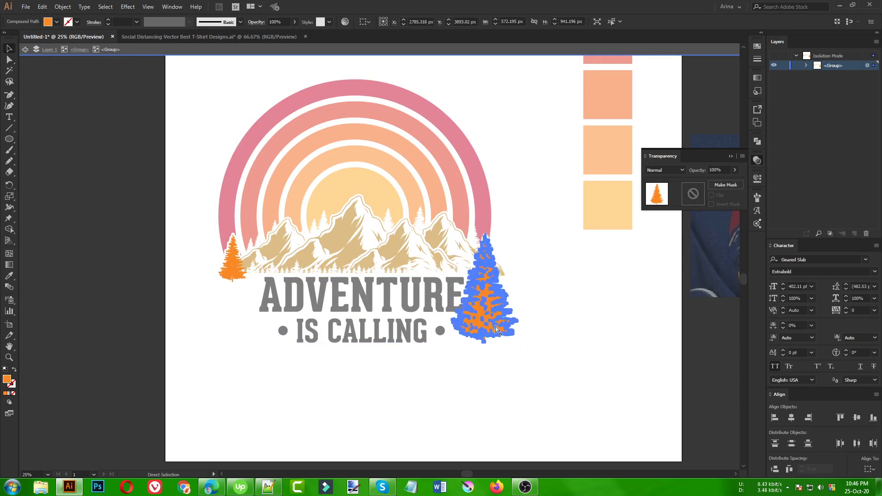
key(v)
double_click(502, 340)
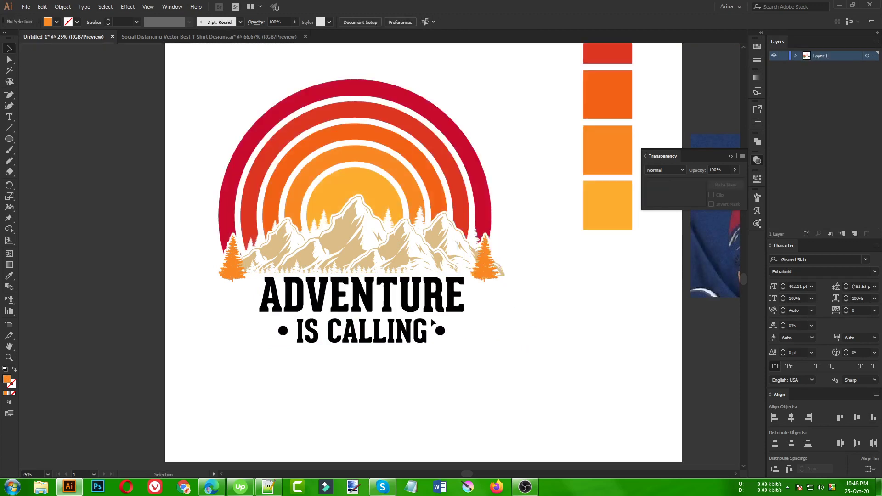
Recolour ADVENTURE with the yellow-orange sampled from the innermost half-circle
click(404, 306)
key(i)
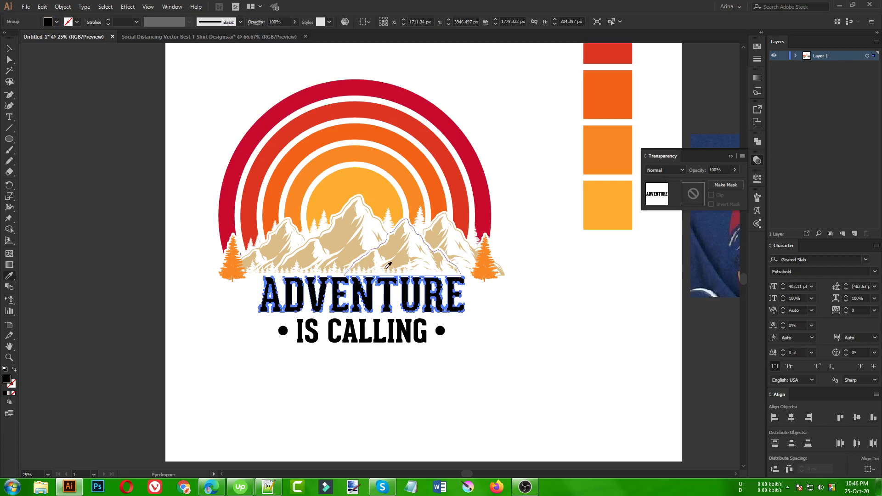
click(368, 178)
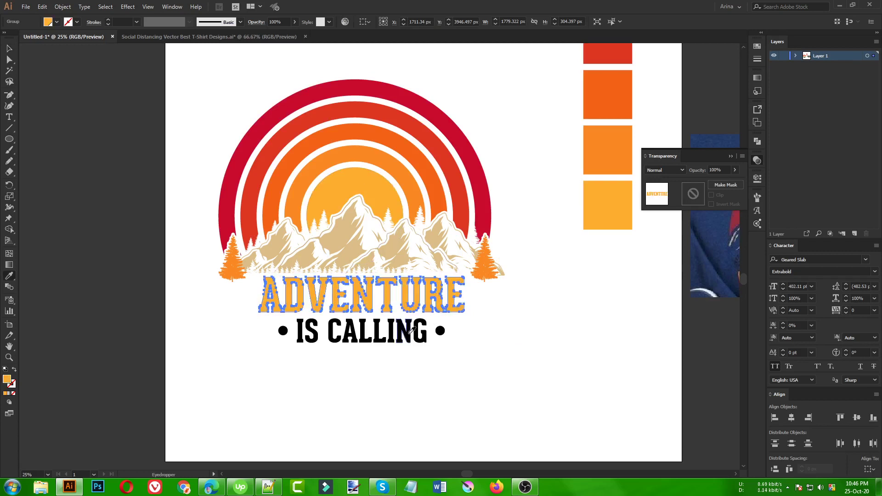
key(v)
Isolate the IS CALLING group and recolour its lettering with the red sampled from the second-outermost ring
double_click(377, 340)
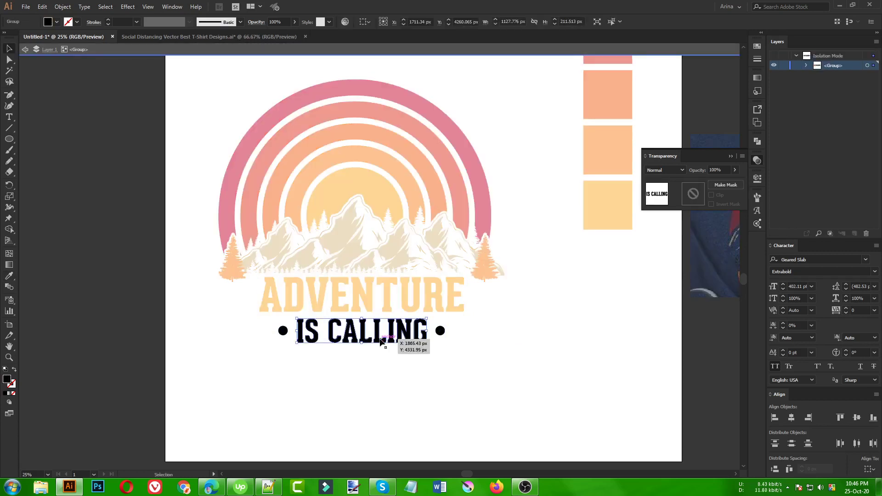
key(i)
click(395, 108)
key(v)
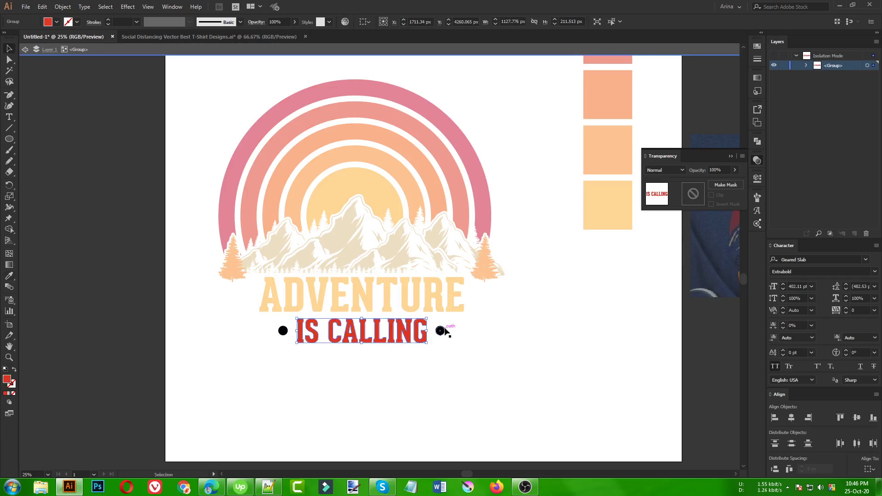
Recolour both dots beside IS CALLING with the innermost half-circle's yellow-orange and leave the isolated group
drag(440, 330, 283, 331)
key(ctrl+a)
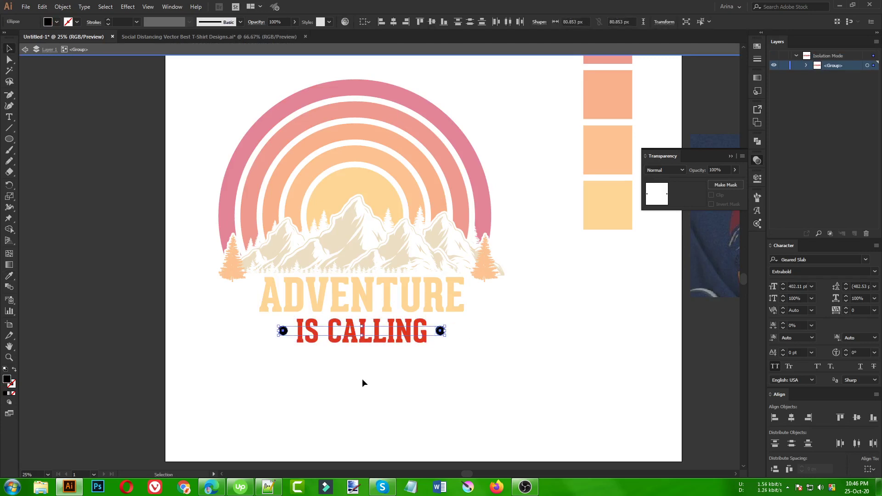
key(i)
click(365, 182)
key(v)
double_click(404, 392)
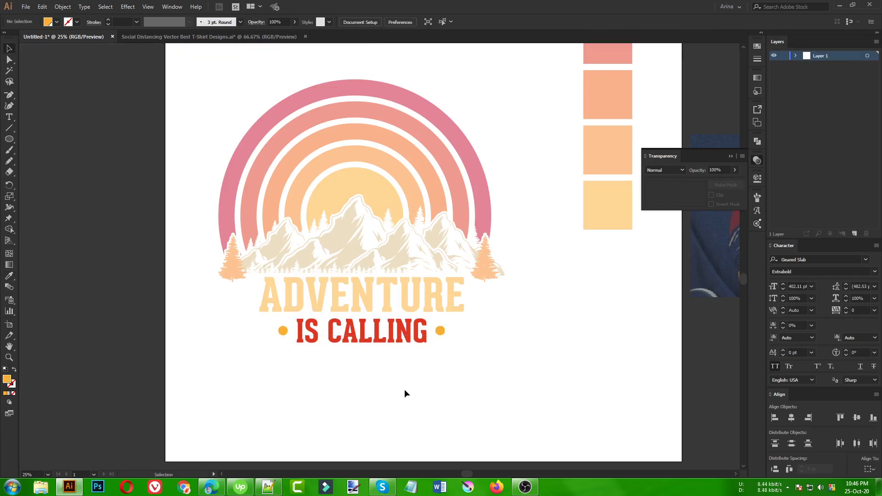
Draw a rectangle about 2996 by 2960 px over the whole design and fill it with black
scroll(266, 365, down, 2)
scroll(411, 279, up, 2)
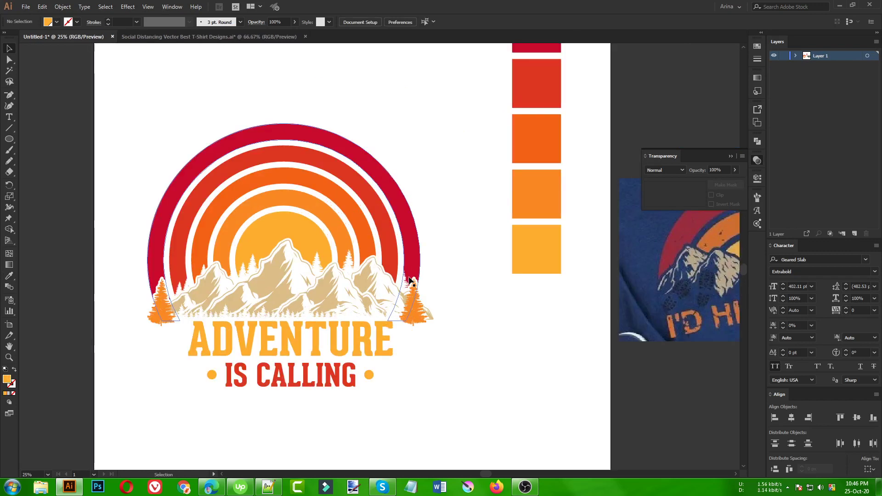
click(9, 139)
click(103, 138)
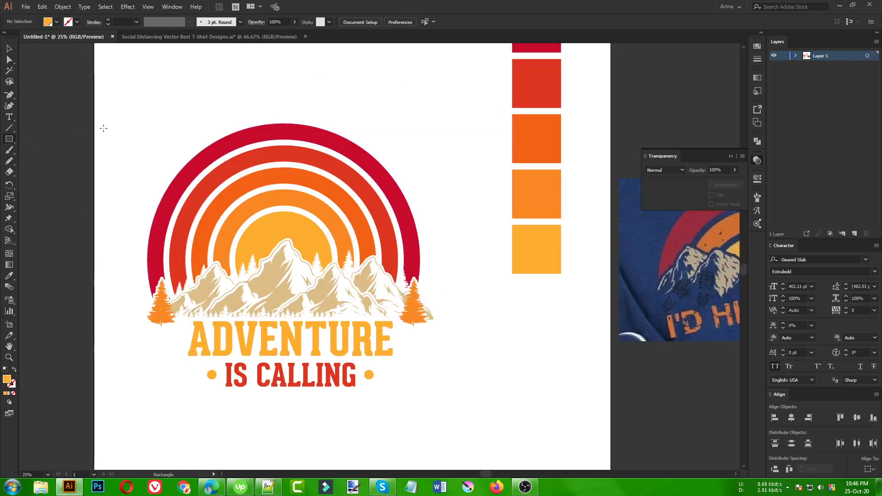
drag(118, 114, 463, 454)
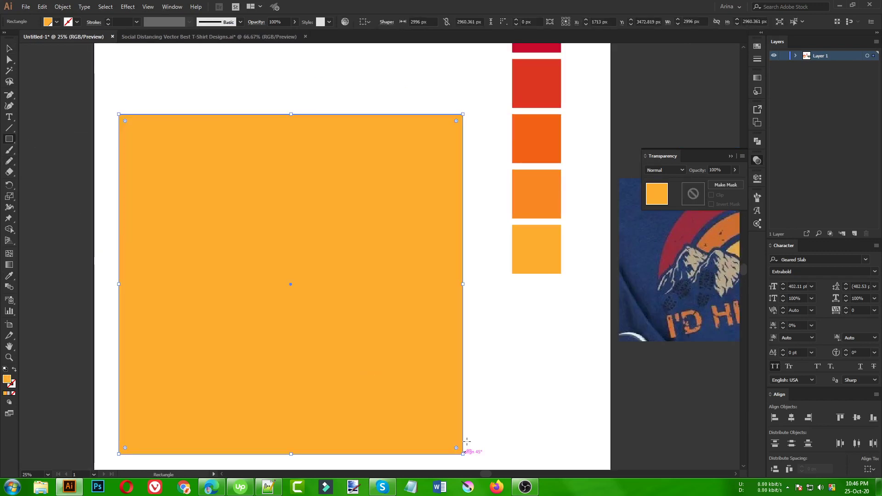
click(57, 21)
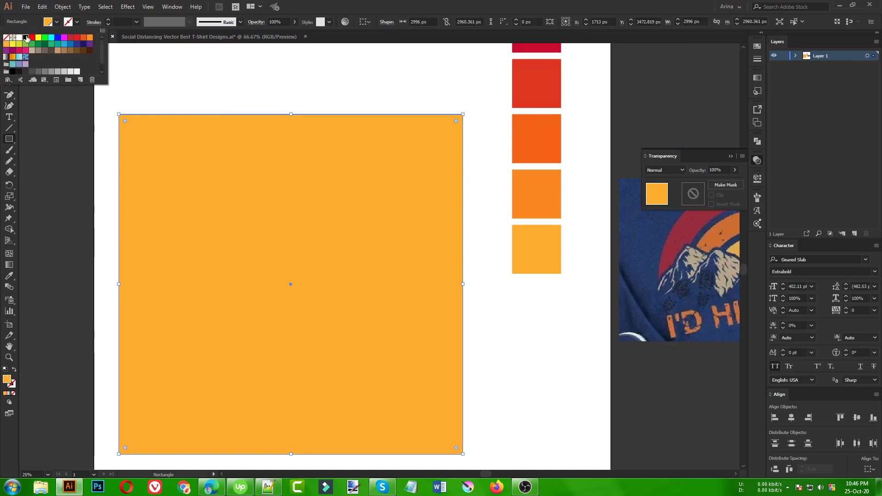
click(26, 37)
Send the black rectangle to the back as the design's background
key(a)
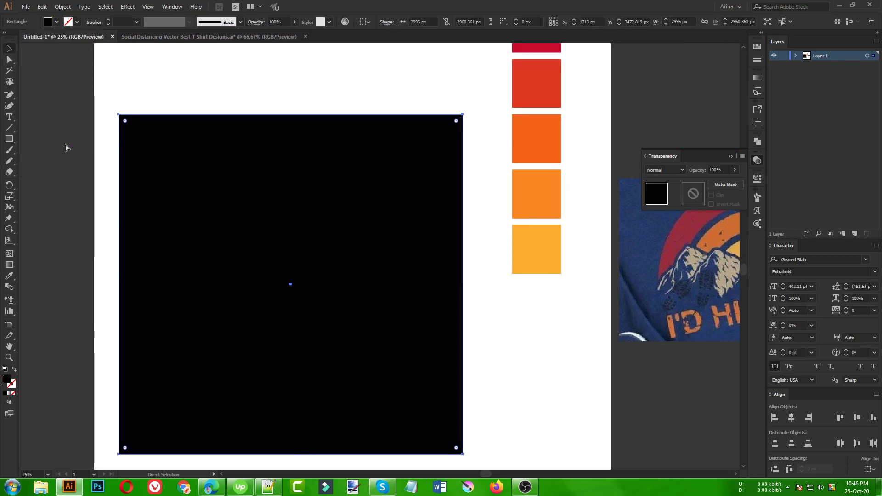
key(v)
key(ctrl+shift+bracketleft)
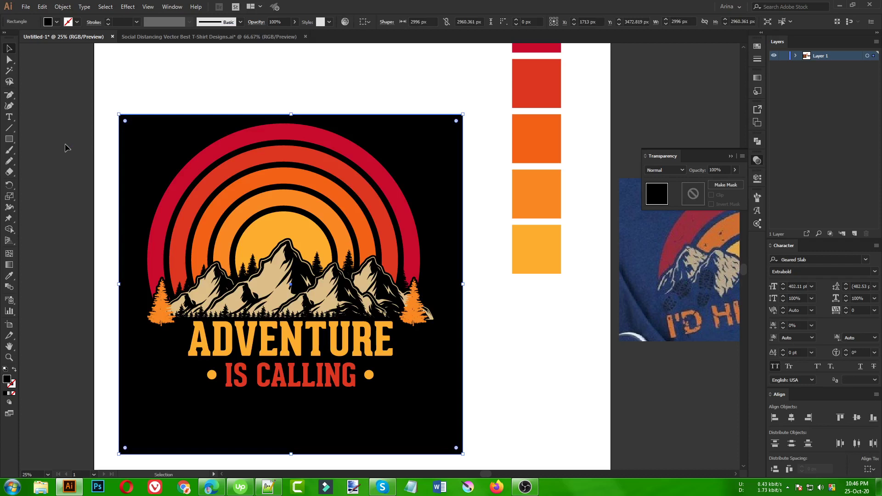
click(76, 193)
Isolate the two orange pines and apply a 15 px Offset Path with Miter joins and a miter limit of 4
scroll(214, 365, up, 1)
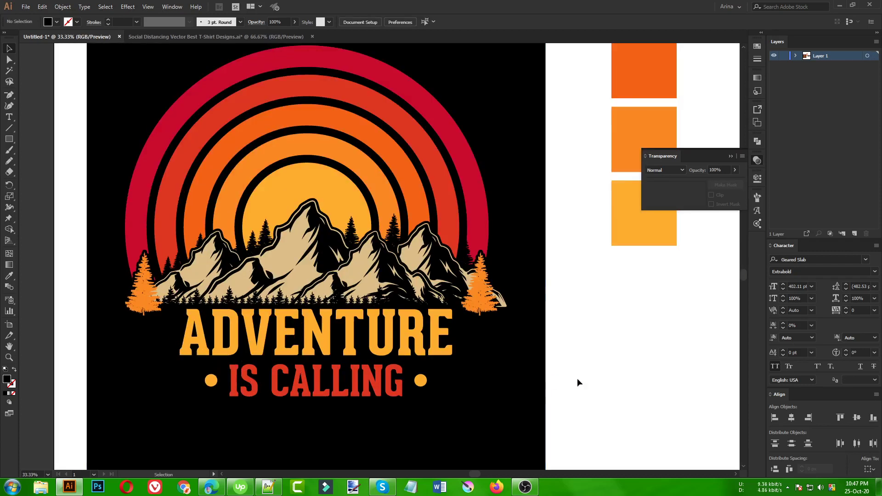
scroll(577, 379, up, 1)
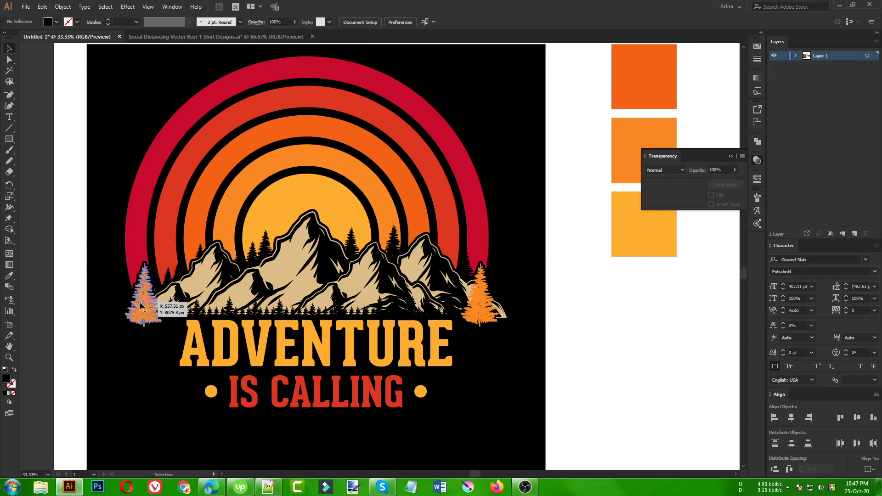
double_click(479, 305)
double_click(479, 305)
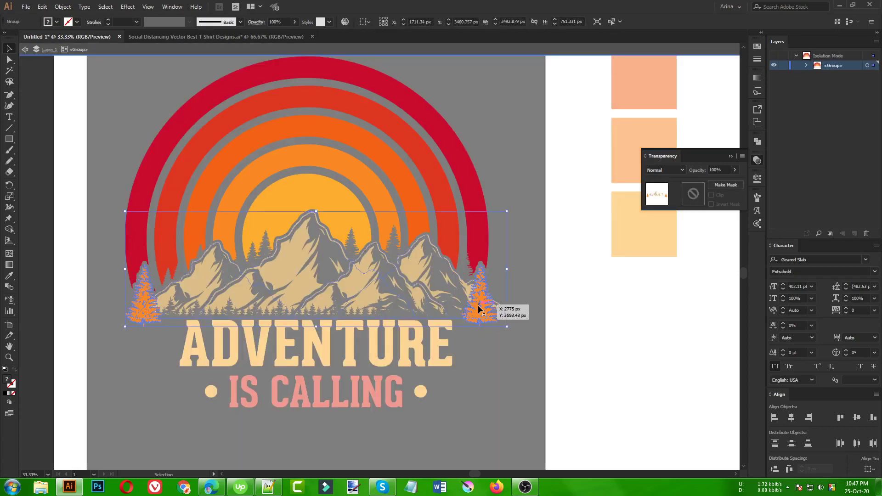
click(478, 305)
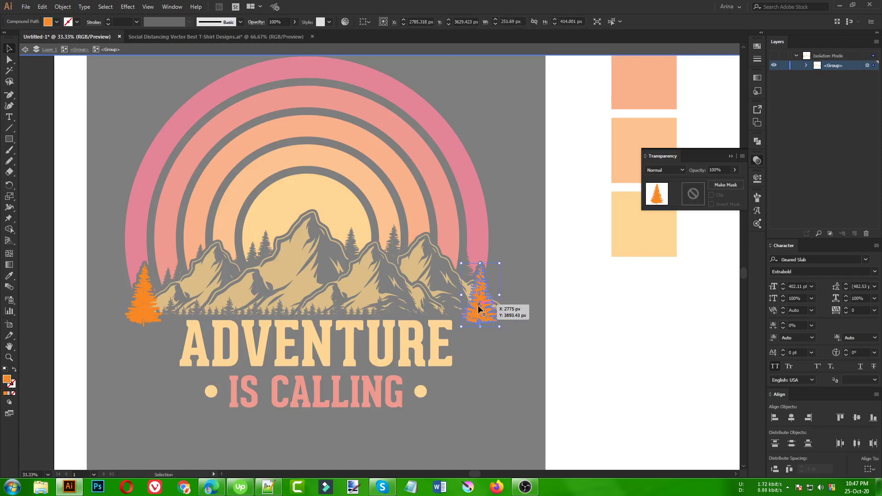
shift+click(137, 304)
click(63, 6)
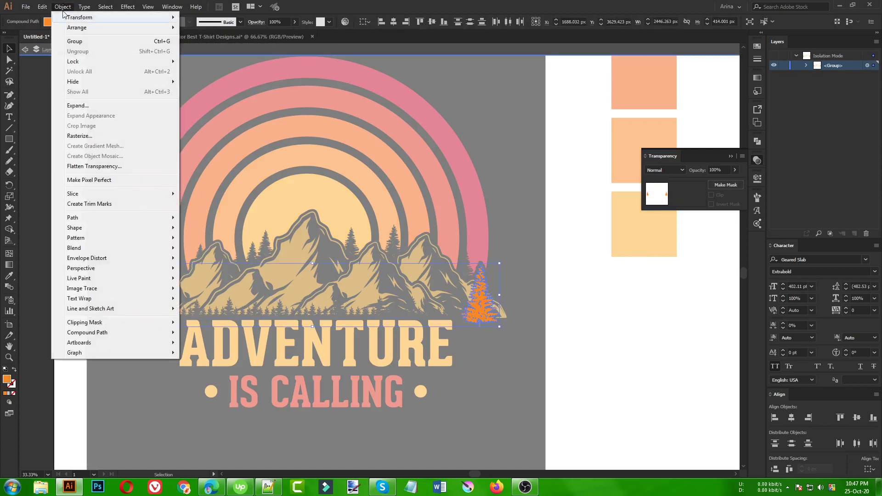
mouse_move(106, 223)
click(208, 251)
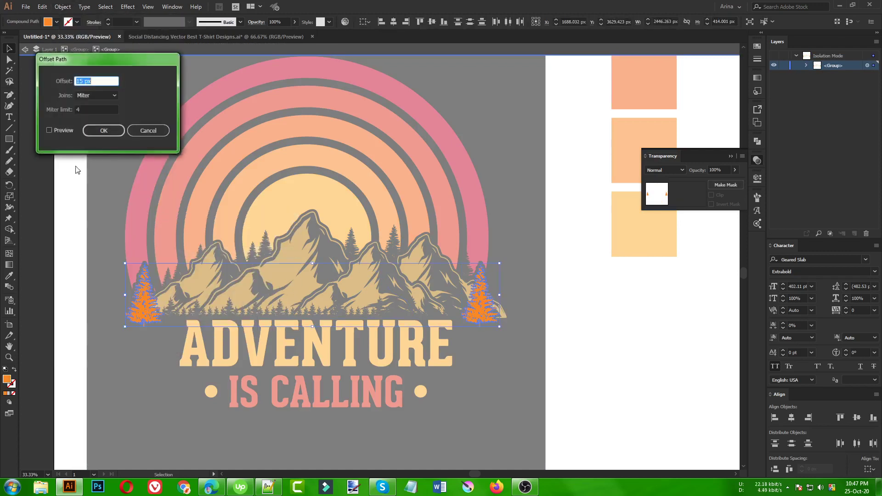
click(49, 131)
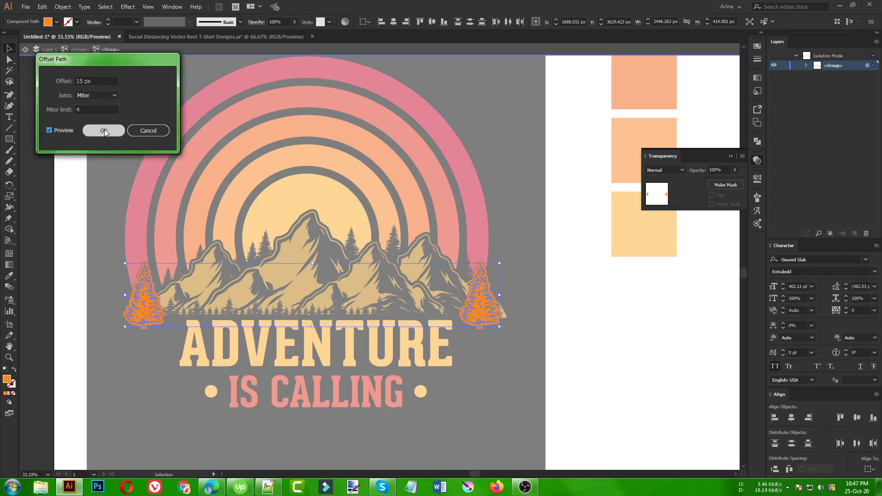
click(105, 131)
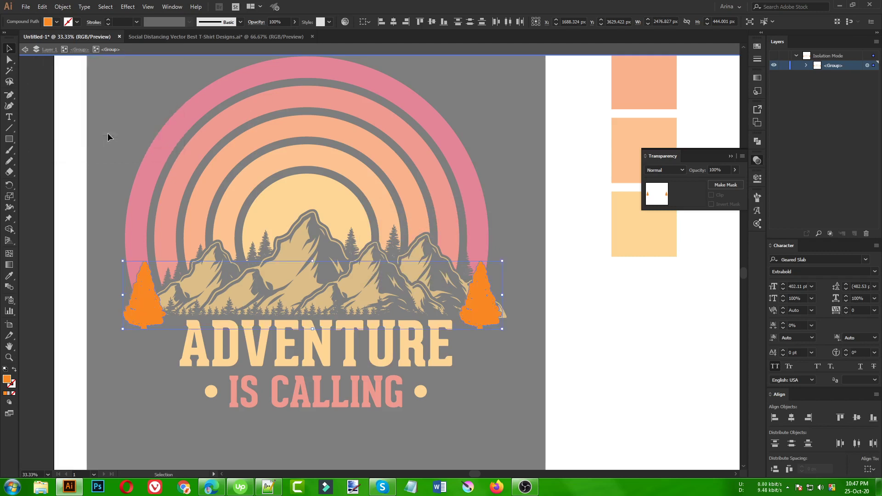
Move the offset pine silhouettes into the mountains' opacity mask and fill them with black
click(529, 348)
click(416, 305)
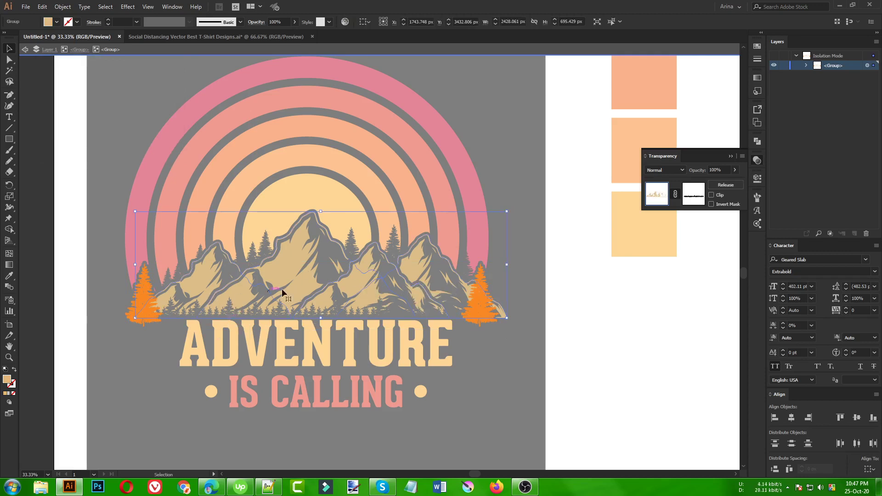
click(692, 202)
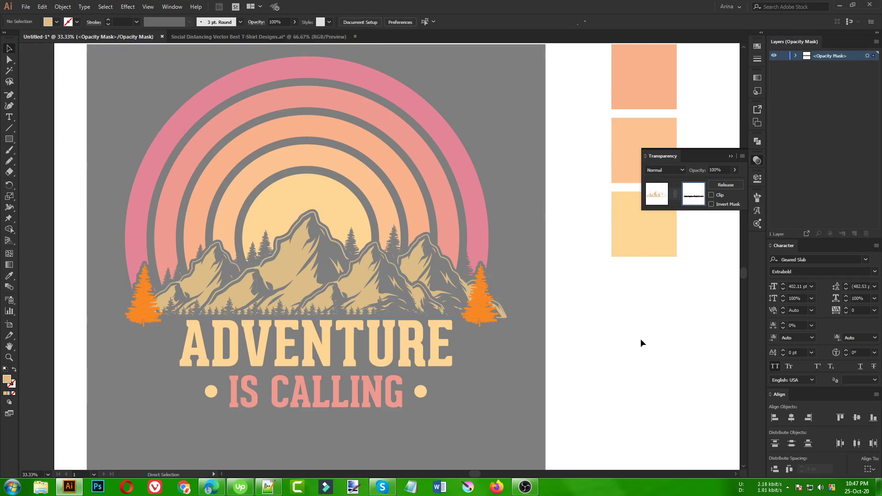
key(ctrl+a)
click(56, 22)
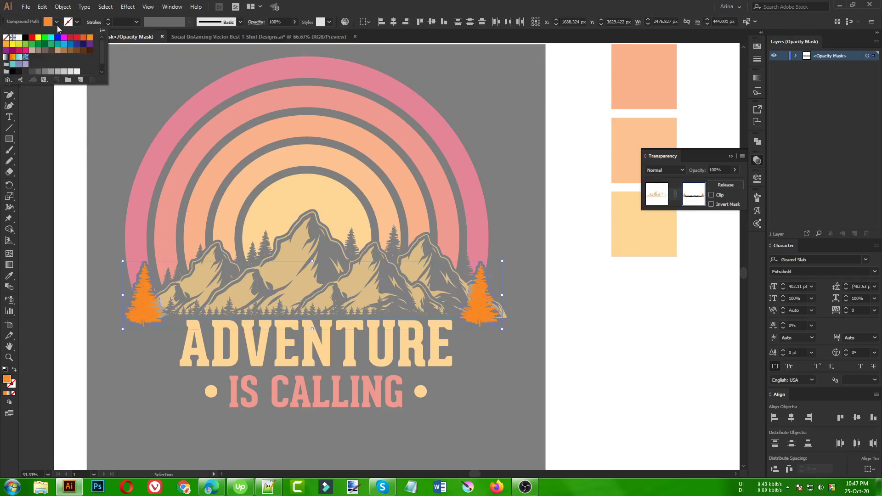
click(24, 38)
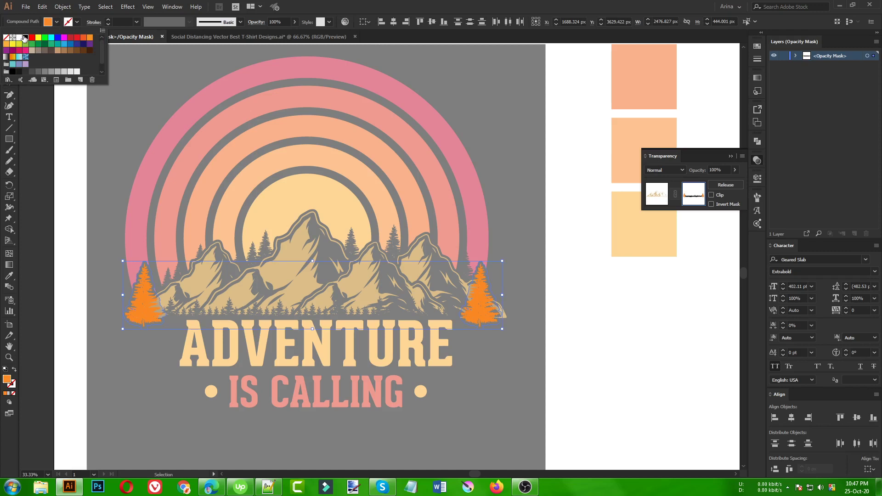
click(92, 223)
click(93, 224)
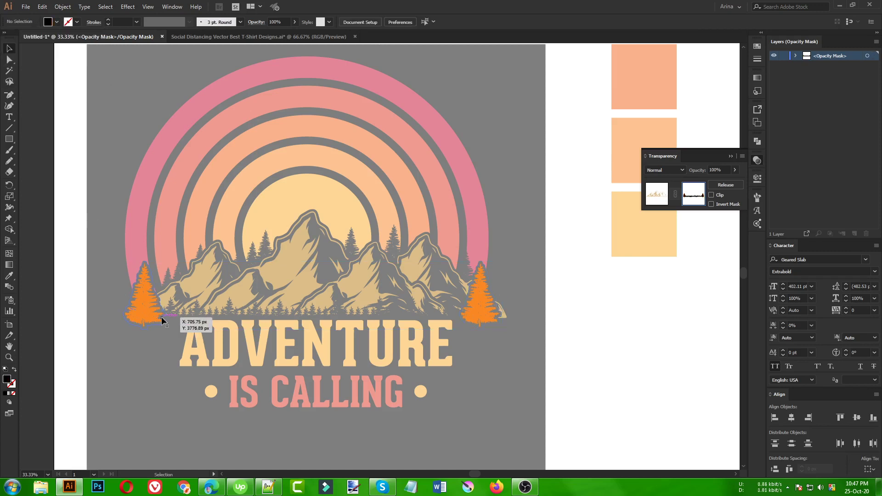
Draw a freehand black shape about 204 by 233 px in the mask over the mountain sliver beside the right pine, and leave the mask
scroll(147, 309, up, 1)
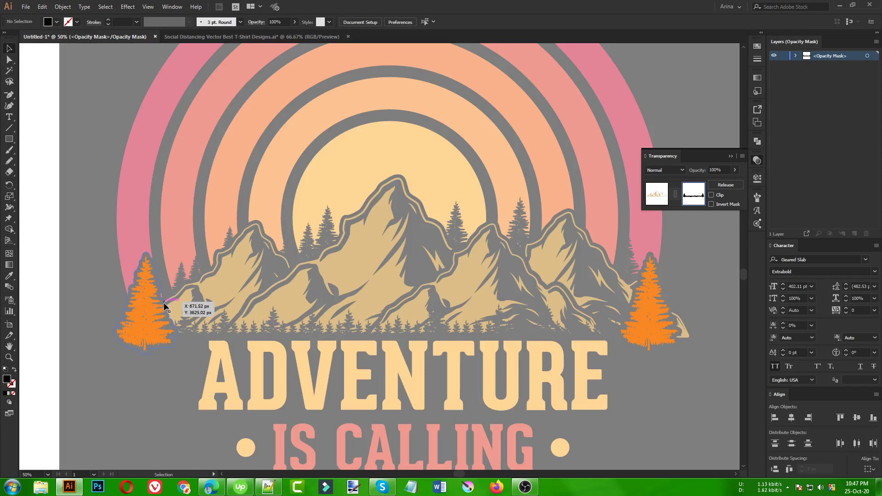
scroll(161, 311, up, 1)
scroll(130, 292, down, 2)
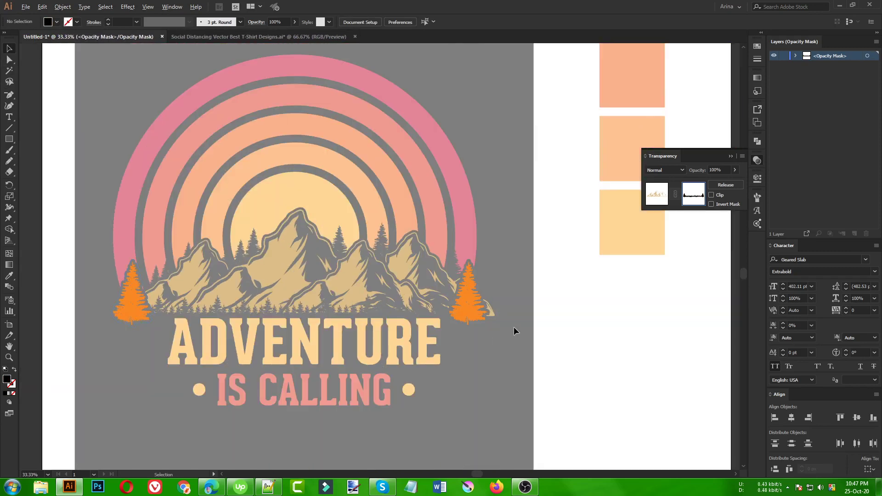
scroll(513, 322, up, 2)
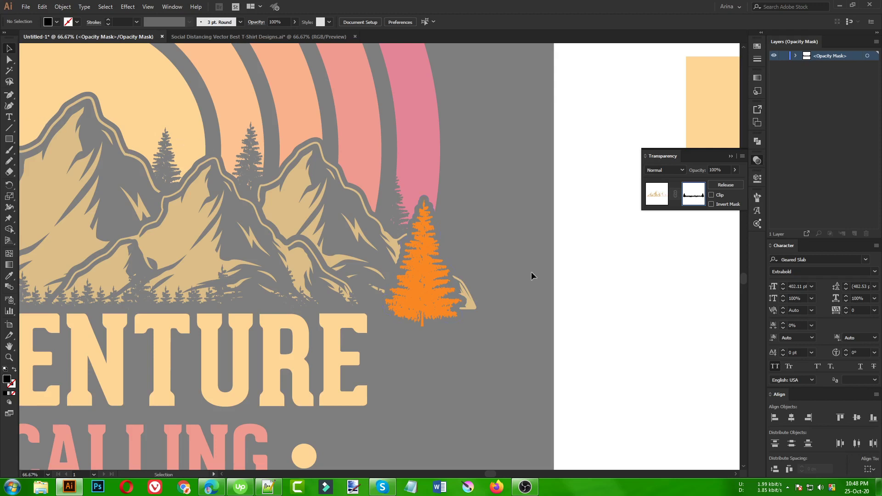
key(n)
mouse_move(470, 260)
mouse_down()
mouse_move(441, 279)
mouse_move(450, 323)
mouse_up()
drag(500, 284, 454, 259)
key(v)
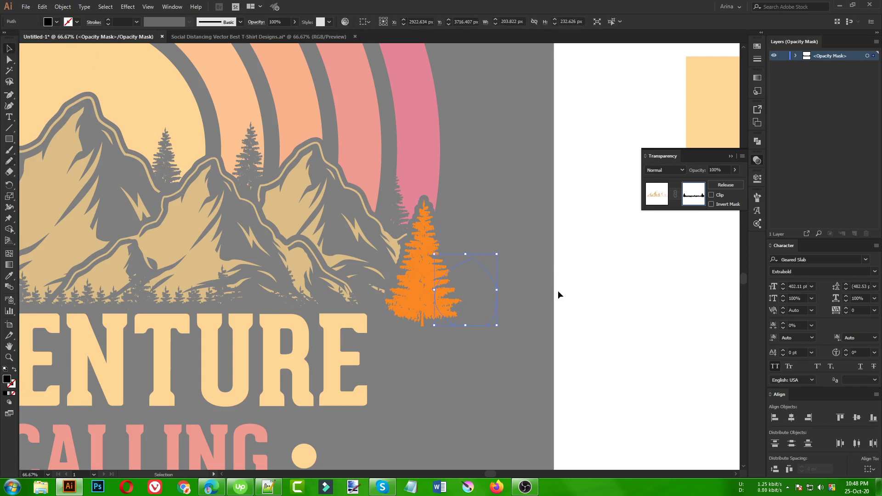
click(586, 287)
key(ctrl+minus)
click(646, 204)
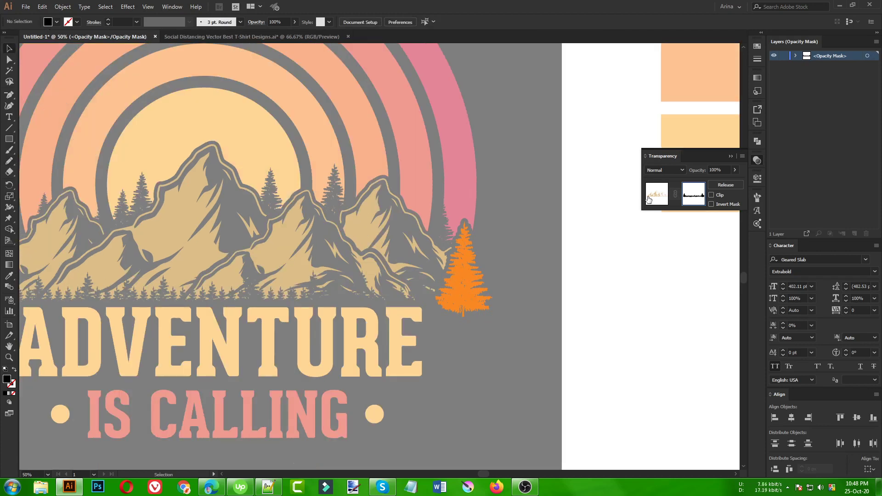
click(565, 278)
key(ctrl+minus)
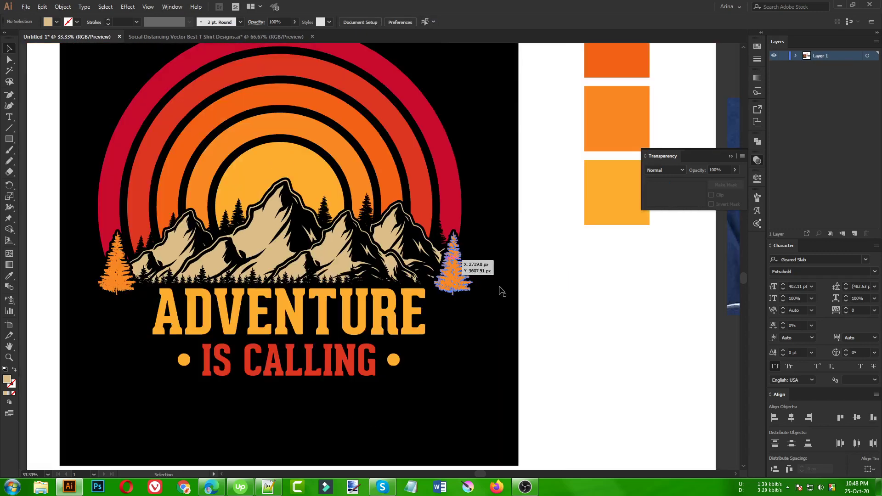
Move the reference photo closer to the black background and delete the column of colour swatches
scroll(574, 301, up, 1)
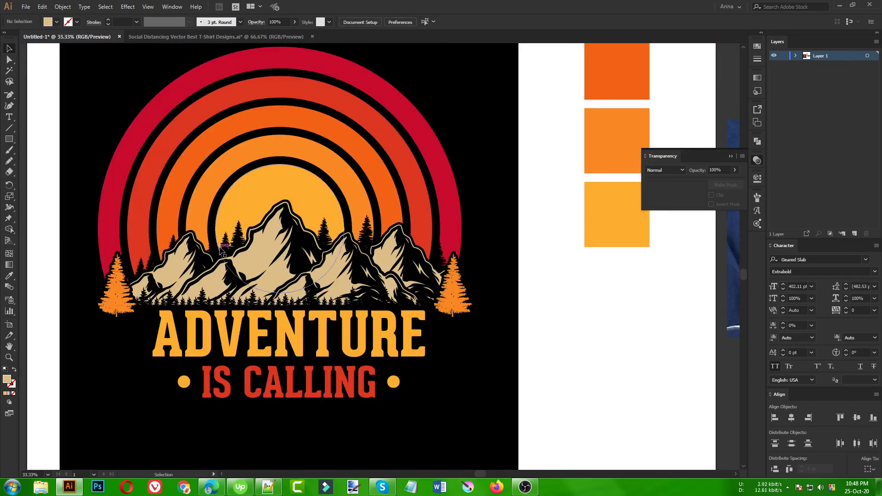
key(ctrl+minus)
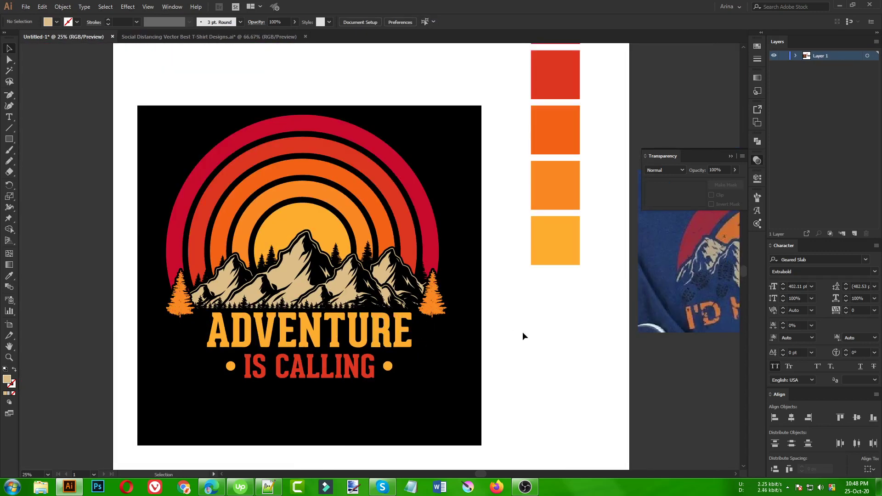
drag(520, 333, 460, 333)
drag(637, 307, 462, 314)
click(501, 388)
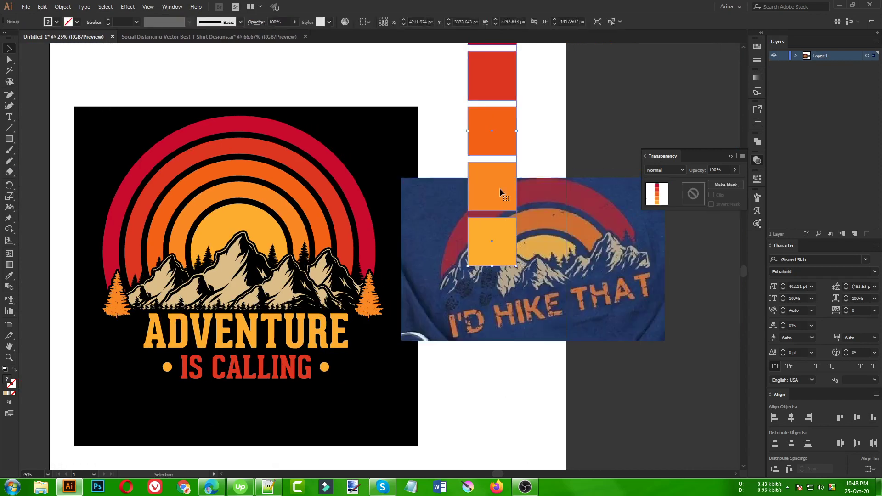
click(489, 245)
key(Delete)
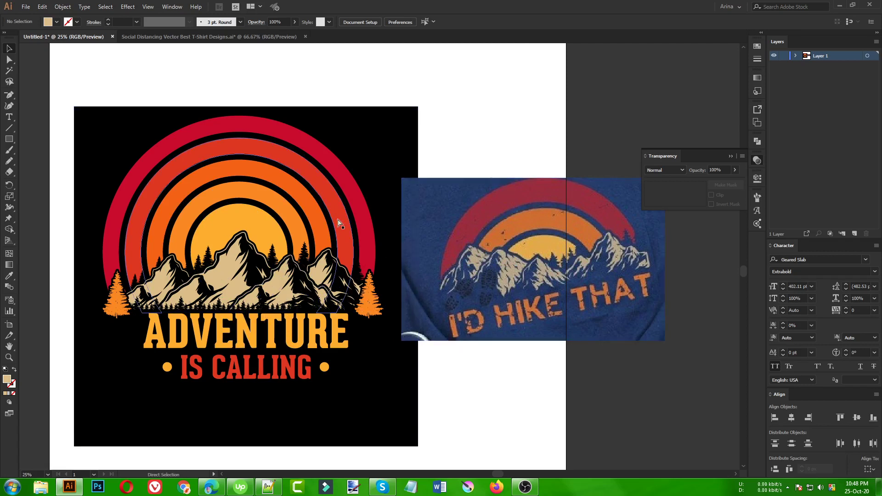
Open Graunge Vector 1.1 from the CHAOS folder, copy its left round speckle texture and return to the T-shirt document
key(ctrl+o)
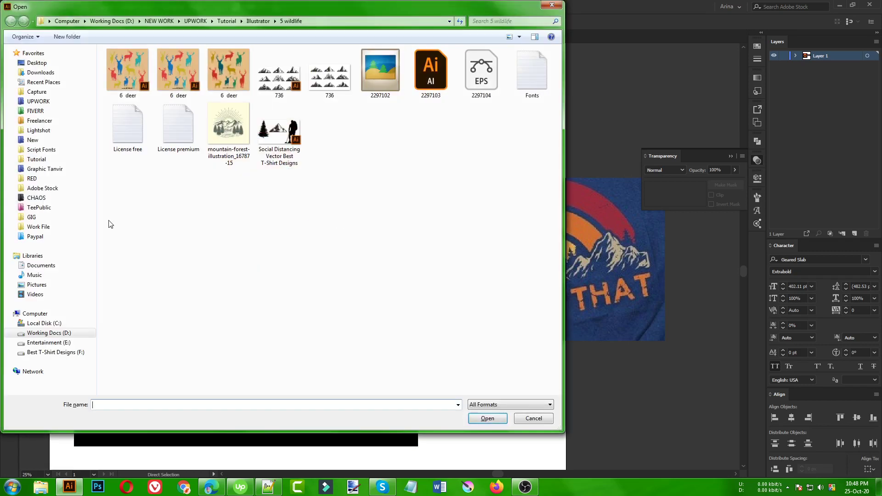
click(37, 198)
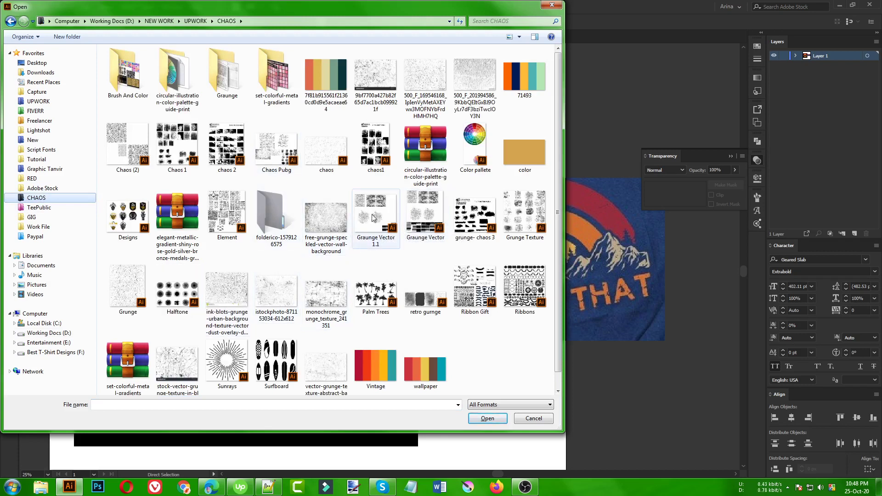
double_click(386, 216)
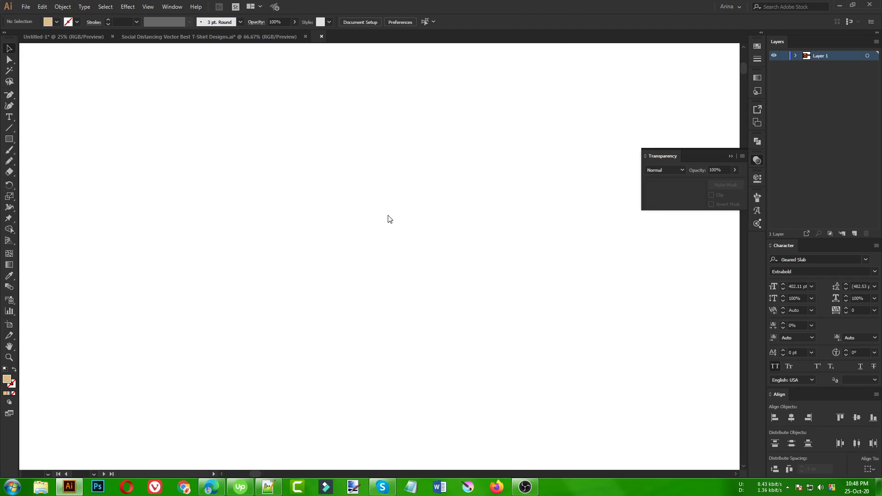
scroll(388, 216, down, 3)
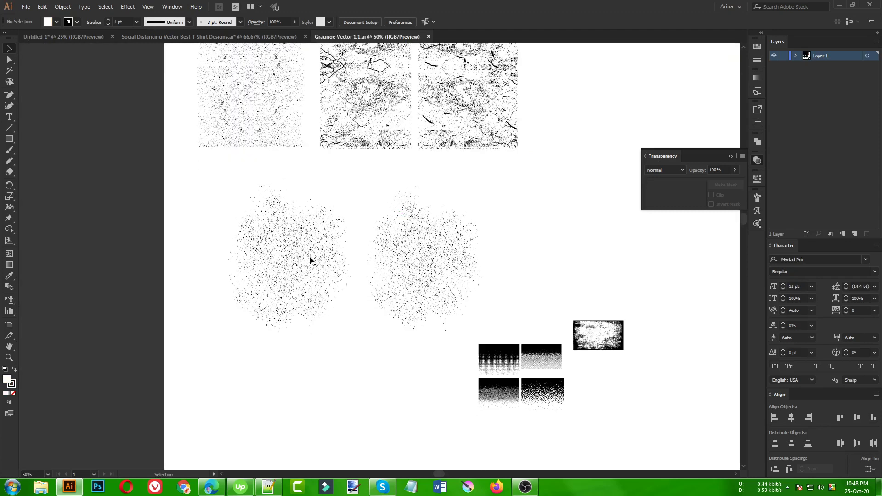
click(309, 255)
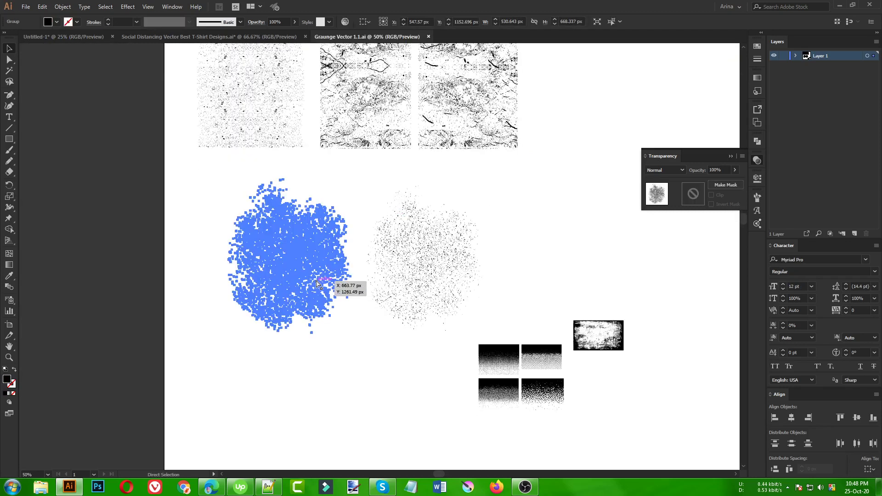
click(98, 38)
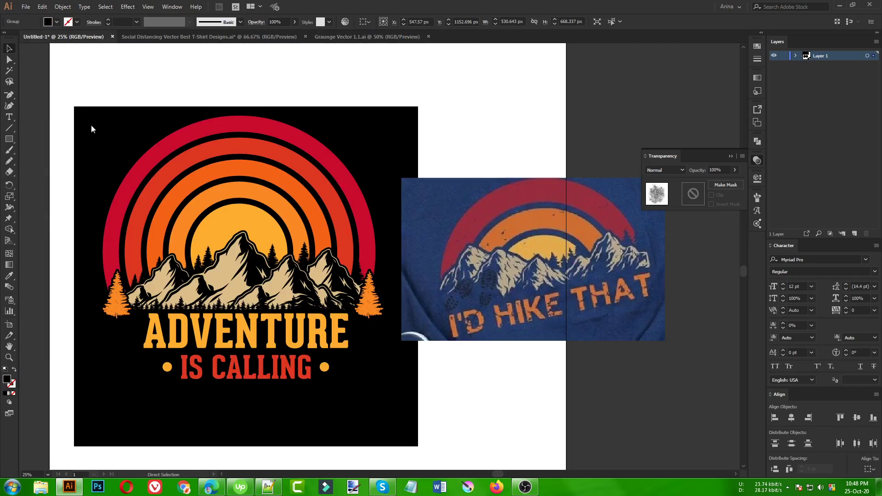
Move the reference photo sideways until it is clear of the black background
drag(456, 271, 515, 271)
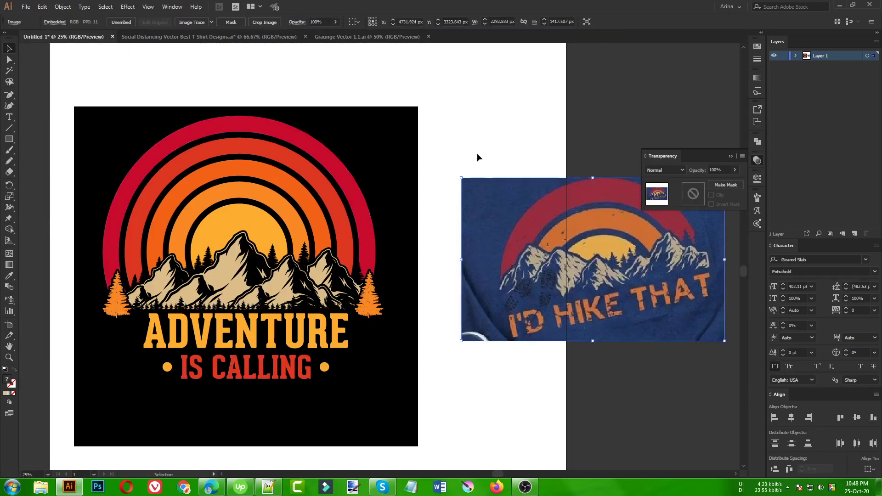
click(477, 153)
scroll(248, 130, down, 1)
drag(71, 72, 401, 368)
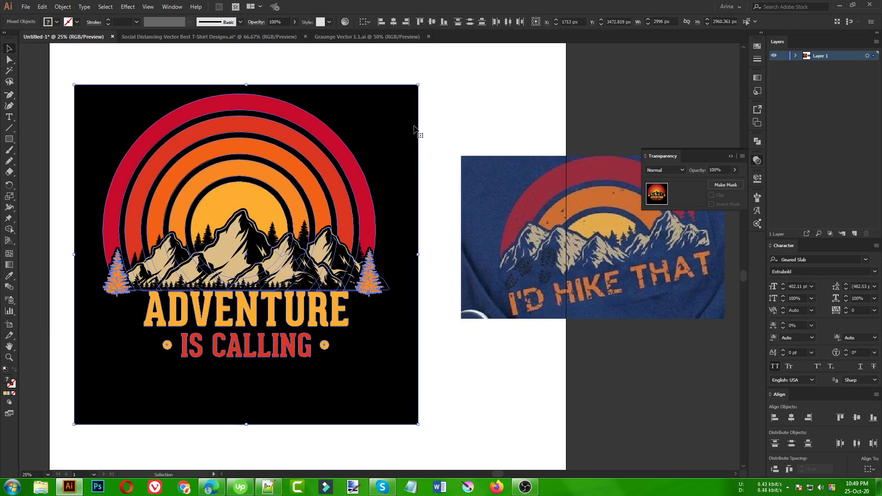
shift+click(395, 114)
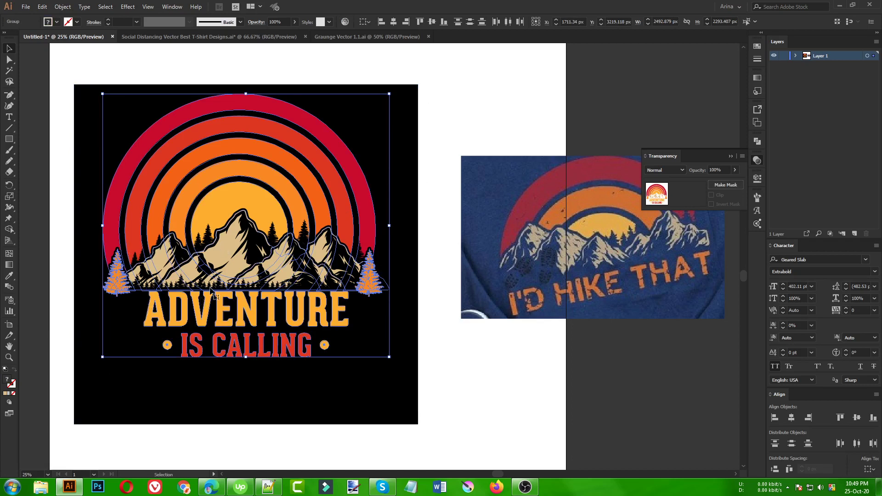
click(498, 365)
Enlarge the ADVENTURE and IS CALLING lettering together to about 1981 by 636 px
click(400, 367)
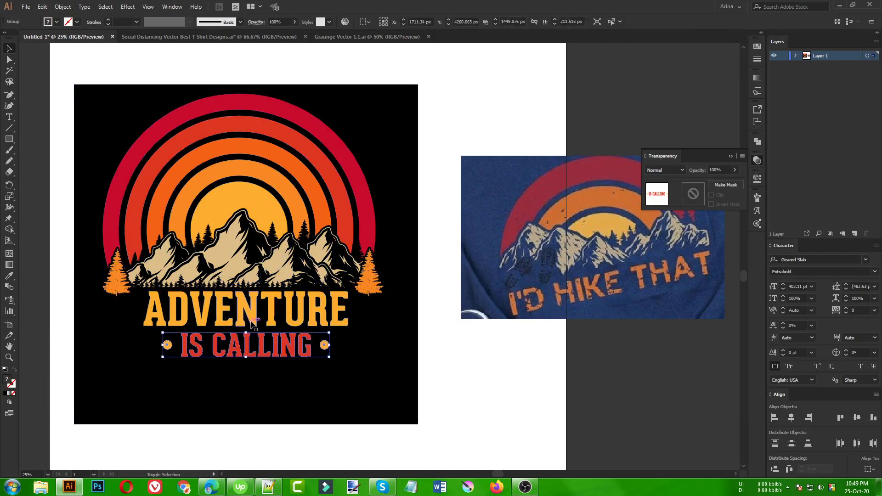
click(248, 351)
drag(247, 361, 246, 368)
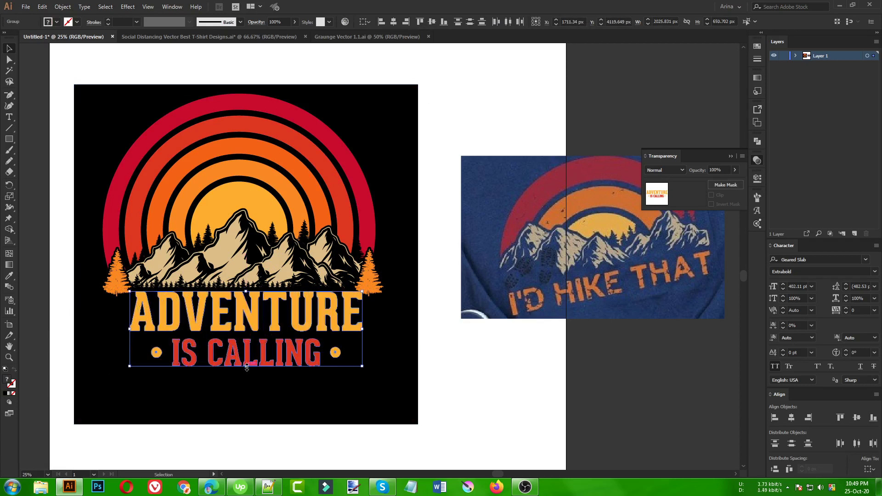
drag(366, 329, 361, 328)
Nudge the enlarged lettering left and slightly up to centre it beneath the half-circles
key(Left)
key(Left)
key(Left)
key(Left)
key(Left)
key(Left)
key(Left)
key(Left)
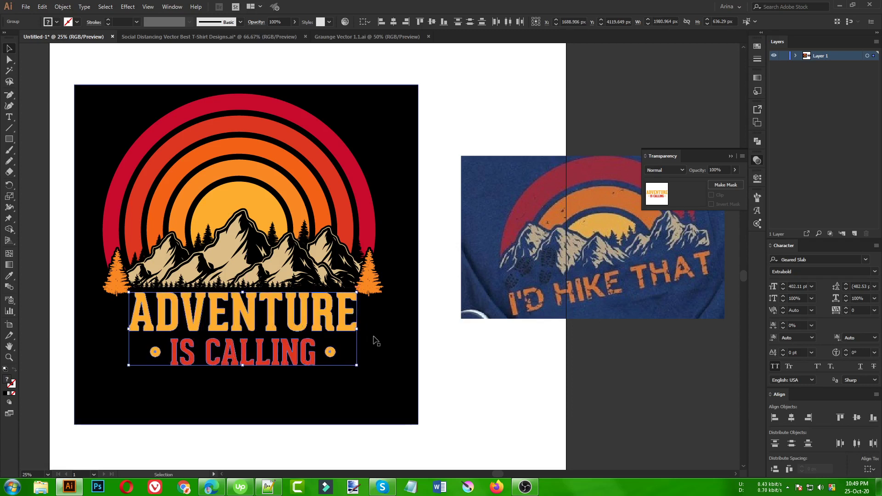
key(Up)
key(Up)
key(Up)
key(Up)
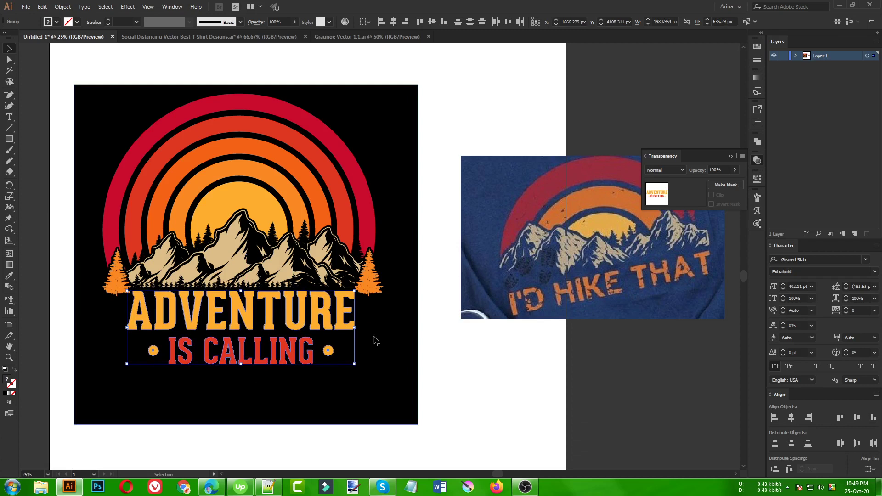
click(439, 361)
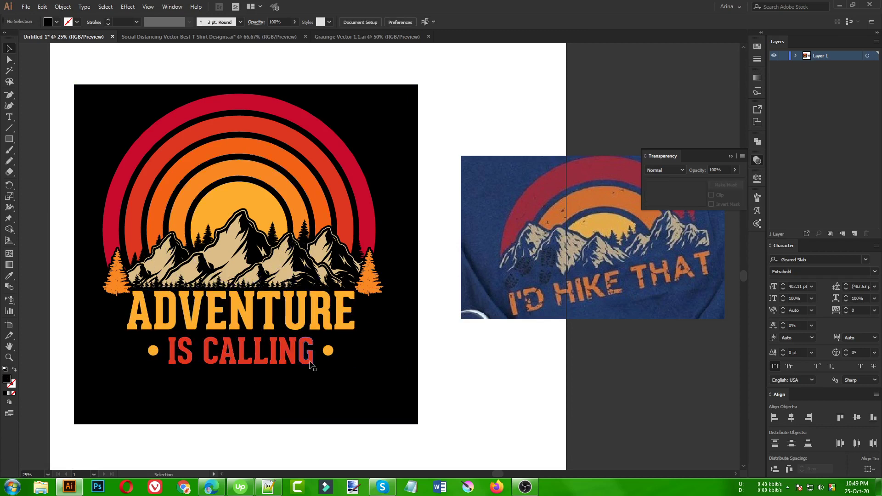
Move the IS CALLING line with its dots slightly up, closer to ADVENTURE, to a Y position of about 4280 px
click(294, 358)
drag(295, 358, 294, 355)
click(454, 370)
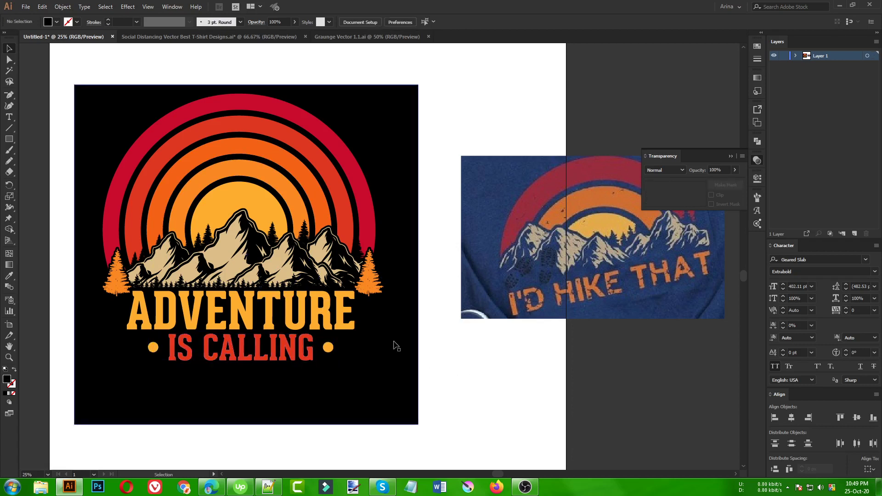
click(302, 355)
drag(303, 355, 304, 357)
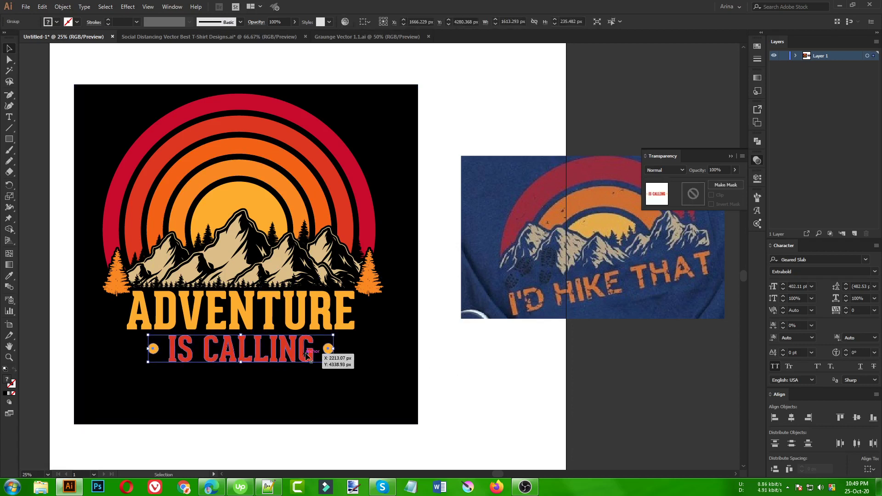
click(454, 352)
Group all the artwork except the black background rectangle and select the new group
drag(424, 437, 72, 80)
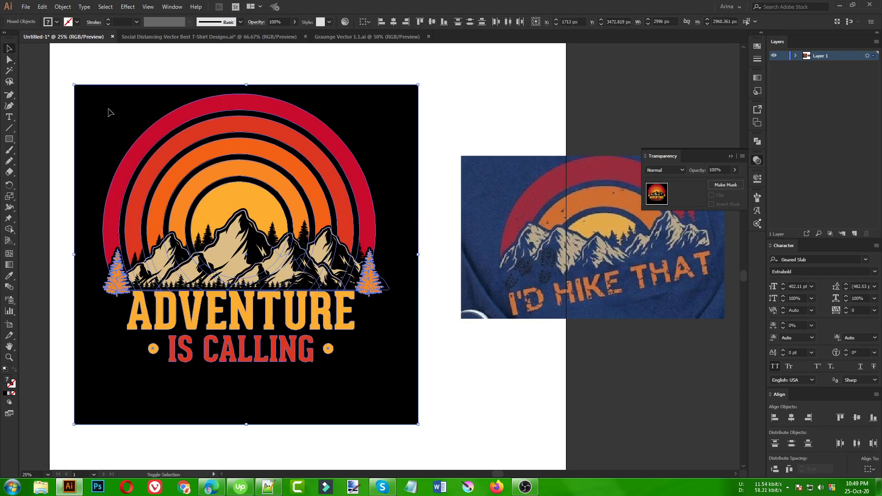
shift+click(103, 172)
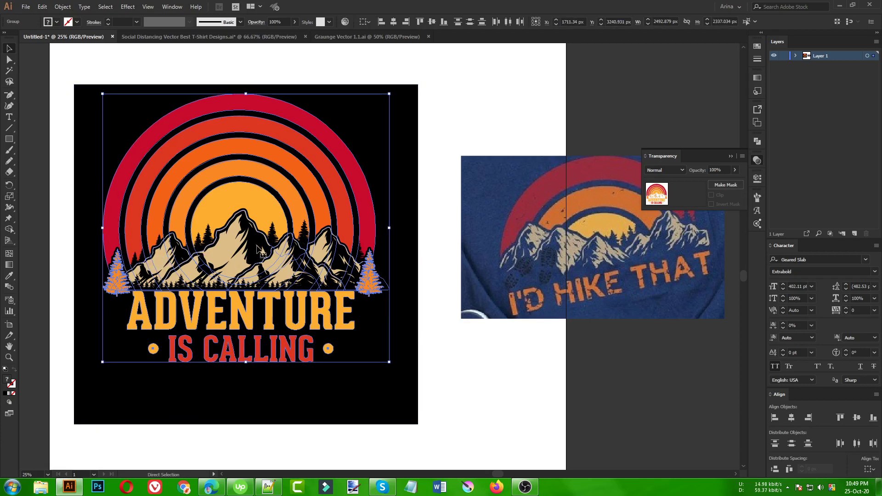
click(274, 251)
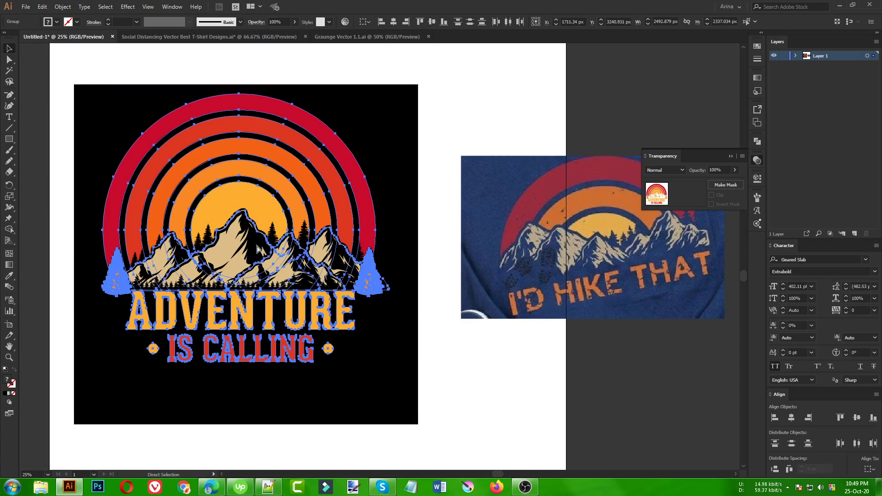
click(431, 333)
click(287, 265)
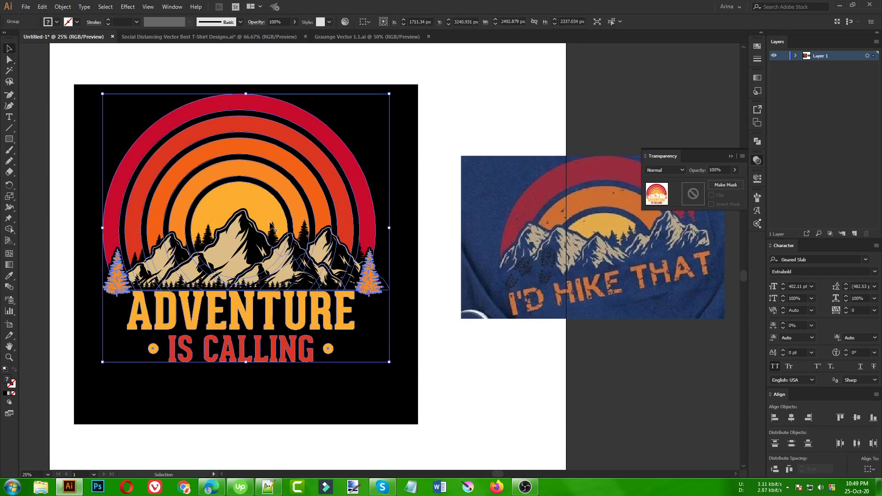
Add a non-clipping opacity mask to the grouped artwork and place three side-by-side copies of the grunge texture across its upper half
click(694, 197)
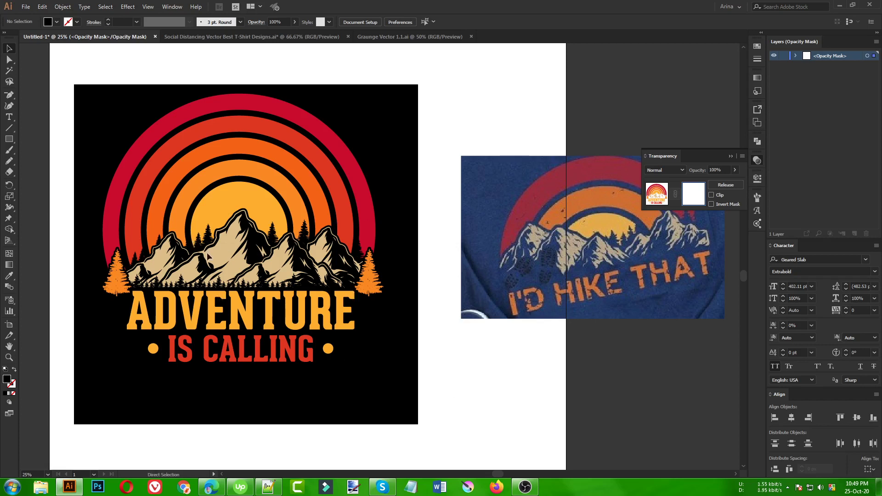
click(378, 268)
drag(377, 269, 271, 256)
drag(208, 181, 243, 159)
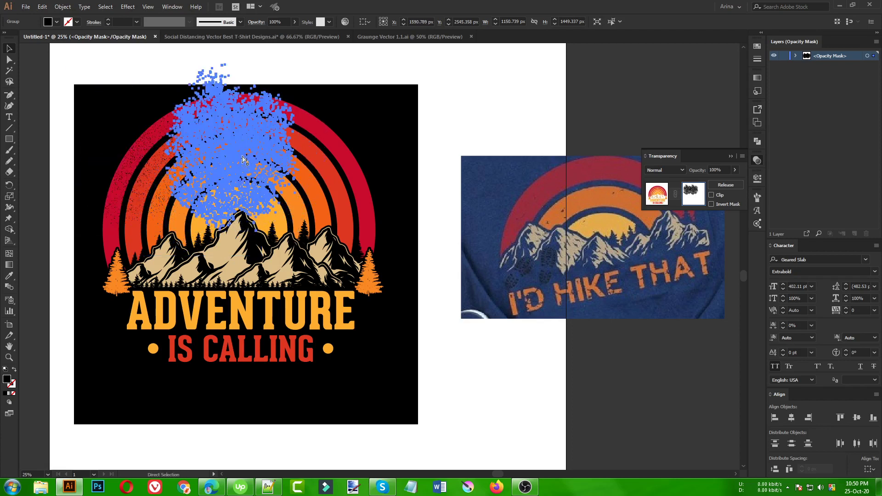
key(ctrl+d)
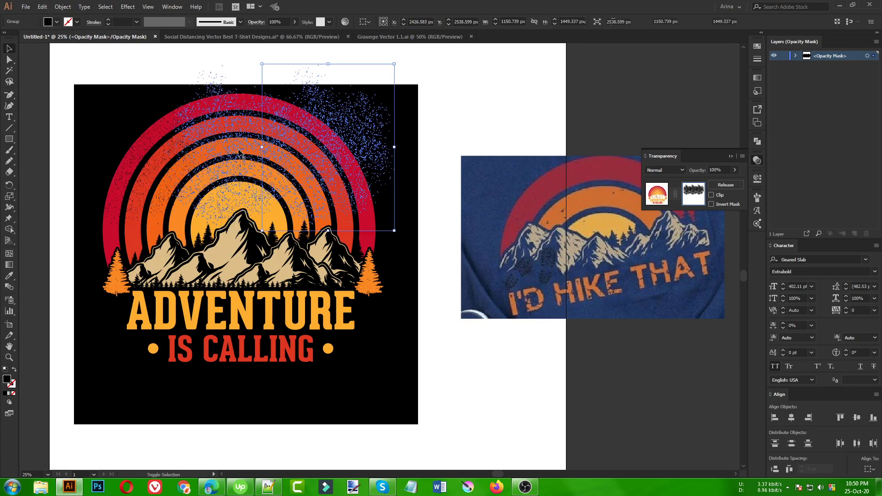
Duplicate the row of three grunge textures over the mountains and lettering, stretching the copy to about 2100 px high
shift+click(156, 151)
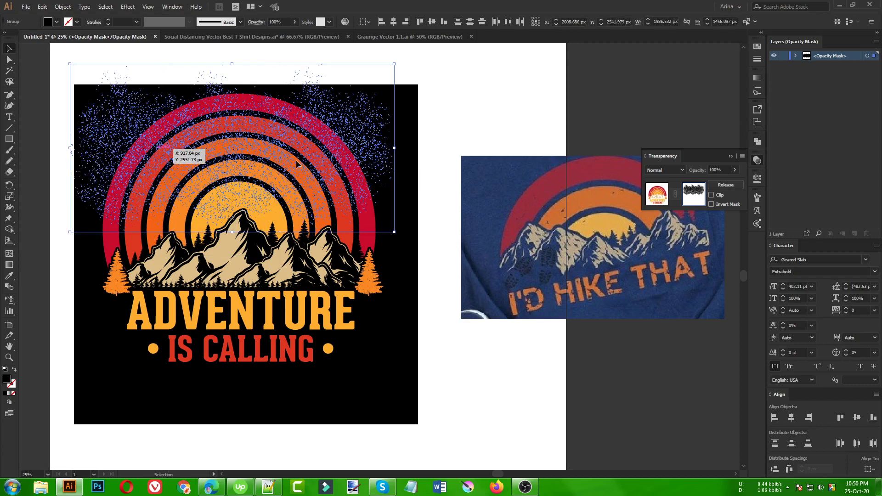
click(330, 152)
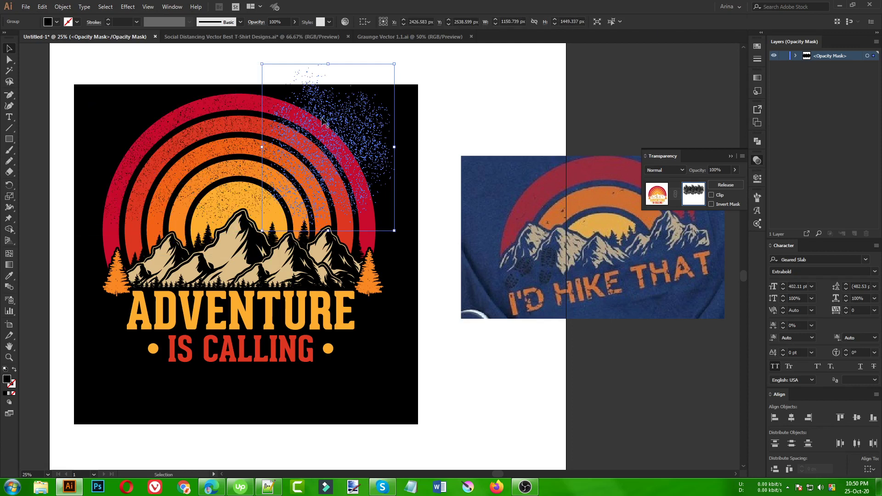
shift+click(230, 123)
shift+click(120, 137)
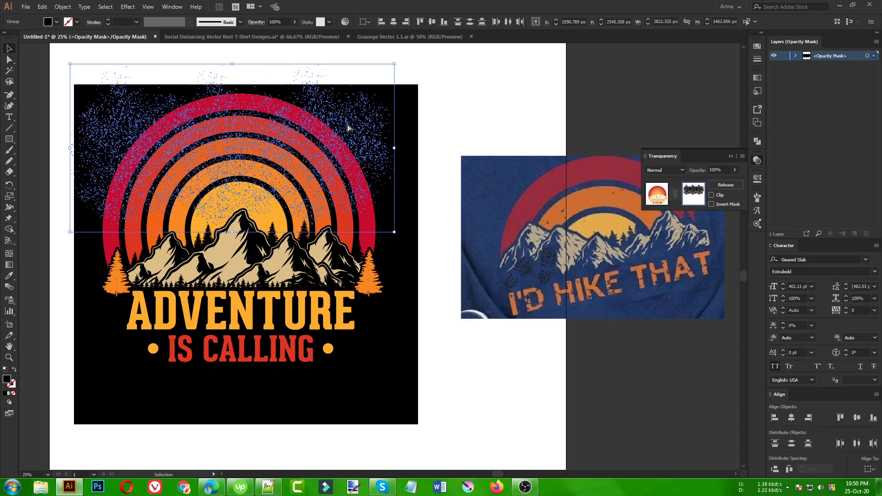
drag(347, 128, 360, 232)
drag(255, 339, 261, 408)
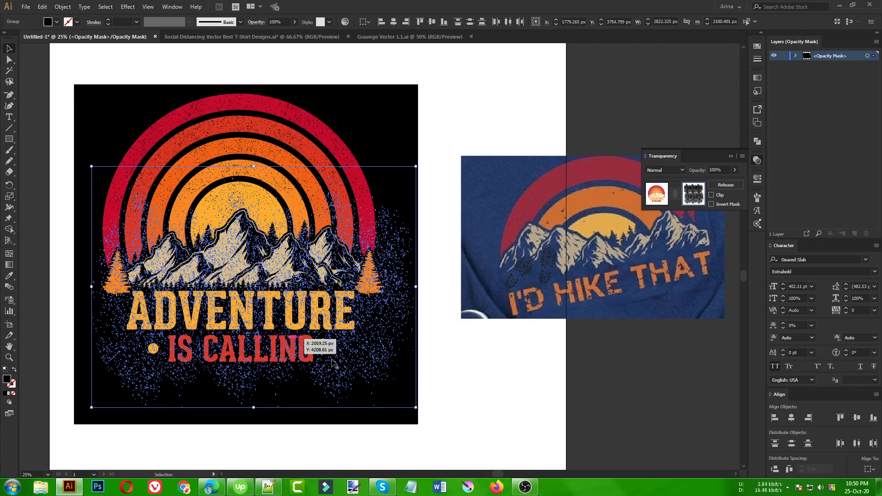
Return from editing the opacity mask to the artwork, deselect everything and hide the transparency settings
click(440, 368)
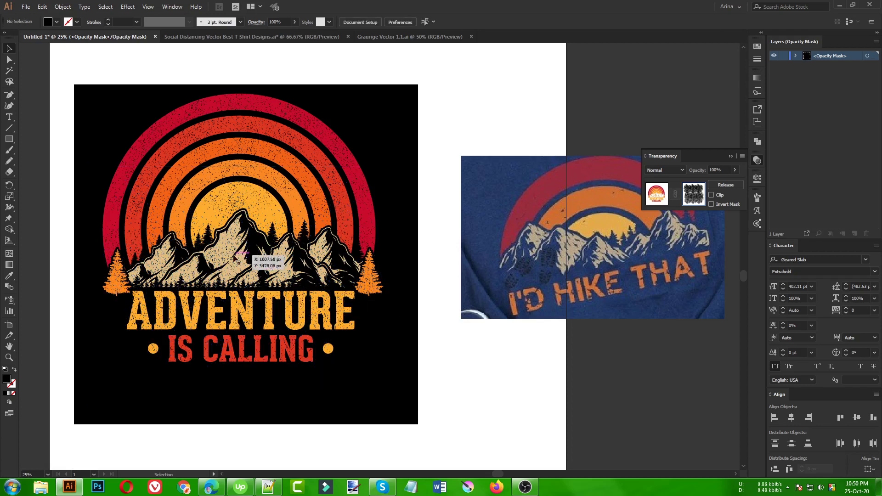
click(656, 195)
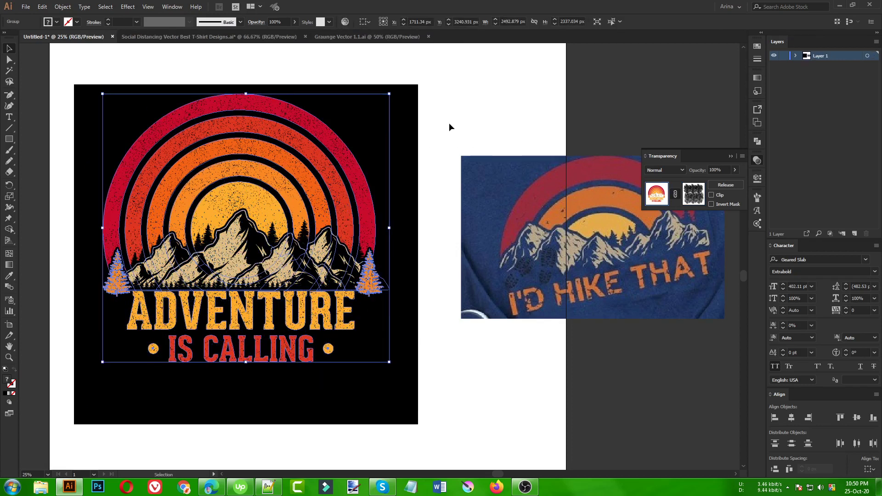
click(448, 123)
click(9, 357)
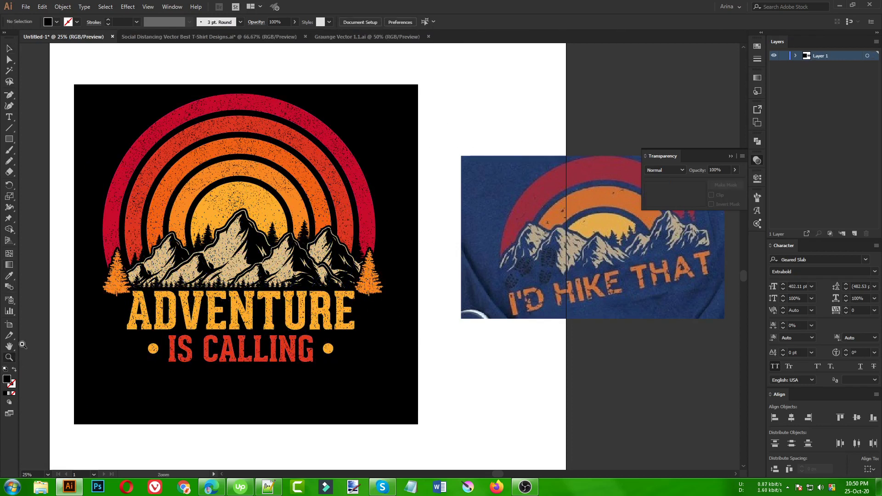
drag(87, 90, 392, 386)
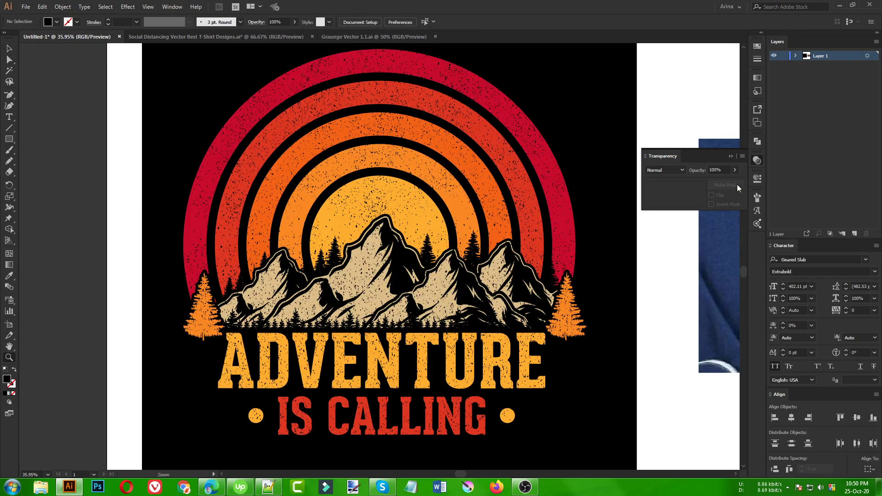
click(756, 163)
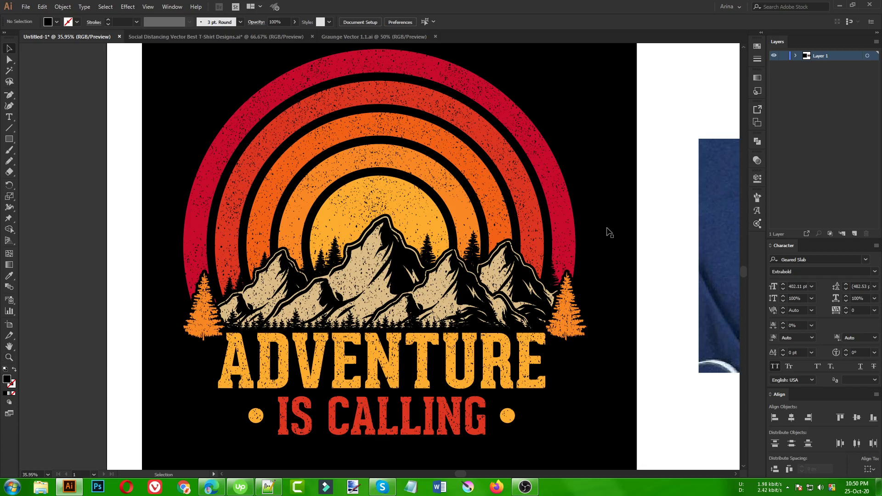
drag(606, 230, 493, 229)
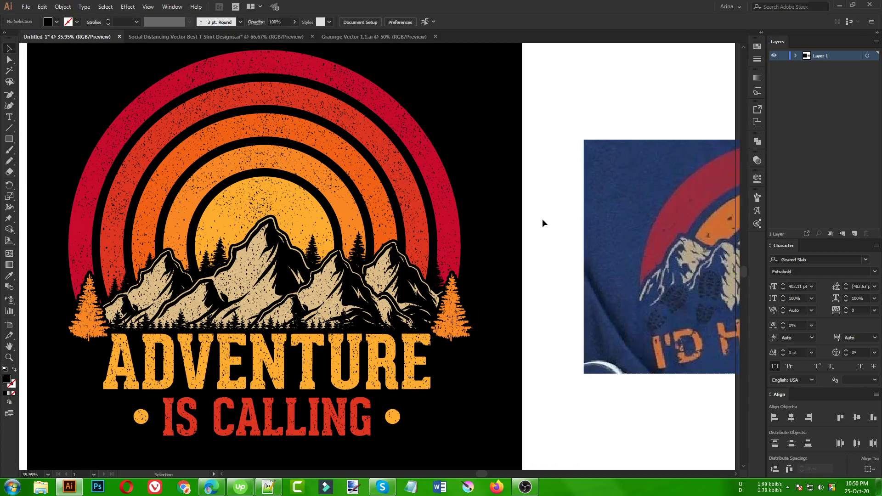